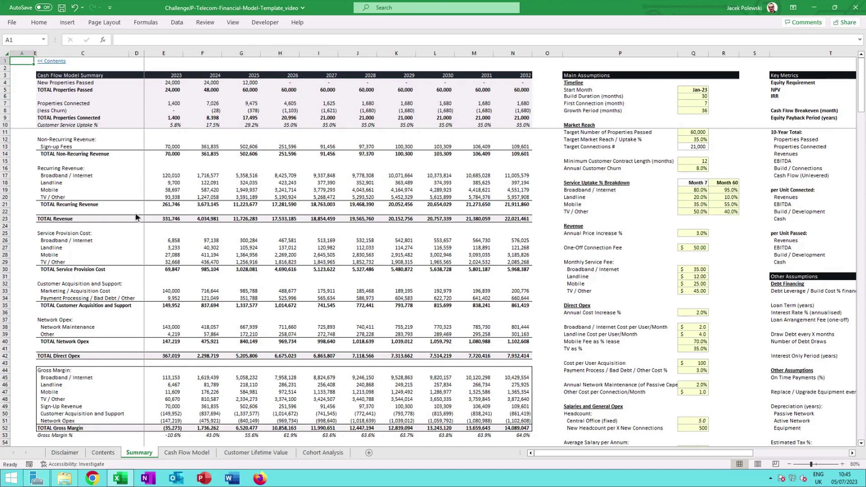
Step: Look through the Cash Flow Model Summary from properties passed and connected down to total cash flow post debt financing
scroll(155, 291, "down", 7)
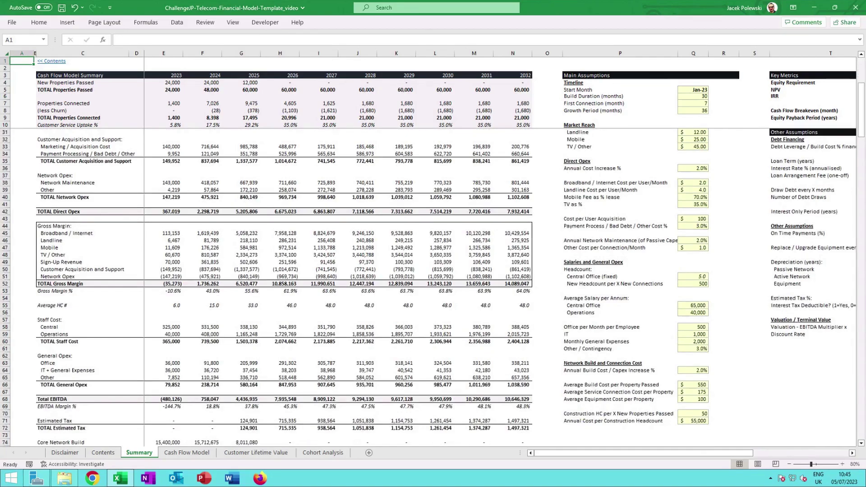
scroll(154, 289, "down", 3)
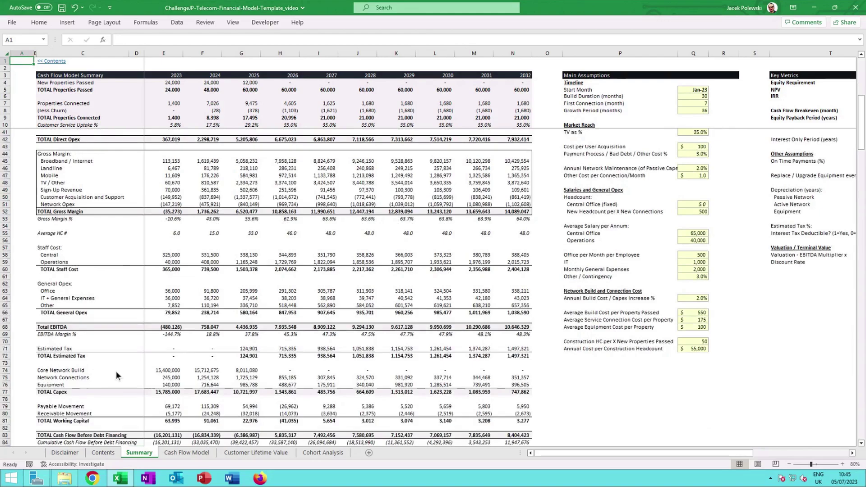
scroll(115, 370, "down", 2)
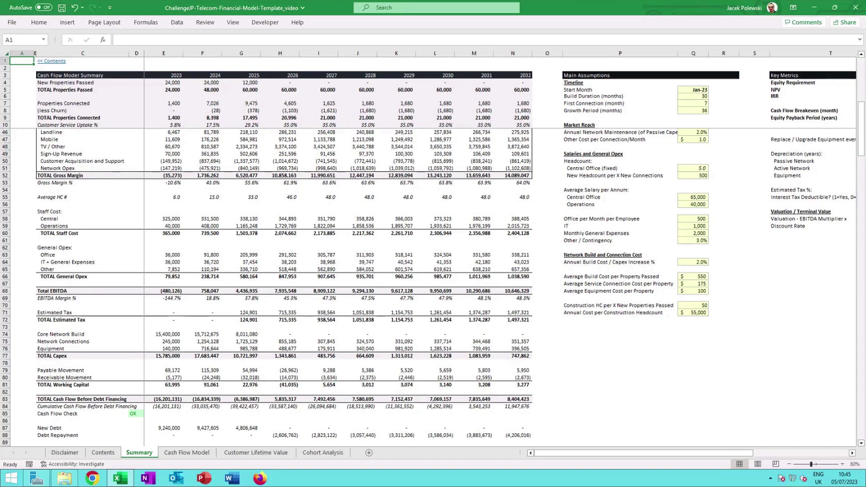
scroll(115, 355, "down", 3)
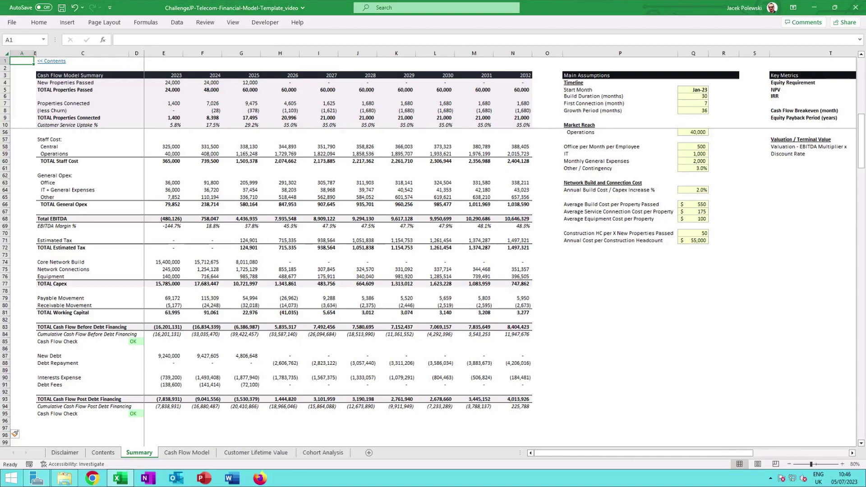
scroll(321, 415, "up", 15)
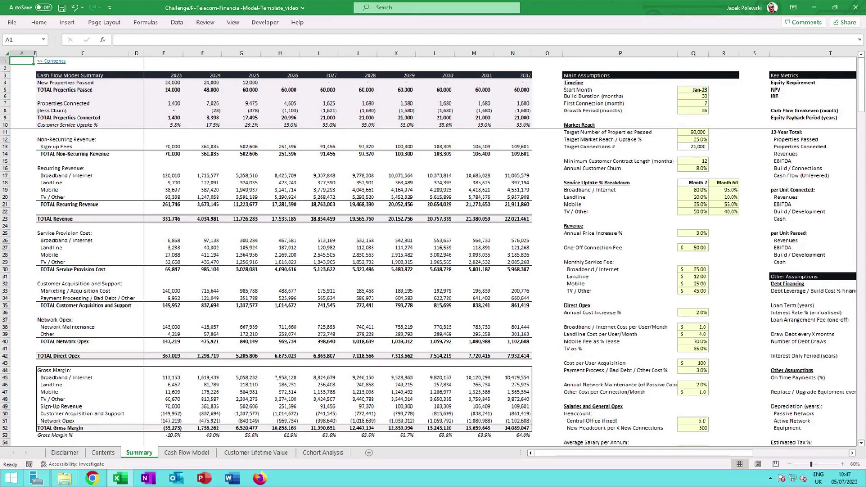
Step: Examine the revenue, service provision, customer acquisition and network opex rows of the Cash Flow Model Summary, down to TOTAL Direct Opex
left_click(842, 465)
left_click(842, 464)
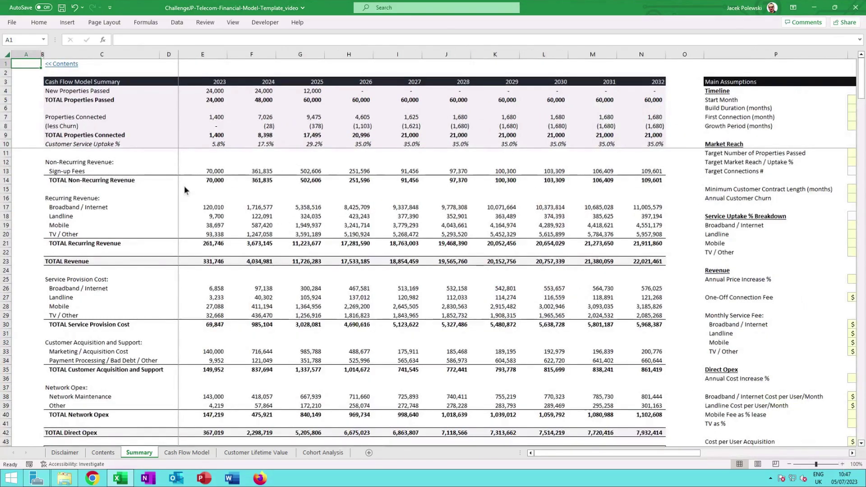
left_click(43, 198)
left_click(25, 199)
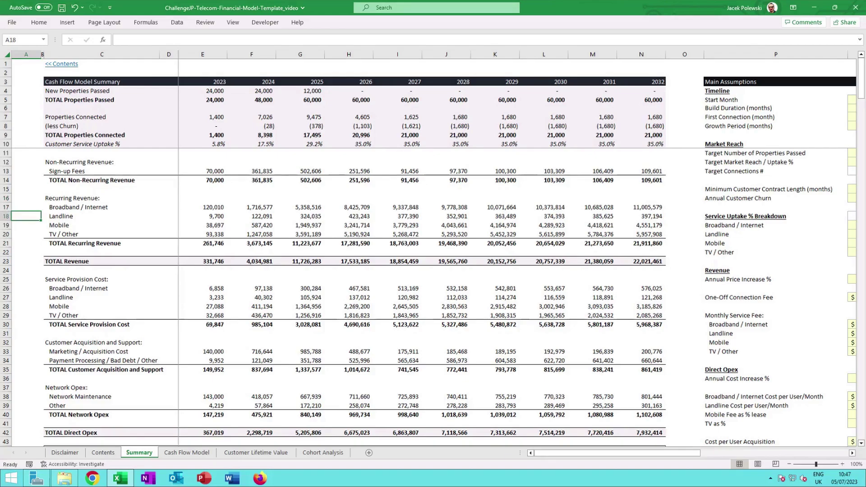
left_click(22, 226)
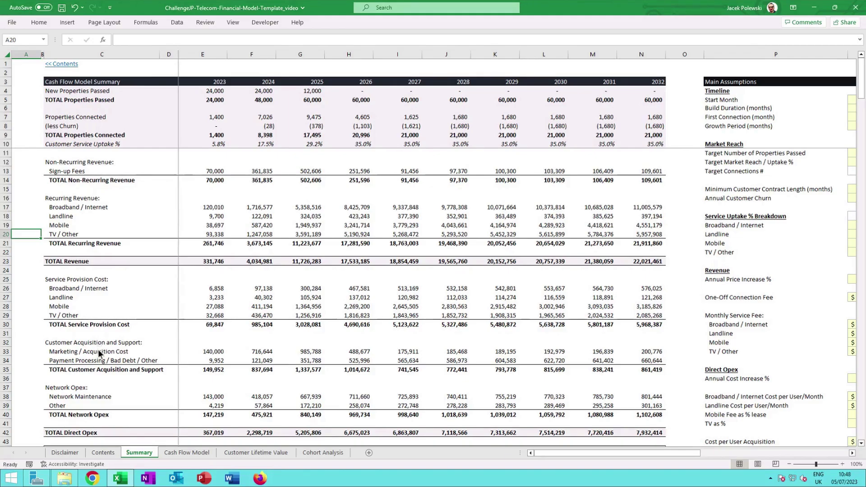
left_click(28, 355)
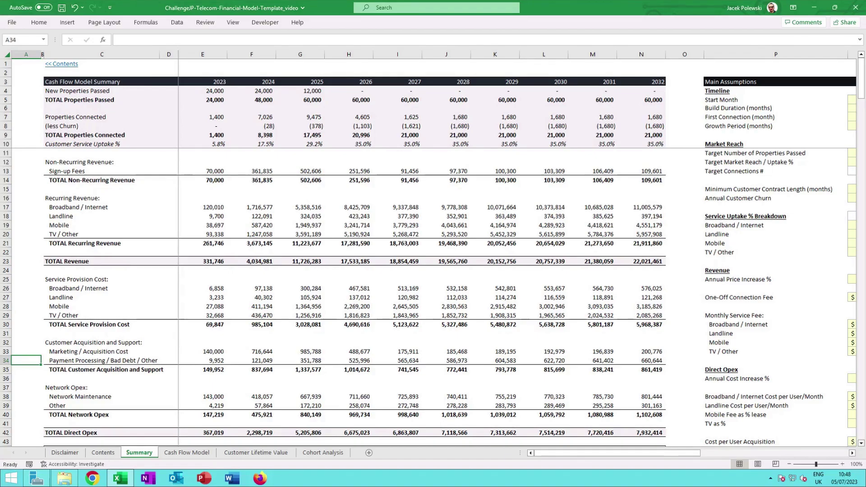
left_click(28, 397)
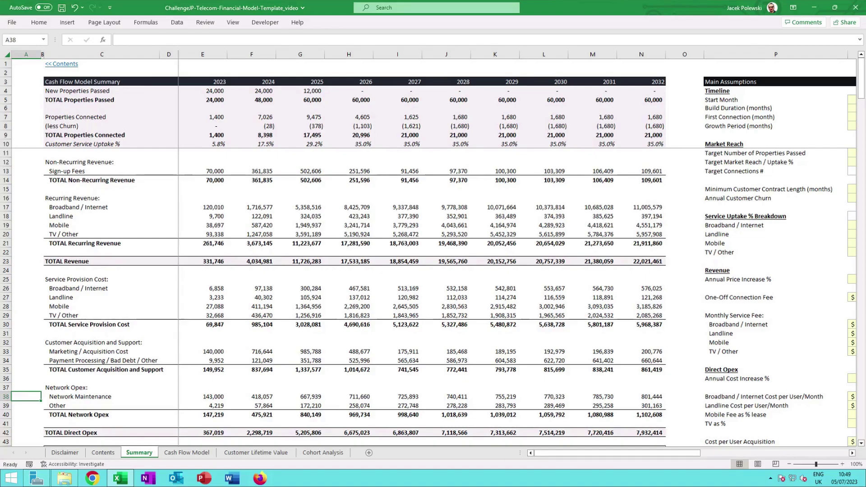
left_click(32, 431)
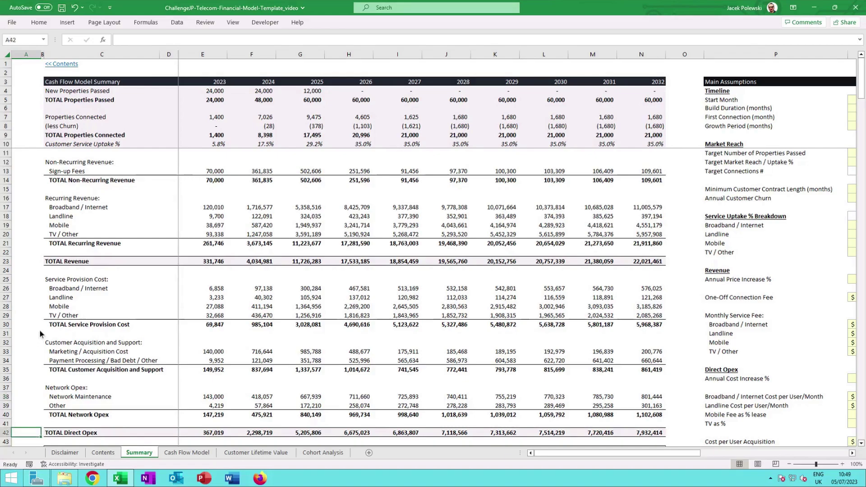
Step: Examine the Gross Margin breakdown by service in the Cash Flow Model Summary
scroll(40, 329, "down", 3)
scroll(39, 329, "up", 3)
scroll(41, 326, "down", 5)
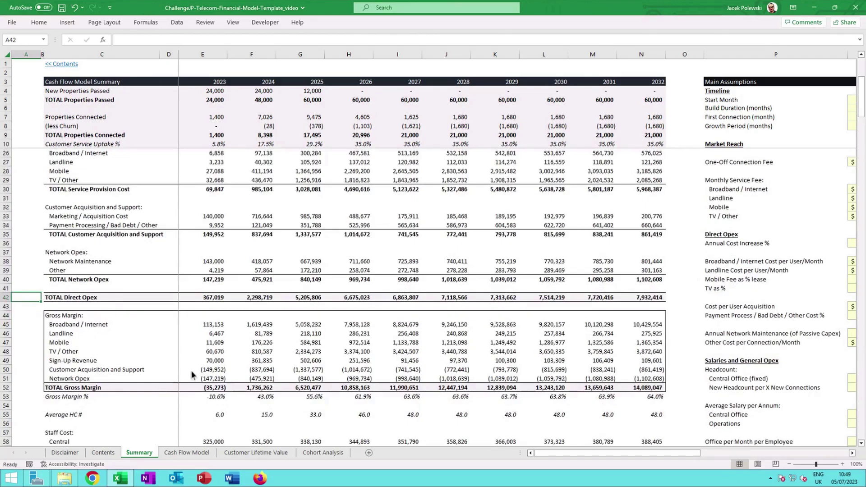
scroll(221, 349, "down", 4)
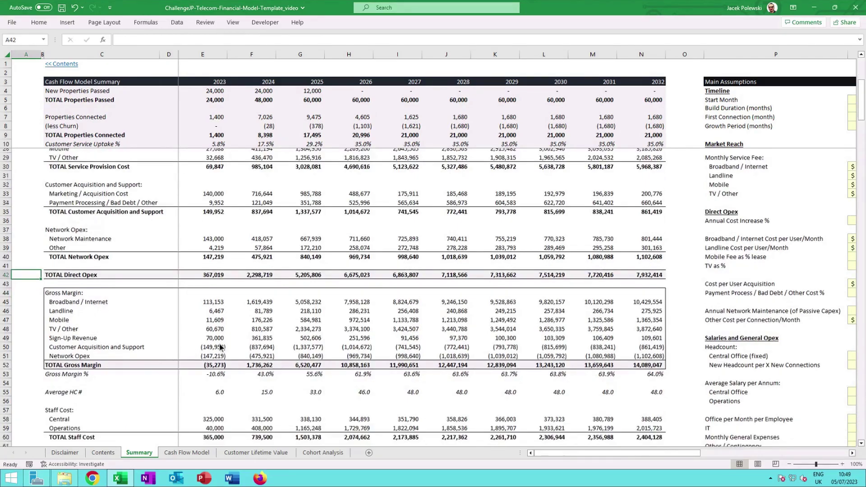
scroll(220, 347, "down", 4)
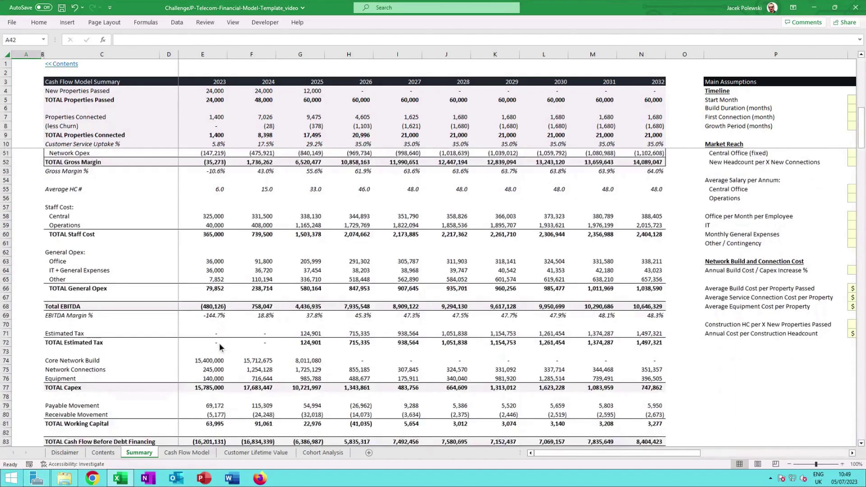
Step: Examine the headcount, staff cost, capex and cash flow rows before and after debt financing in the Cash Flow Model Summary
left_click(28, 189)
left_click(27, 217)
scroll(80, 366, "down", 3)
left_click(33, 294)
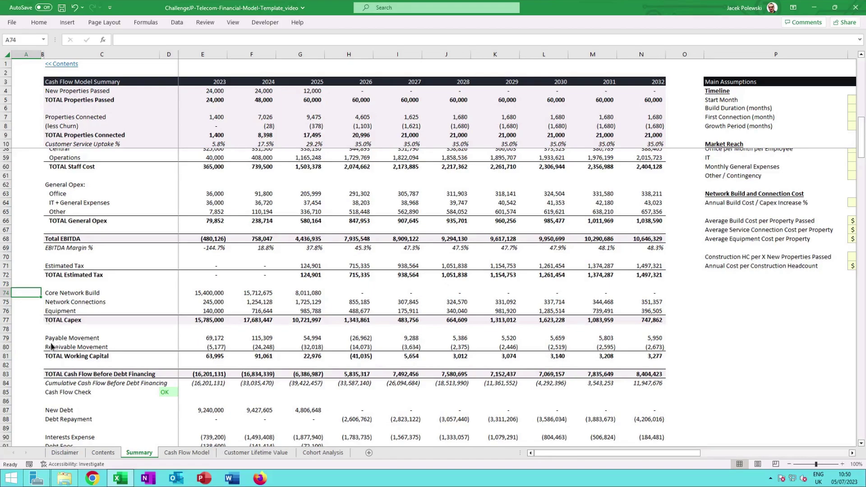
left_click(33, 375)
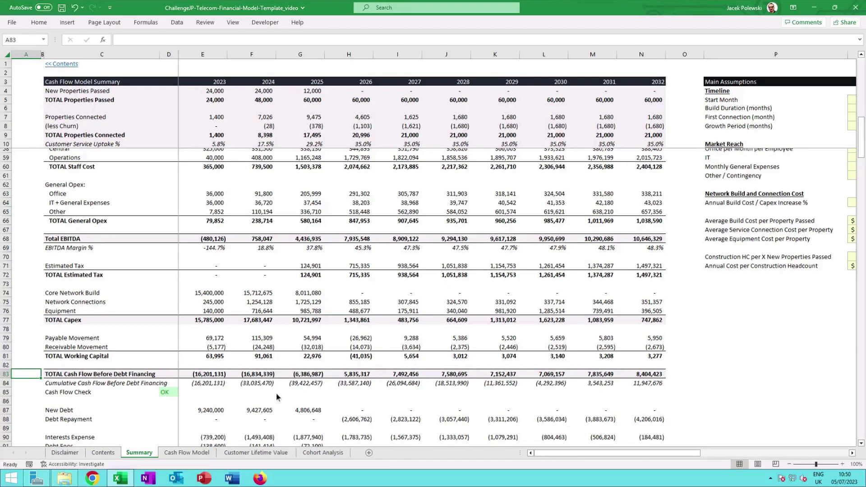
scroll(233, 359, "down", 3)
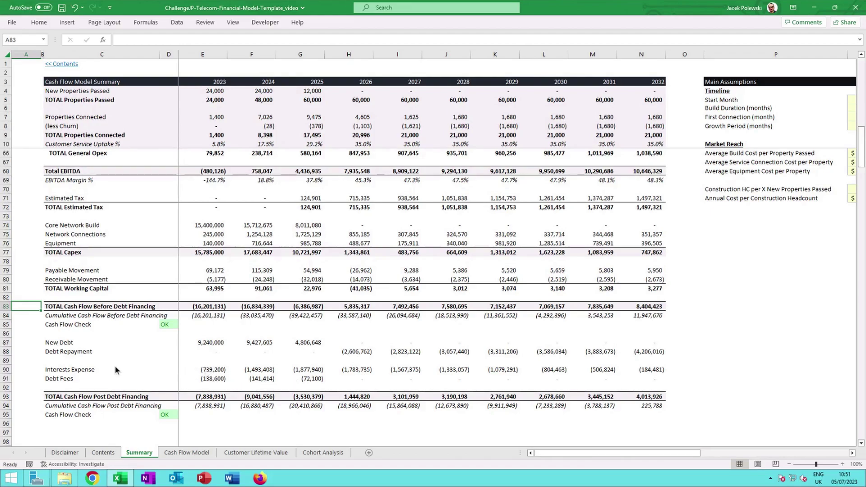
left_click(104, 400)
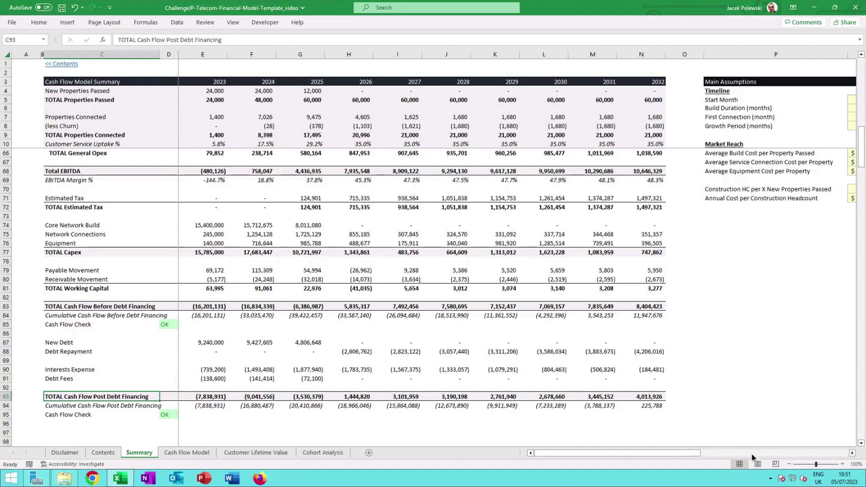
Step: View the Main Assumptions, Key Metrics, Other Assumptions and Scenario Analysis sections beside the Cash Flow Model Summary
left_click(789, 463)
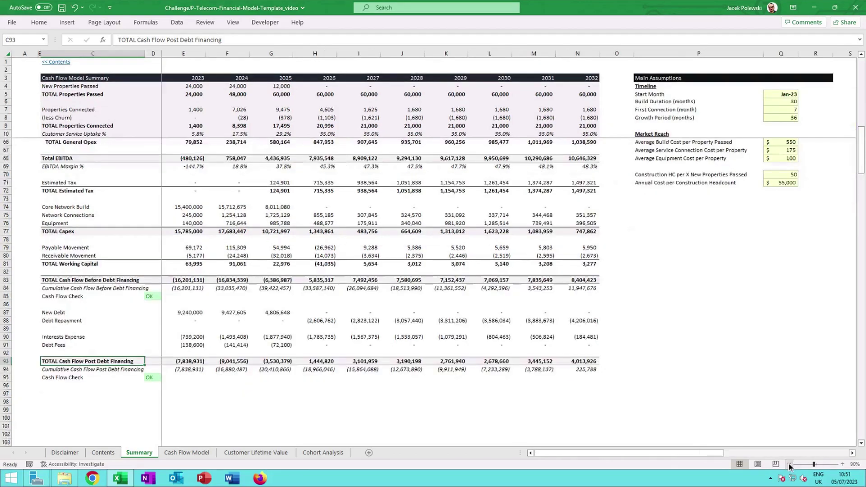
scroll(779, 378, "up", 15)
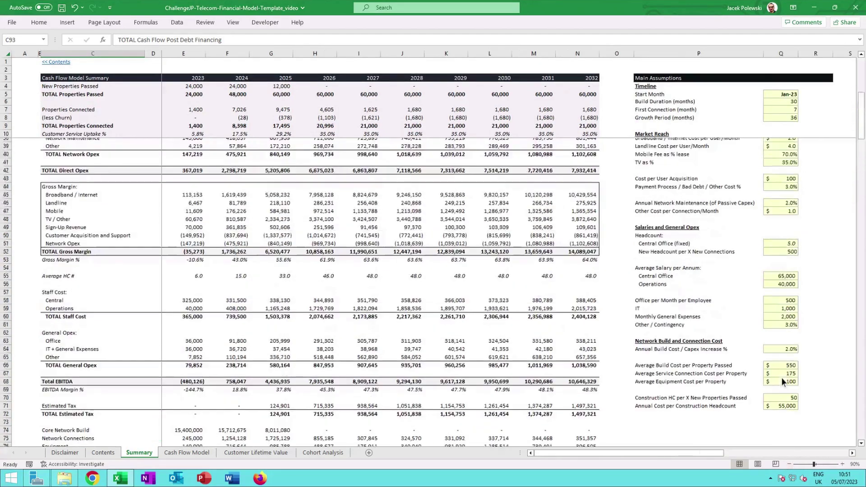
scroll(782, 378, "up", 3)
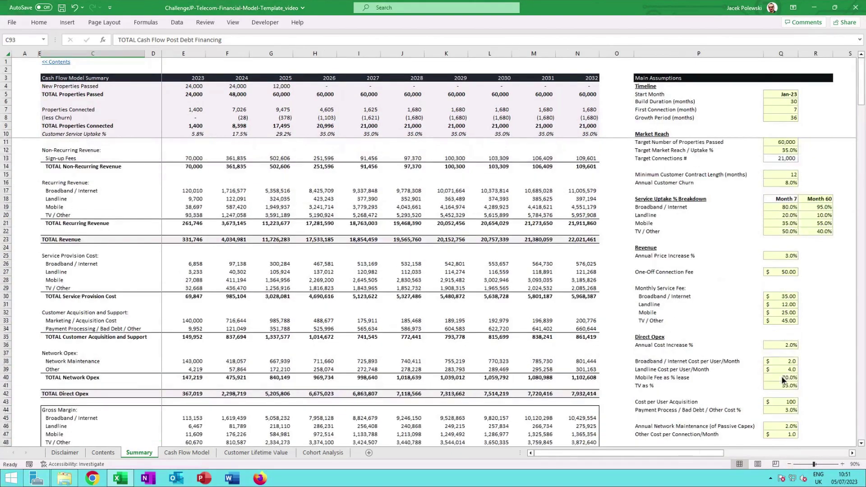
left_click(789, 464)
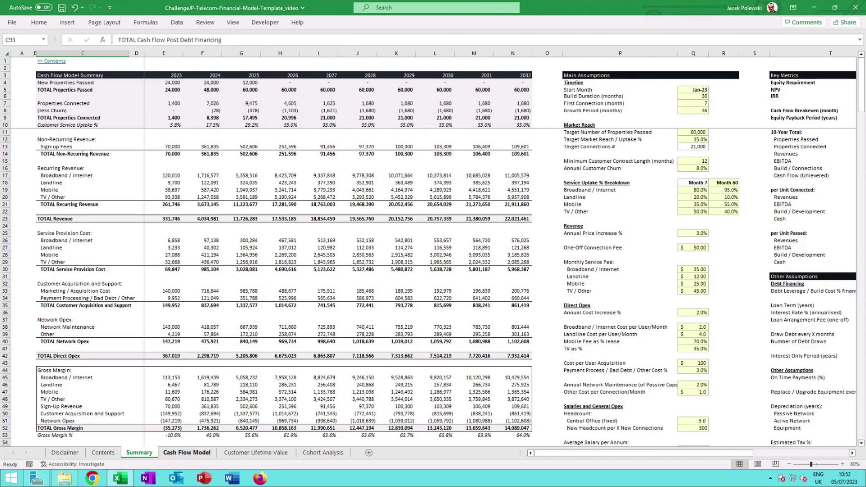
left_click(852, 453)
left_click(852, 453)
left_click(852, 453)
left_click(852, 453)
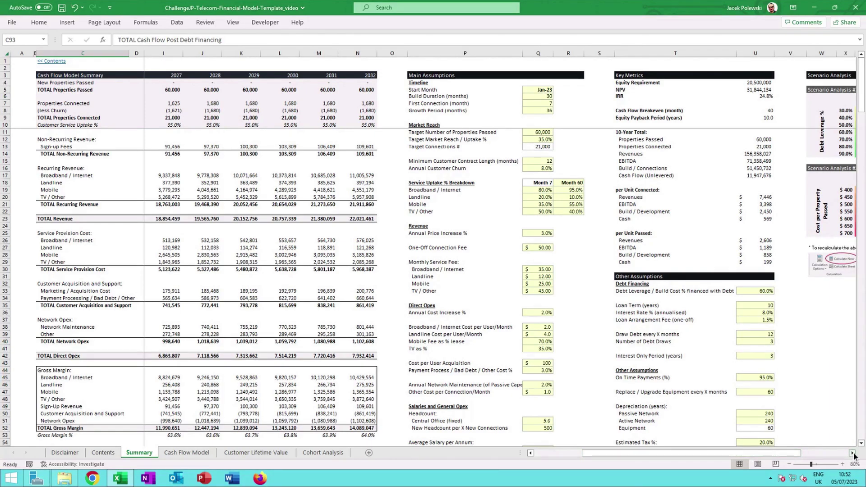
left_click_drag(783, 450, 526, 280)
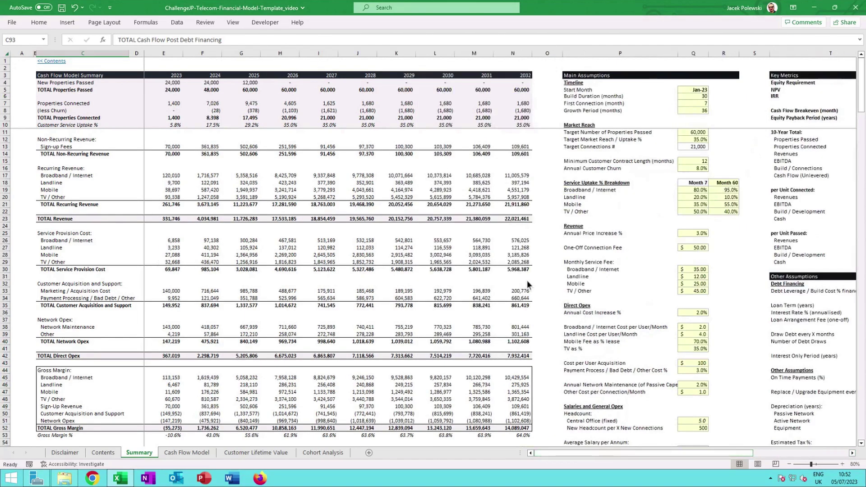
Step: Review the Profit & Loss Summary below the cash flow summary, from revenue down to net income margin
scroll(513, 242, "down", 8)
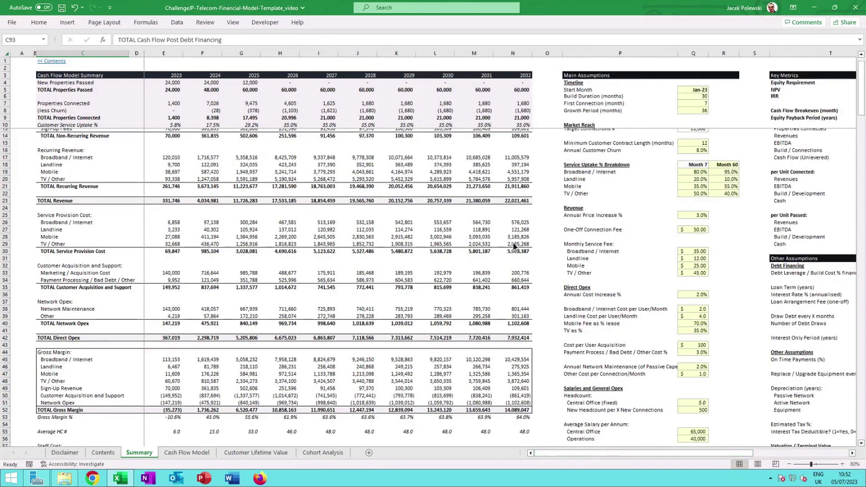
scroll(513, 242, "down", 20)
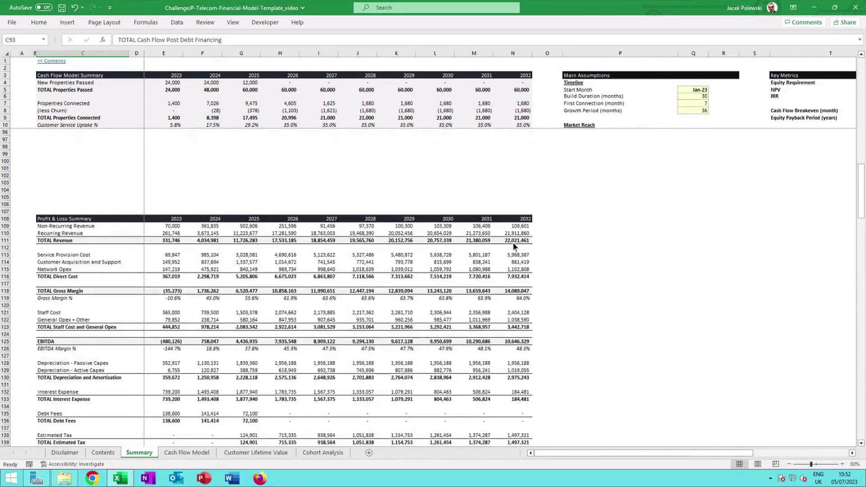
scroll(512, 242, "up", 3)
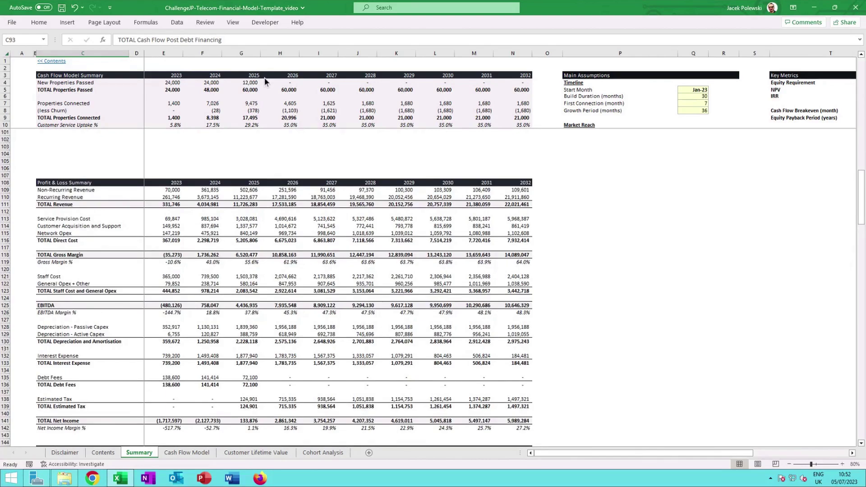
scroll(347, 189, "down", 2)
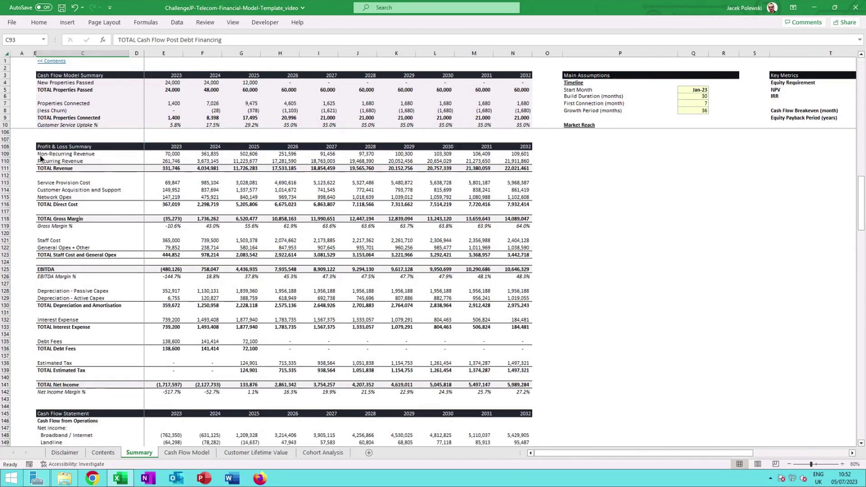
Step: Examine the Cash Flow Statement's operations, investment and debt financing sections at 100% zoom
left_click(841, 464)
left_click(841, 464)
scroll(532, 353, "down", 10)
scroll(532, 335, "down", 3)
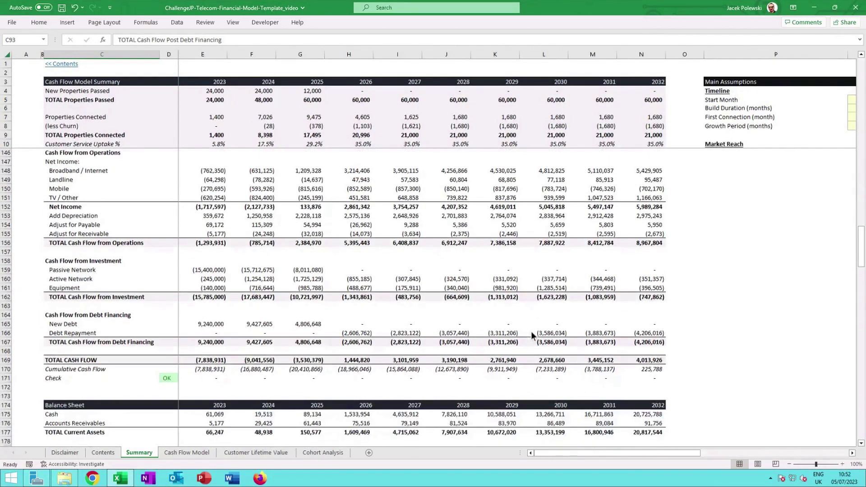
scroll(531, 336, "up", 2)
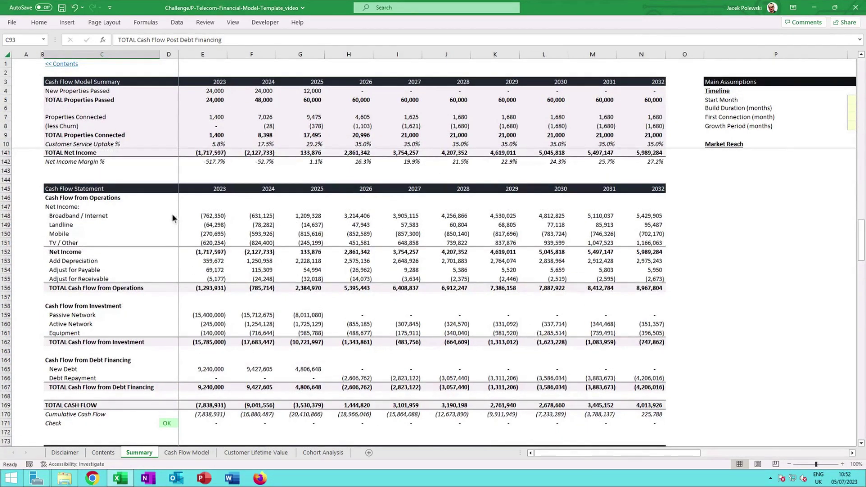
scroll(157, 336, "down", 2)
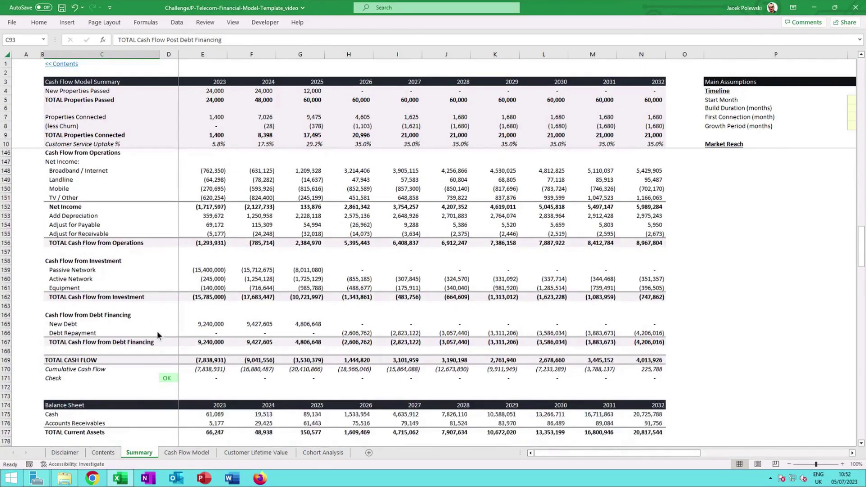
Step: Review the Balance Sheet and Equity Investment Return Analysis, then return to the start of the Summary sheet
scroll(273, 289, "down", 11)
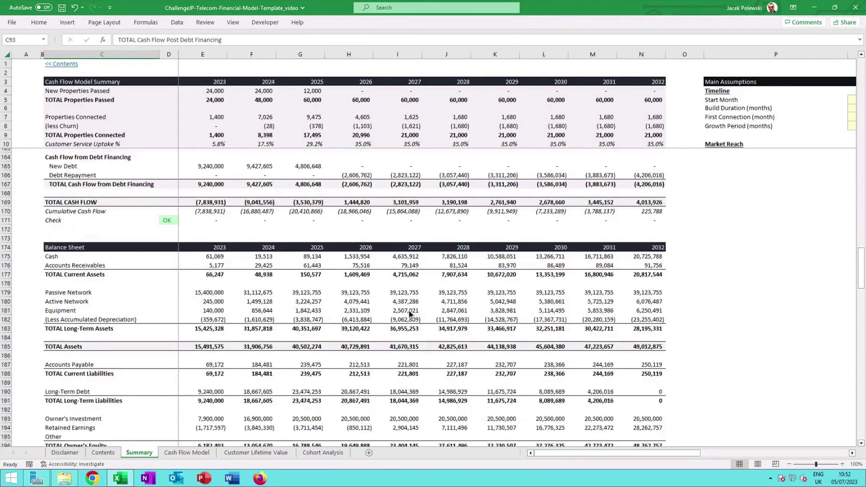
scroll(410, 313, "down", 5)
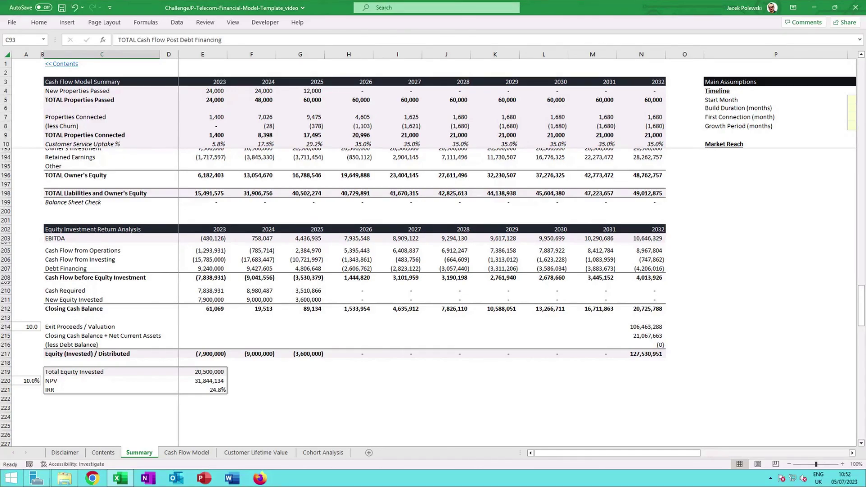
scroll(352, 369, "up", 20)
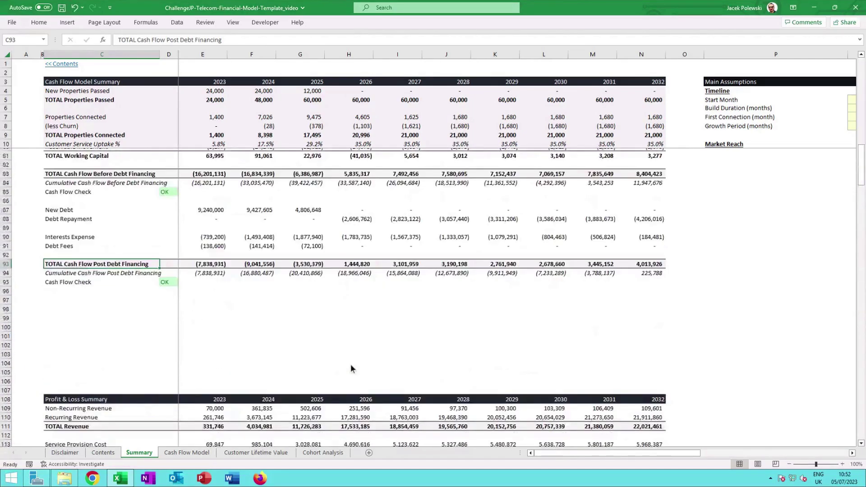
scroll(352, 369, "up", 20)
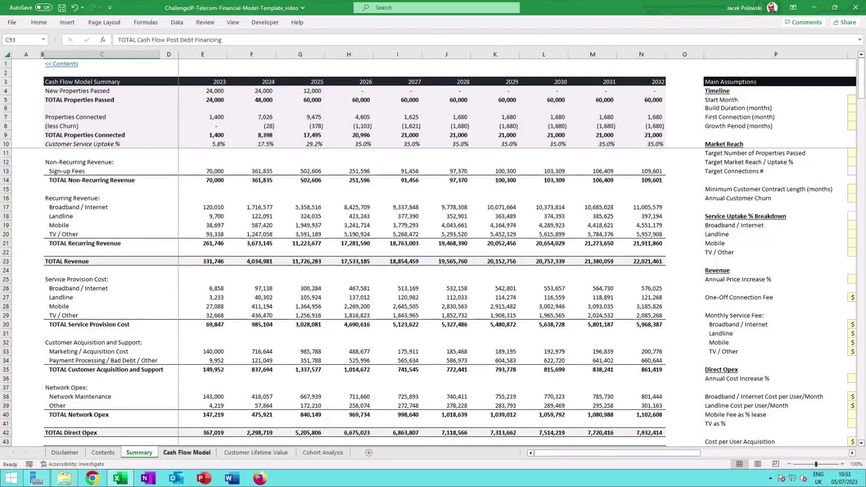
Step: Inspect the Year, Build Phase, Growth Phase and Maturity Phase flag formulas in the Cash Flow Model sheet's timeline
key("ctrl+Page_Down")
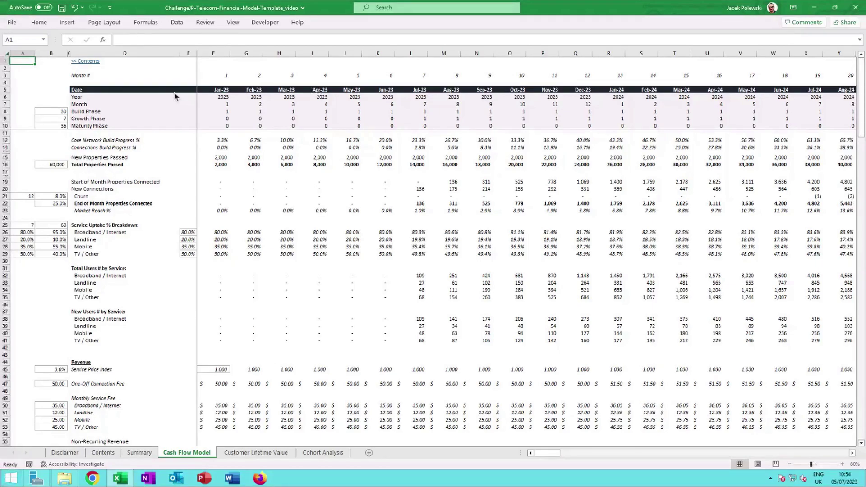
left_click(227, 98)
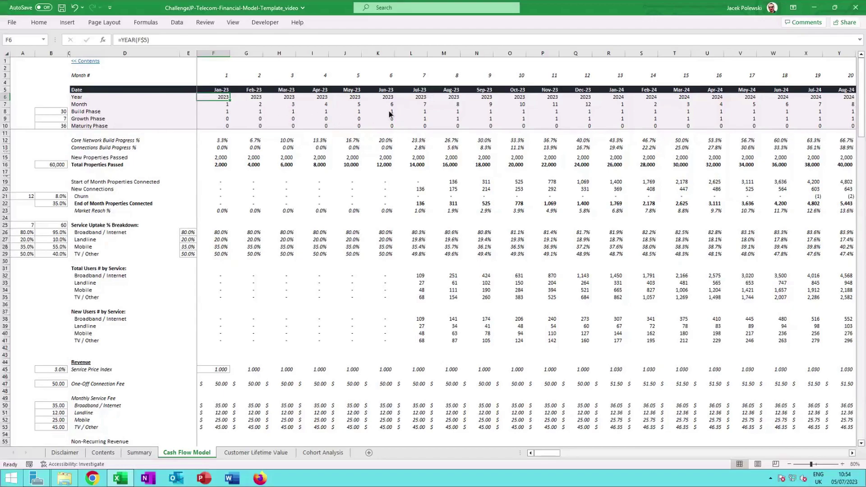
left_click(226, 113)
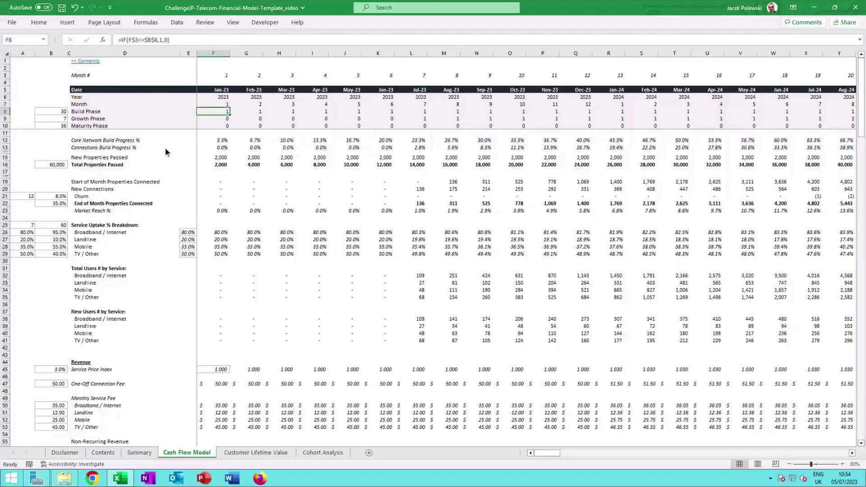
left_click(424, 119)
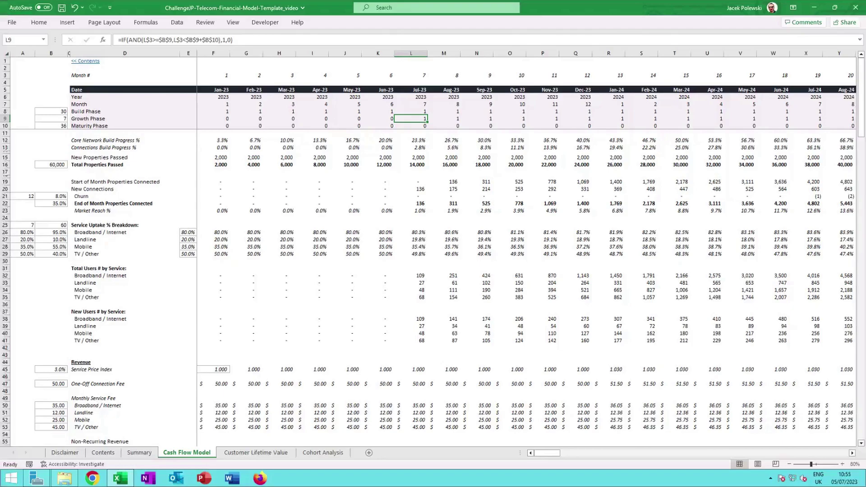
left_click(423, 126)
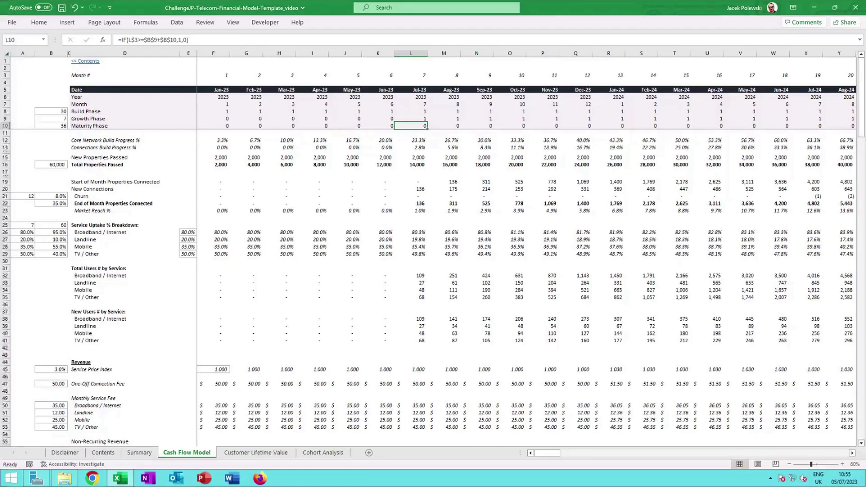
key("Right")
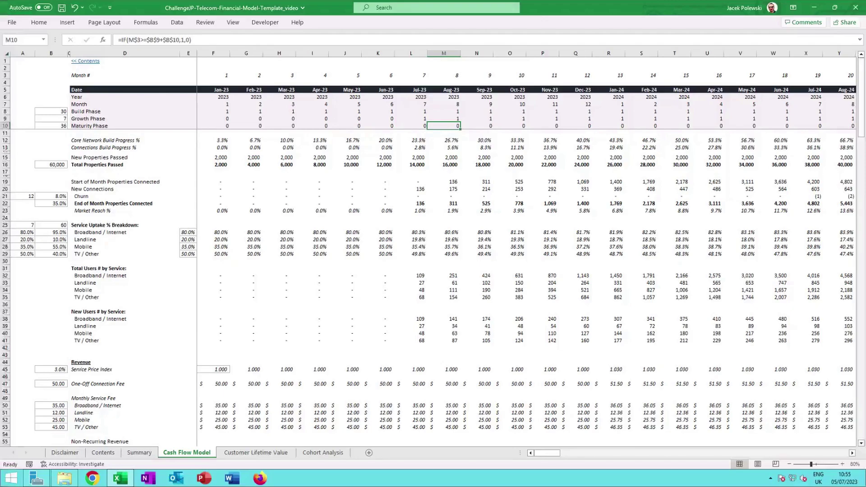
Step: Check the references in the Build, Growth and Maturity Phase input cells beside the Cash Flow Model timeline
left_click(61, 164)
left_click(52, 109)
left_click(51, 118)
left_click(50, 128)
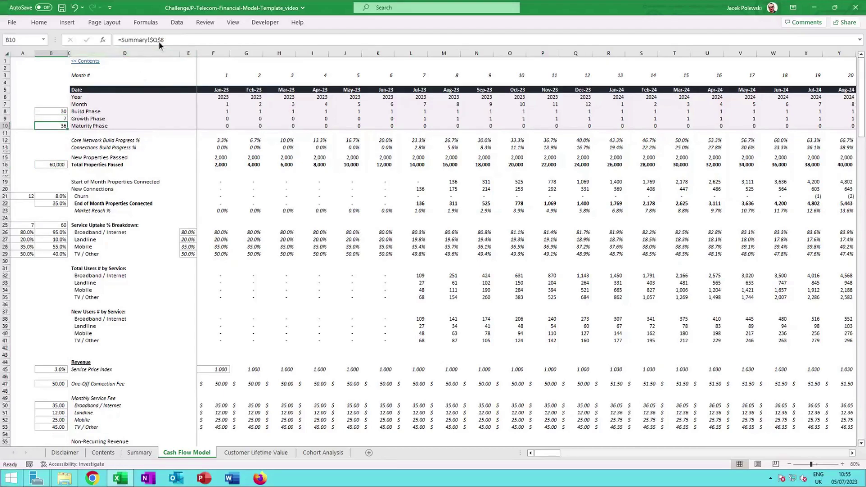
Step: Trace the Growth Period (months) assumption to its source on the Summary sheet, and return to the Cash Flow Model sheet
left_click(145, 453)
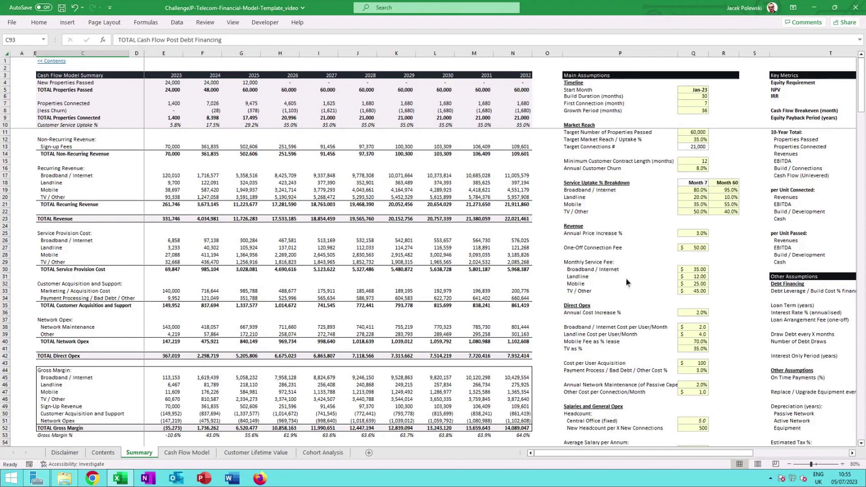
left_click(688, 110)
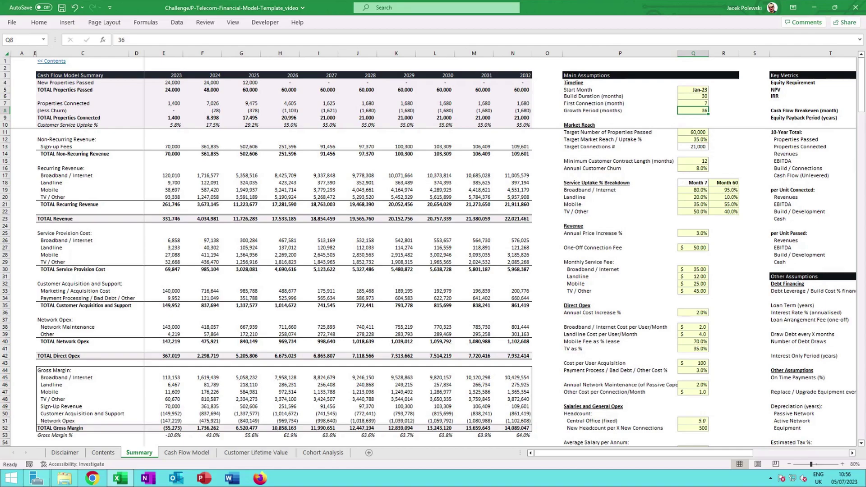
left_click(203, 450)
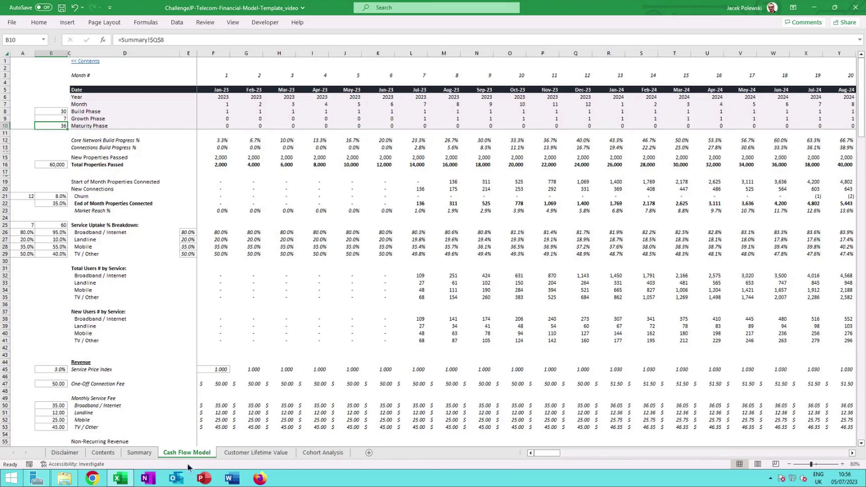
left_click(139, 452)
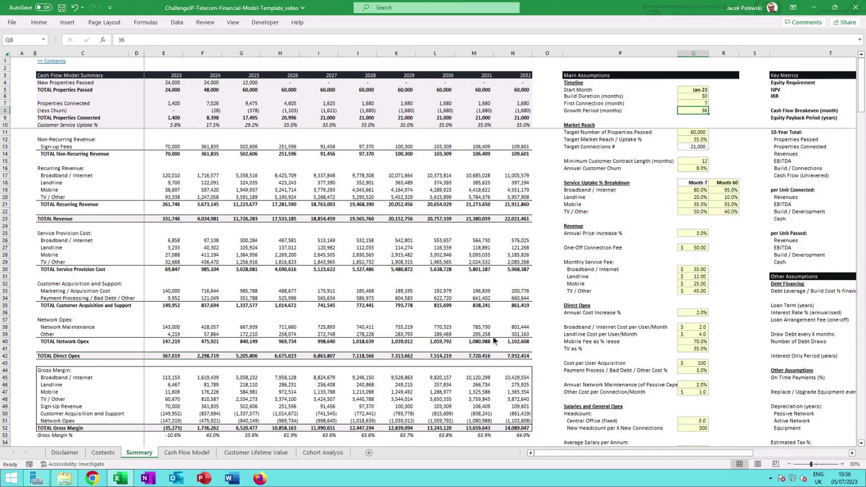
left_click(187, 452)
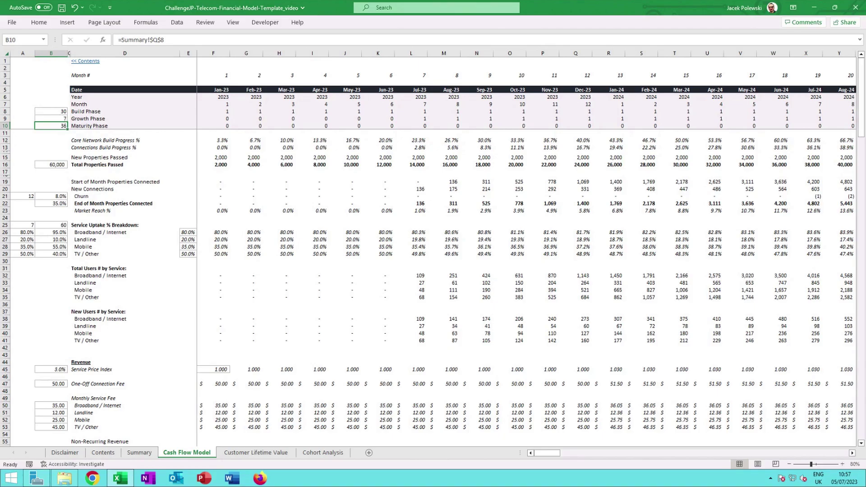
Step: Inspect the Core Network Build Progress % and Connections Build Progress % formulas, including the Jul-23 connections cell
left_click(222, 141)
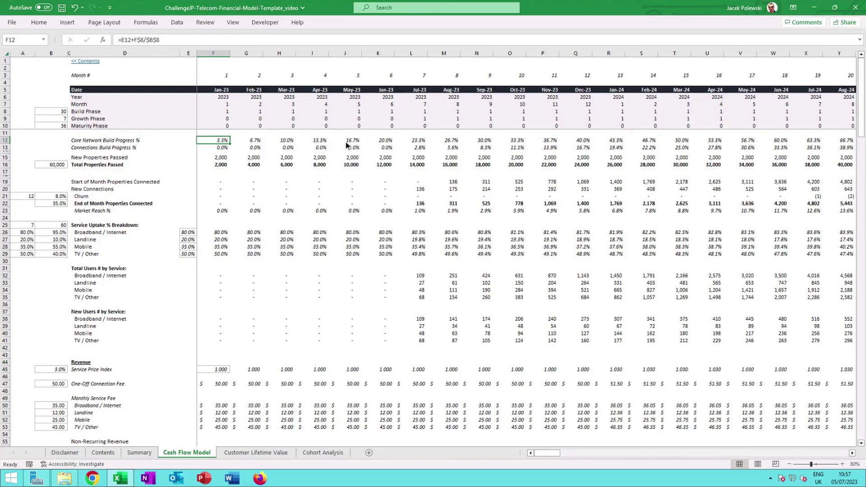
left_click(222, 150)
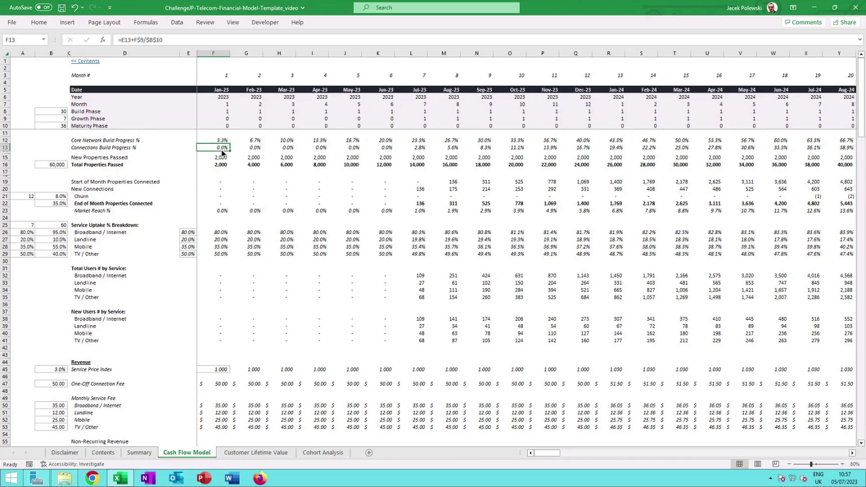
left_click(842, 464)
left_click(842, 464)
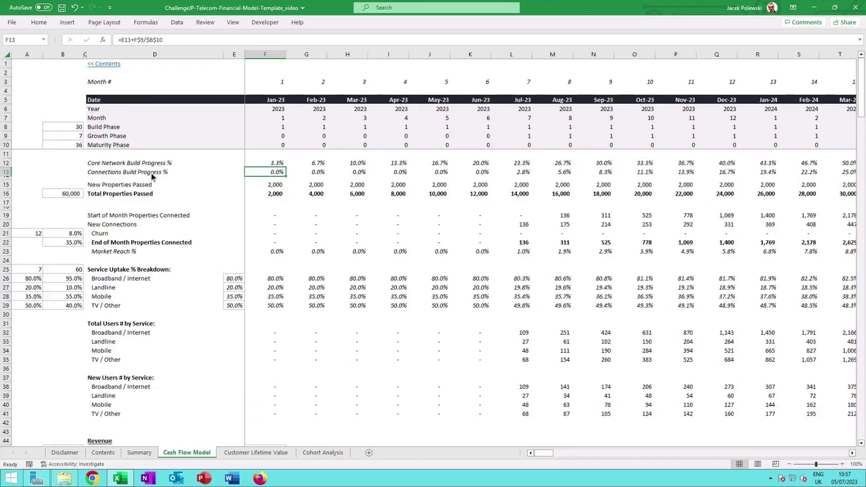
left_click(525, 176)
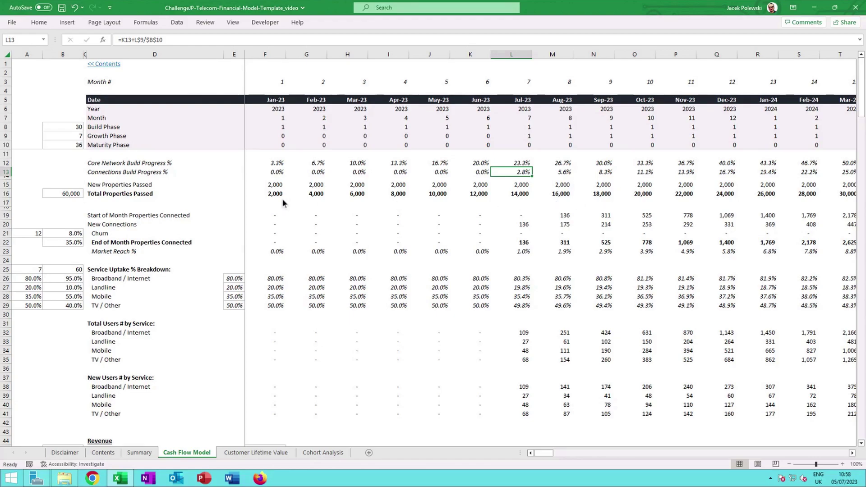
Step: Trace the cells feeding the Feb-23 New Properties Passed formula, and view the Total Properties Passed formula below it
left_click(278, 186)
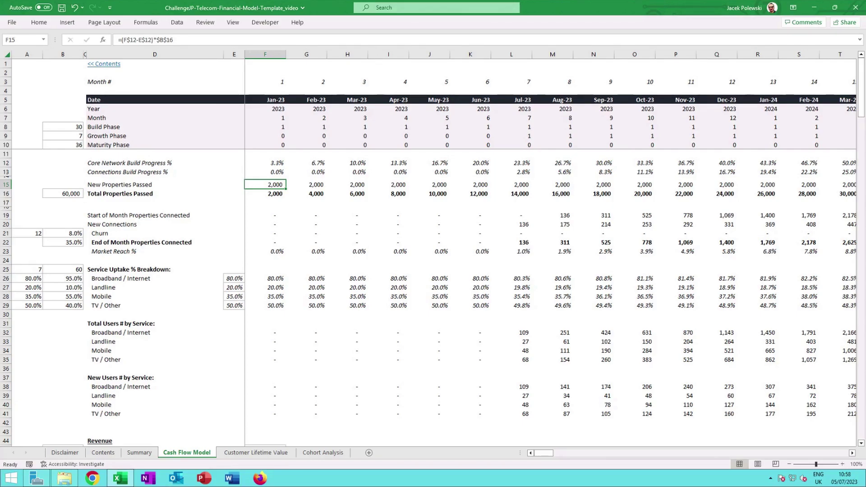
left_click(314, 185)
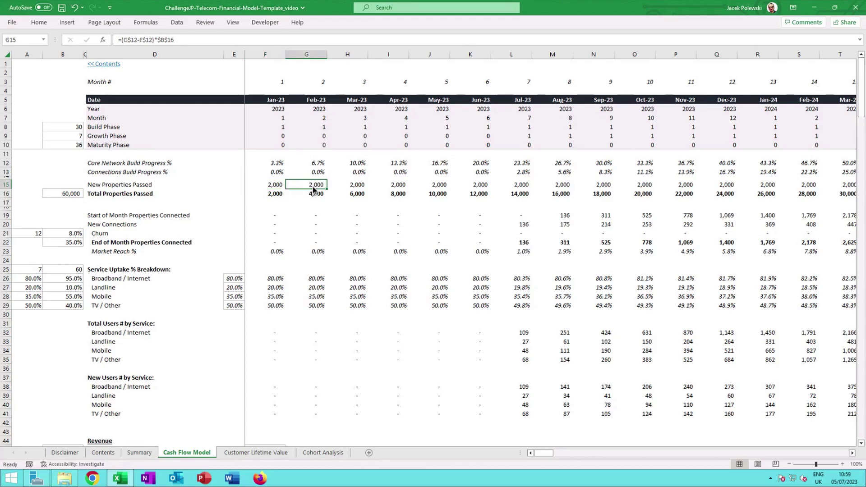
double_click(314, 186)
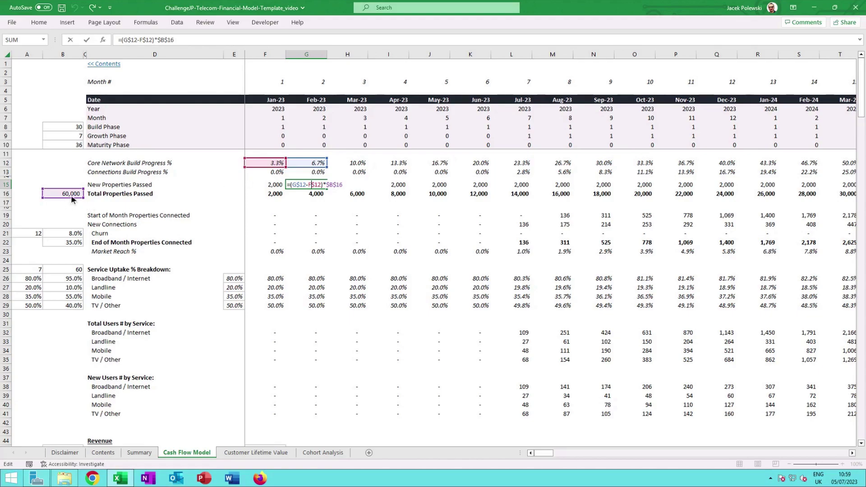
key("ctrl+Return")
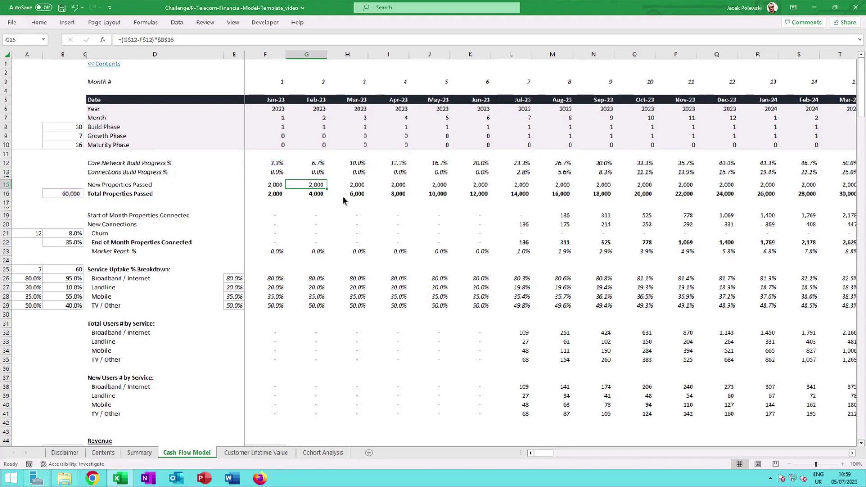
left_click(320, 195)
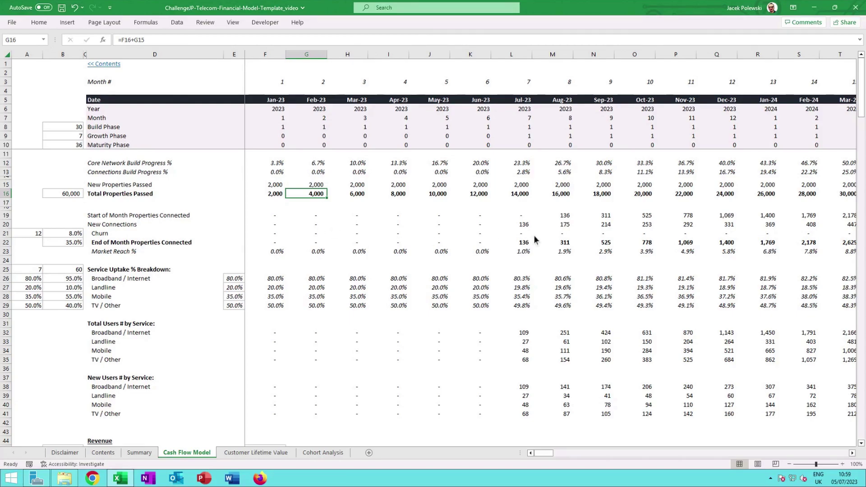
Step: Trace the cells feeding the New Connections formula for Jul-23, leaving the formula as it is
left_click(515, 226)
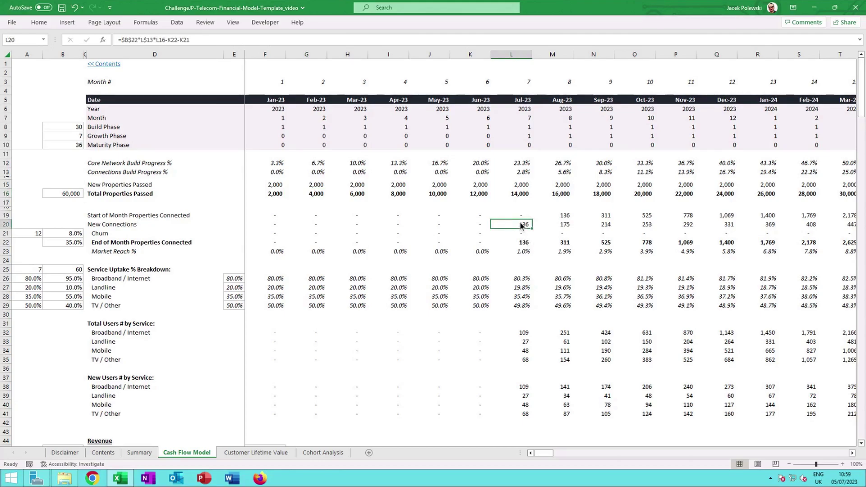
double_click(521, 226)
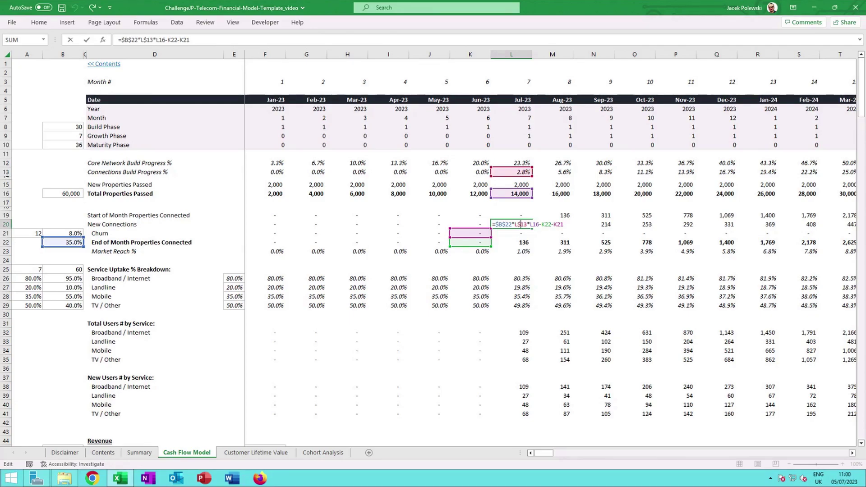
key("Return")
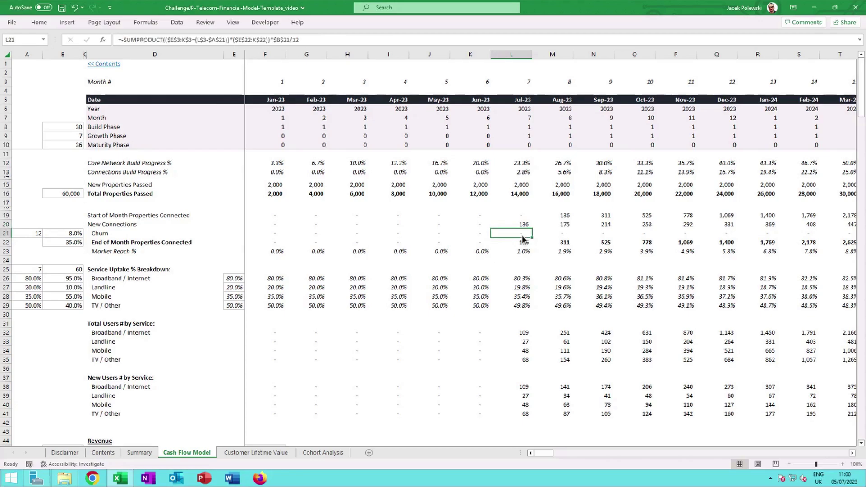
Step: Examine the Churn row's formulas month by month from Jul-23 into 2025, including where churn begins after the minimum contract length
key("Right")
key("Right")
key("Right")
key("Right")
key("Right")
key("Right")
key("Right")
key("Right")
key("Right")
key("Right")
key("Right")
key("Right")
key("Right")
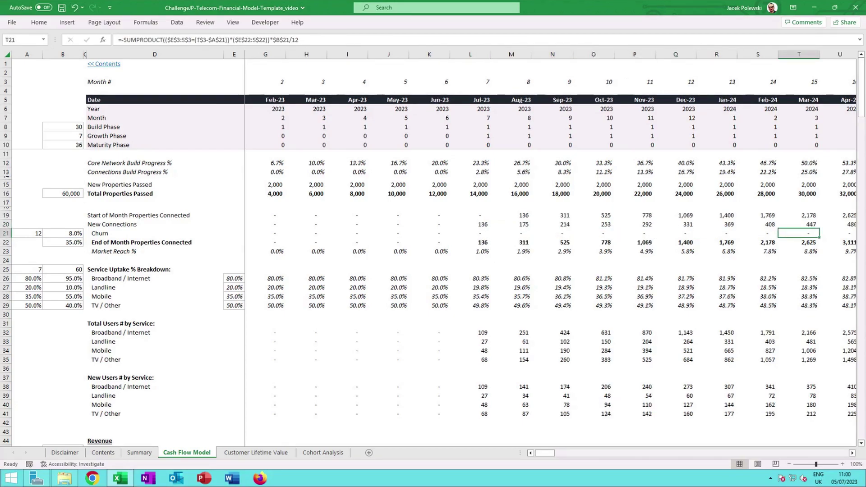
key("Left")
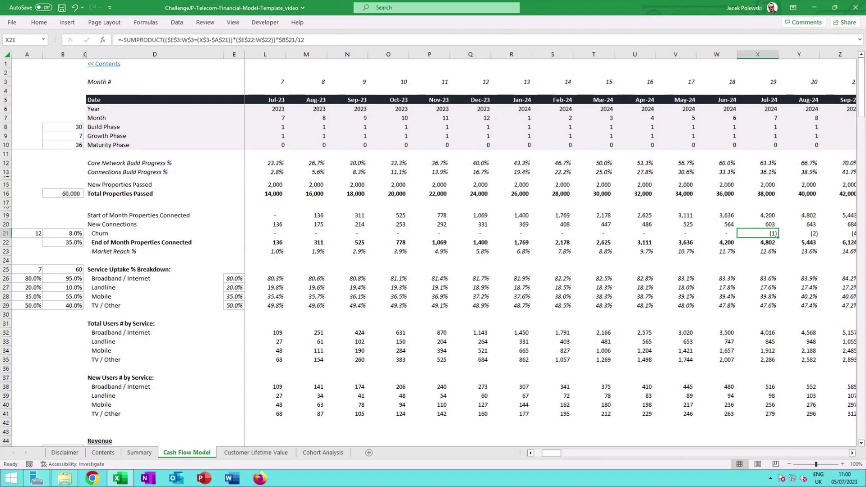
key("Left")
key("Left")
key("Left")
key("Left")
key("Left")
key("Left")
key("Left")
key("Left")
key("Left")
key("Left")
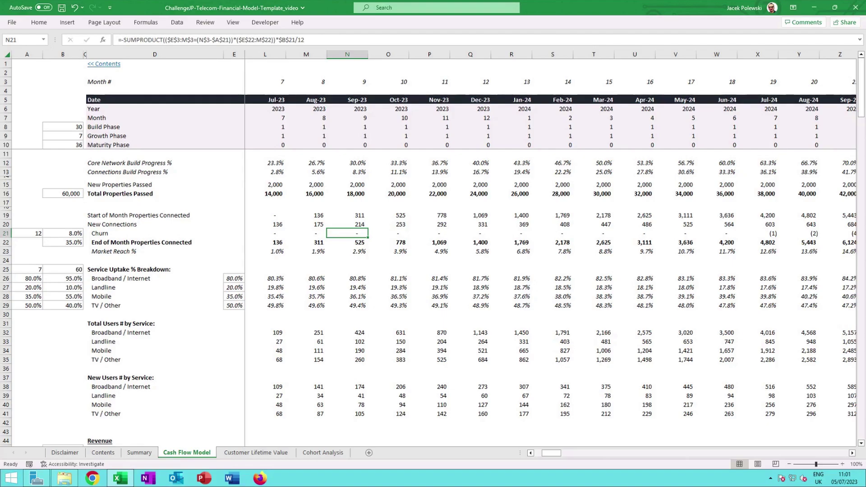
key("Right")
key("Right")
key("Right")
key("Right")
key("Right")
key("Right")
key("Right")
key("Right")
key("Right")
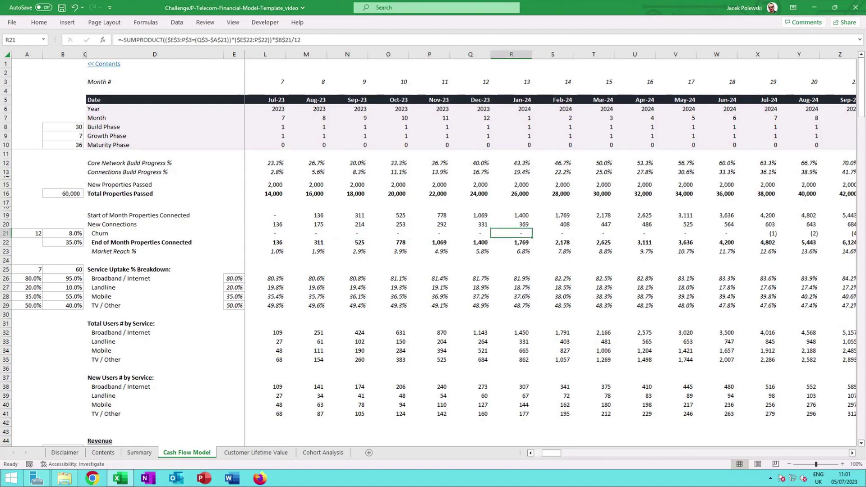
key("Right")
key("Right")
key("Right")
key("Right")
key("Right")
key("Right")
key("Right")
key("Right")
key("Right")
key("Right")
key("Right")
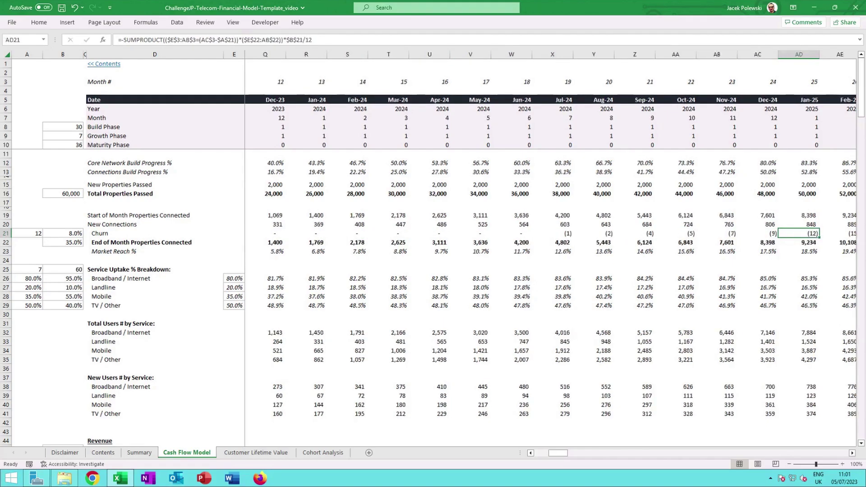
key("Left")
key("Left")
key("Left")
key("Left")
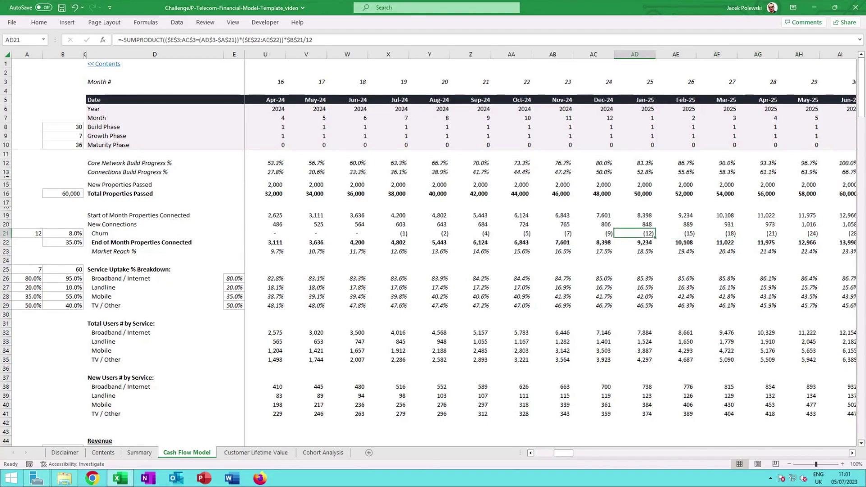
Step: Review the End of Month Properties Connected row, from Jan-25 back through the earlier months
key("Down")
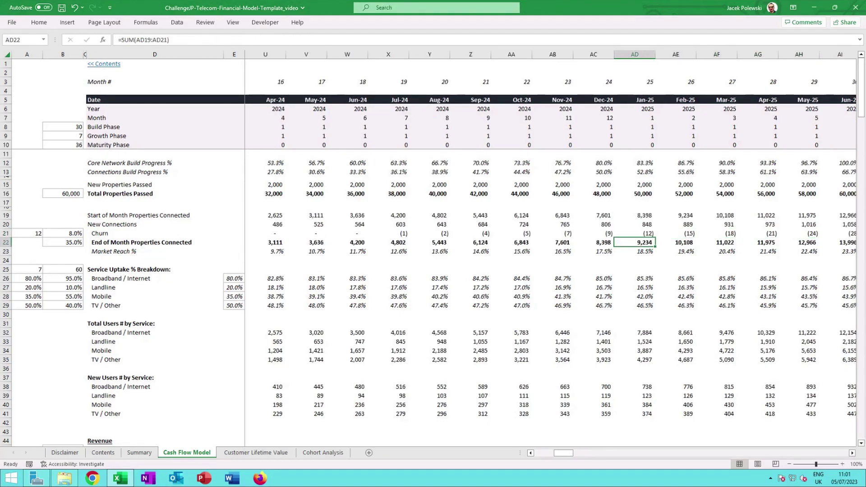
key("Left")
key("Left")
key("Left")
key("Left")
key("Left")
key("Left")
key("Left")
key("Left")
key("Left")
key("Left")
key("Left")
key("Left")
key("Left")
Step: Follow the Market Reach % row across the months to Jun-26, where the growth phase ends
key("Down")
key("Right")
key("Right")
key("Right")
key("Right")
key("Right")
key("Right")
key("Right")
key("Right")
key("Right")
key("Right")
key("Right")
key("Right")
key("Right")
key("Right")
key("Right")
key("Right")
key("Right")
key("Right")
key("Right")
key("Right")
key("Right")
key("Right")
key("Right")
key("Right")
key("Right")
key("Right")
key("Right")
key("Right")
key("Right")
key("Right")
key("Right")
key("Left")
key("Left")
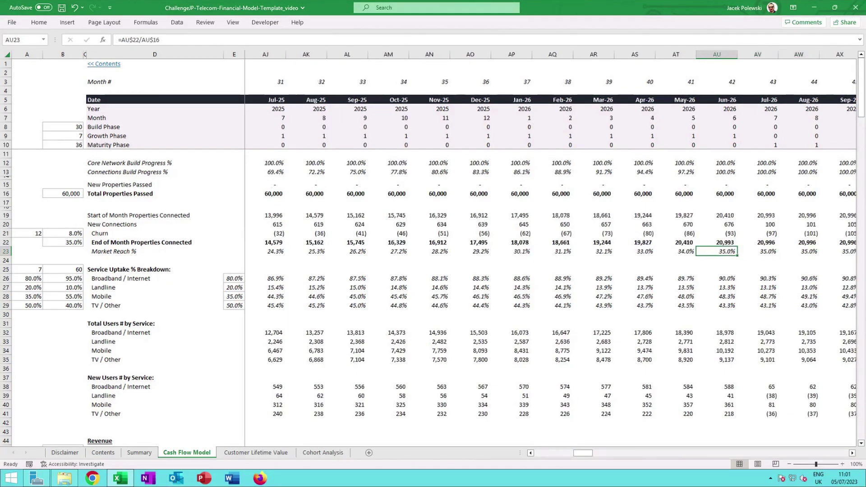
Step: Compare the target market reach input with the Market Reach % and End of Month Properties Connected formulas for Jun-26
left_click(78, 242)
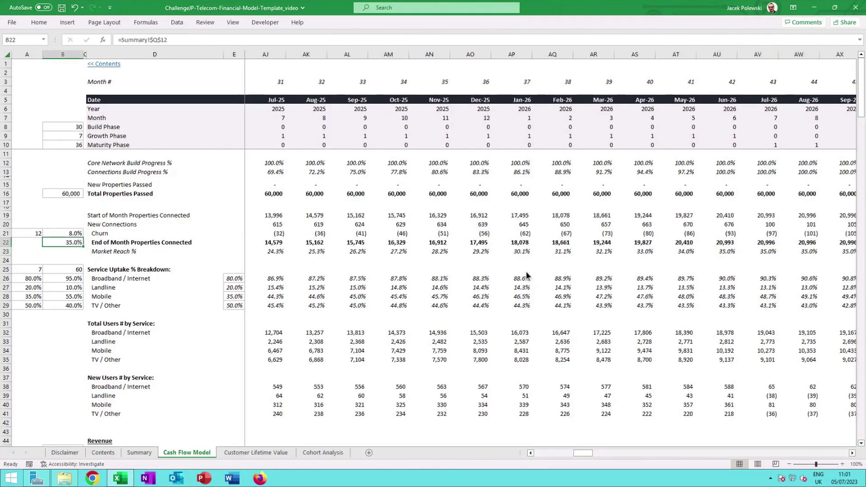
left_click(718, 253)
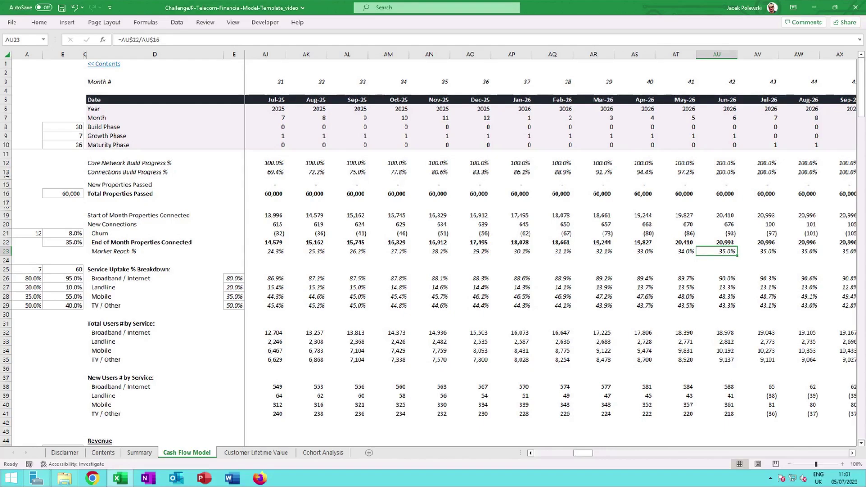
left_click(729, 244)
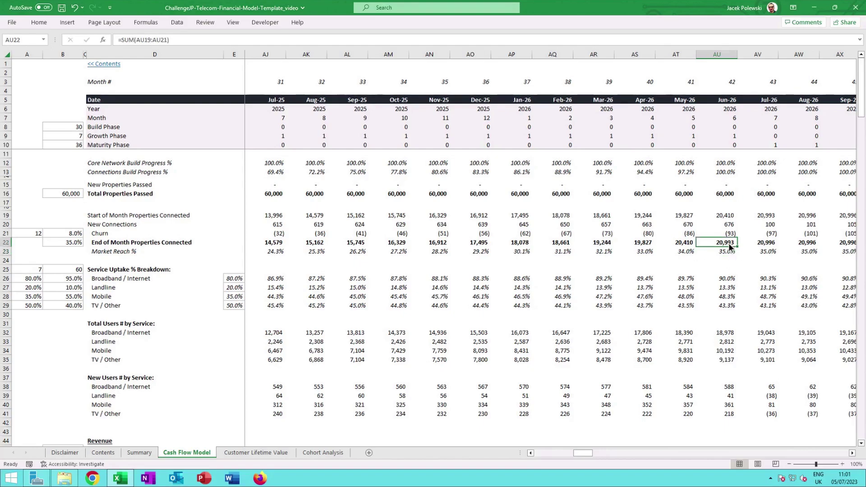
Step: Check the Market Reach % formulas for Jun-26 and Jul-26, and return to the first months of the timeline
left_click(728, 251)
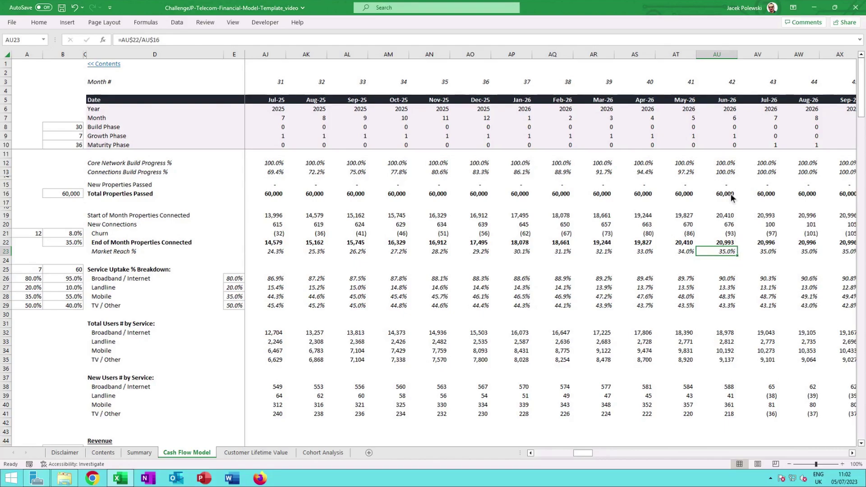
left_click(756, 250)
left_click_drag(583, 451, 461, 452)
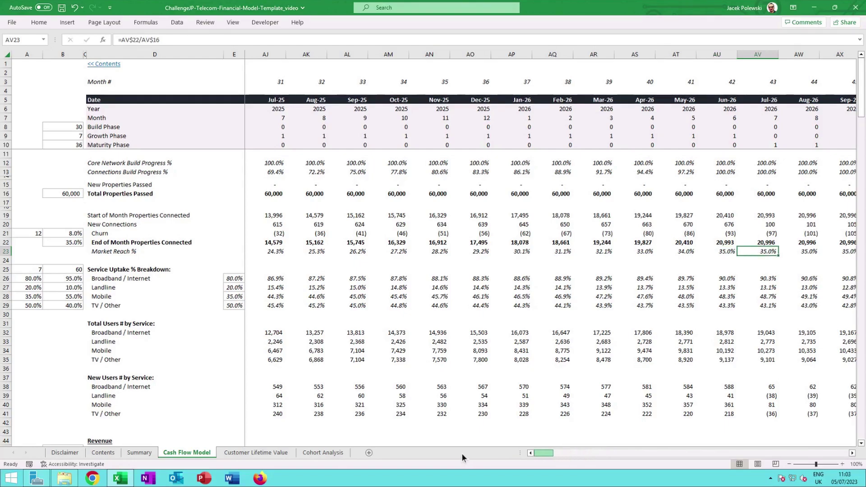
Step: Review the Service Uptake % Breakdown for Aug-23, checking the Landline, Mobile and TV / Other formulas alongside End of Month Properties Connected
left_click(135, 272)
left_click(136, 277)
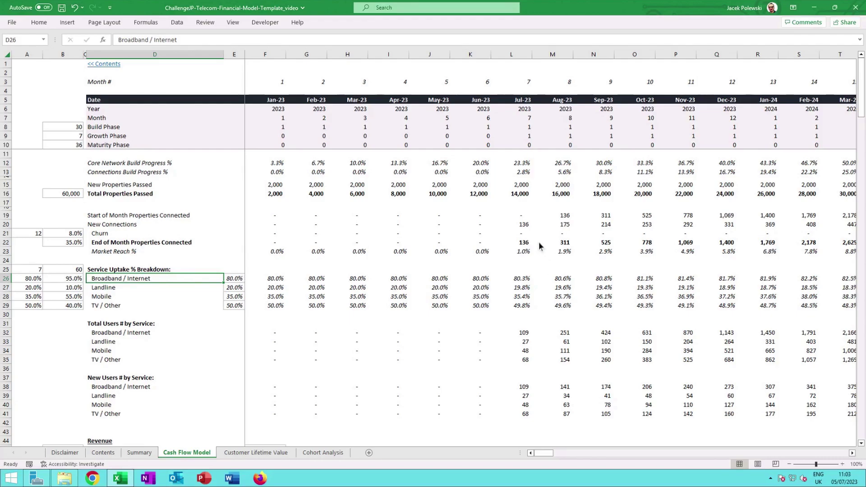
left_click(566, 245)
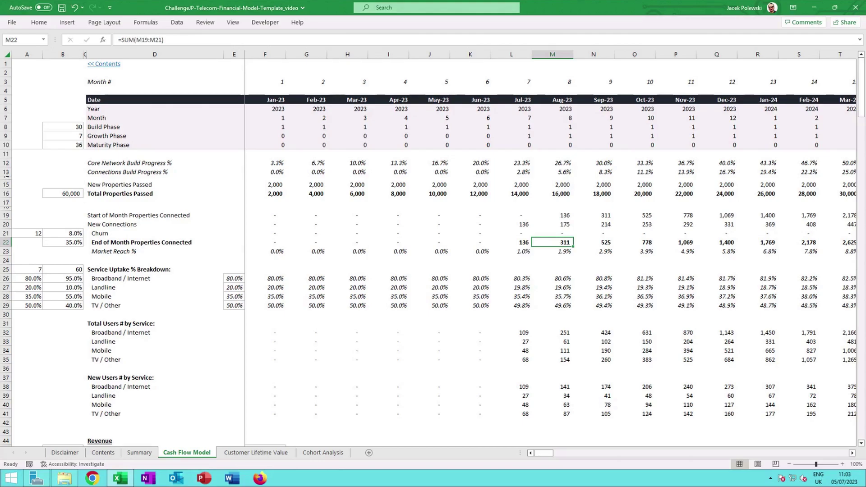
left_click(563, 288)
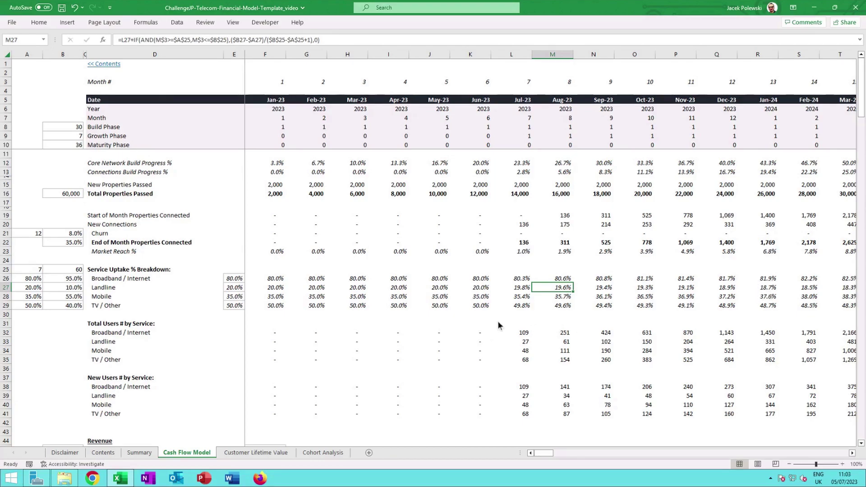
left_click(554, 299)
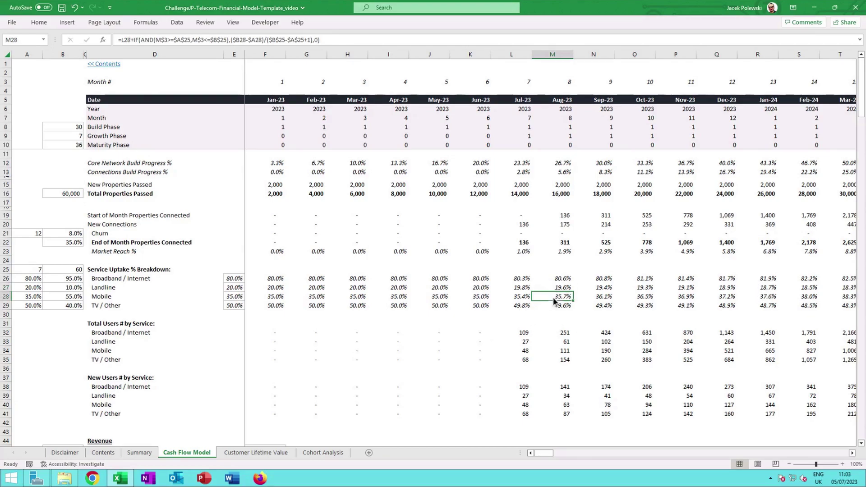
left_click(560, 308)
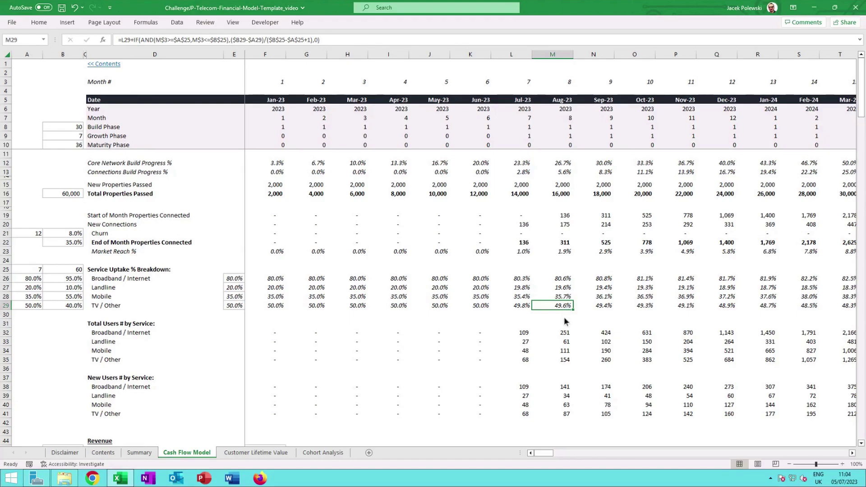
Step: Inspect the Aug-23 Broadband / Internet formulas under Total Users # by Service and New Users # by Service, tracing the total's referenced cells
left_click(564, 333)
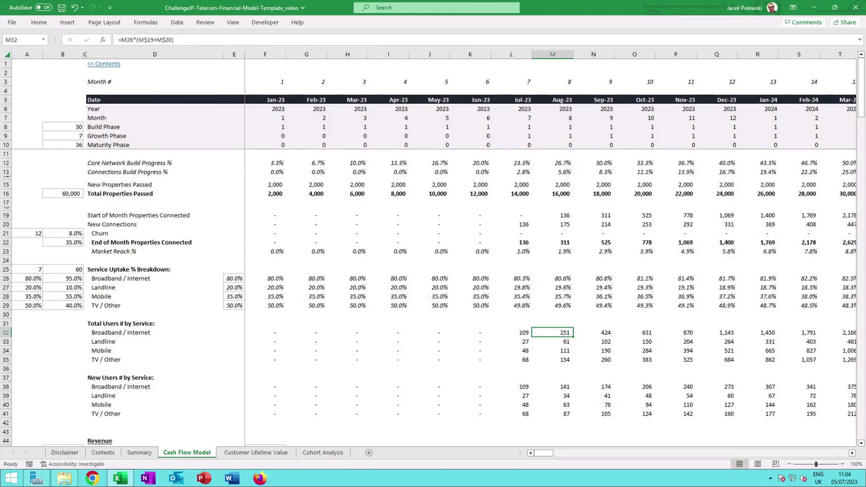
double_click(566, 333)
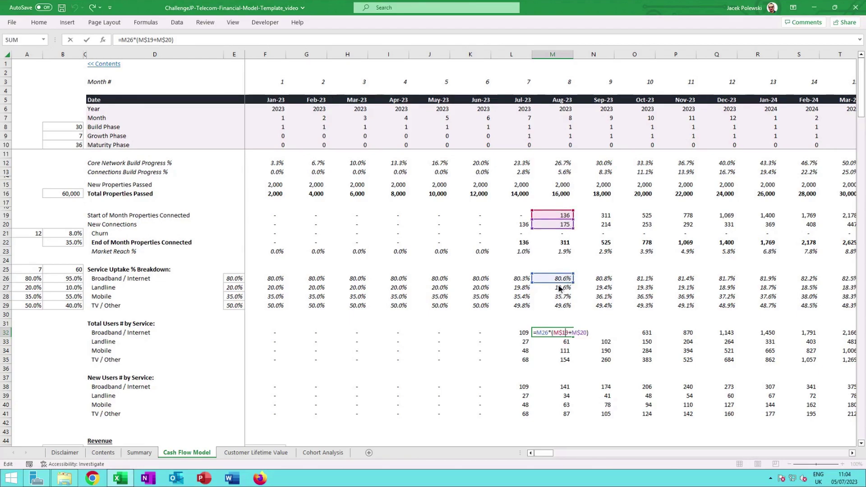
key("Escape")
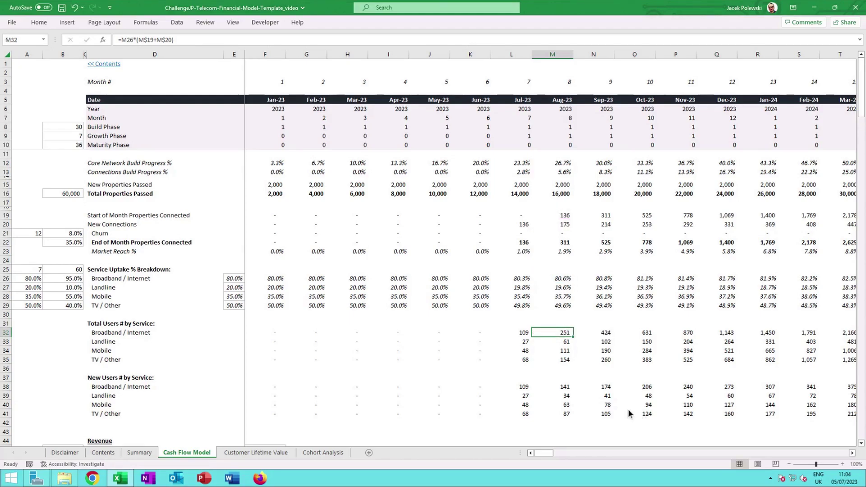
left_click(564, 385)
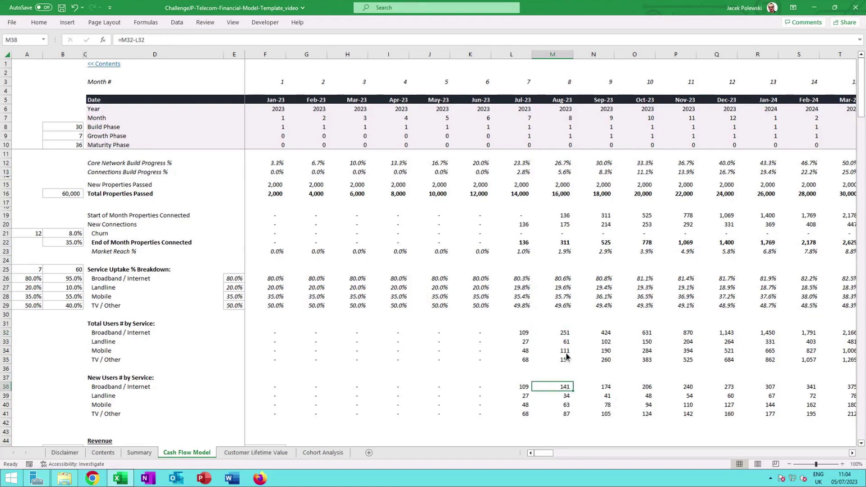
Step: Look over the Revenue section's price index, fees and revenue lines in relation to the user rows above it
scroll(567, 356, "down", 2)
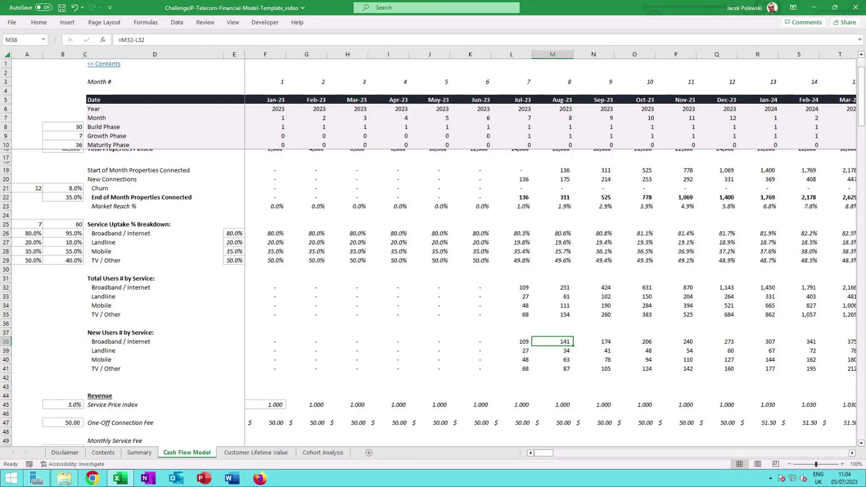
scroll(567, 357, "down", 3)
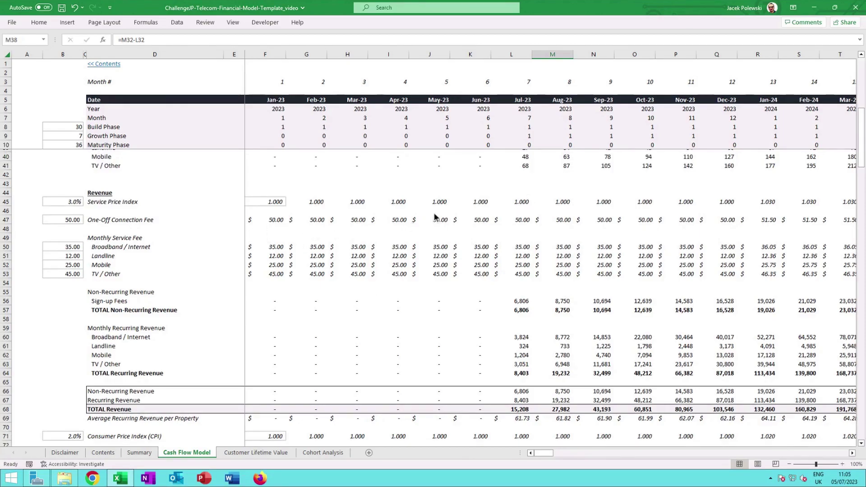
scroll(456, 218, "up", 10)
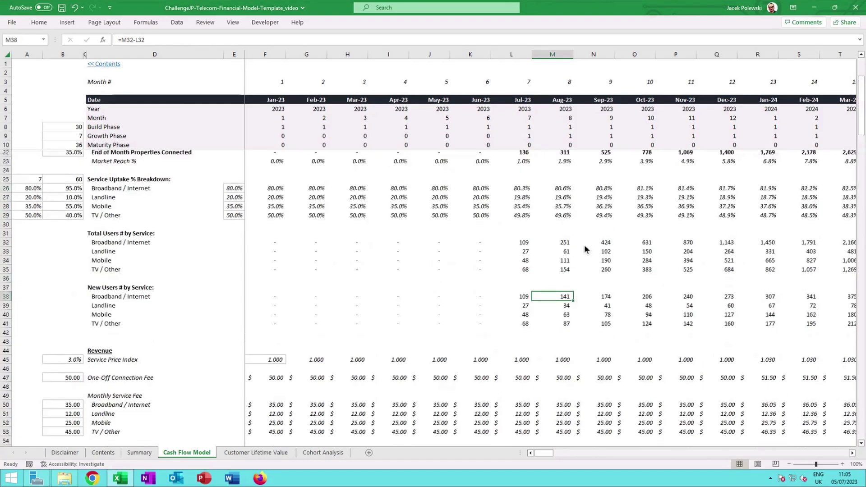
scroll(575, 234, "down", 8)
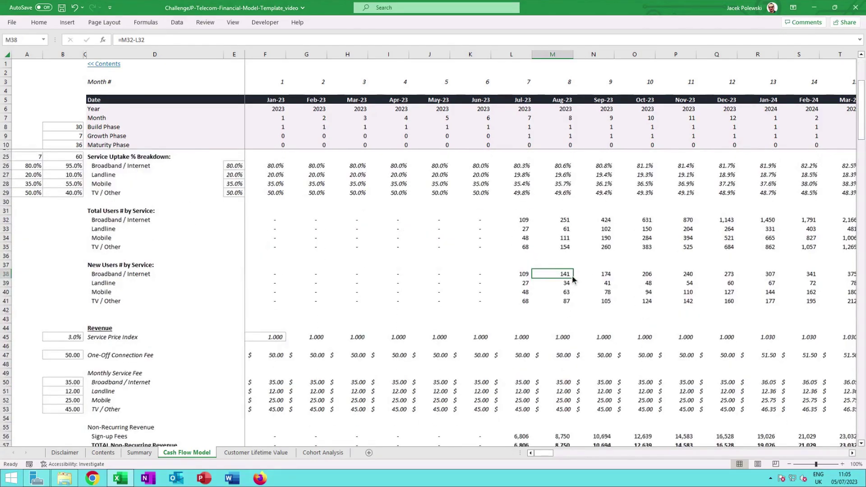
scroll(573, 279, "down", 2)
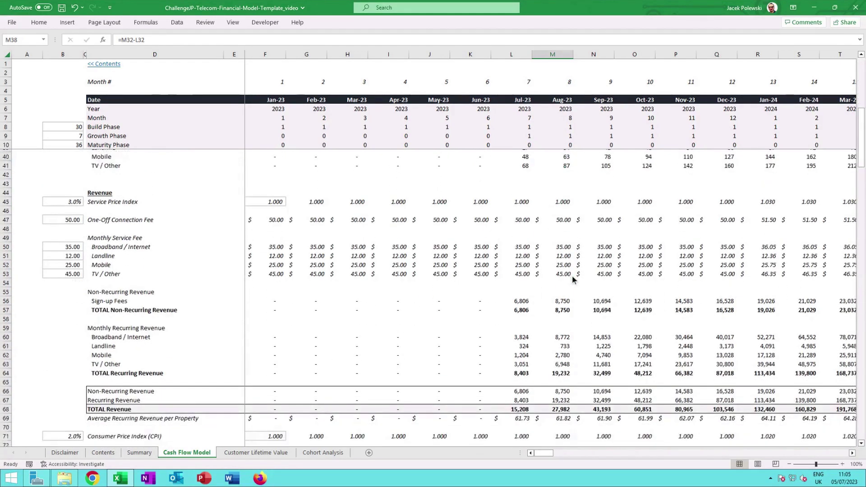
scroll(573, 278, "up", 3)
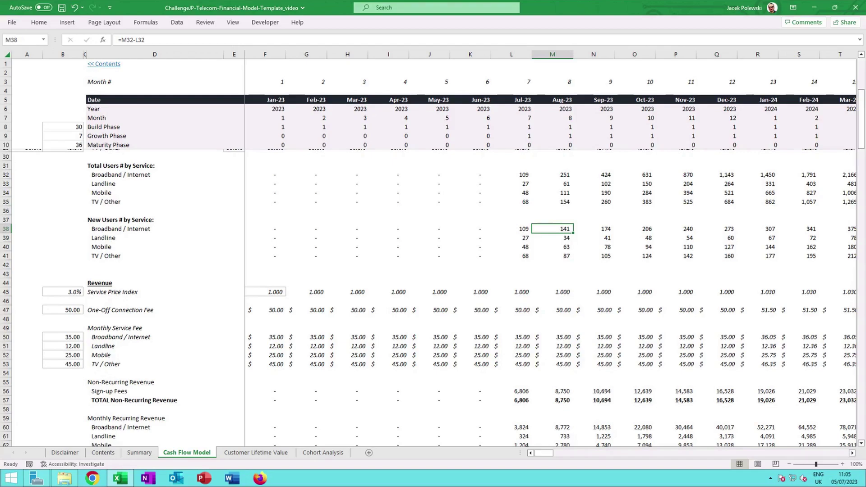
scroll(567, 279, "down", 4)
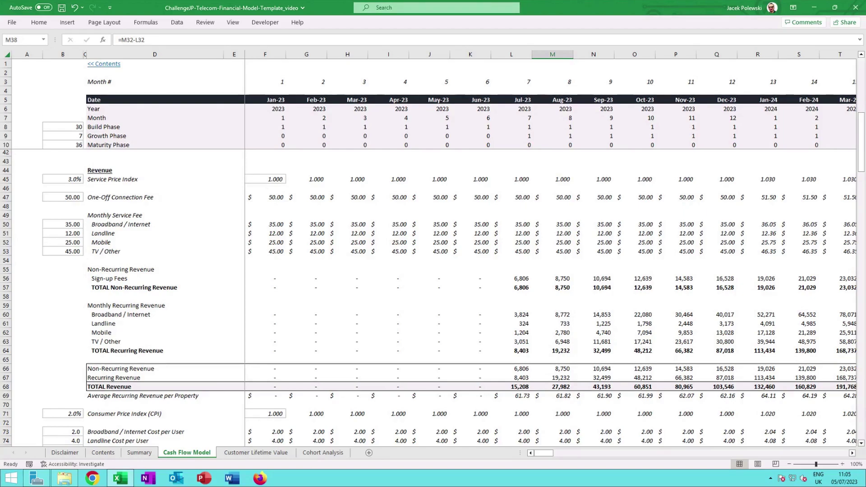
Step: Inspect the Aug-23 One-Off Connection Fee and Broadband / Internet monthly fee formulas, and follow the connection fee across to Jul-24
left_click(561, 201)
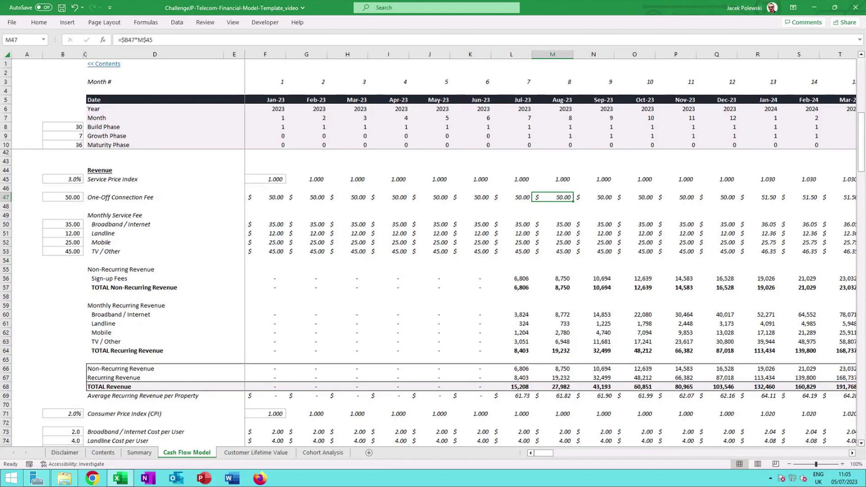
left_click(565, 227)
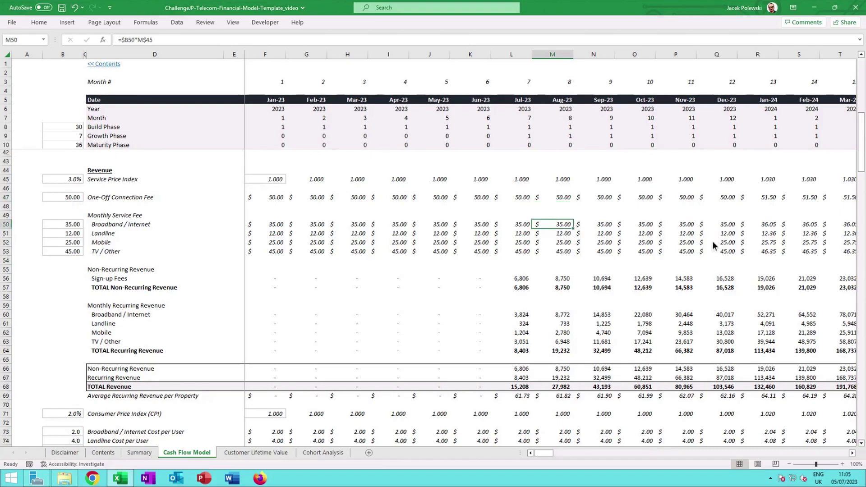
key("Up")
key("Up")
key("Up")
key("Right")
key("Right")
key("Right")
key("Right")
key("Right")
key("Right")
key("Right")
key("Right")
key("Right")
key("Right")
key("Right")
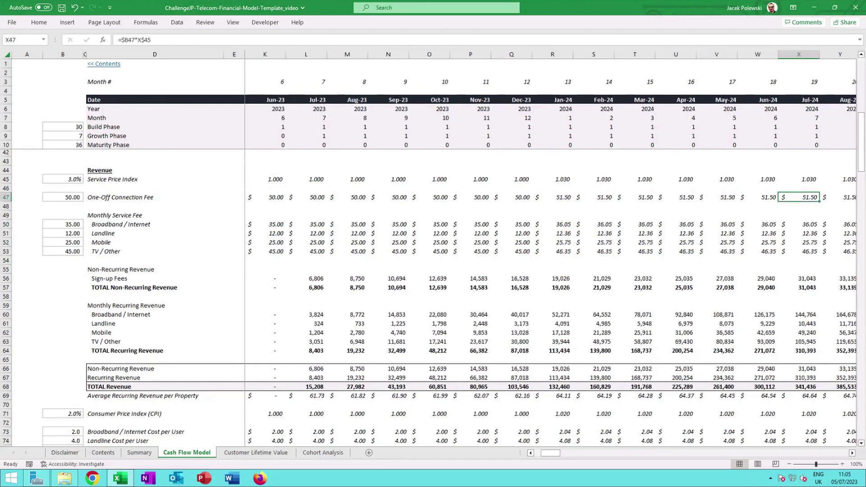
Step: Examine how the Jan-24 One-Off Connection Fee and monthly service fees depend on that month's Service Price Index formula
key("Left")
key("Left")
key("Left")
key("Left")
key("Left")
key("Left")
key("Down")
key("Down")
key("Down")
key("Up")
key("Up")
key("Up")
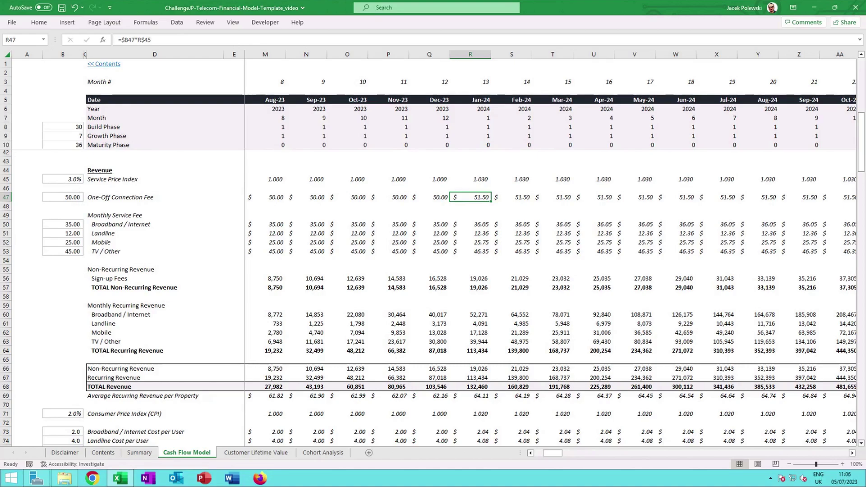
left_click(475, 180)
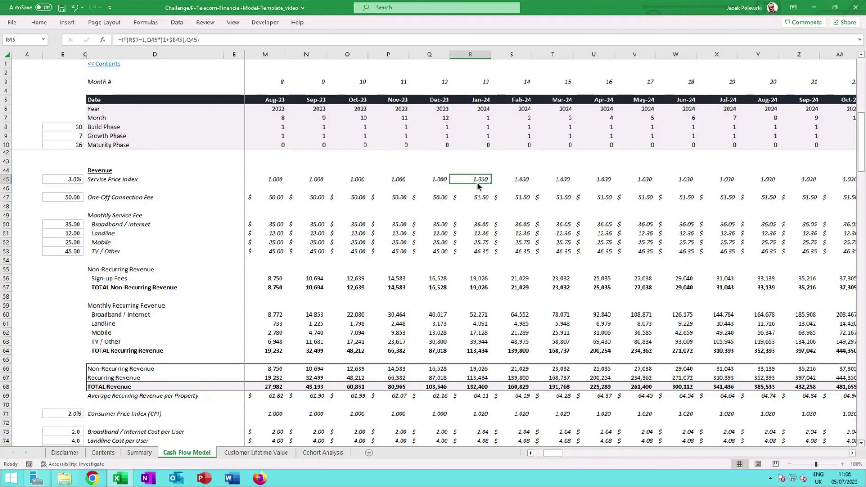
left_click(477, 198)
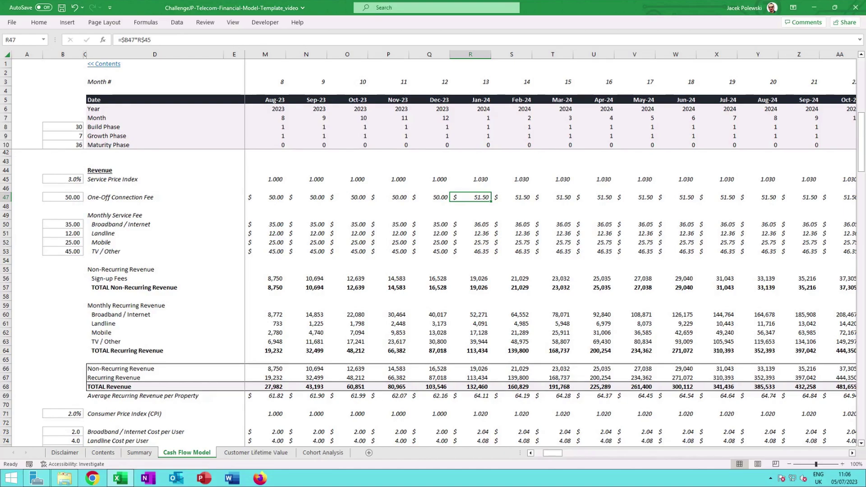
Step: Trace the Jan-24 Sign-up Fees formula to its New Connections and One-Off Connection Fee cells, leaving the formula unedited
left_click(481, 279)
double_click(481, 280)
scroll(480, 224, "up", 10)
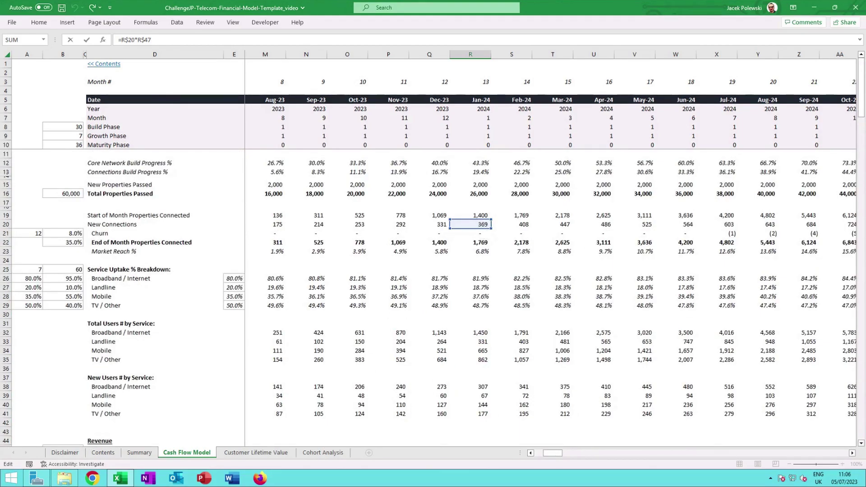
scroll(482, 235, "down", 6)
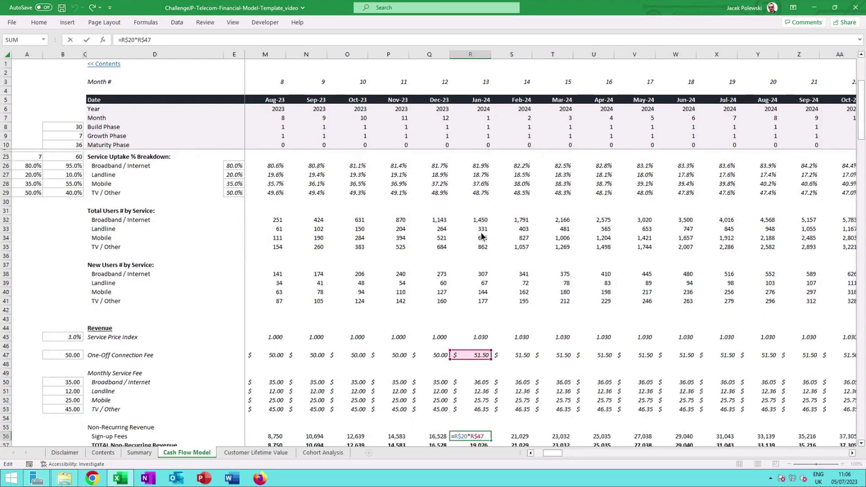
scroll(477, 255, "down", 2)
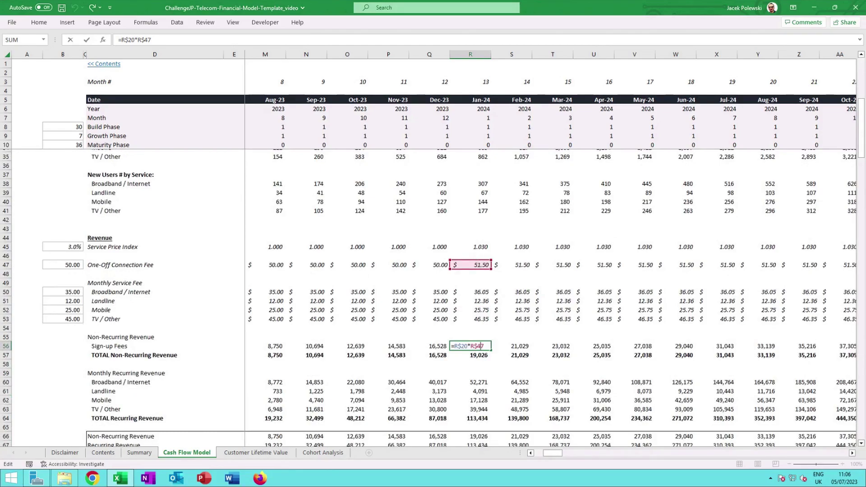
key("Escape")
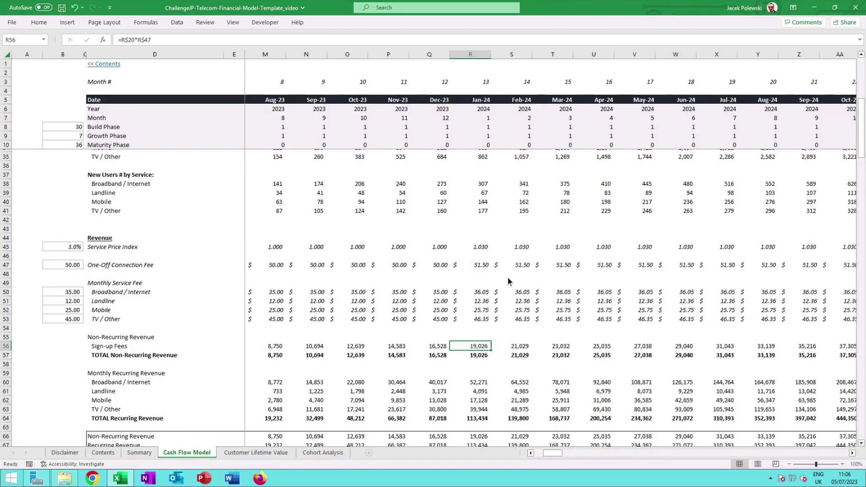
Step: Trace the Jan-24 Broadband / Internet recurring revenue formula to its Total Users and Monthly Service Fee cells, leaving the formula unedited
scroll(507, 277, "down", 2)
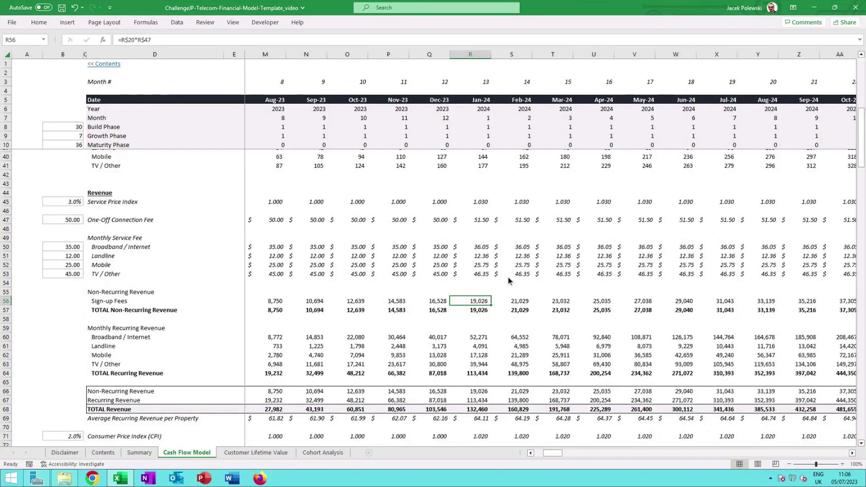
scroll(494, 284, "down", 2)
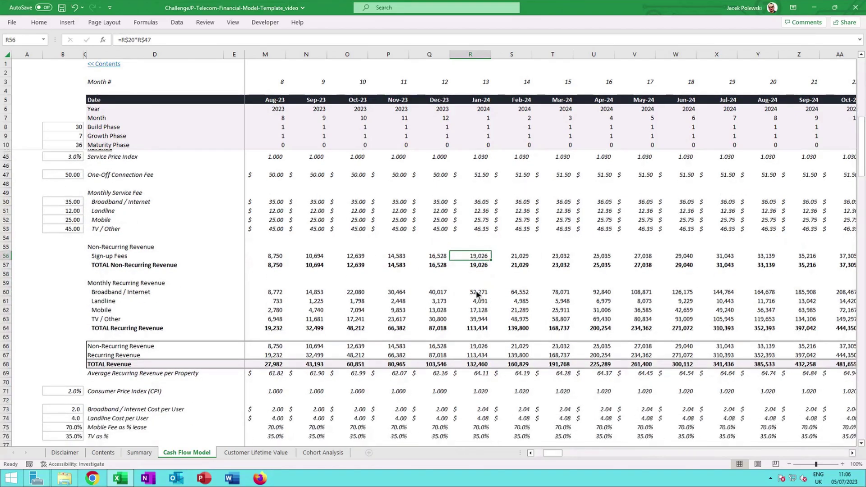
left_click(476, 294)
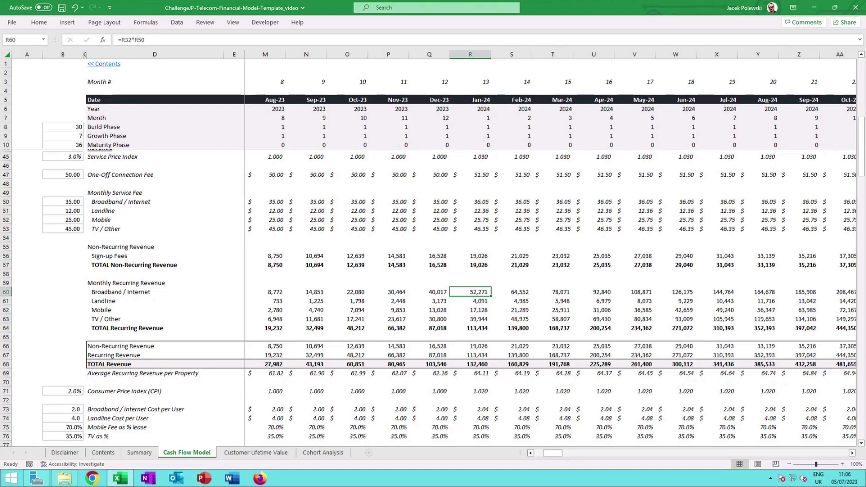
double_click(480, 296)
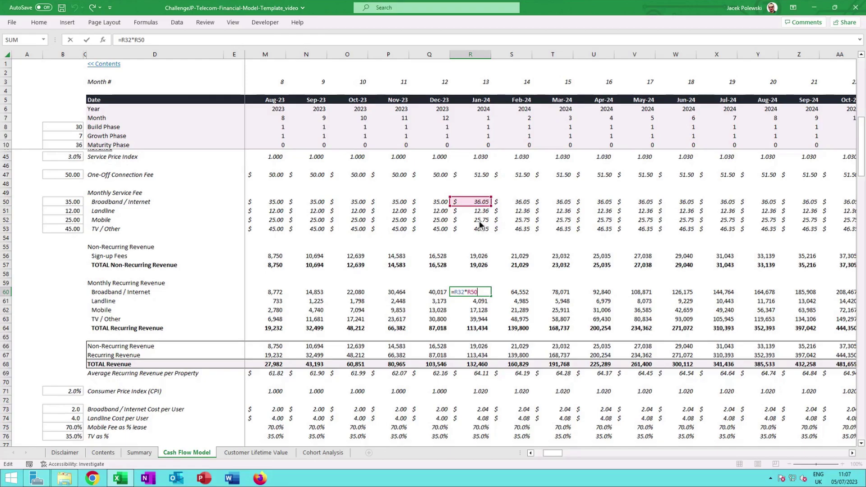
scroll(480, 223, "up", 3)
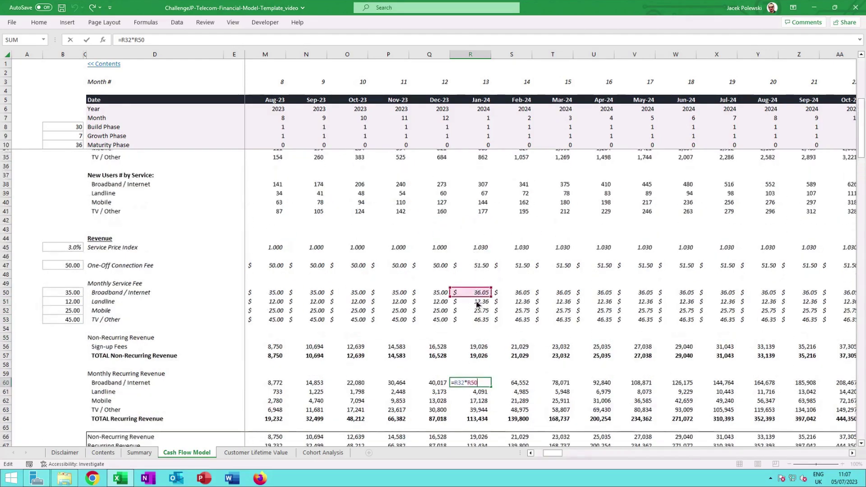
scroll(477, 304, "up", 5)
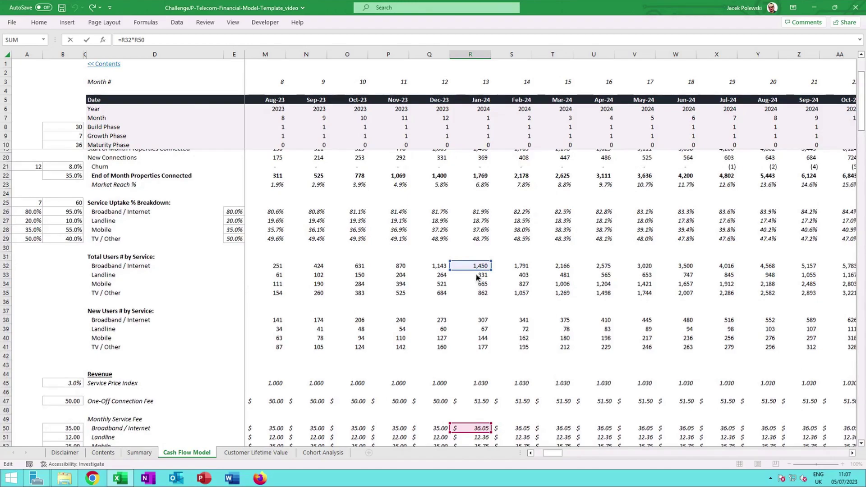
scroll(476, 275, "down", 1)
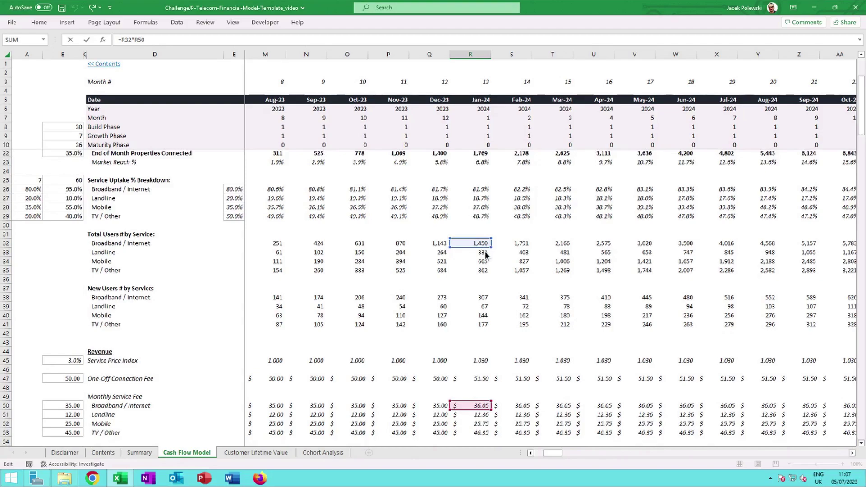
scroll(485, 266, "down", 3)
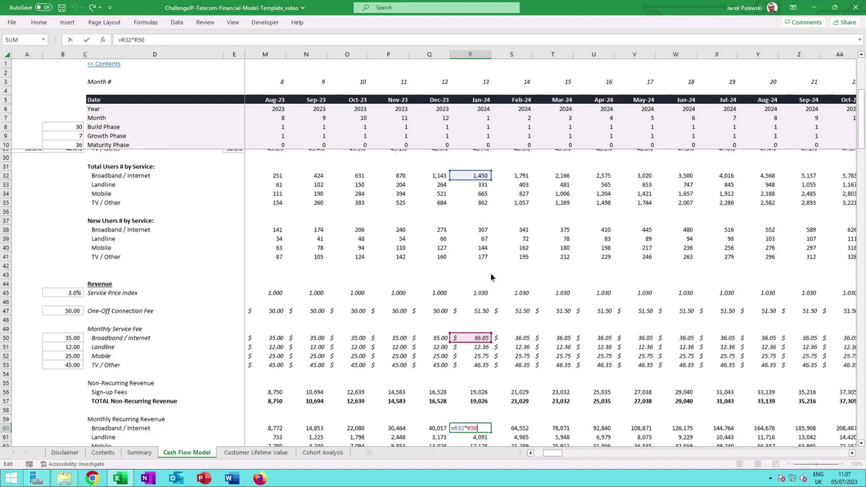
key("ctrl+Return")
scroll(492, 277, "down", 2)
scroll(492, 277, "down", 1)
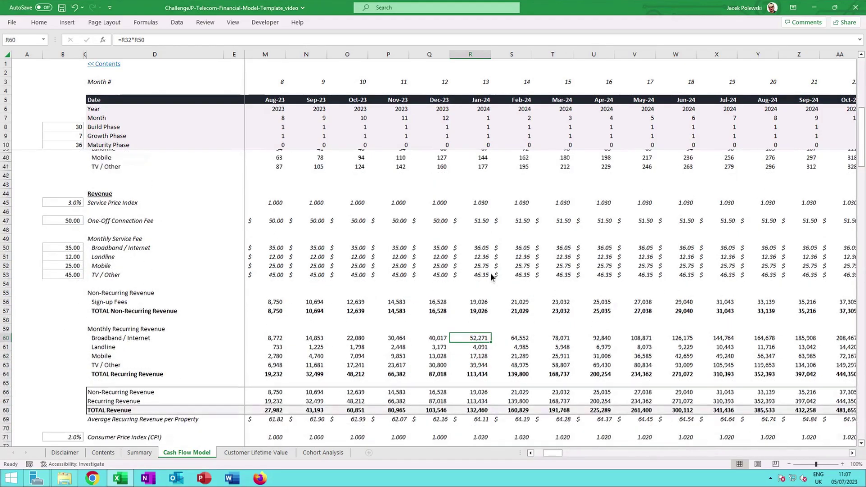
Step: Inspect the Jan-24 formulas for Landline revenue, the non-recurring, recurring and total revenue lines, and Average Recurring Revenue per Property
left_click(480, 350)
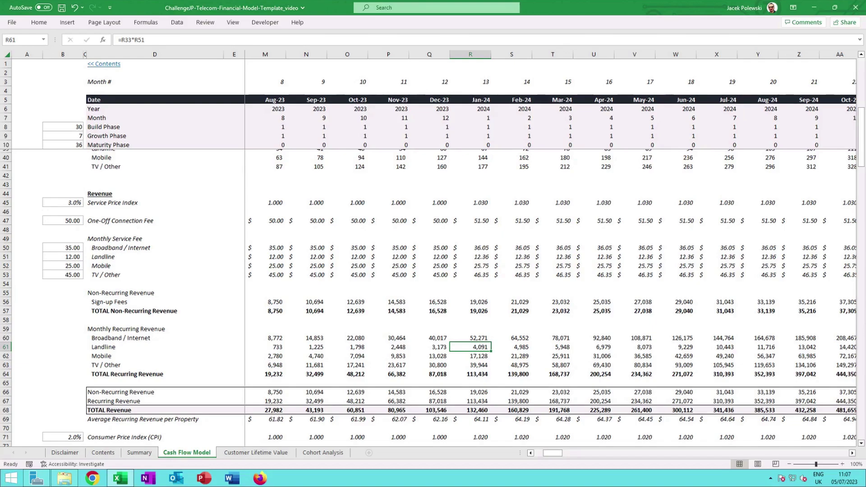
left_click(473, 312)
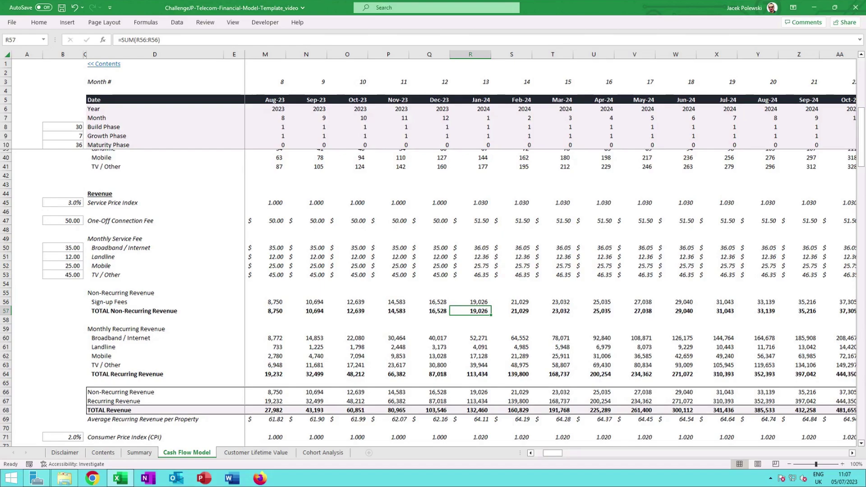
left_click(480, 374)
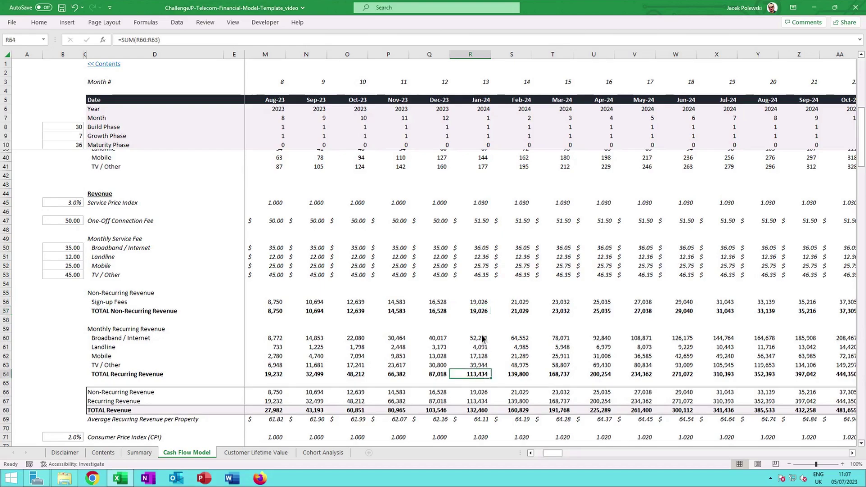
scroll(480, 351, "down", 3)
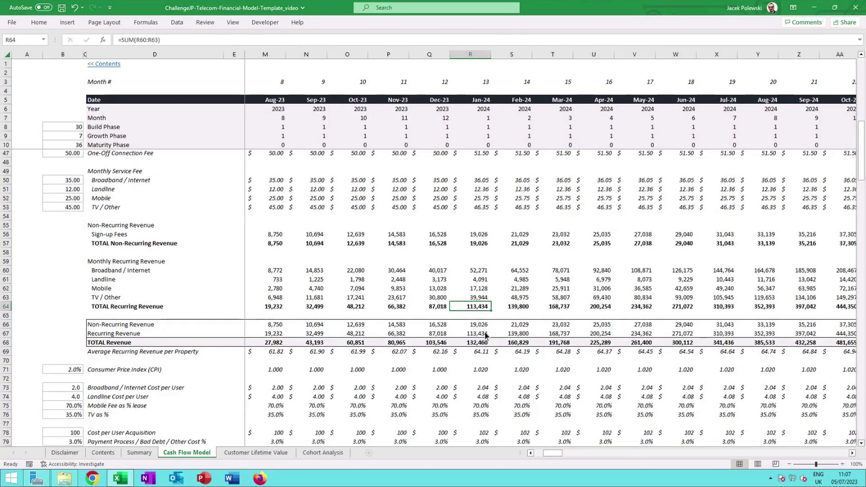
left_click(475, 346)
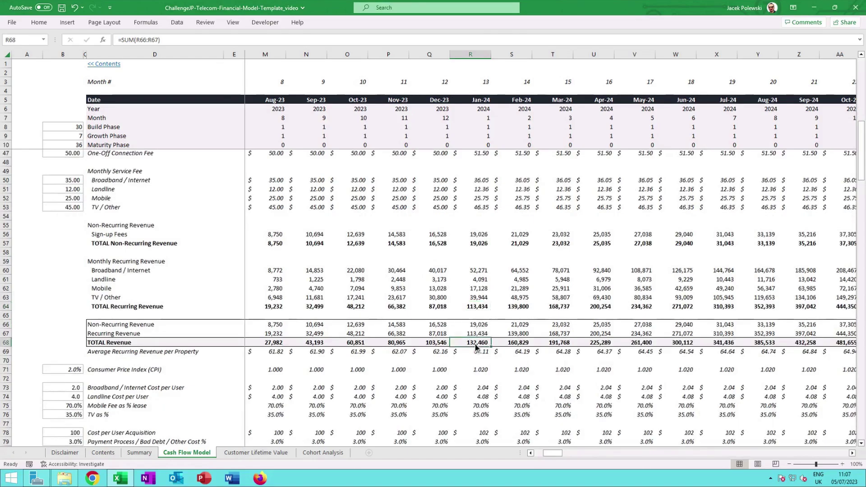
left_click(477, 357)
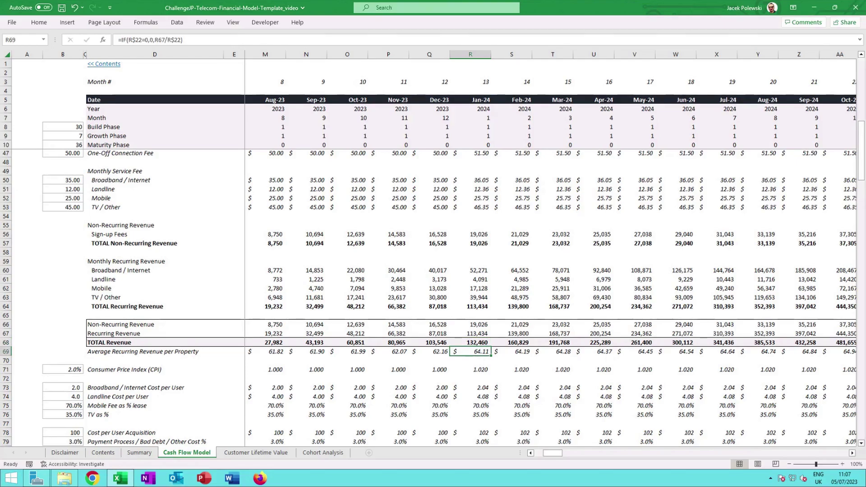
Step: Look over the cost section from Jan-23 onward and inspect the Jul-23 Broadband / Internet Provision formula
scroll(607, 355, "down", 5)
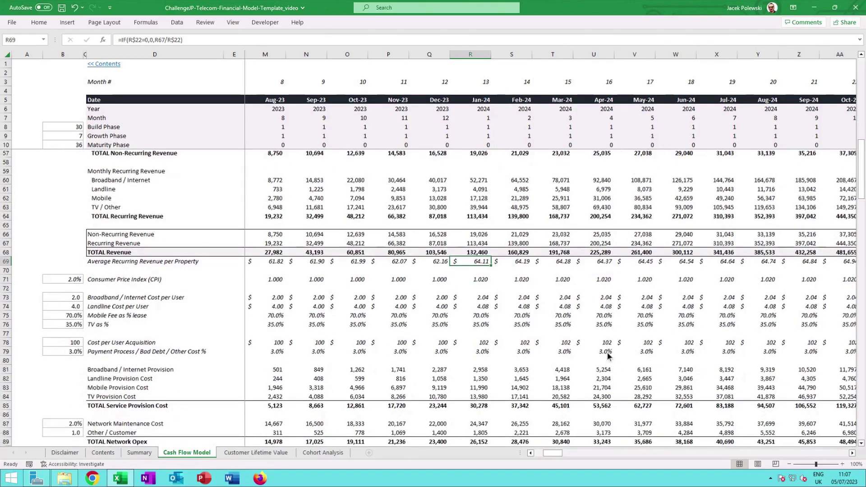
scroll(608, 356, "down", 1)
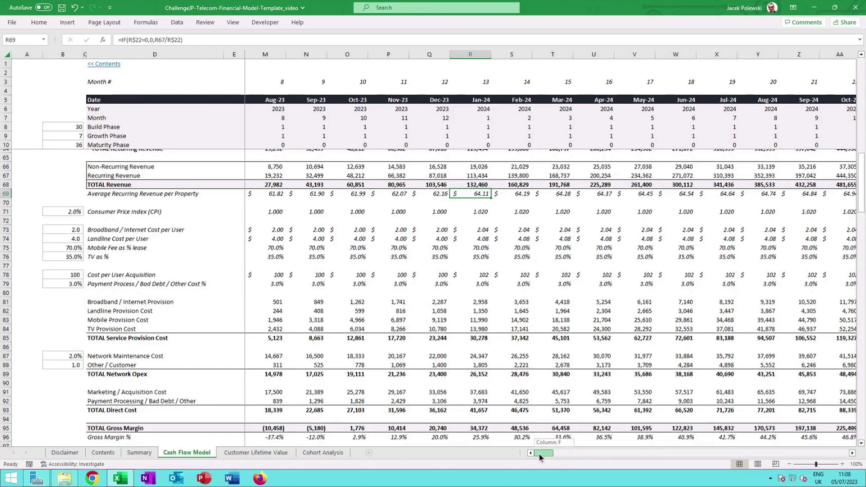
left_click_drag(538, 452, 538, 453)
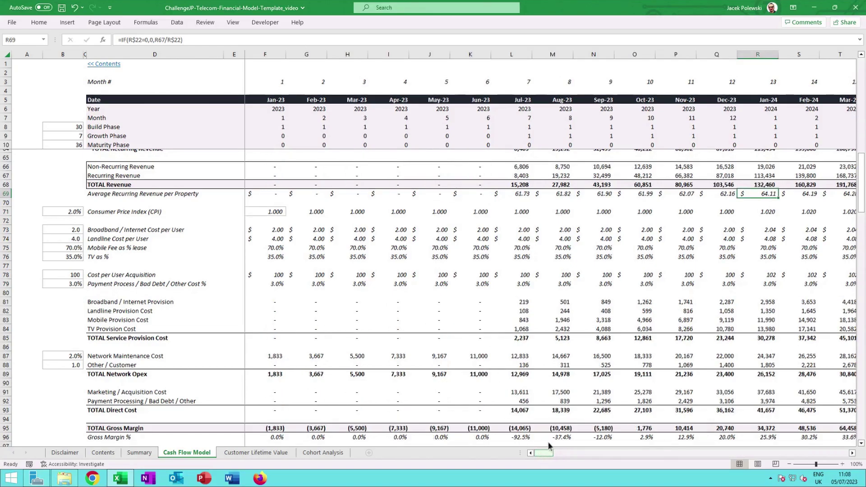
left_click(522, 300)
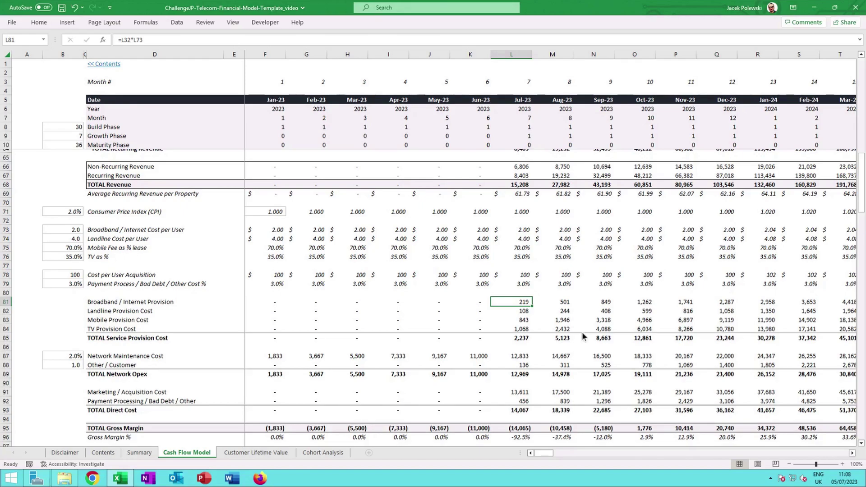
Step: Follow the Broadband / Internet Cost per User formula across the months from Jul-23 to Jan-24
left_click(526, 231)
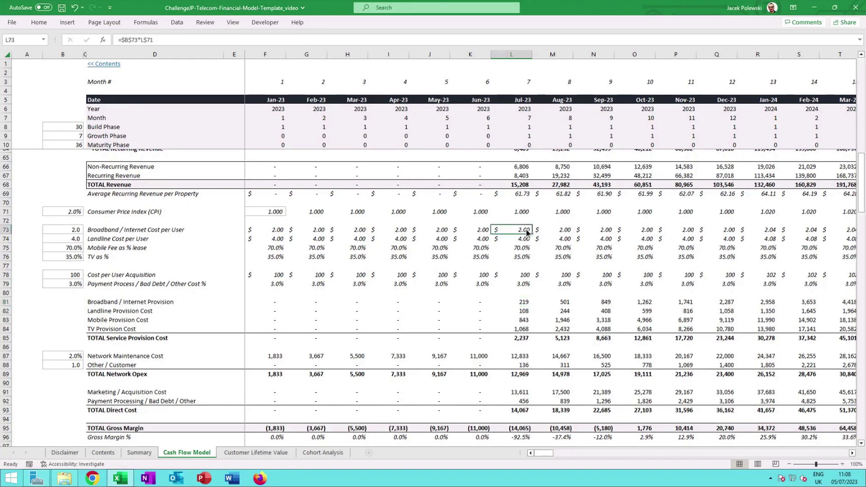
key("Right")
key("Right")
key("Right")
key("Right")
key("Right")
key("Right")
key("Right")
key("Right")
key("Right")
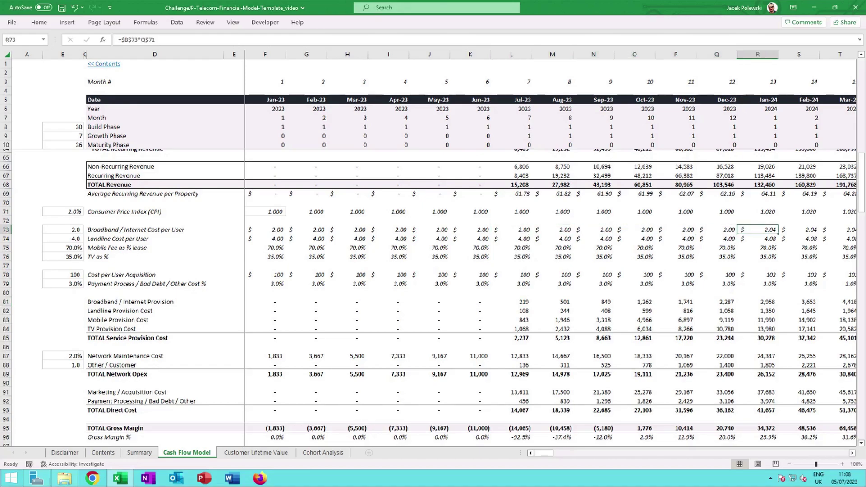
key("Right")
key("Right")
key("Right")
left_click(552, 230)
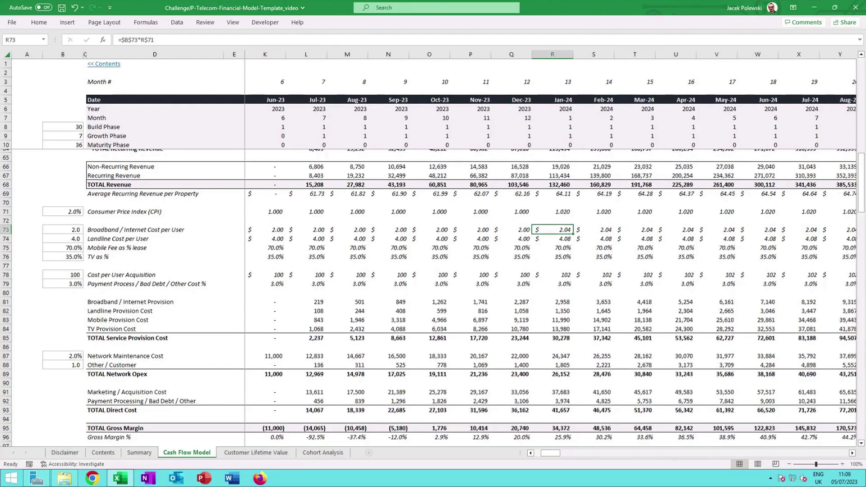
key("Right")
key("Left")
Step: Review the Jan-24 cost assumption formulas from Broadband / Internet Cost per User down to Payment Process / Bad Debt / Other Cost %
left_click(552, 247)
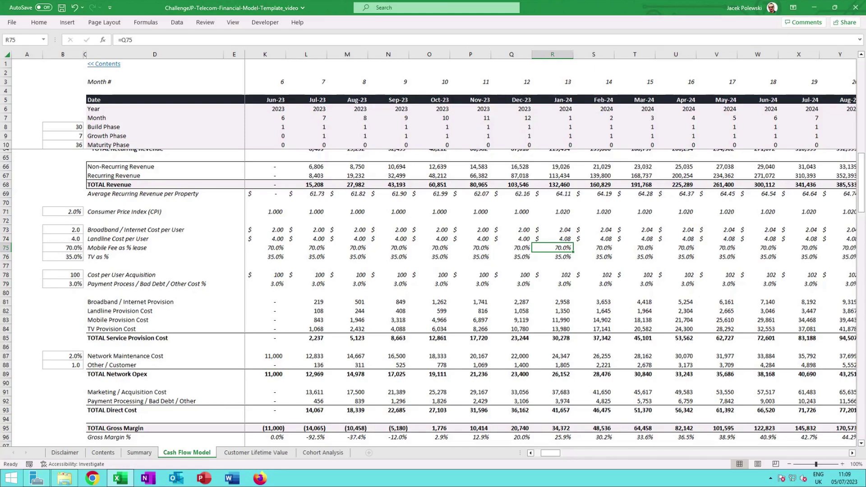
key("Up")
key("Up")
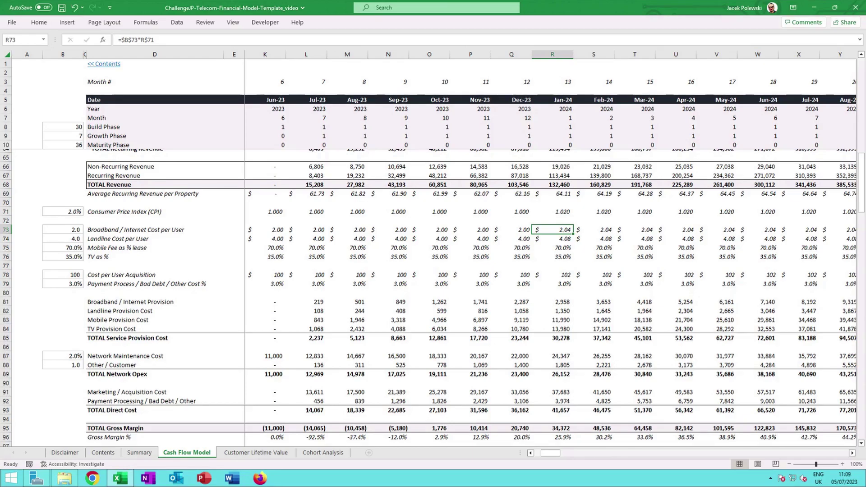
key("Down")
key("Down")
key("Down")
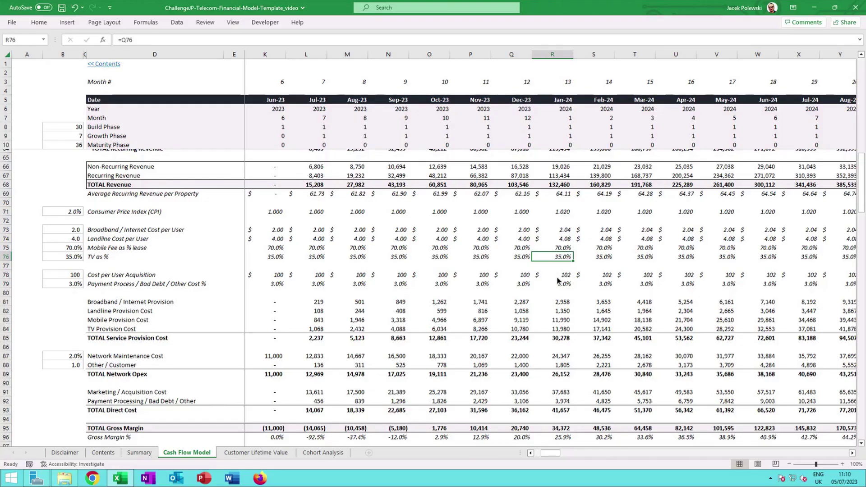
key("Down")
key("Down")
key("Down")
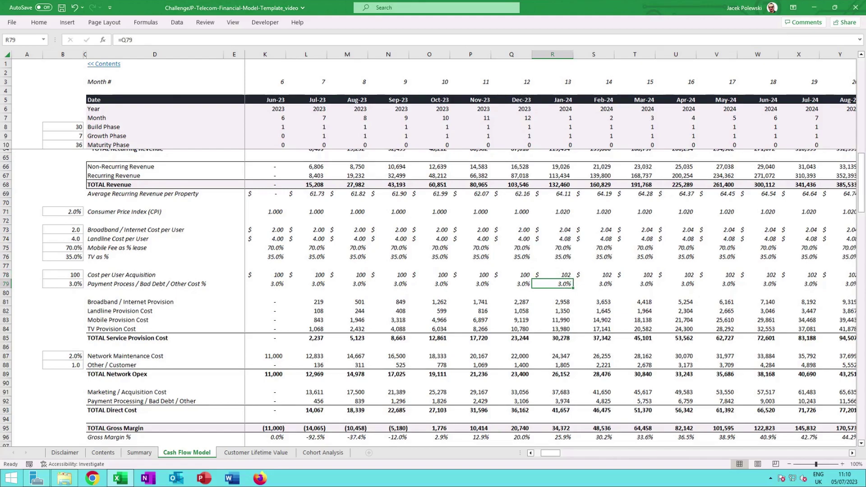
Step: Compare the Dec-23 and Jan-24 Cost per User Acquisition formulas and check the Jan-24 Consumer Price Index formula behind them
left_click(513, 275)
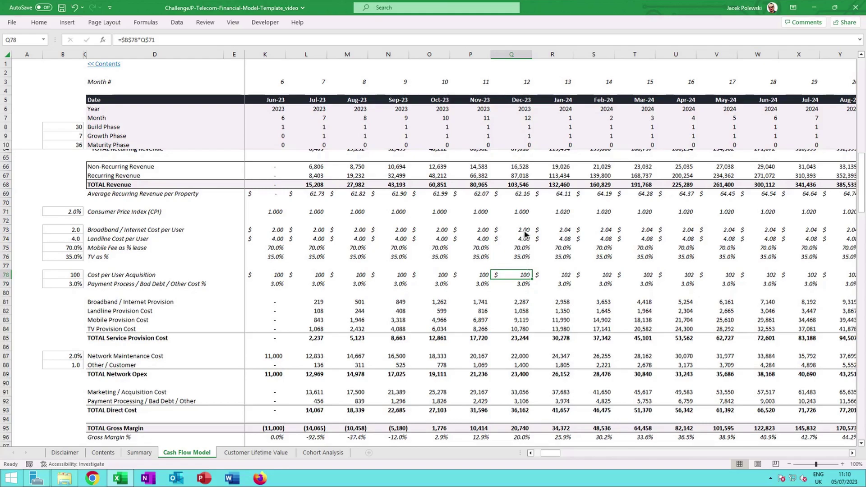
left_click(566, 276)
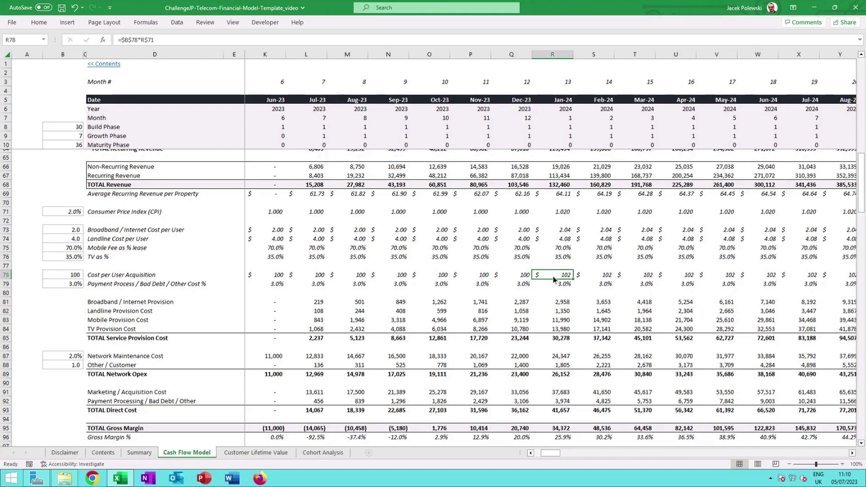
left_click(568, 214)
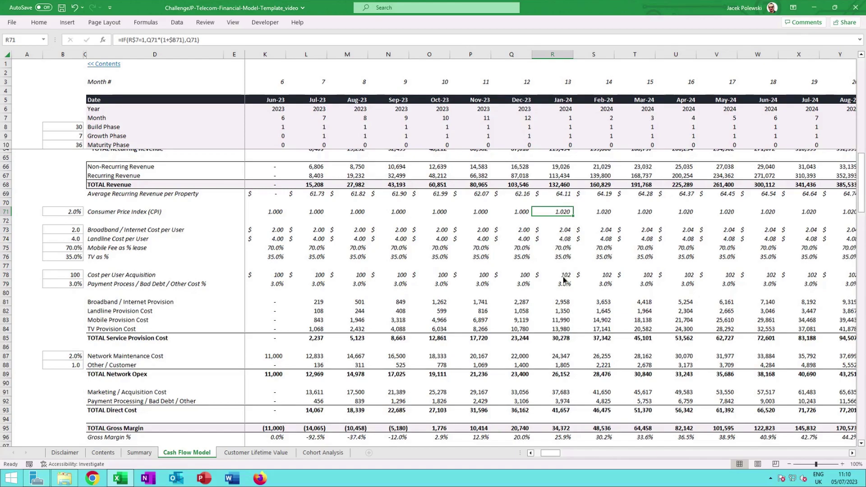
Step: Trace the Dec-23 Broadband / Internet Provision formula to its broadband cost per user and total broadband users
left_click(518, 305)
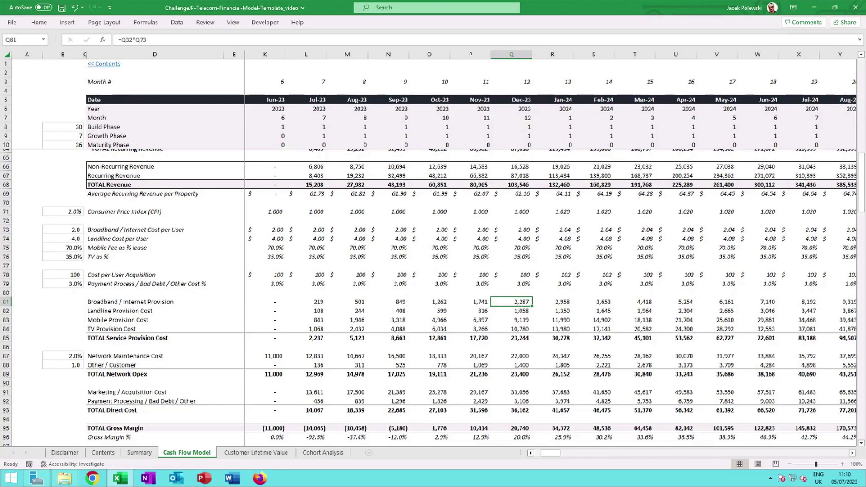
double_click(519, 304)
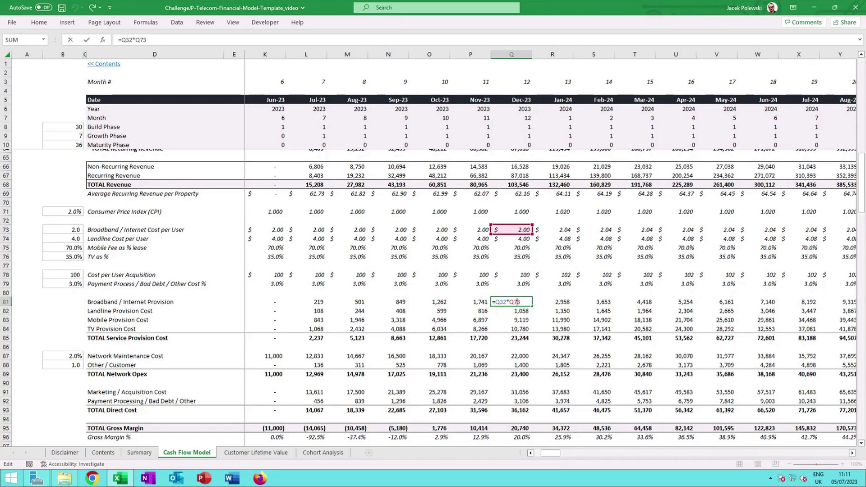
scroll(521, 257, "up", 6)
scroll(520, 300, "down", 4)
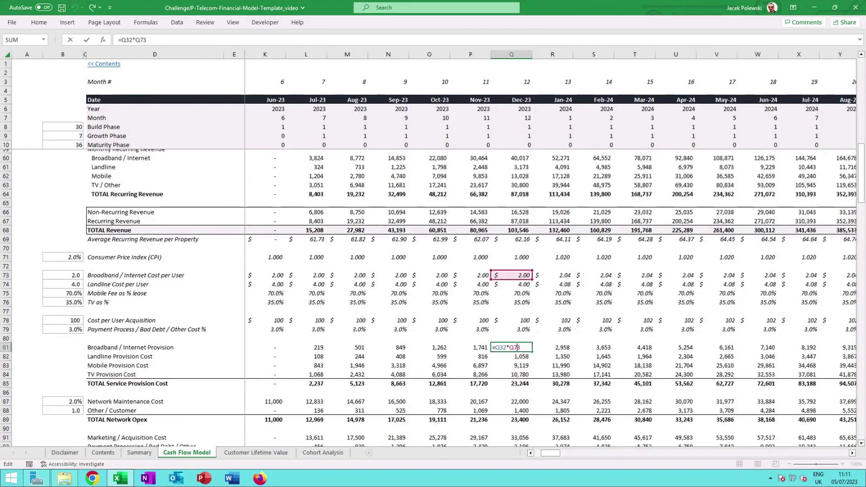
scroll(526, 330, "up", 1)
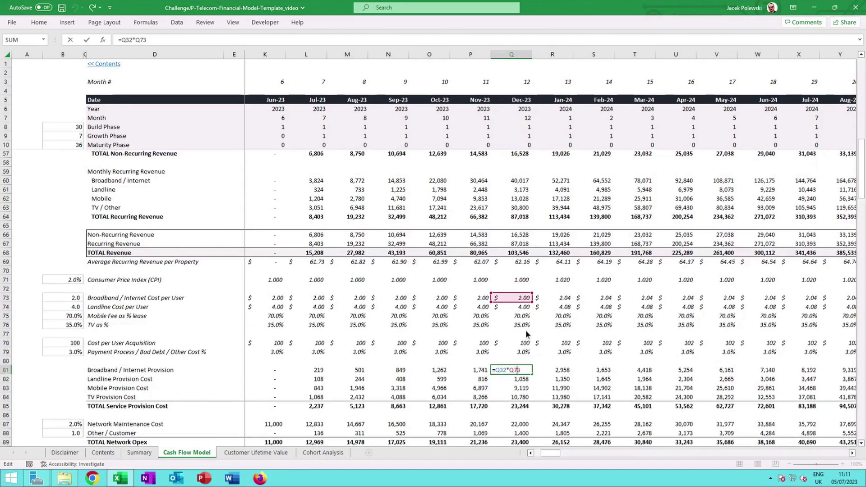
scroll(512, 304, "up", 12)
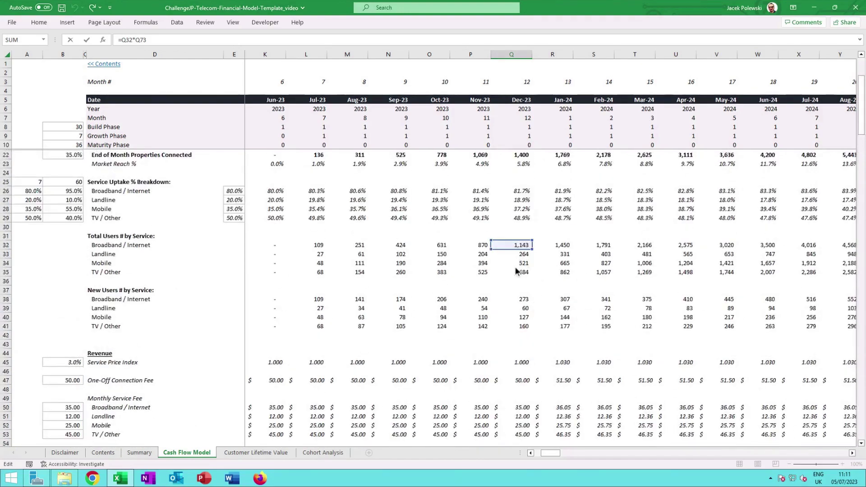
scroll(515, 269, "down", 1)
scroll(516, 270, "down", 10)
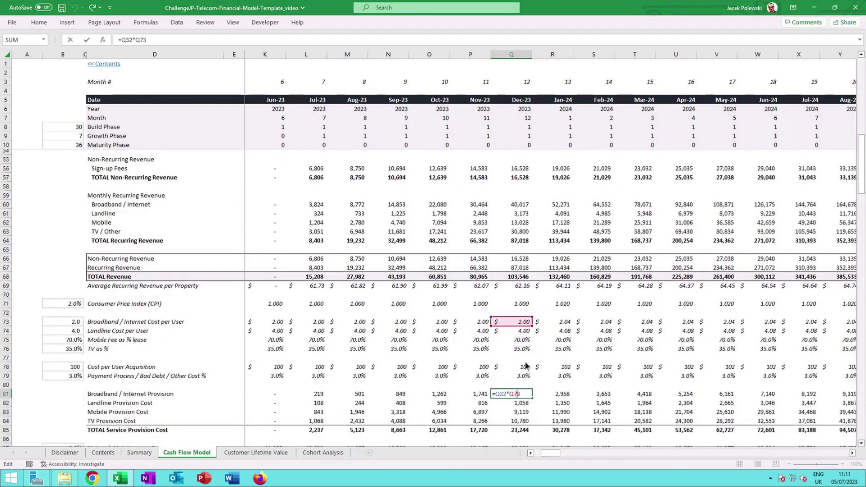
key("ctrl+Return")
Step: Trace the Dec-23 Landline Provision Cost formula to its landline cost per user and total landline users
double_click(520, 405)
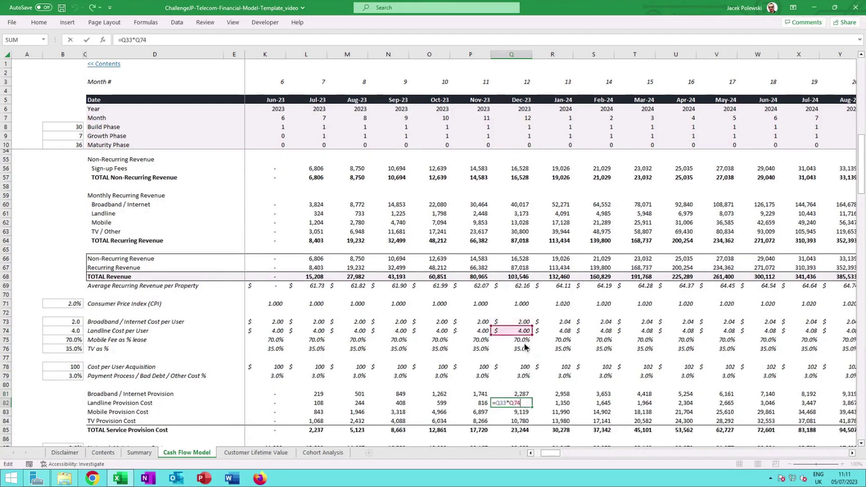
scroll(523, 350, "down", 2)
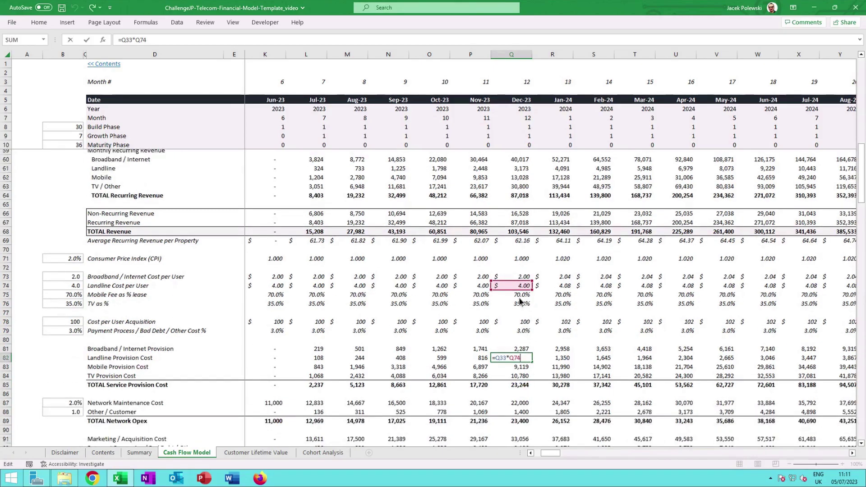
scroll(519, 301, "up", 11)
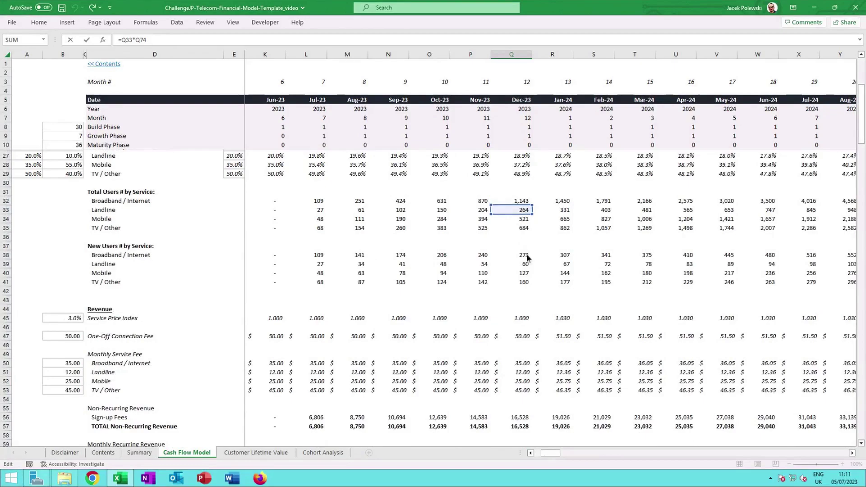
key("Escape")
scroll(538, 297, "down", 3)
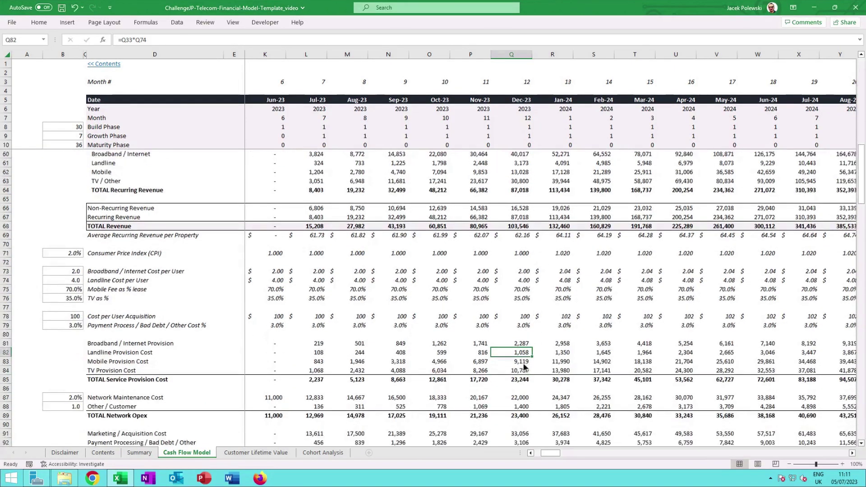
Step: Trace the Dec-23 Mobile Provision Cost formula to the Mobile Fee as % lease and the mobile recurring revenue
left_click(522, 362)
left_click(521, 371)
double_click(520, 362)
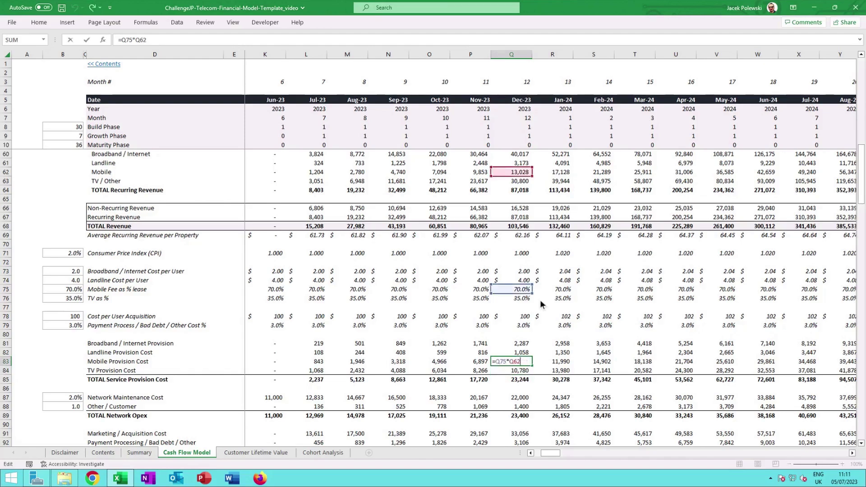
scroll(538, 248, "up", 3)
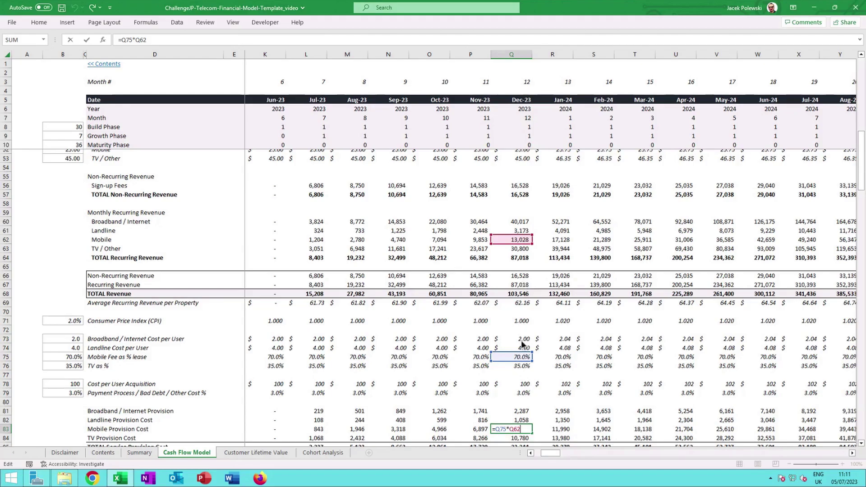
scroll(522, 344, "down", 2)
key("Escape")
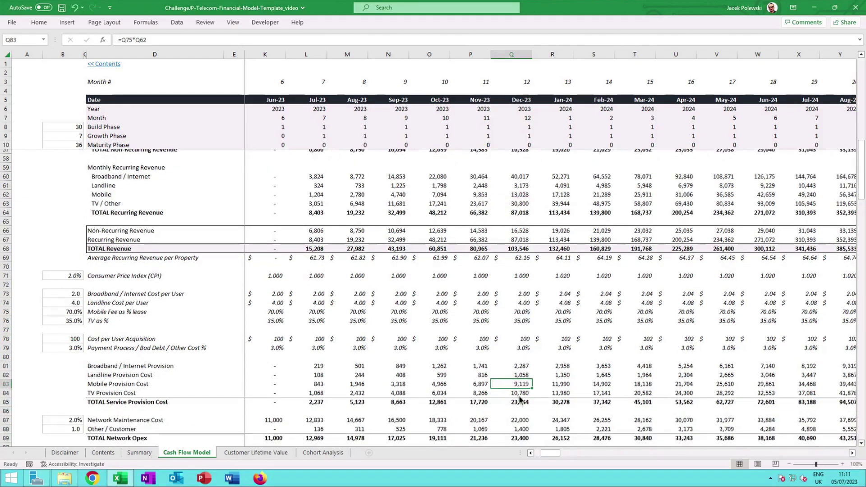
Step: Review the Dec-23 TV Provision Cost formula and the TOTAL Service Provision Cost sum beneath it
left_click(518, 394)
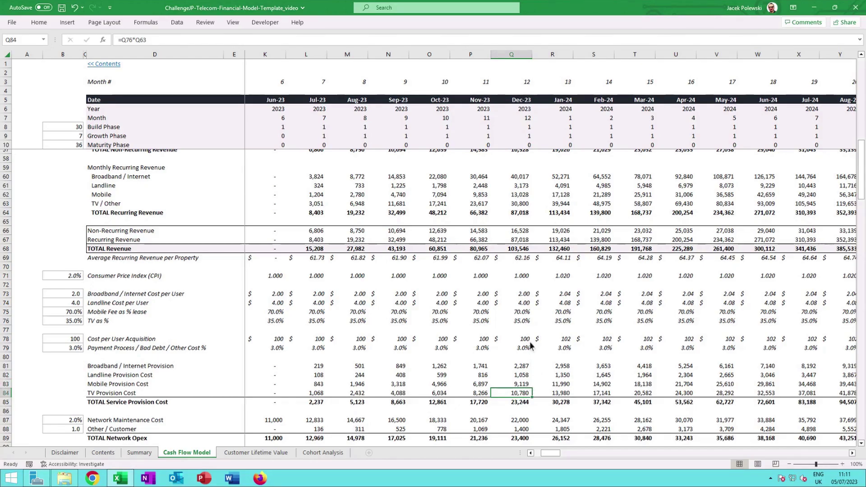
scroll(530, 342, "down", 1)
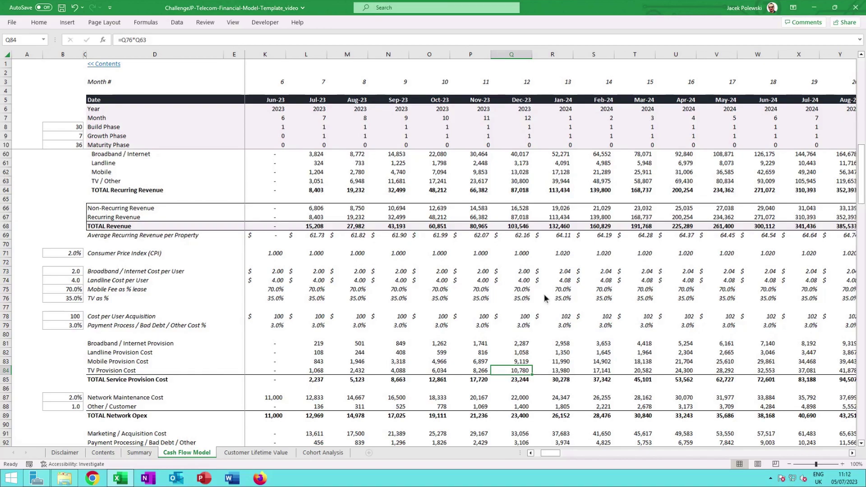
left_click(521, 378)
scroll(521, 303, "down", 2)
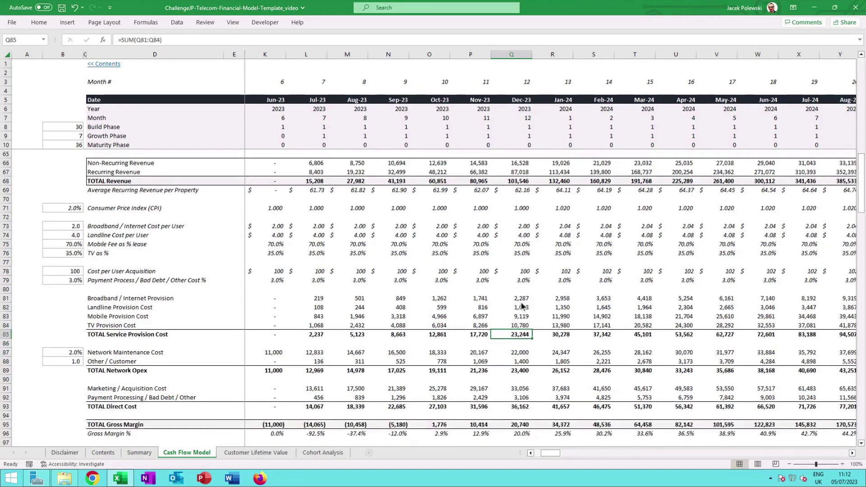
scroll(522, 306, "down", 1)
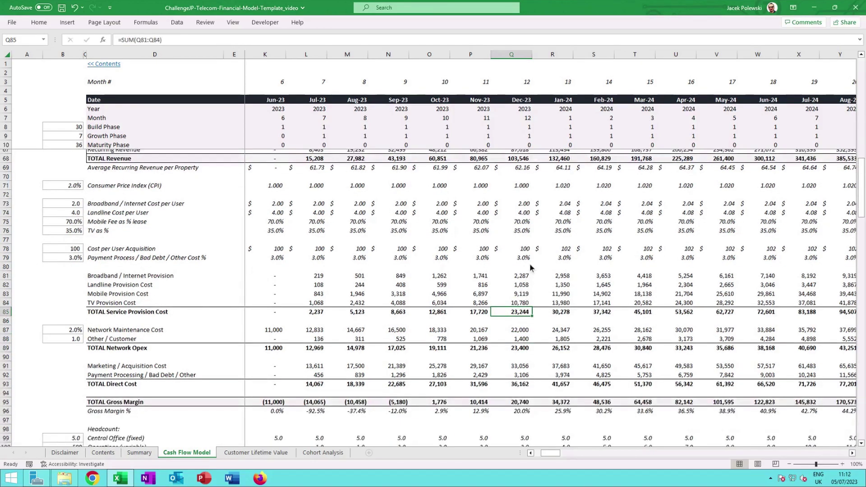
Step: Trace the Dec-23 Network Maintenance Cost formula to its percentage assumption, the CPI and the cumulative Passive - Core Network Build Cost
left_click(522, 333)
double_click(520, 333)
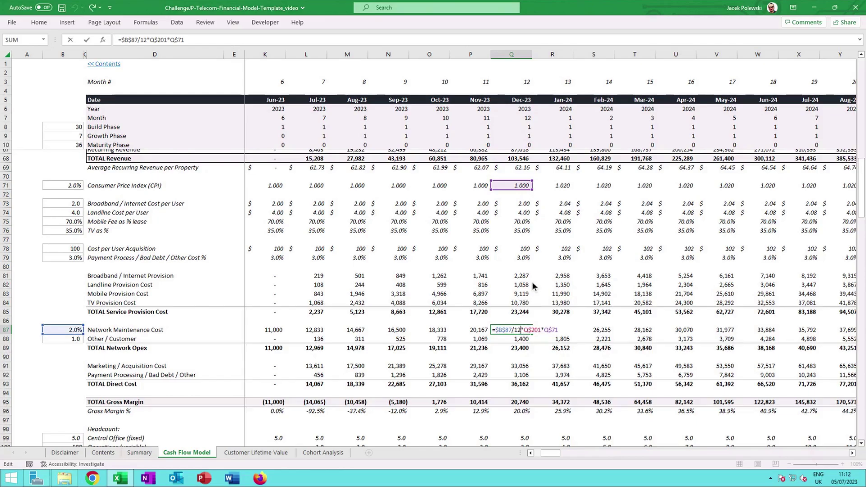
scroll(532, 287, "down", 14)
scroll(534, 291, "down", 12)
scroll(532, 290, "down", 9)
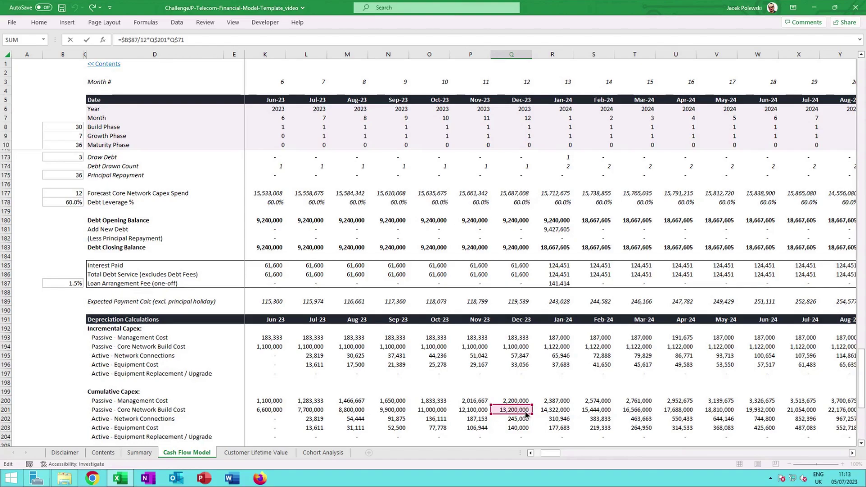
scroll(522, 361, "down", 3)
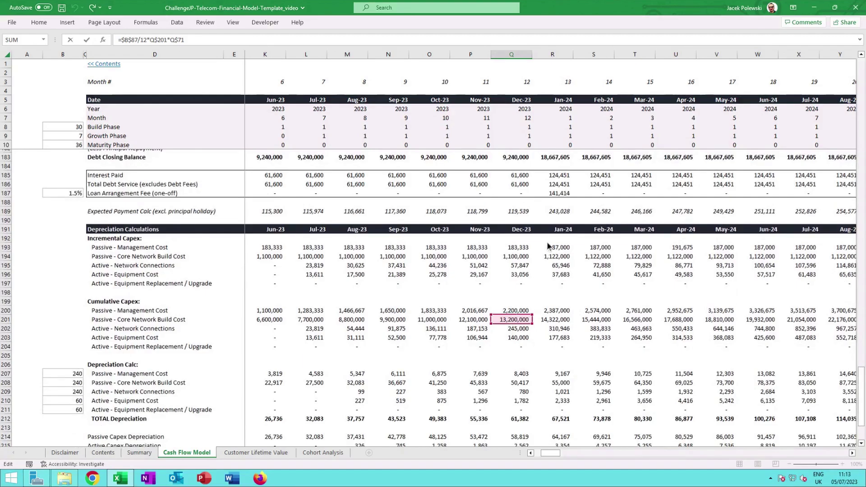
key("ctrl+Return")
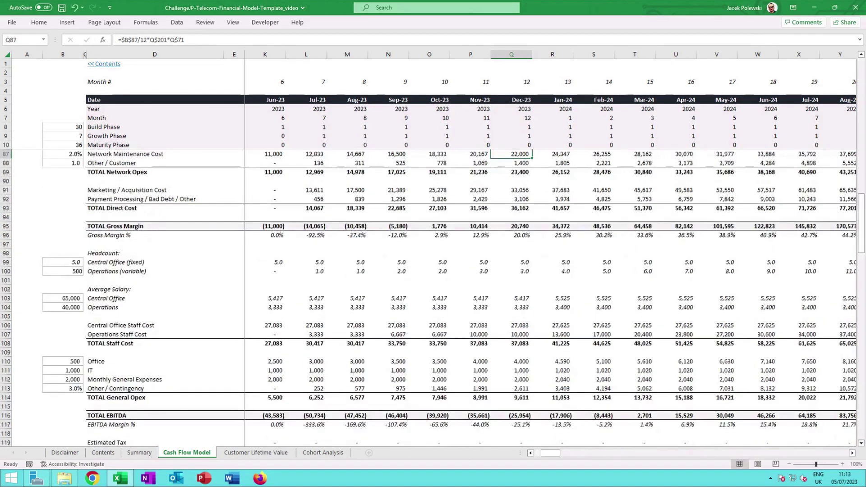
Step: Trace the Dec-23 Other / Customer cost formula to its assumption, the CPI and End of Month Properties Connected
scroll(526, 209, "up", 2)
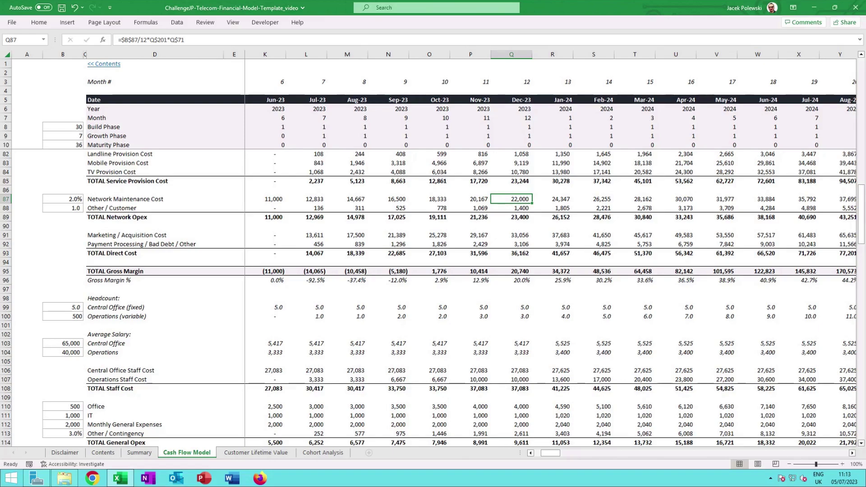
key("Down")
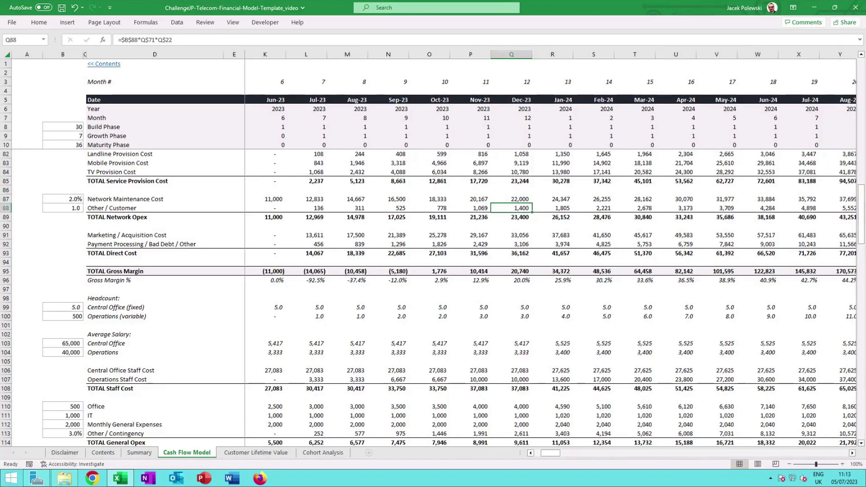
double_click(523, 211)
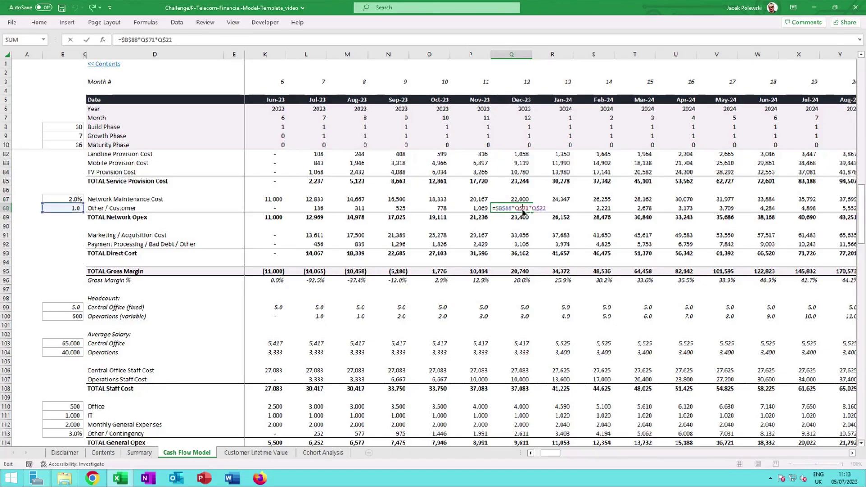
scroll(523, 212, "up", 13)
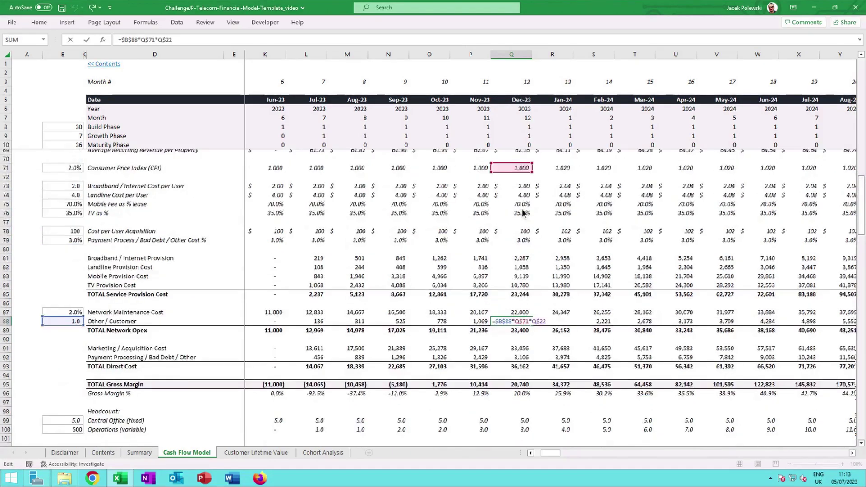
scroll(529, 238, "up", 11)
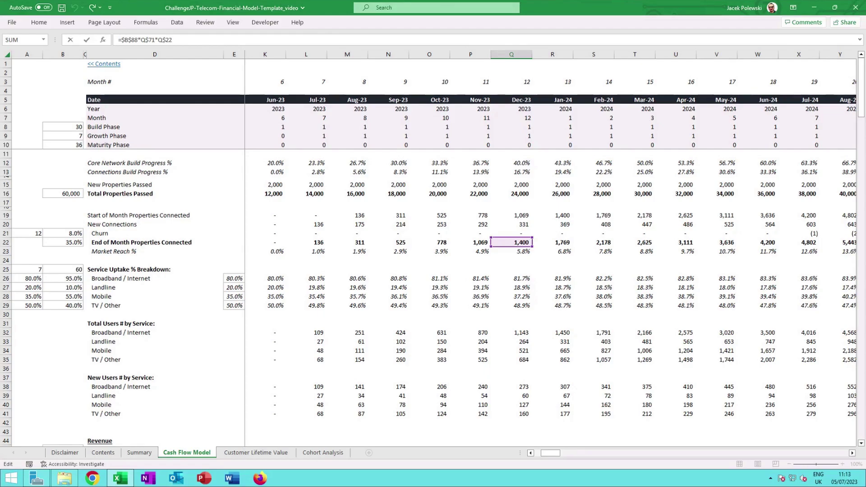
key("Escape")
Step: Check the Dec-23 TOTAL Network Opex sum and follow the Other / Customer formula back to the connected properties once more
key("Down")
key("Down")
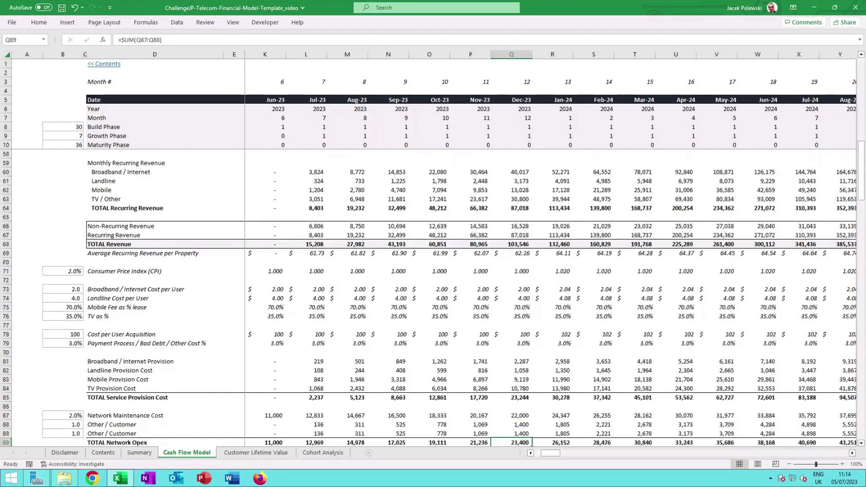
key("Up")
key("Up")
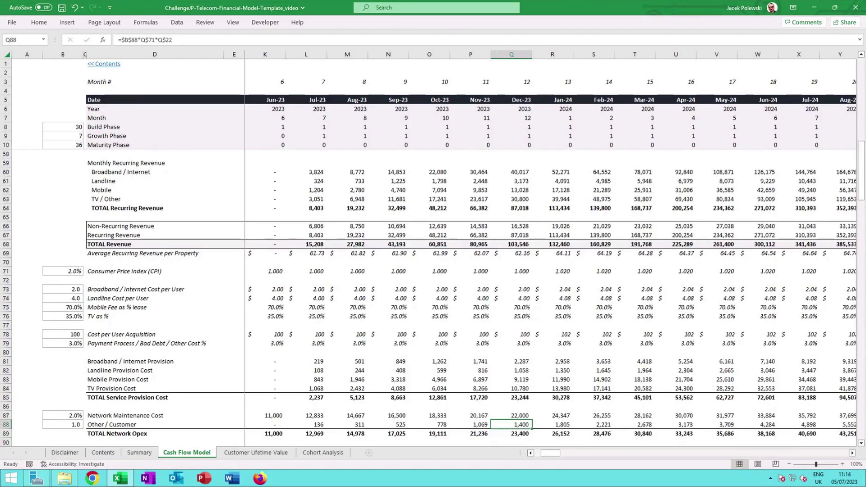
double_click(520, 425)
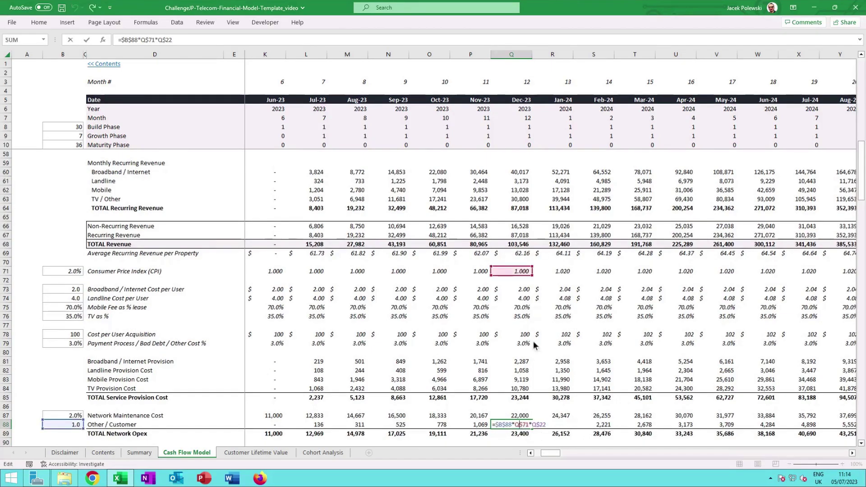
scroll(533, 341, "up", 10)
scroll(533, 345, "up", 5)
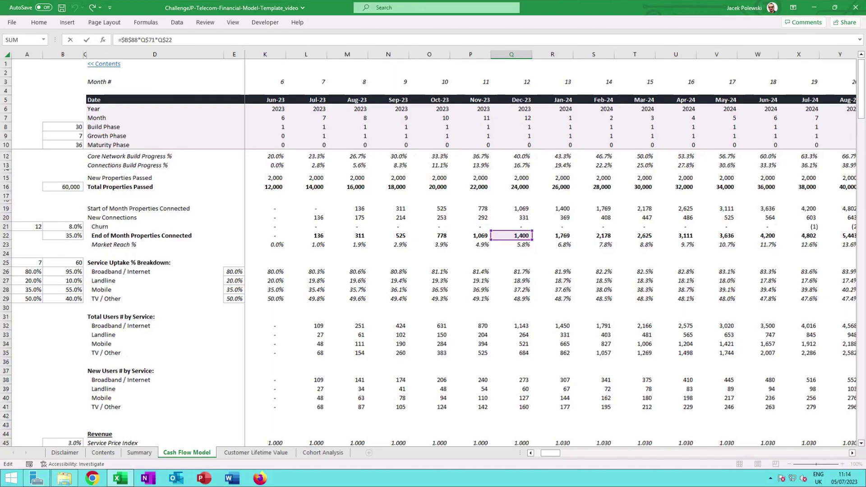
key("Escape")
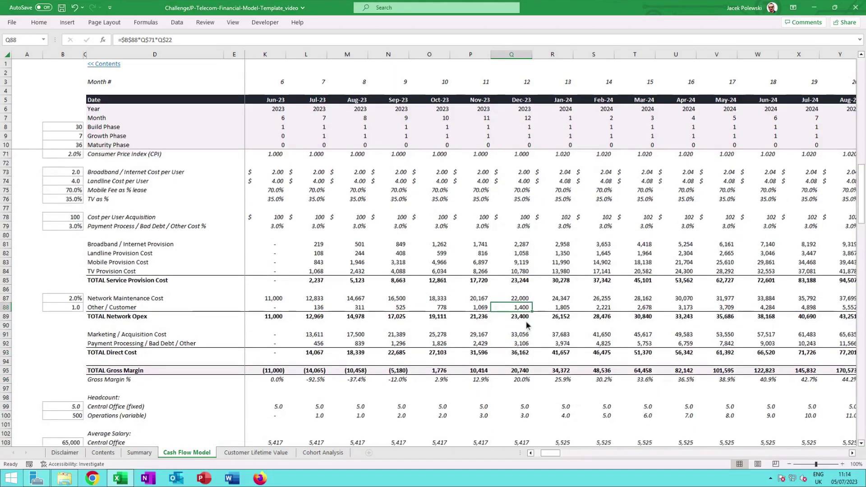
Step: Trace the Dec-23 Marketing / Acquisition Cost formula to New Connections and the Cost per User Acquisition
left_click(519, 338)
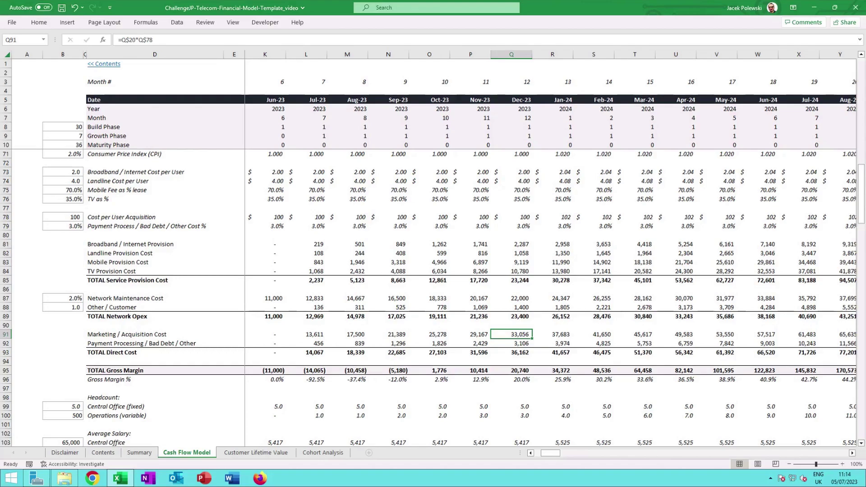
scroll(518, 336, "up", 1)
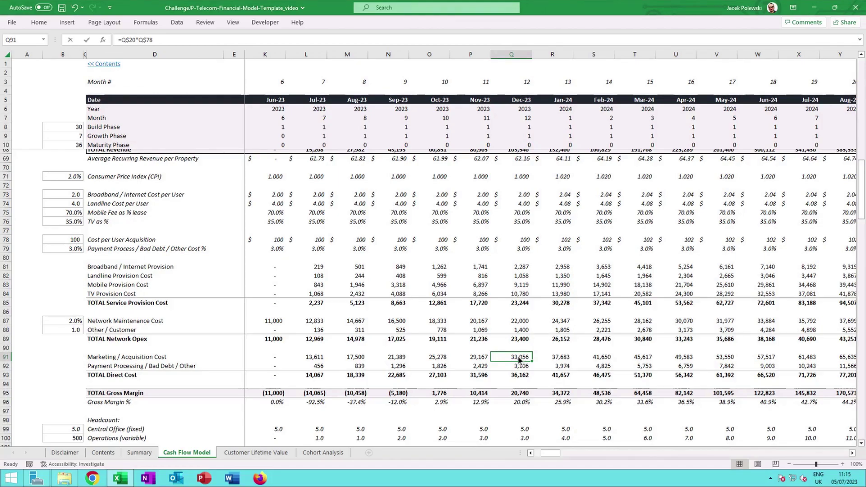
double_click(518, 357)
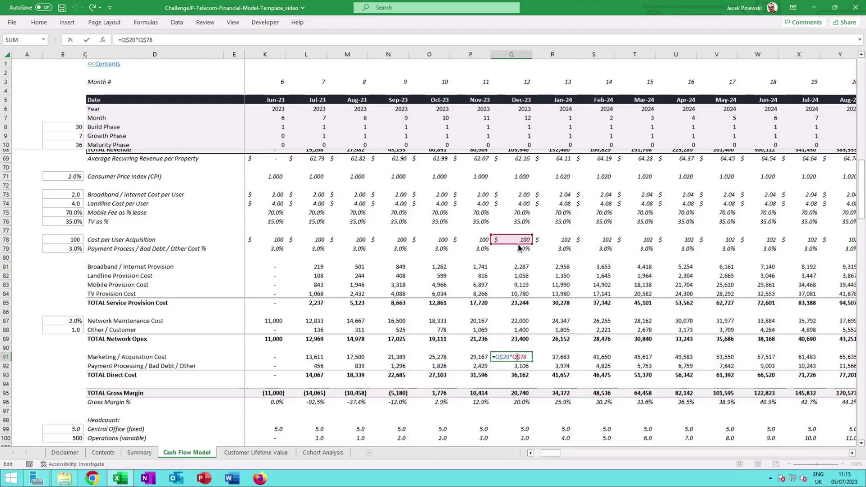
scroll(519, 247, "up", 17)
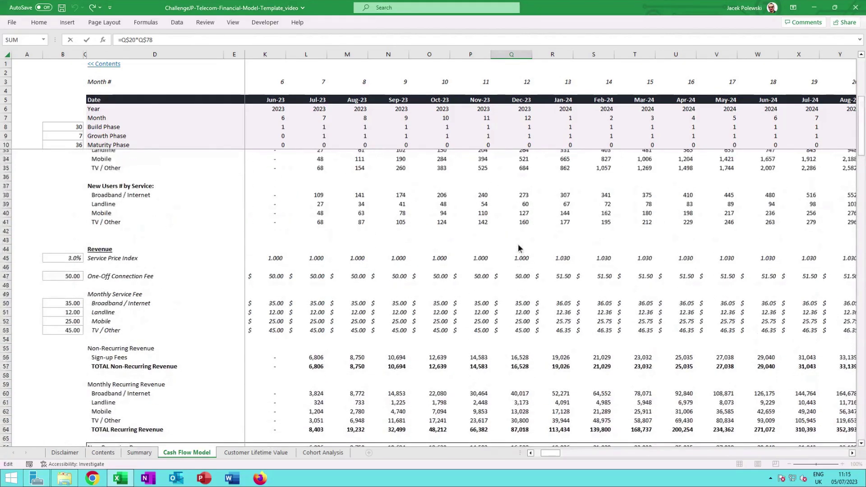
scroll(518, 247, "up", 3)
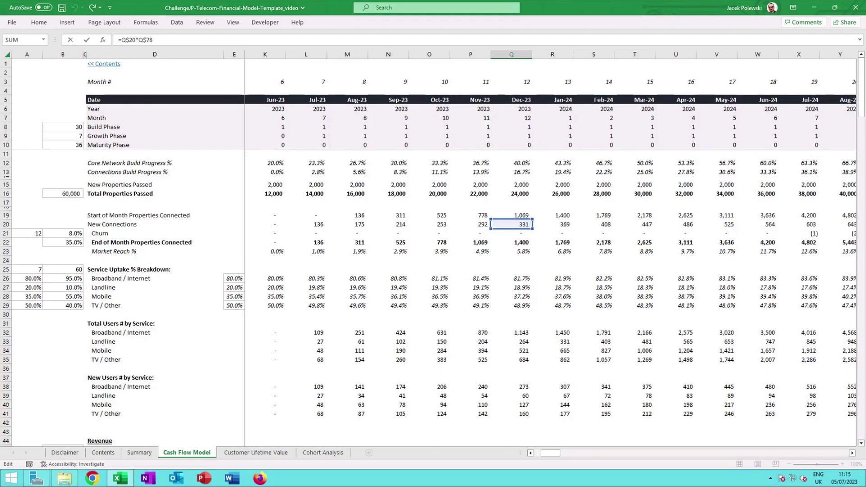
key("Escape")
scroll(523, 247, "down", 2)
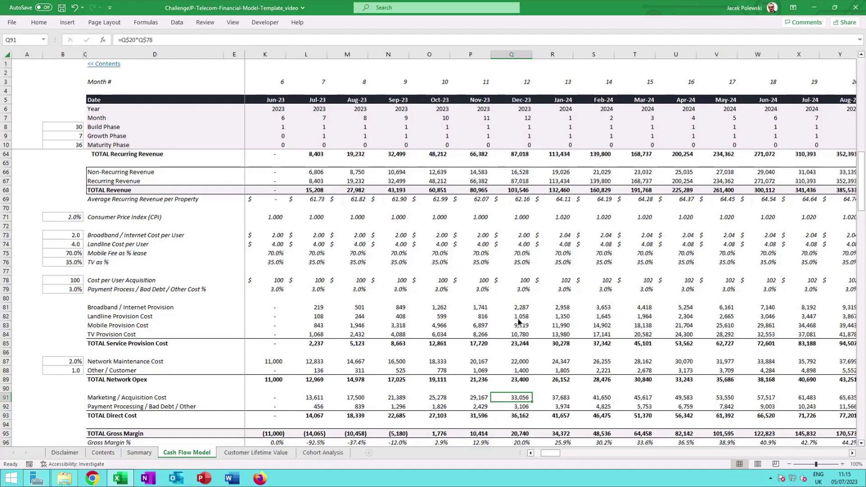
Step: Trace the Dec-23 Payment Processing / Bad Debt / Other formula to its percentage assumption and TOTAL Revenue
scroll(519, 323, "down", 2)
left_click(523, 364)
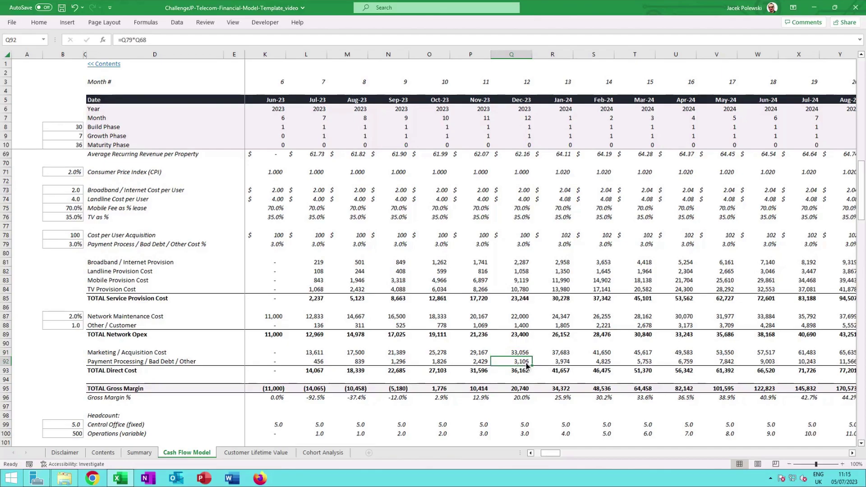
double_click(527, 363)
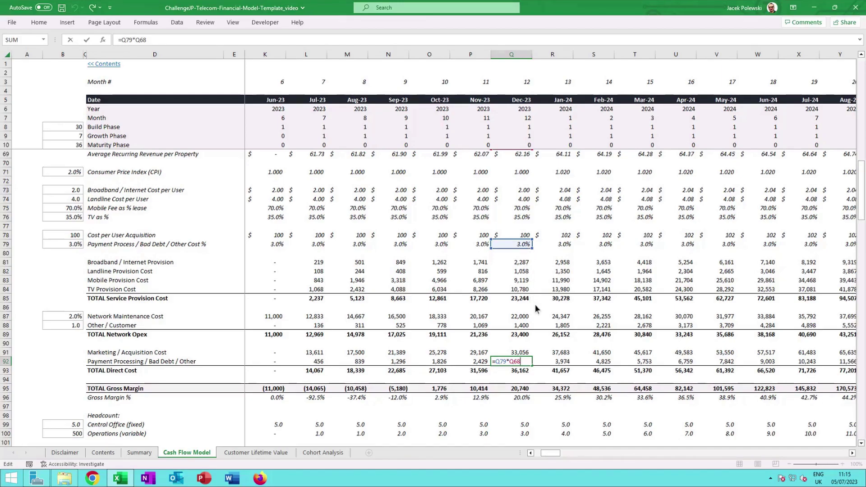
scroll(535, 304, "up", 2)
scroll(523, 227, "down", 1)
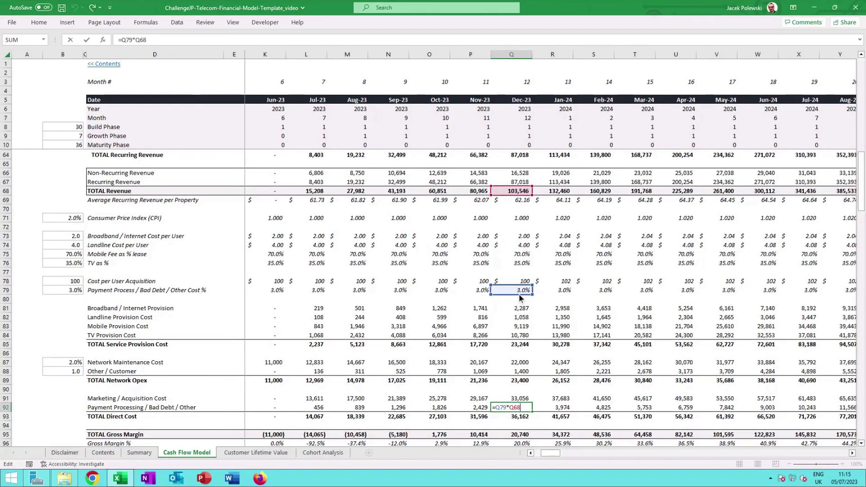
scroll(518, 294, "down", 2)
key("ctrl+Return")
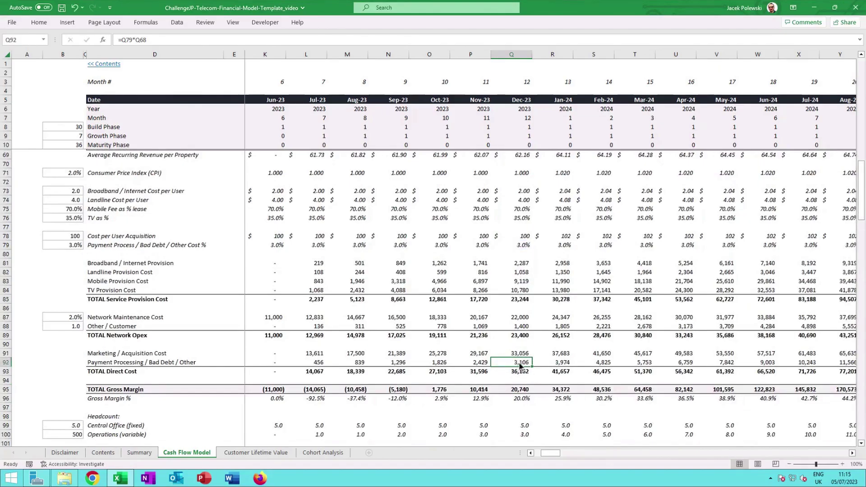
Step: Review the Dec-23 TOTAL Direct Cost and TOTAL Network Opex sums and the TOTAL Gross Margin formula that deducts the cost totals from revenue
key("Down")
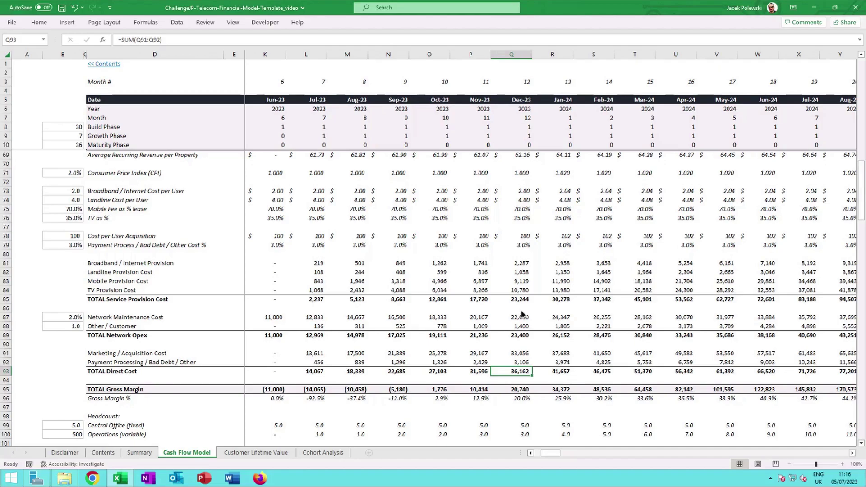
left_click(524, 336)
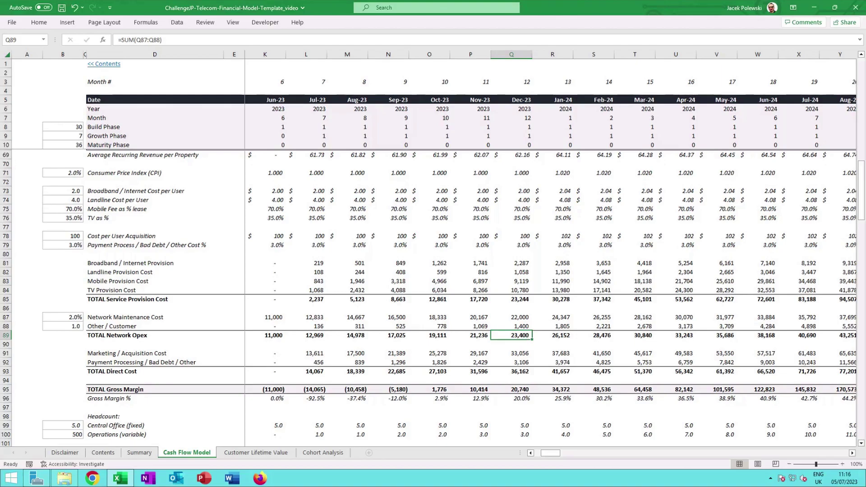
left_click(520, 372)
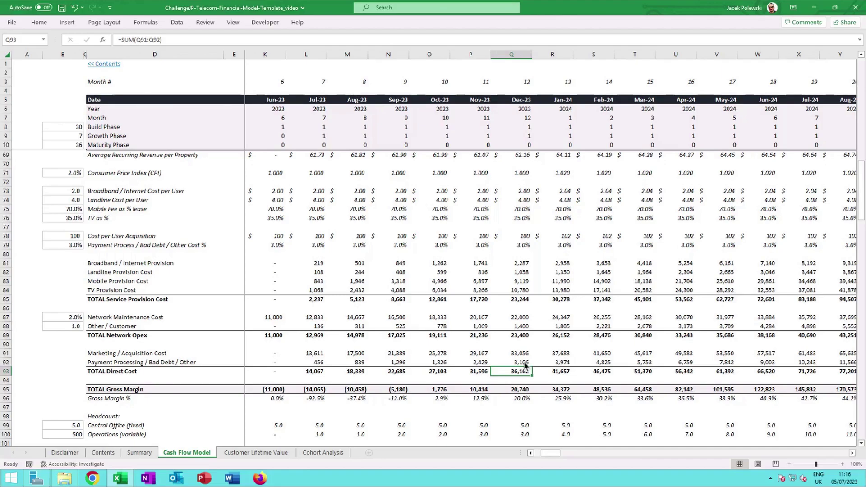
left_click(523, 390)
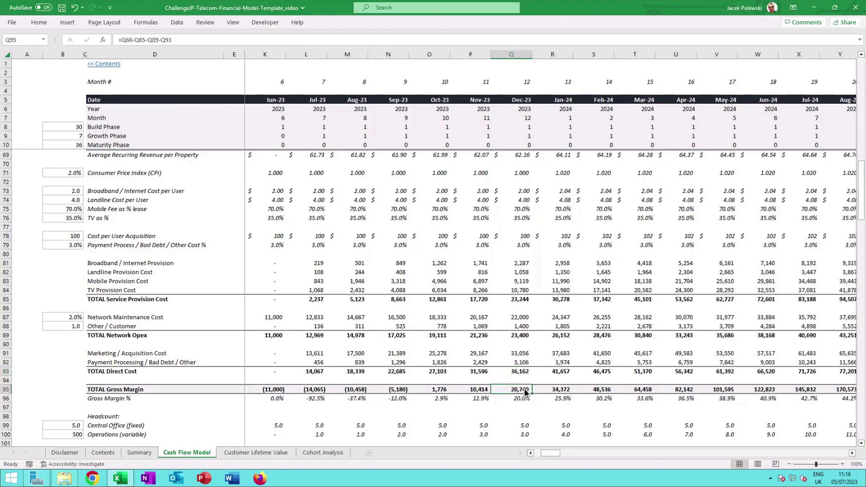
double_click(525, 390)
key("Escape")
Step: Check the Central Office (fixed) headcount formula across the months from Dec-23 into early 2025
scroll(535, 353, "down", 3)
scroll(535, 353, "down", 5)
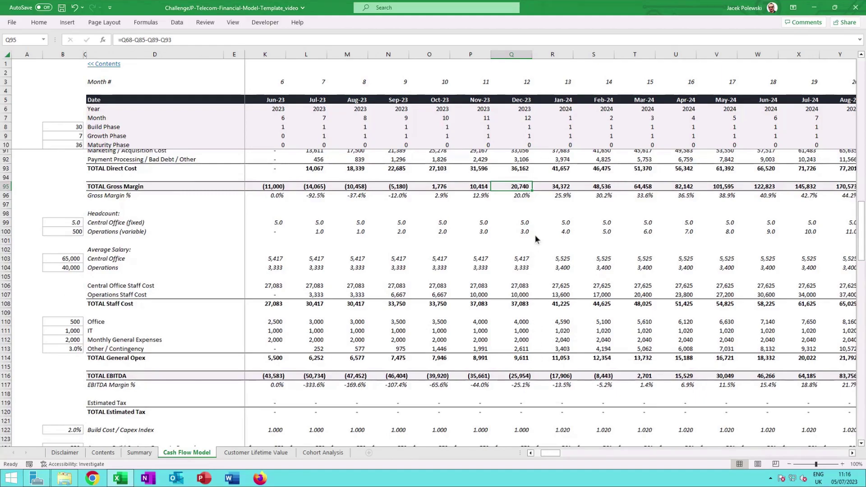
left_click(526, 222)
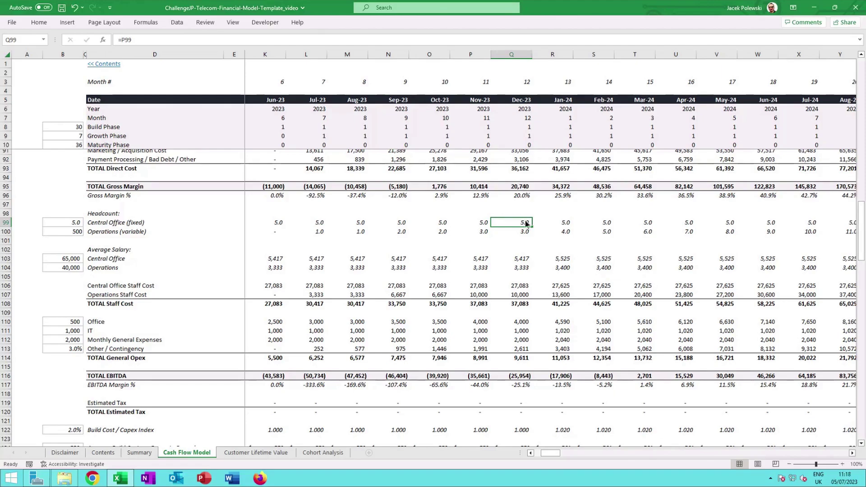
key("Right")
key("Right")
key("Right")
key("Right")
key("Right")
key("Right")
key("Right")
key("Right")
key("Right")
key("Right")
key("Right")
key("Right")
key("Right")
key("Right")
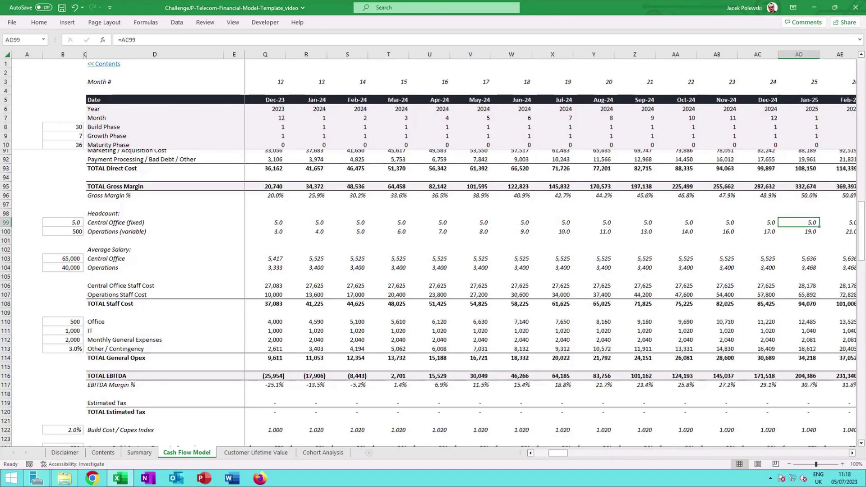
key("Left")
key("Left")
key("Left")
key("Left")
key("Left")
key("Left")
key("Left")
key("Left")
key("Left")
key("Left")
key("Left")
key("Left")
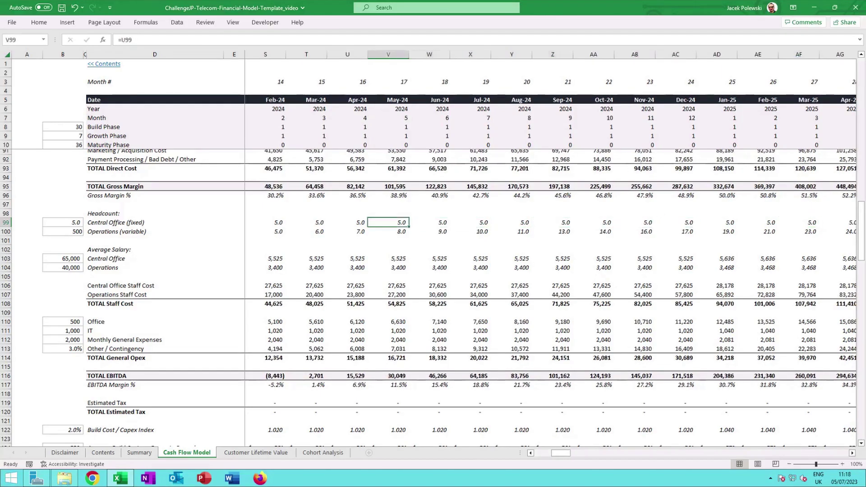
key("Left")
key("Left")
key("Left")
key("Left")
key("Left")
key("Right")
key("Right")
key("Right")
key("Right")
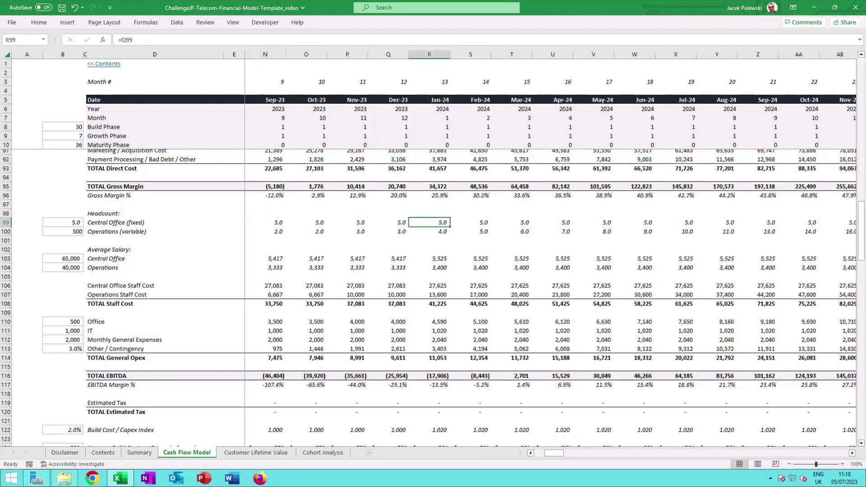
key("Right")
key("Left")
Step: Compare the Operations (variable) headcount formula across the months around Jan-24
key("Down")
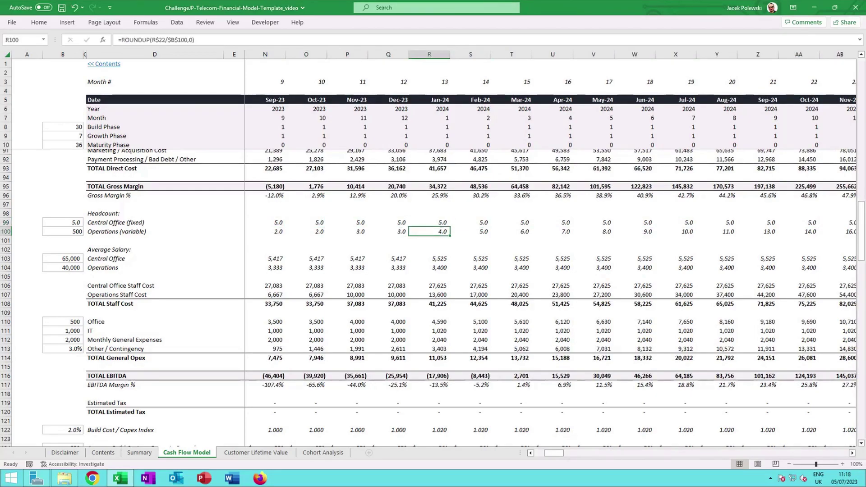
key("Left")
key("Left")
key("Right")
key("Right")
key("Right")
key("Right")
key("Right")
key("Right")
key("Right")
key("Left")
key("Left")
key("Left")
key("Left")
key("Left")
Step: Trace the Jan-24 Operations headcount ROUNDUP formula to End of Month Properties Connected and the properties-per-employee assumption
double_click(444, 232)
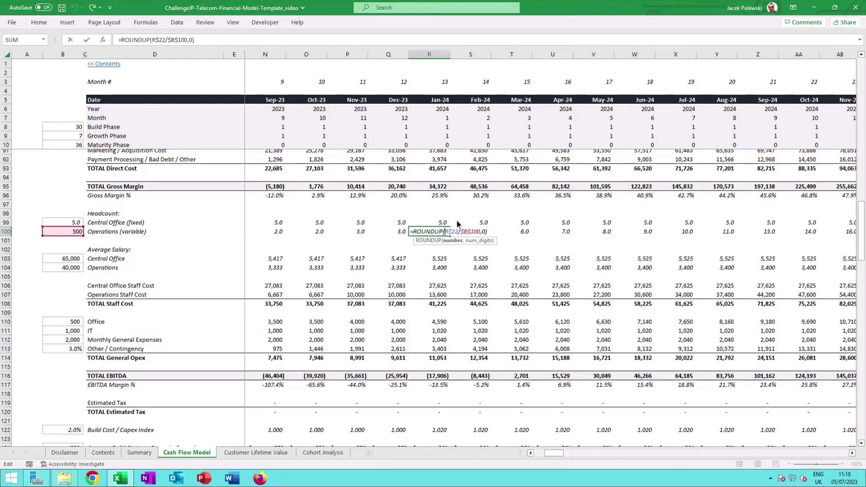
scroll(453, 225, "up", 12)
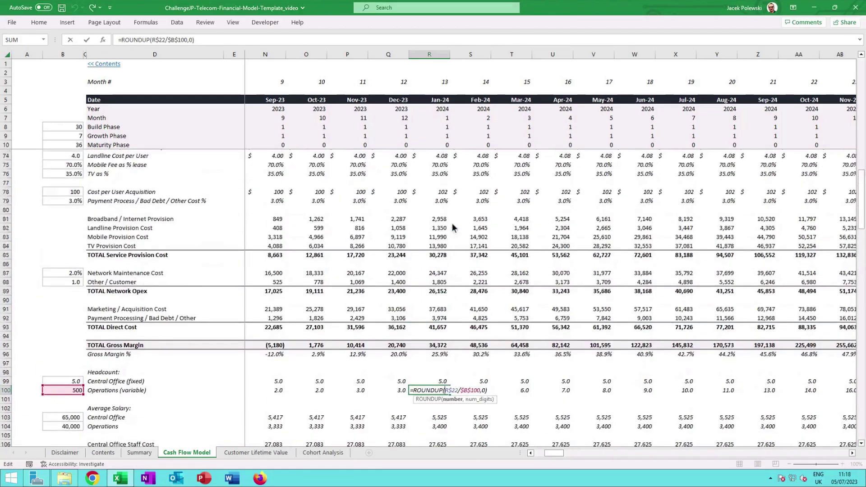
scroll(452, 225, "up", 14)
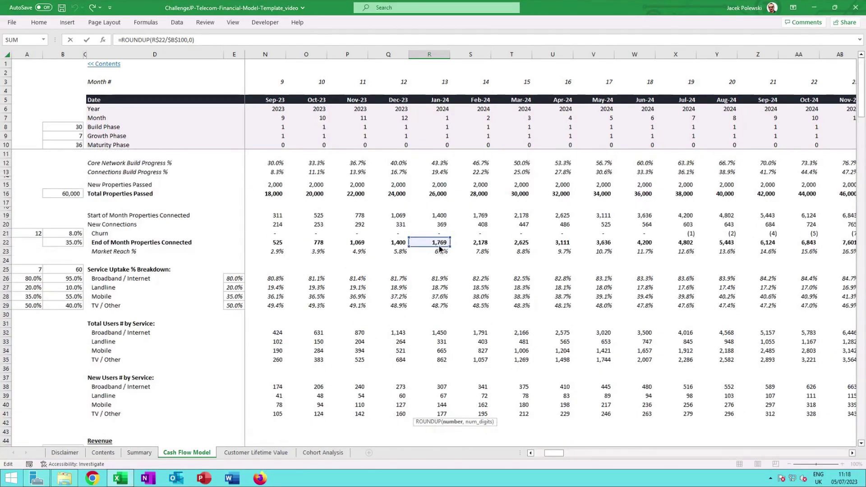
scroll(439, 248, "down", 1)
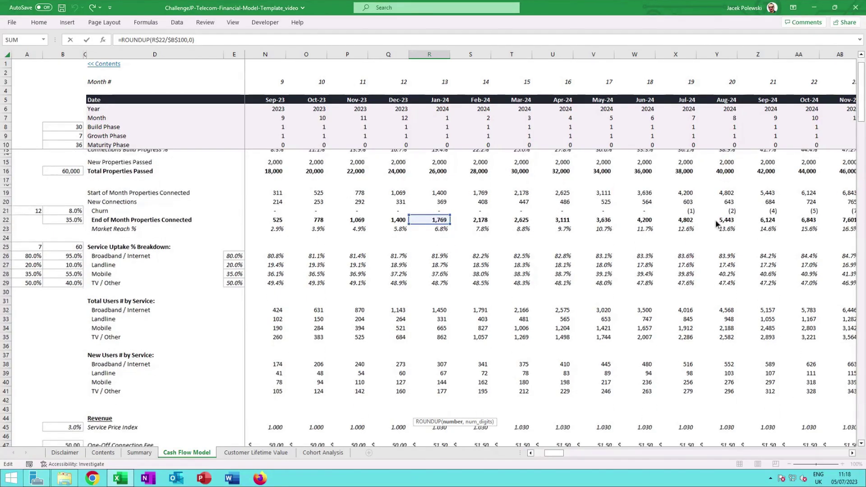
scroll(436, 234, "down", 17)
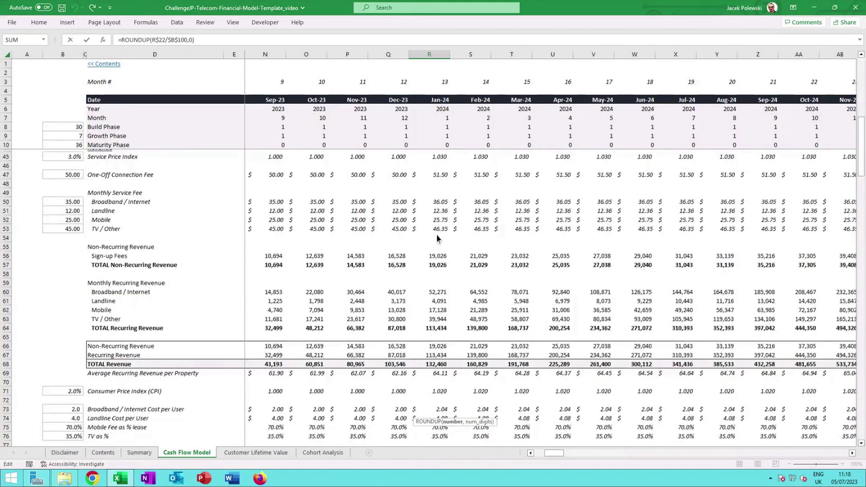
scroll(436, 234, "down", 6)
left_click(440, 290)
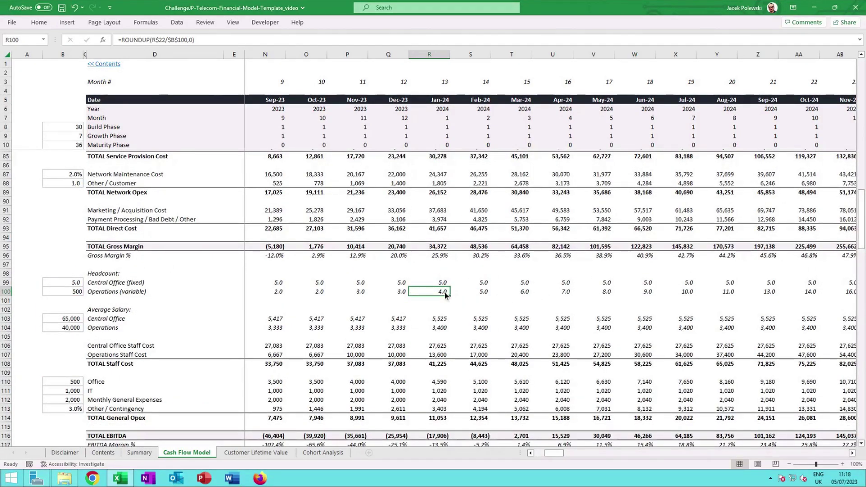
Step: Review the Jan-24 Central Office and Operations average salary formulas and compare the Central Office salary with Dec-23
scroll(446, 294, "down", 1)
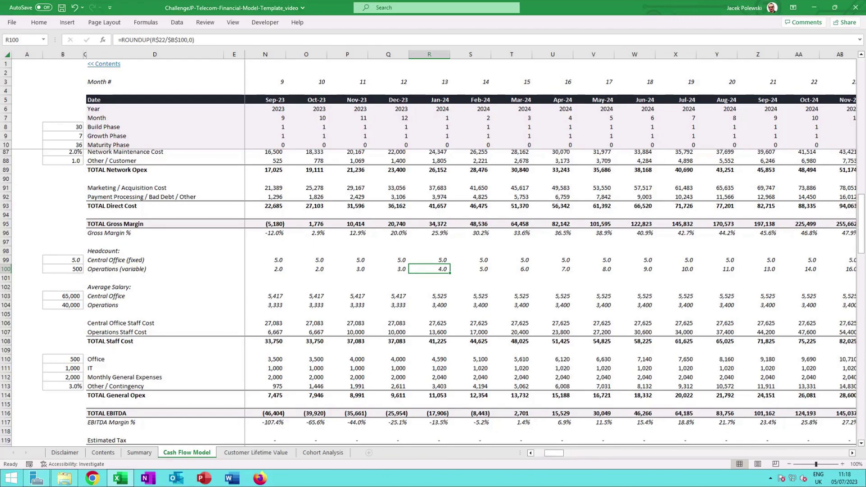
left_click(443, 299)
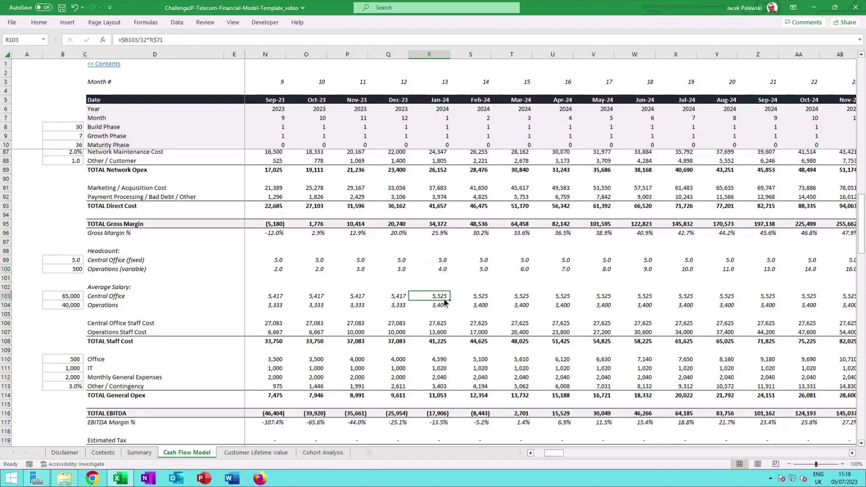
scroll(442, 298, "down", 1)
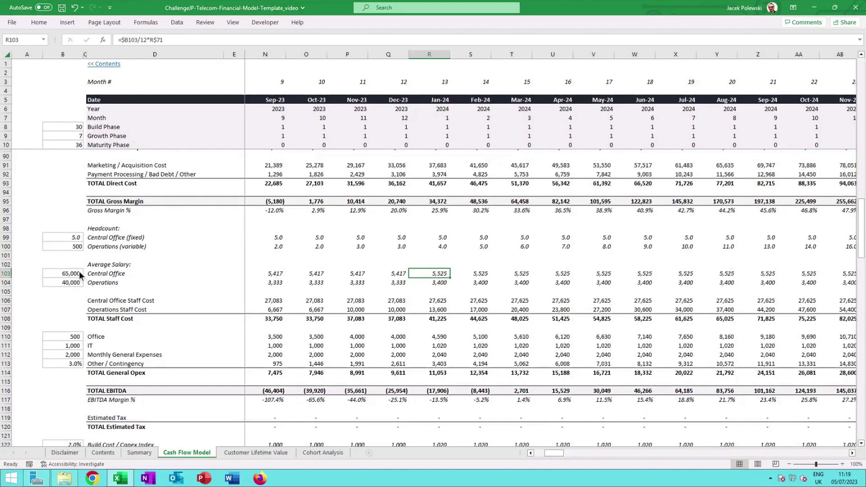
left_click(434, 283)
left_click(438, 276)
left_click(401, 276)
left_click(440, 276)
left_click(407, 276)
left_click(439, 276)
Step: Trace the Jan-24 Central Office Staff Cost formula to the fixed headcount and the Central Office average salary
left_click(433, 304)
double_click(432, 303)
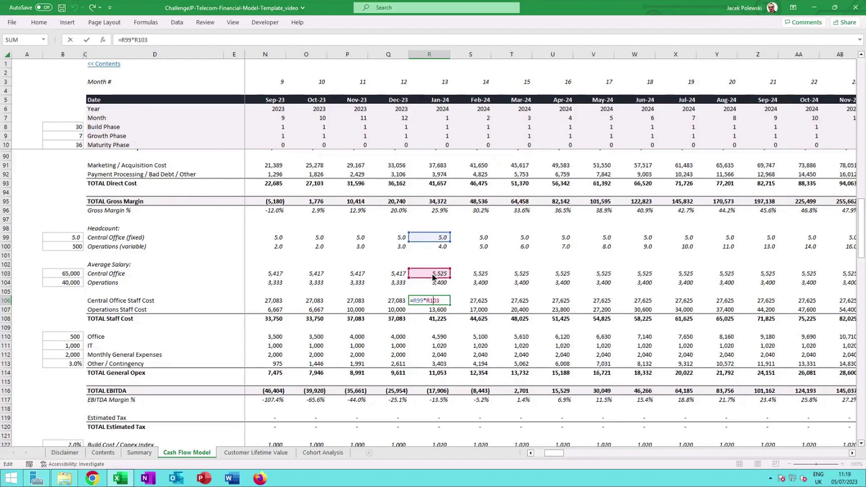
key("ctrl+Return")
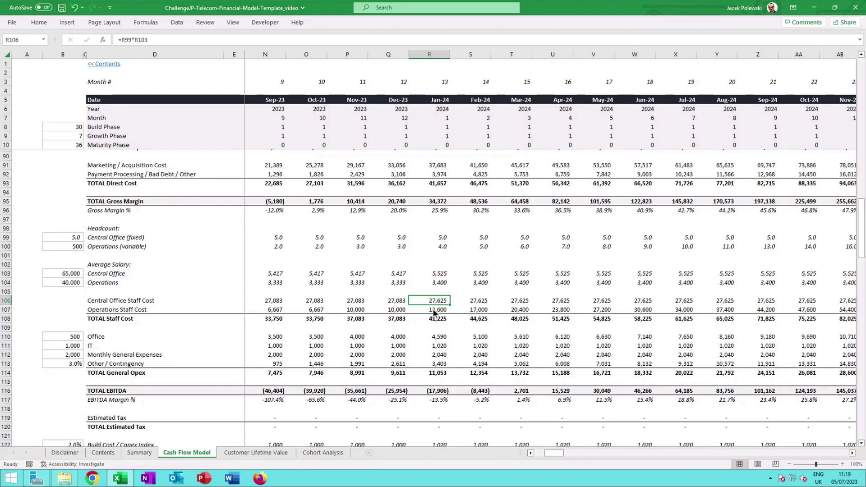
Step: Trace the Jan-24 Operations Staff Cost formula to its headcount and average salary, and check the TOTAL Staff Cost sum
left_click(433, 311)
double_click(433, 310)
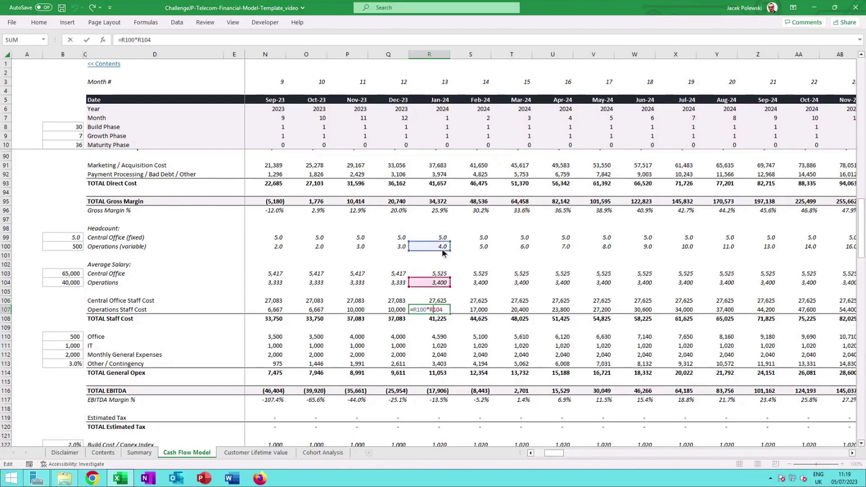
key("ctrl+Return")
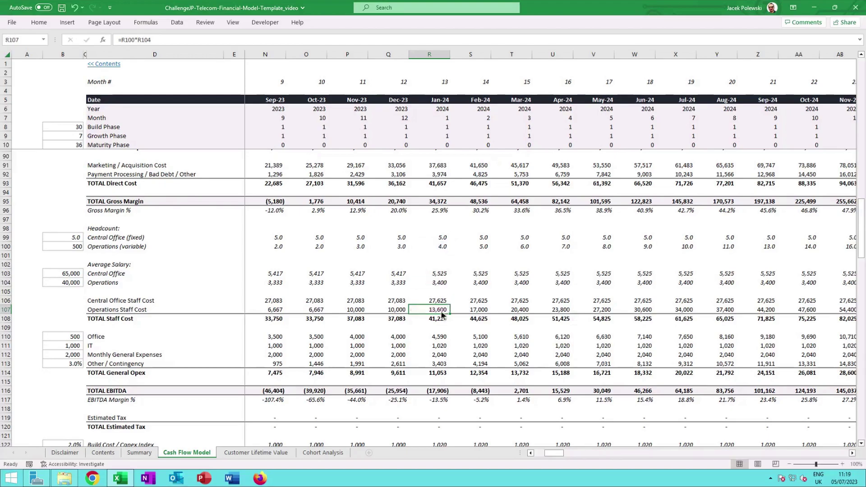
left_click(435, 320)
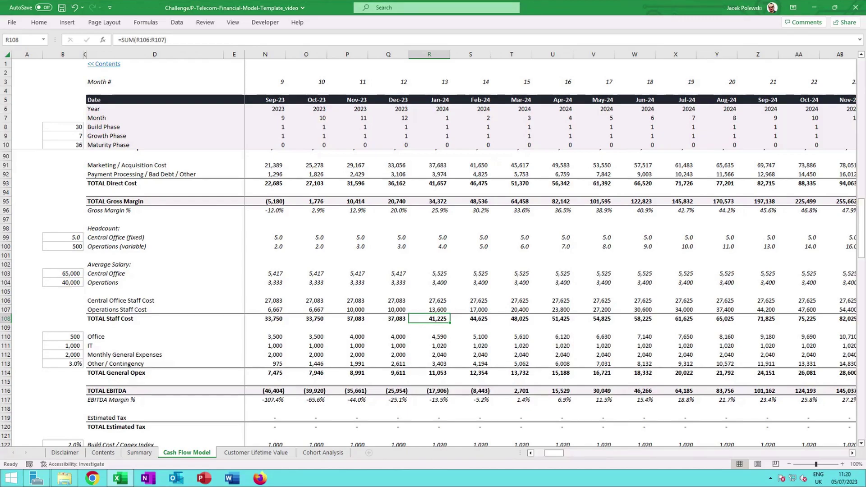
Step: Trace the Jan-24 and Feb-24 Office cost formulas to the per-head cost assumption, both headcount rows and the Consumer Price Index
left_click(444, 338)
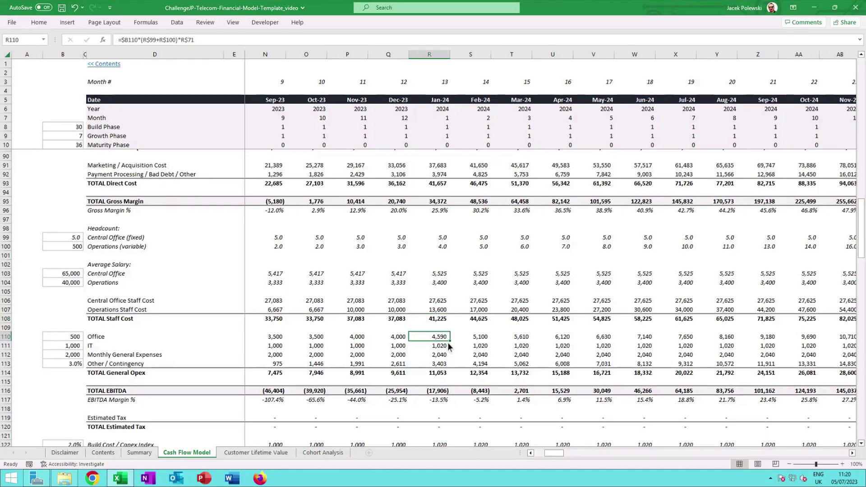
double_click(443, 336)
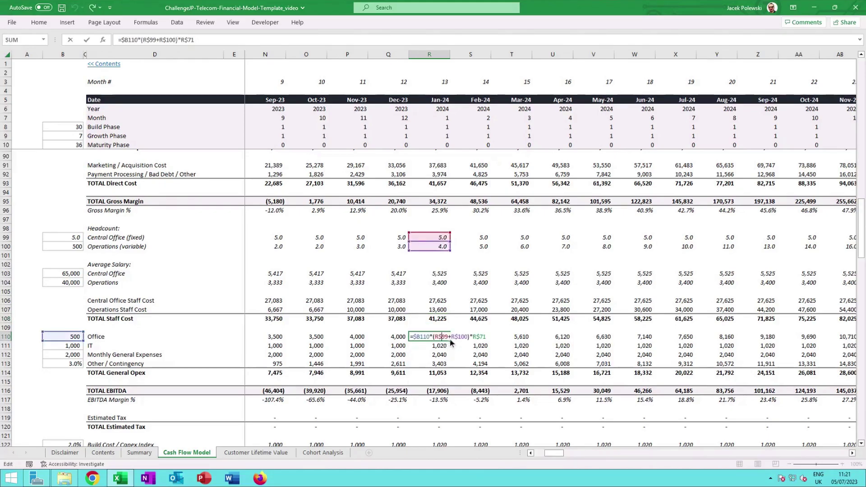
key("Escape")
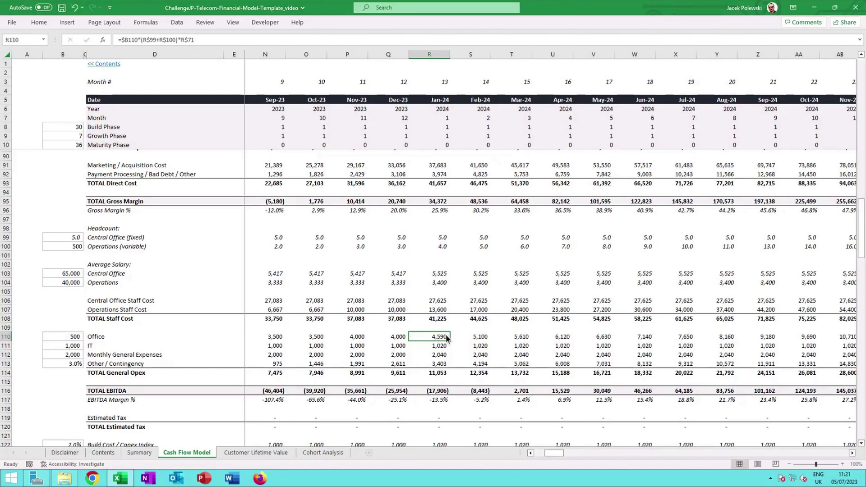
left_click(477, 337)
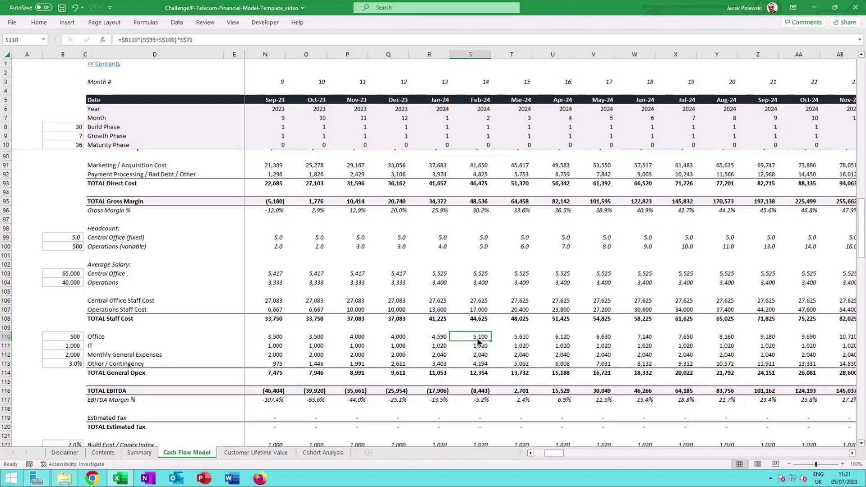
left_click(432, 338)
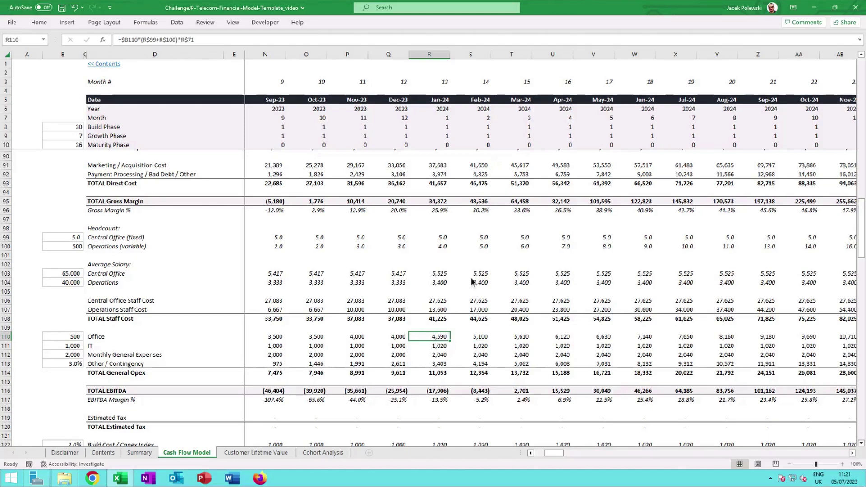
left_click(472, 337)
double_click(472, 337)
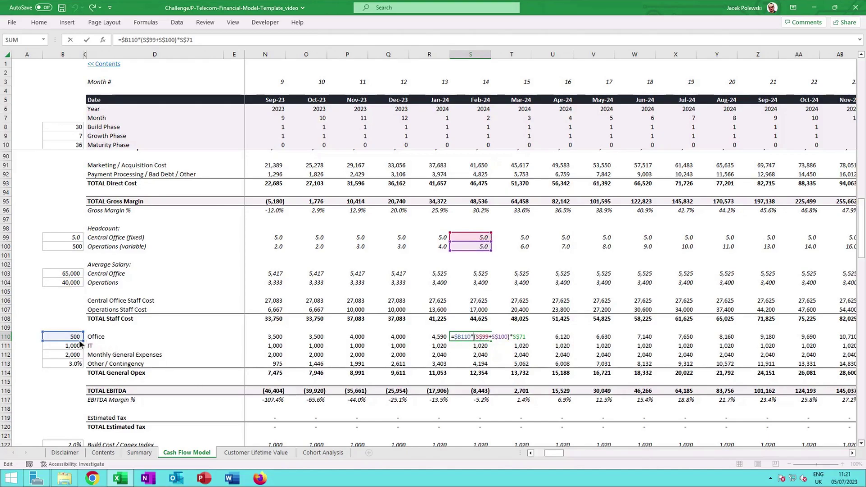
key("Escape")
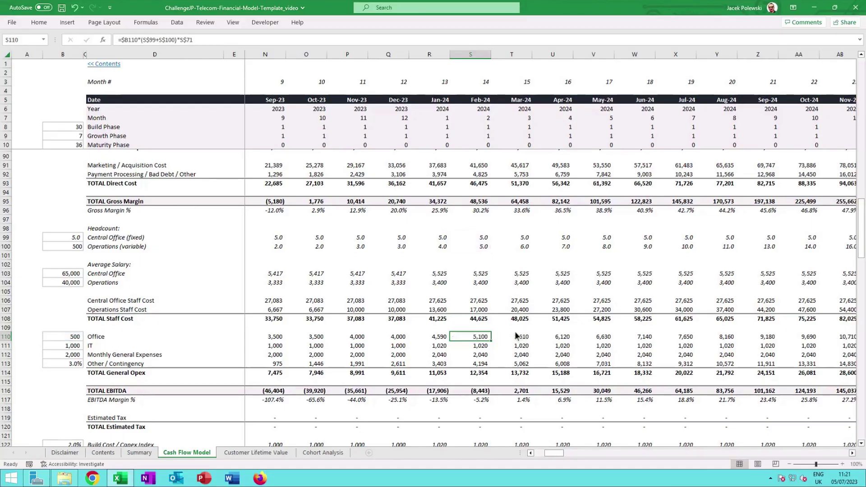
Step: Review the Feb-24 IT and Monthly General Expenses formulas, and trace Other / Contingency to its percentage assumption and Recurring Revenue
left_click(481, 347)
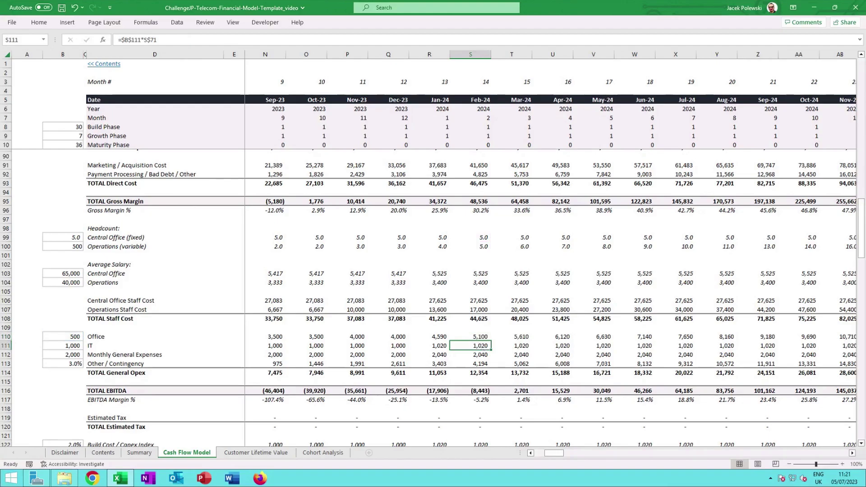
left_click(478, 358)
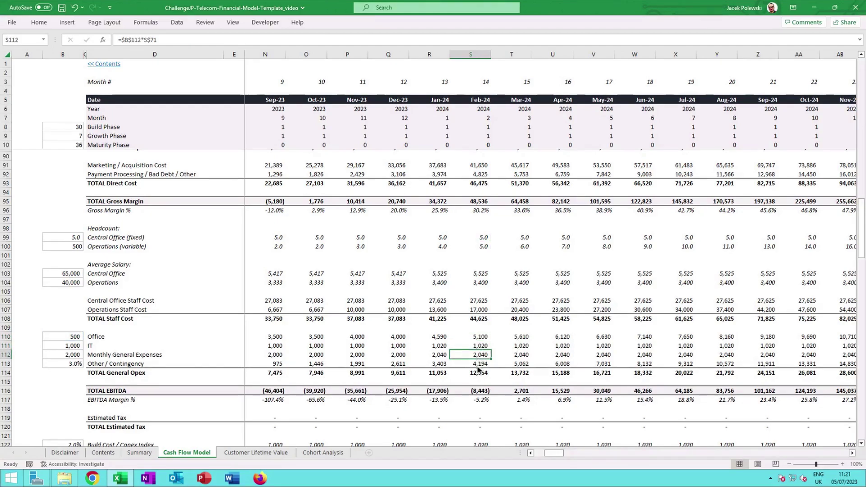
left_click(478, 366)
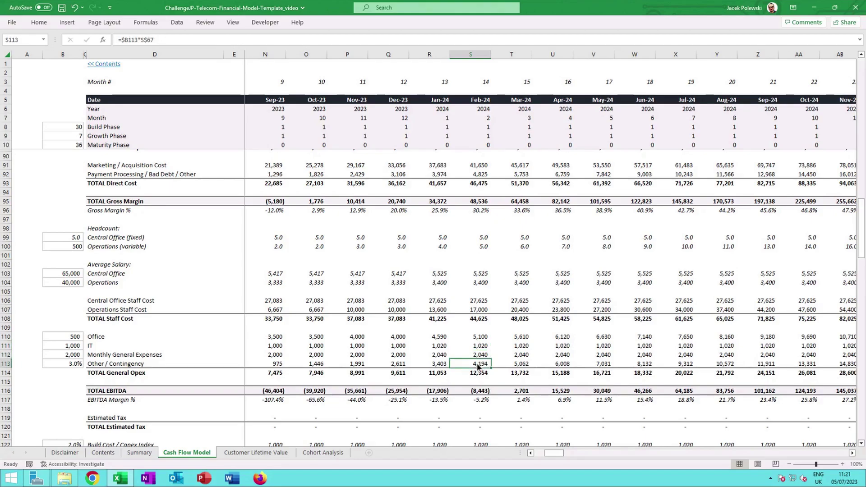
double_click(478, 366)
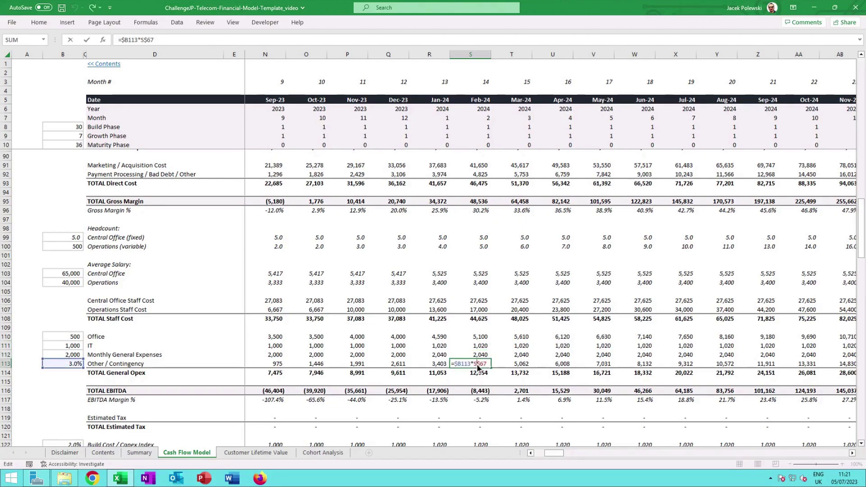
scroll(483, 358, "up", 8)
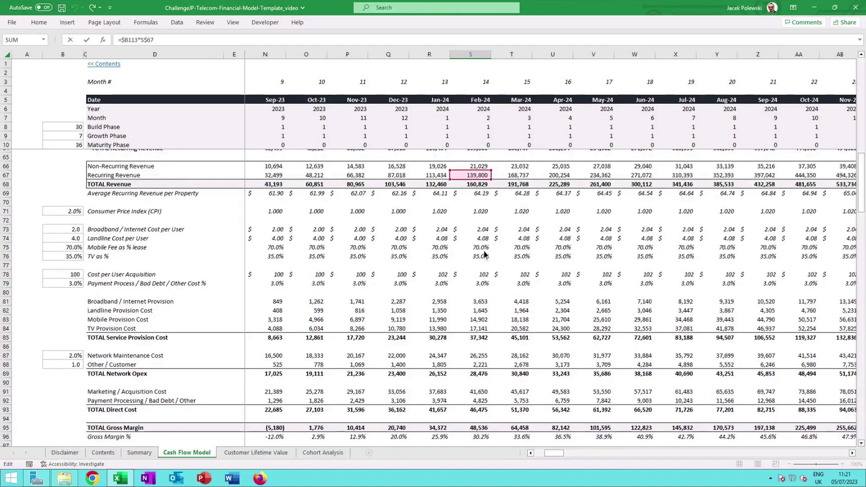
scroll(488, 264, "down", 6)
key("ctrl+Return")
scroll(489, 269, "down", 3)
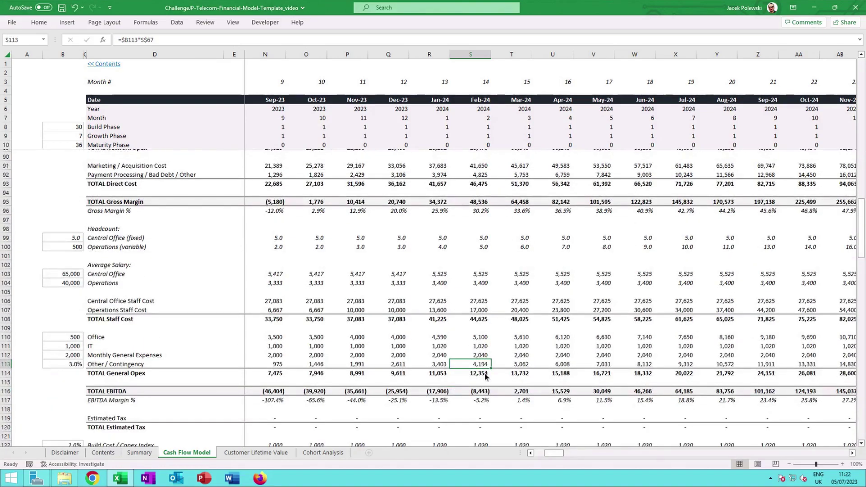
Step: Check the Feb-24 TOTAL General Opex and TOTAL Staff Cost formulas, and trace TOTAL EBITDA to Gross Margin, Staff Cost and General Opex
left_click(486, 376)
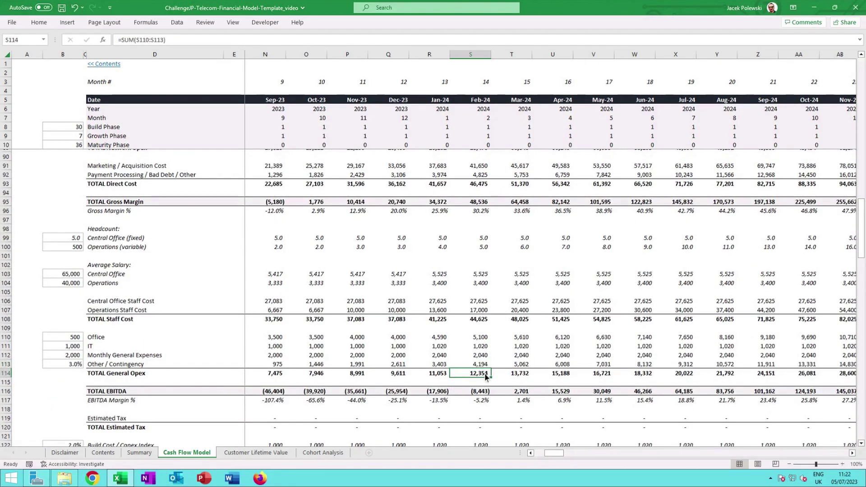
double_click(486, 376)
key("Escape")
double_click(477, 320)
key("Escape")
double_click(480, 391)
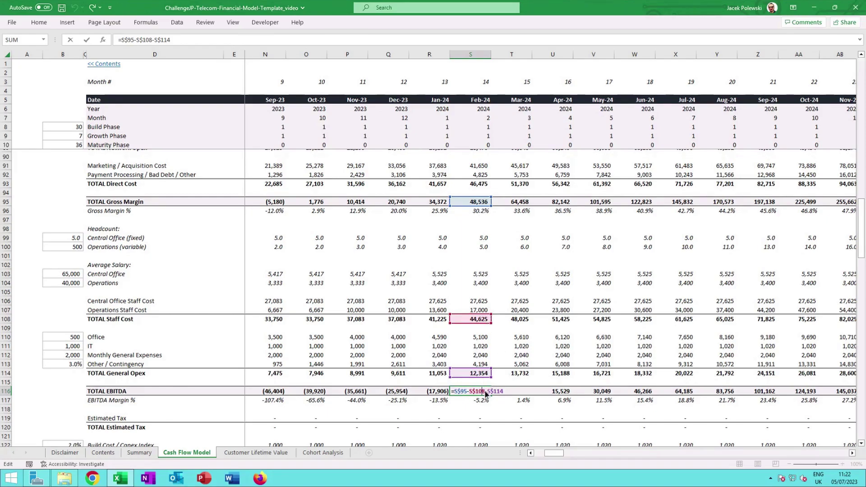
key("Escape")
Step: Review the Feb-24 Estimated Tax link and the Build Cost / Capex Index formula
scroll(481, 384, "down", 2)
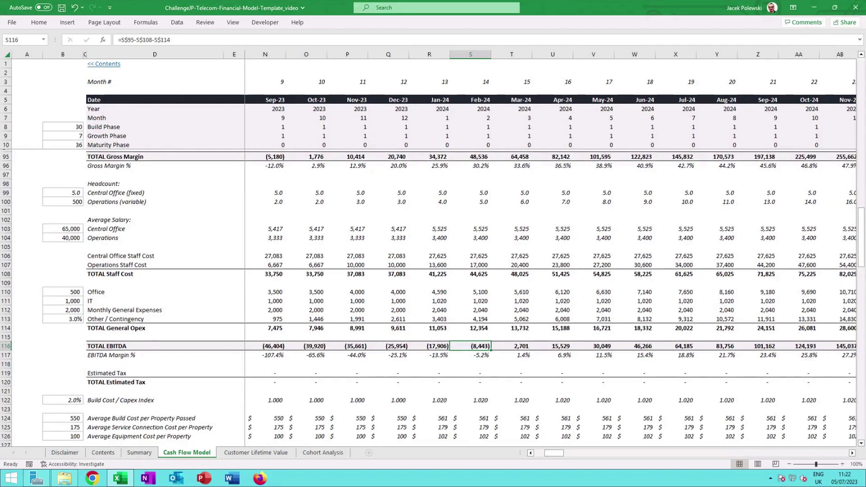
left_click(479, 375)
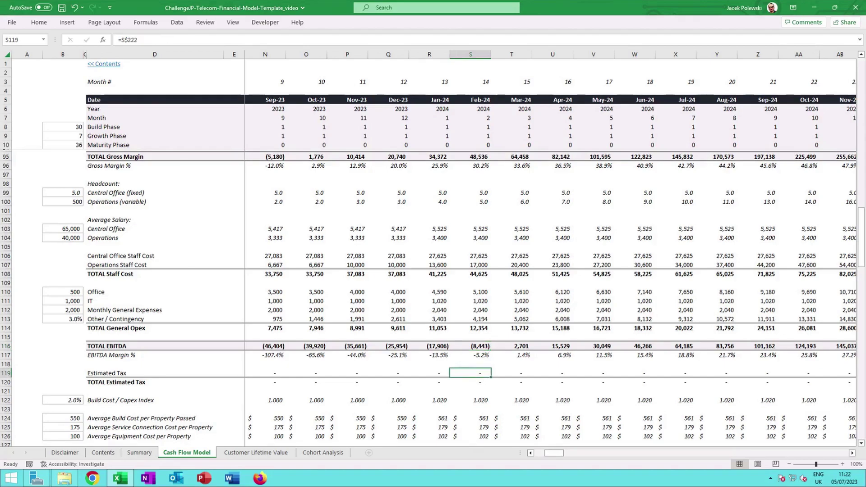
scroll(479, 377, "down", 3)
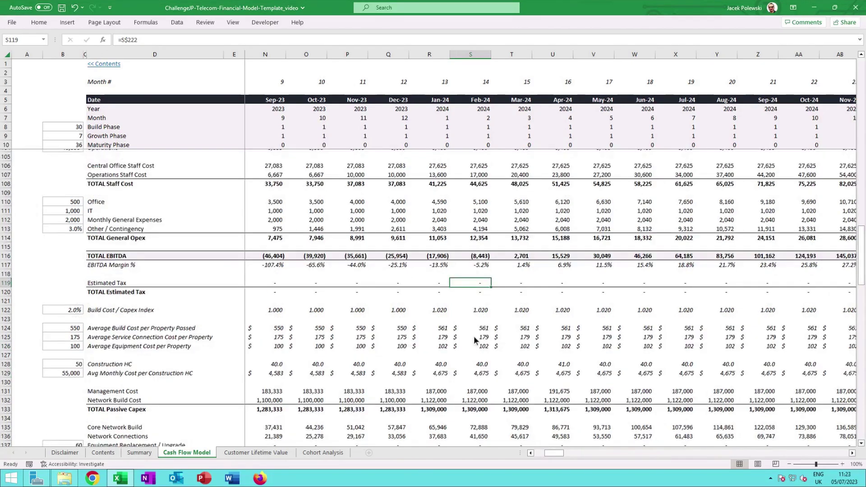
scroll(478, 343, "down", 2)
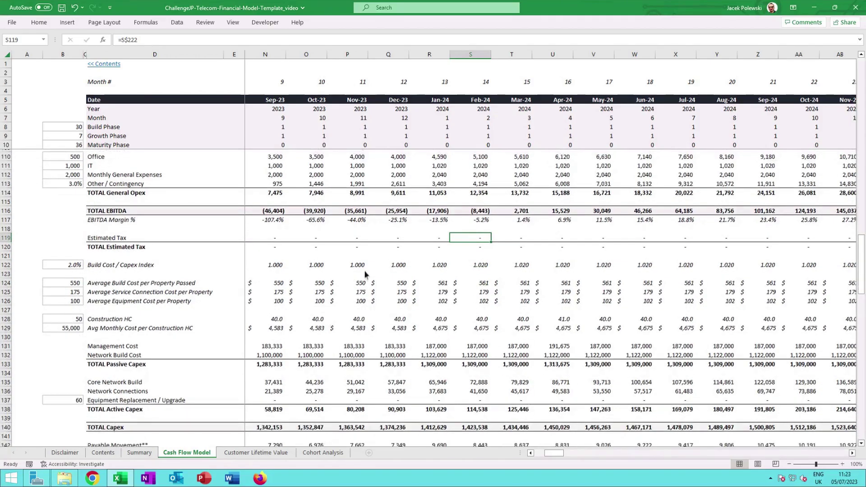
left_click(477, 266)
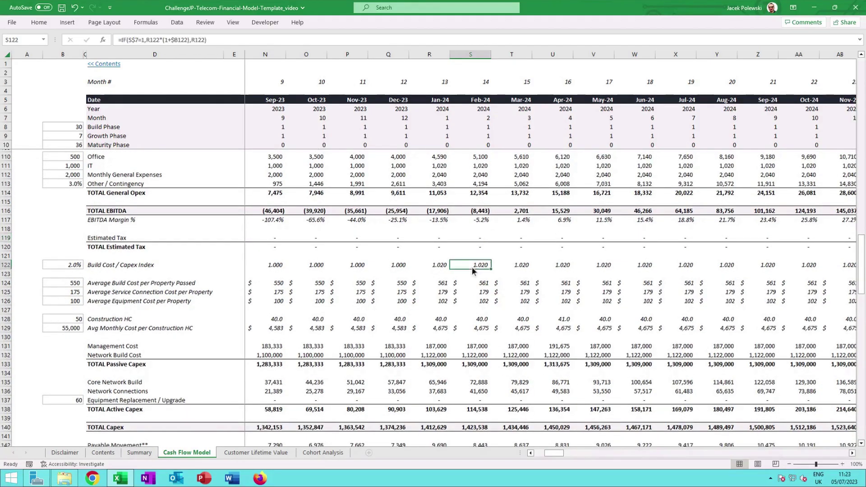
left_click(204, 269)
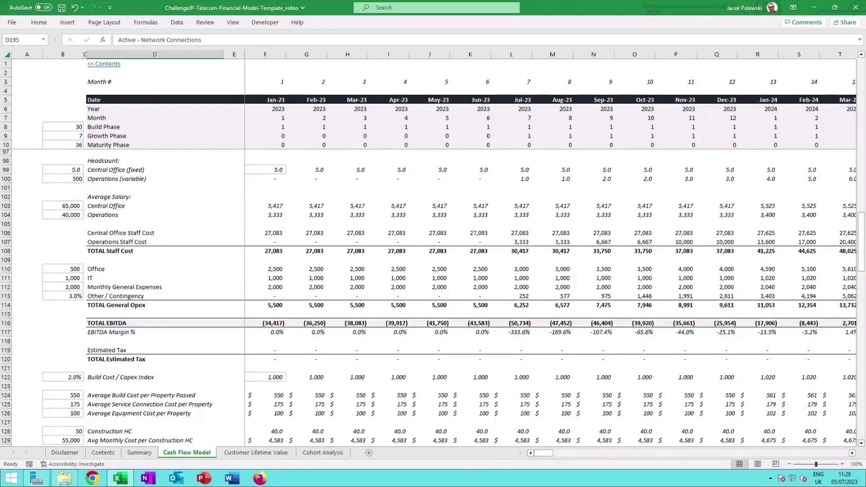
Step: Review the capex section's average build, service connection and equipment cost rows, including the Jan-23 Average Build Cost per Property Passed formula
scroll(276, 323, "down", 4)
scroll(277, 322, "down", 1)
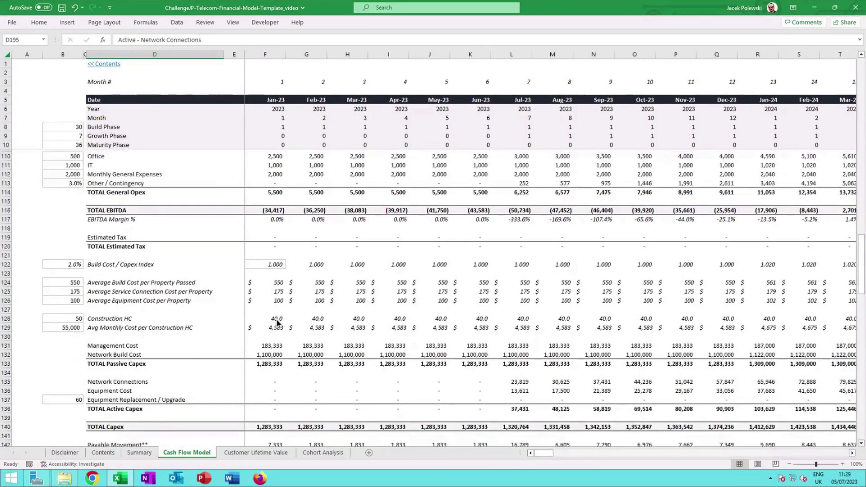
scroll(277, 323, "down", 4)
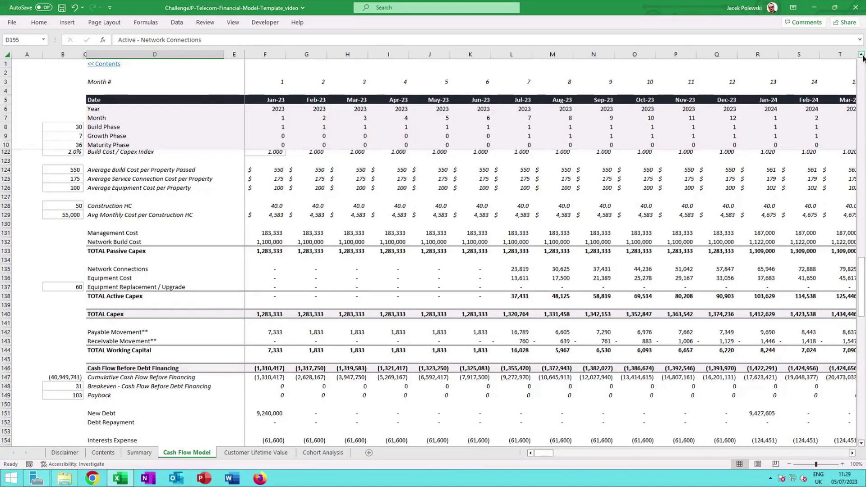
scroll(400, 232, "up", 1)
scroll(401, 233, "up", 1)
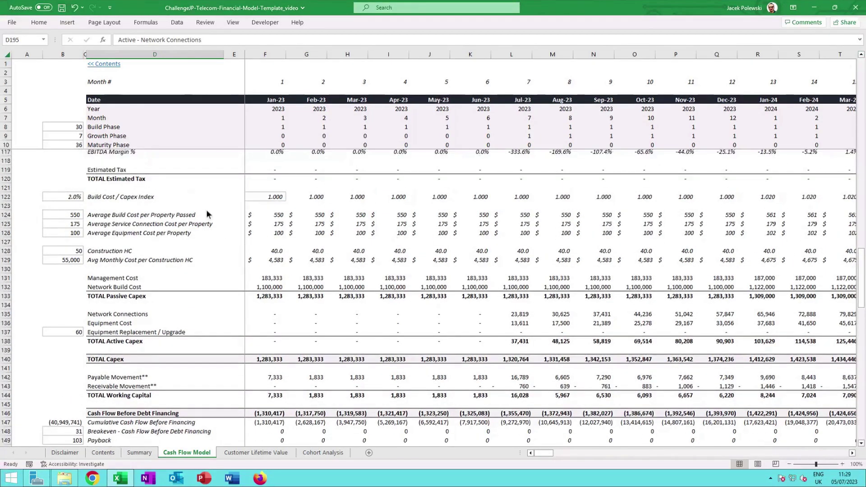
left_click(186, 197)
left_click(267, 214)
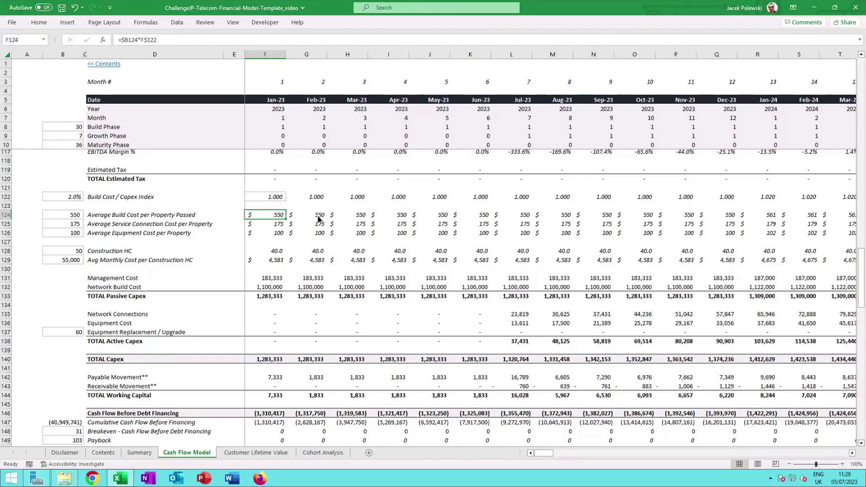
left_click(204, 224)
left_click(202, 235)
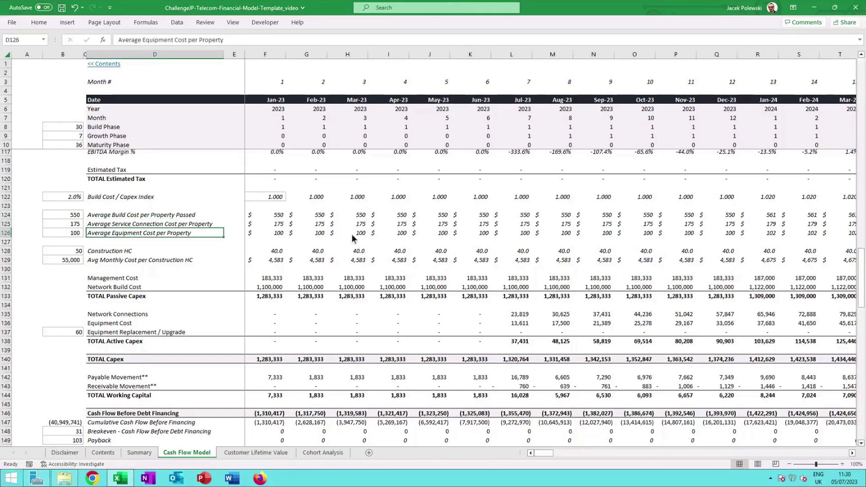
Step: Review the Mar-23 Construction HC ROUNDUP formula and trace Apr-23 Management Cost to Construction HC and its average monthly cost
left_click(338, 251)
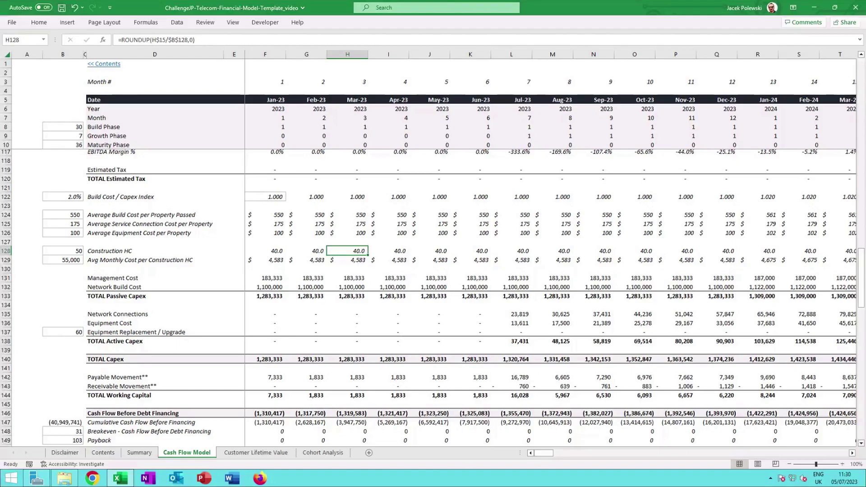
left_click(174, 315)
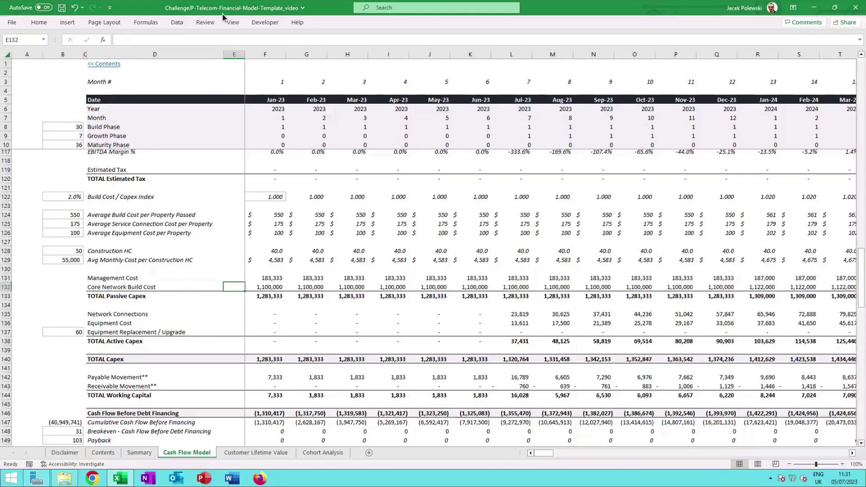
left_click(399, 278)
key("F2")
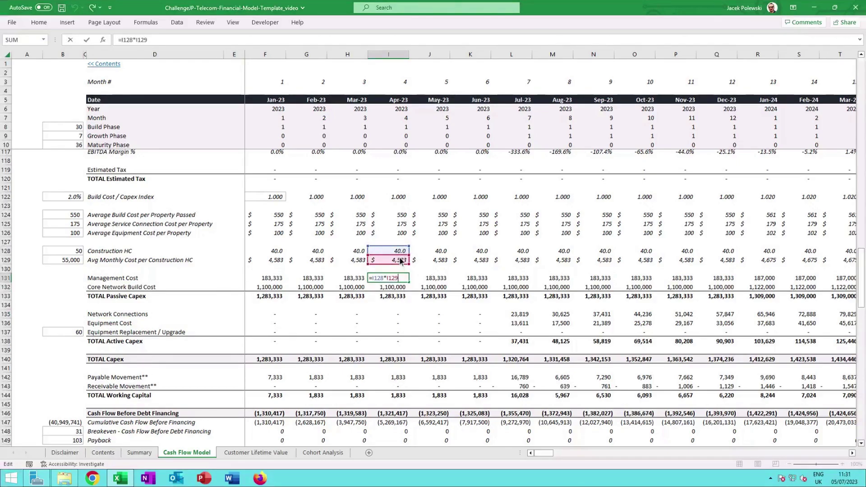
key("Escape")
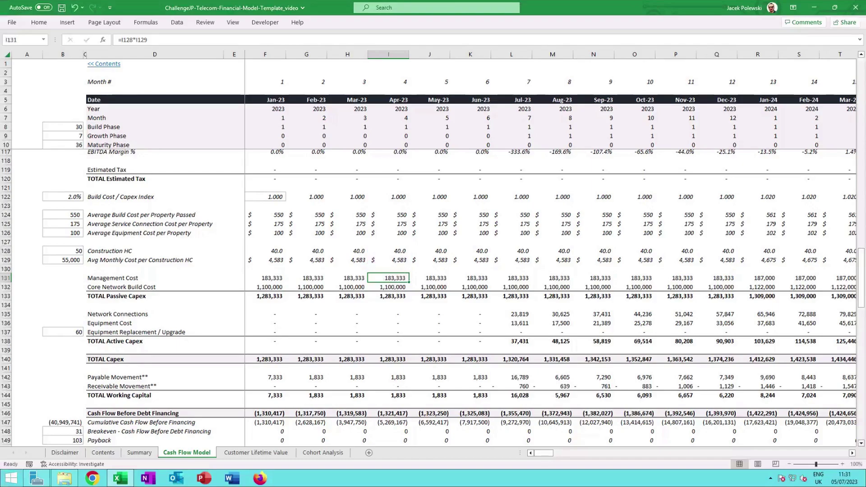
Step: Compare the Management Cost formulas month by month along the row, ending at Aug-23
key("Right")
key("Right")
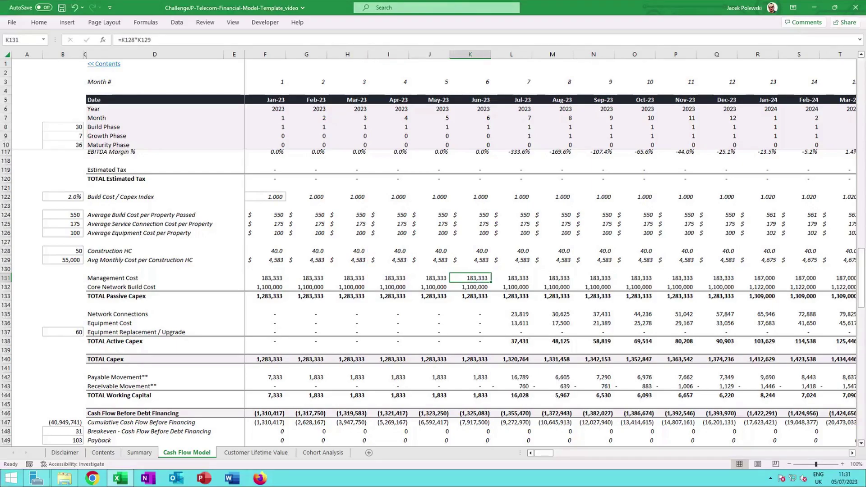
key("Right")
key("Right")
key("Right")
key("Right")
key("Right")
key("Right")
key("Right")
key("Right")
key("Right")
key("Right")
key("Right")
key("Right")
key("Right")
key("Right")
key("Right")
key("Right")
key("Right")
key("Right")
key("Right")
key("Right")
key("Left")
key("Left")
key("Left")
key("Left")
key("Left")
key("Left")
key("Left")
key("Left")
key("Left")
key("Left")
key("Left")
key("Left")
key("Left")
key("Left")
key("Left")
key("Left")
key("Left")
key("Left")
key("Left")
key("Left")
key("Left")
key("Left")
key("Left")
key("Left")
key("Left")
key("Left")
key("Left")
key("Left")
key("Left")
key("Right")
key("Right")
key("Right")
key("Right")
key("Right")
key("Right")
key("Right")
key("Right")
key("Right")
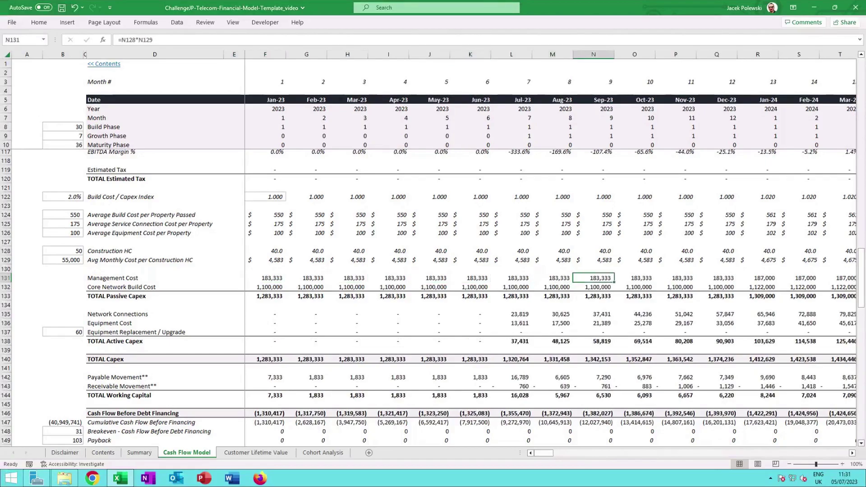
key("Left")
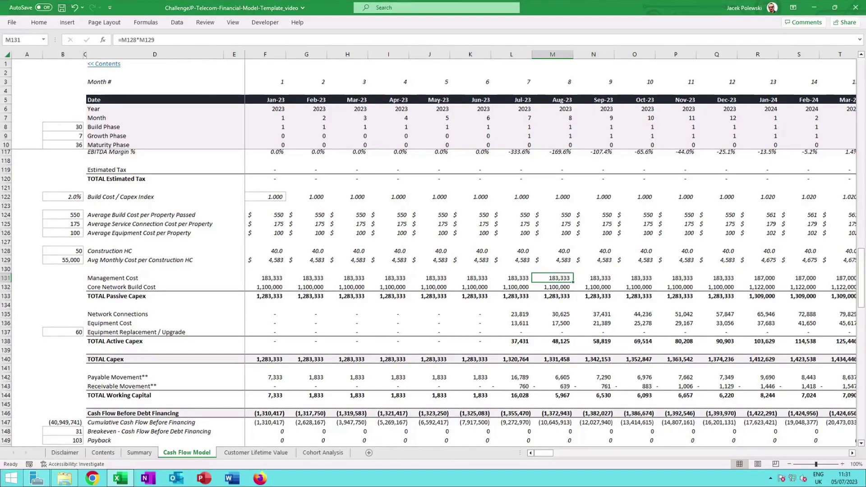
Step: Trace the Aug-23 Core Network Build Cost formula to New Properties Passed and Average Build Cost per Property Passed, and check the TOTAL Passive Capex sum
key("Down")
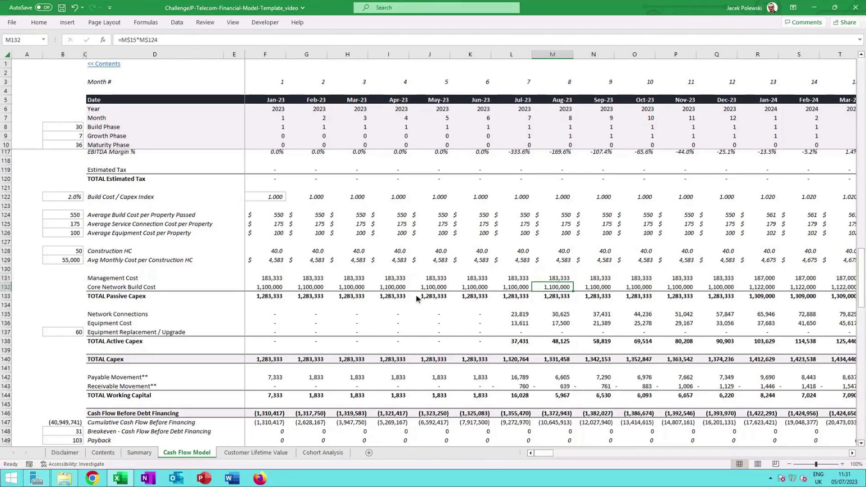
double_click(563, 289)
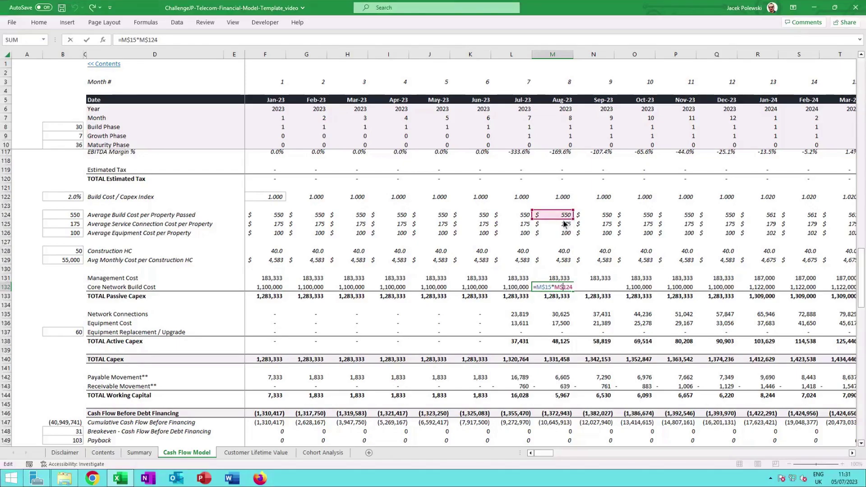
scroll(564, 223, "up", 20)
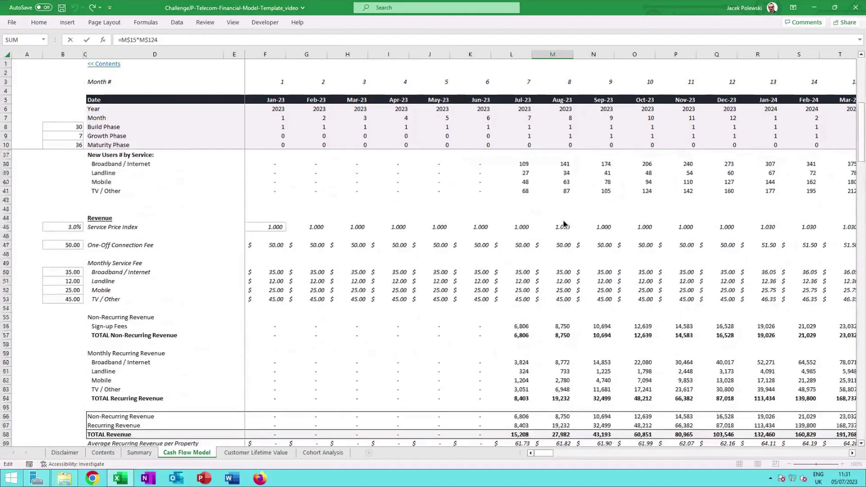
scroll(562, 223, "up", 9)
key("Escape")
left_click(567, 187)
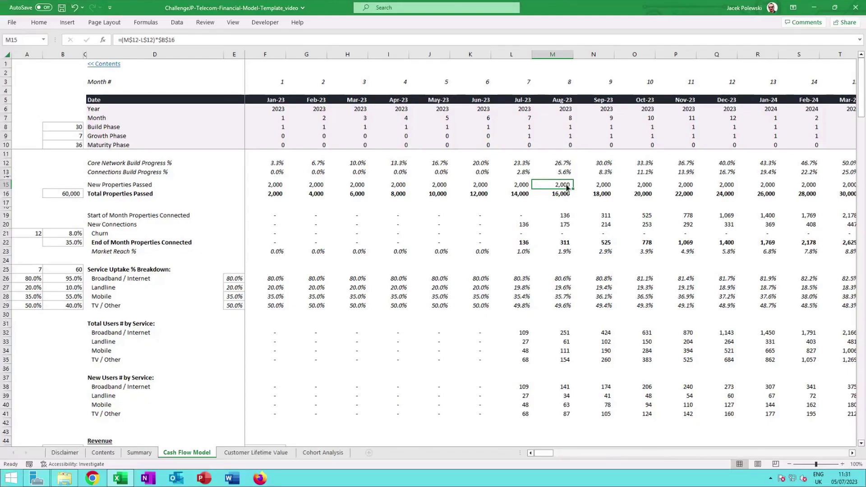
scroll(555, 311, "down", 20)
left_click(556, 310)
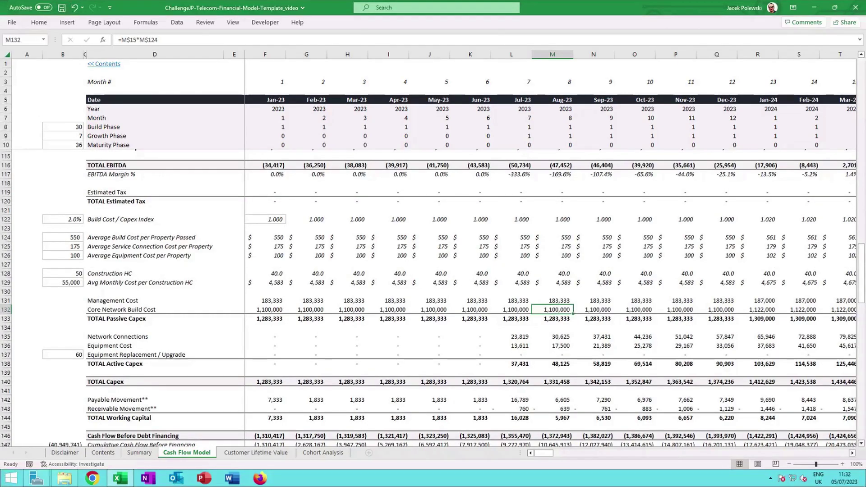
left_click(552, 318)
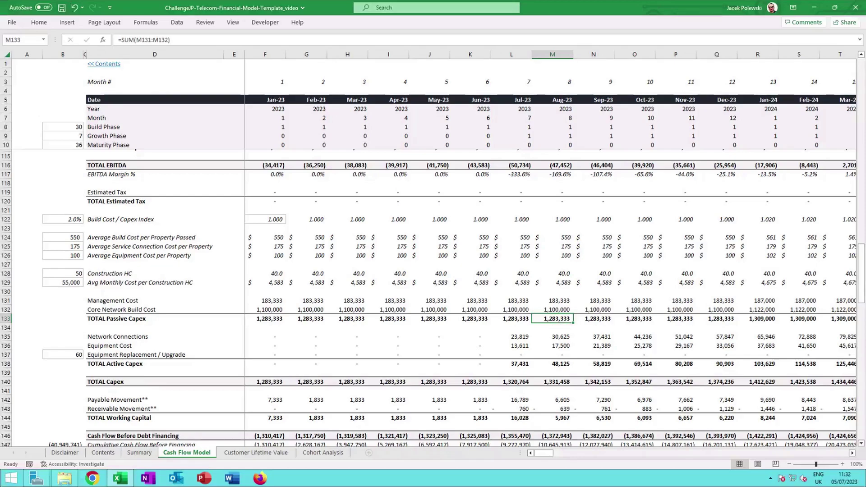
scroll(548, 310, "down", 1)
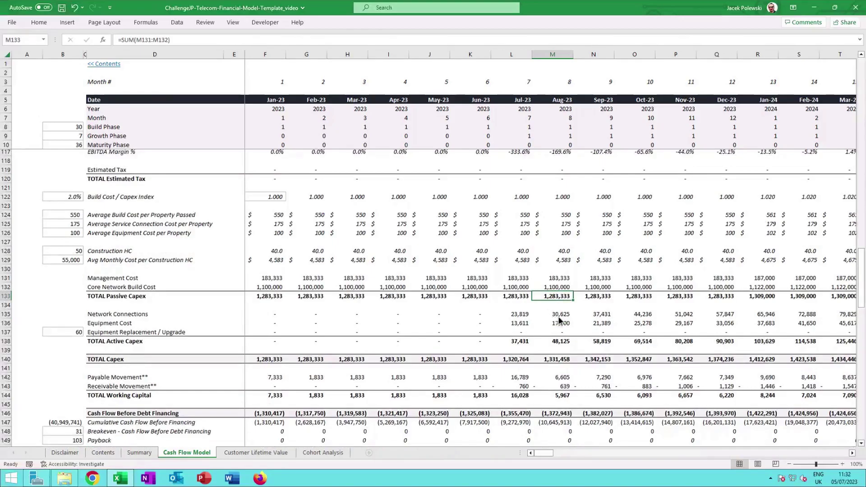
Step: Examine the Aug-23 Network Connections formula and trace its references to New Connections and Average Service Connection Cost per Property
double_click(559, 314)
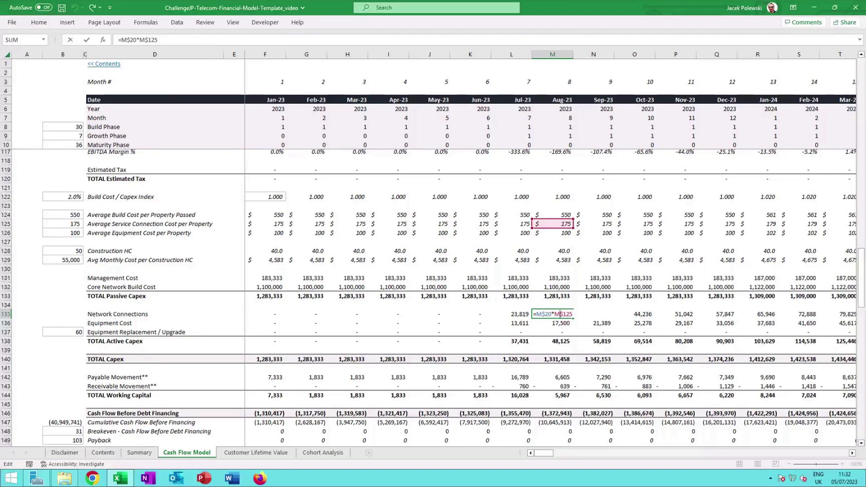
scroll(558, 263, "up", 20)
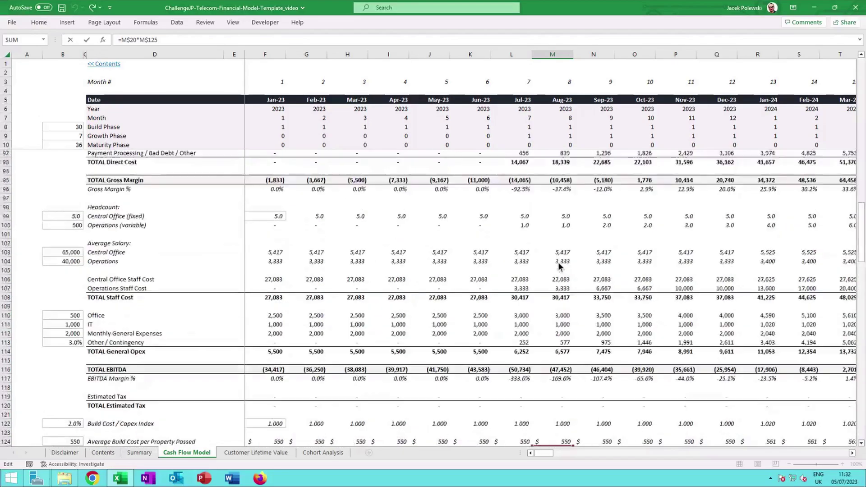
scroll(558, 265, "up", 15)
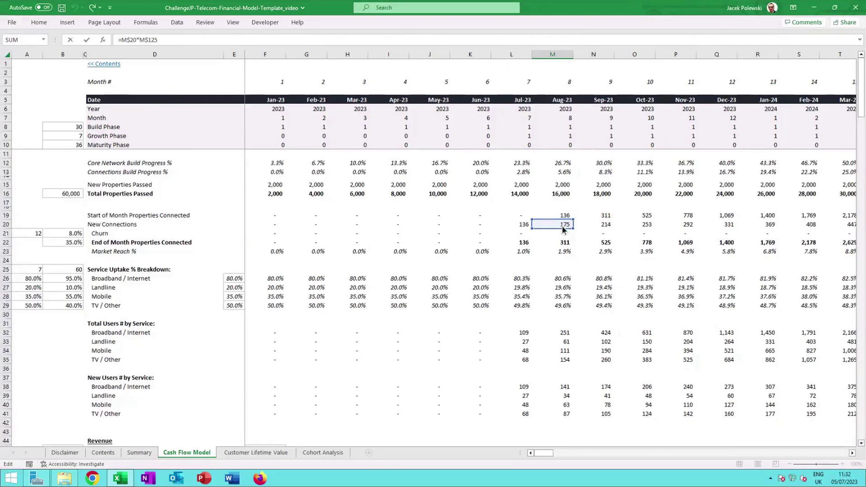
scroll(562, 229, "down", 20)
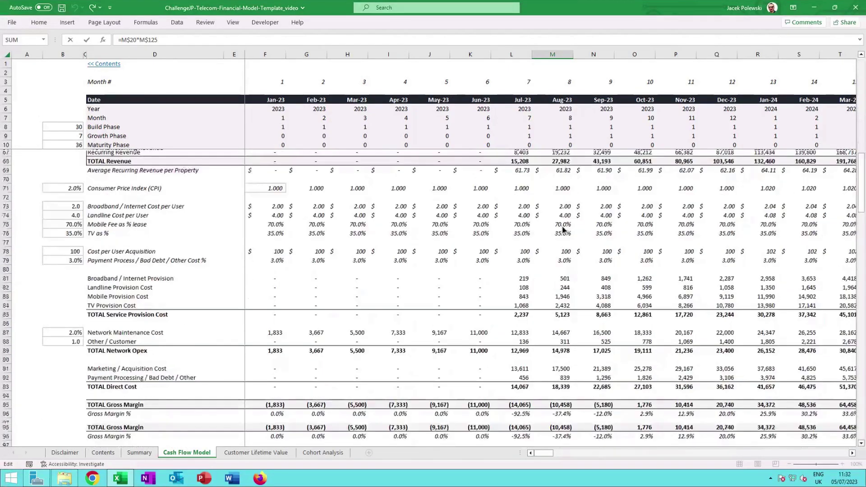
scroll(563, 230, "down", 9)
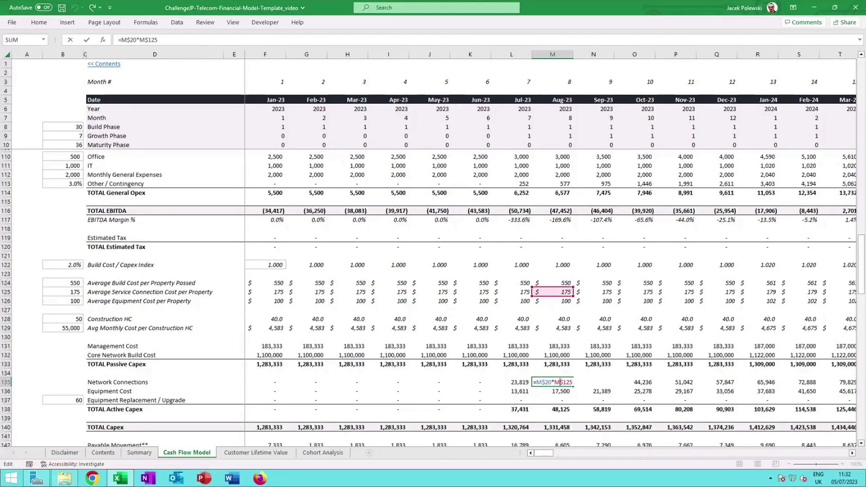
key("ctrl+Return")
Step: Examine the Aug-23 Equipment Cost formula and trace its references to New Connections and Average Equipment Cost per Property
left_click(553, 393)
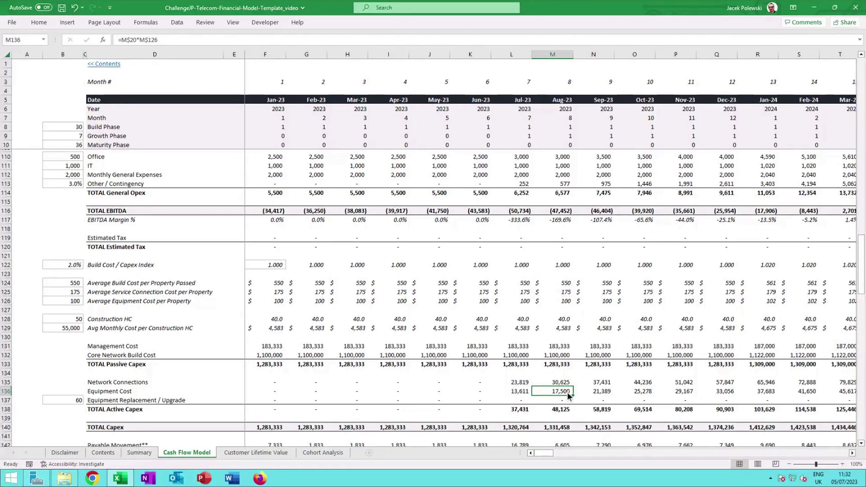
key("F2")
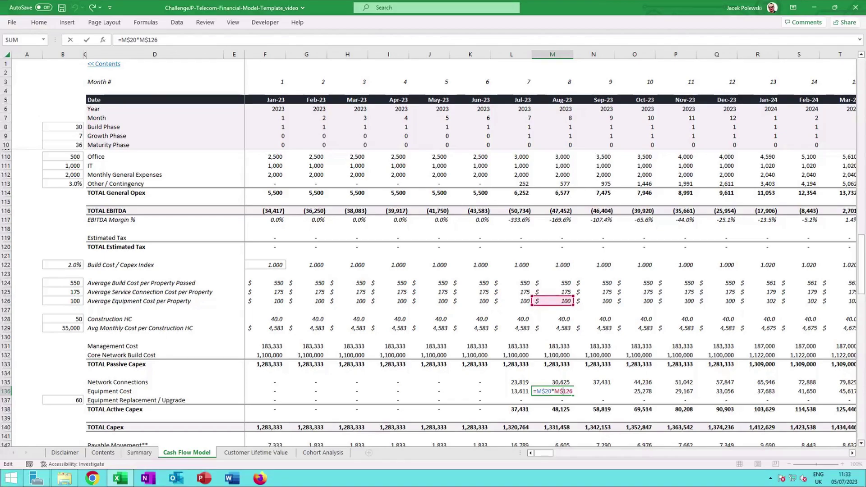
scroll(563, 305, "up", 20)
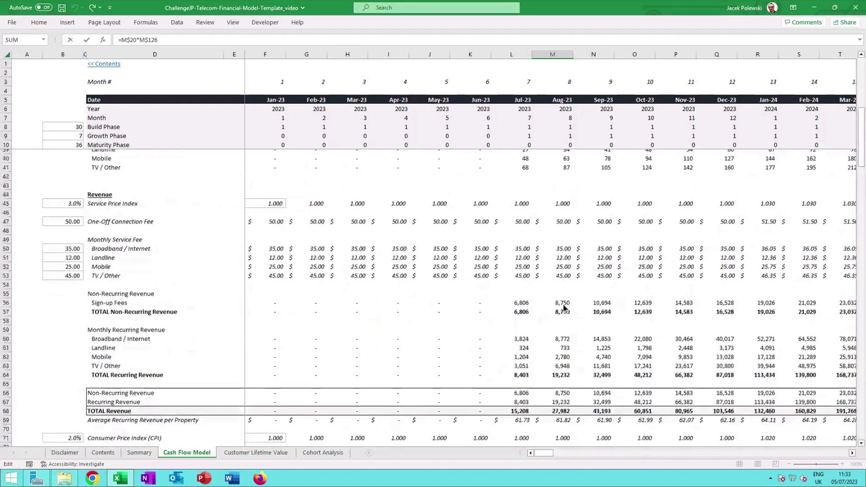
scroll(564, 308, "up", 6)
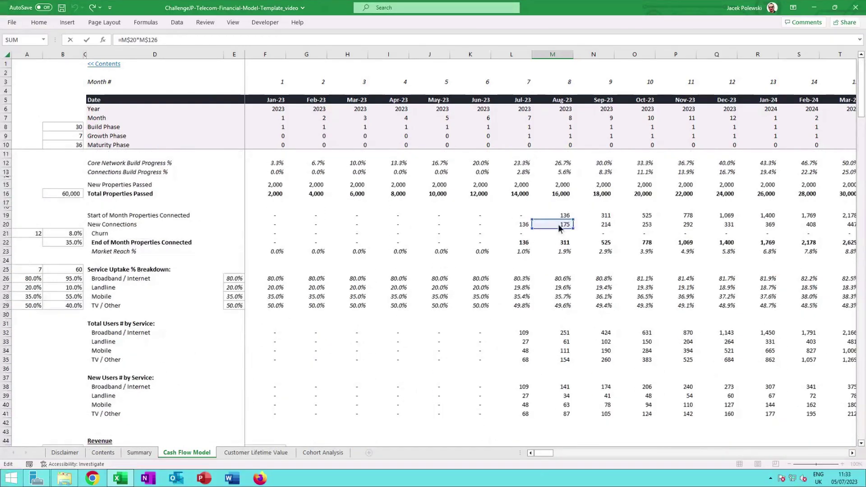
scroll(552, 225, "down", 20)
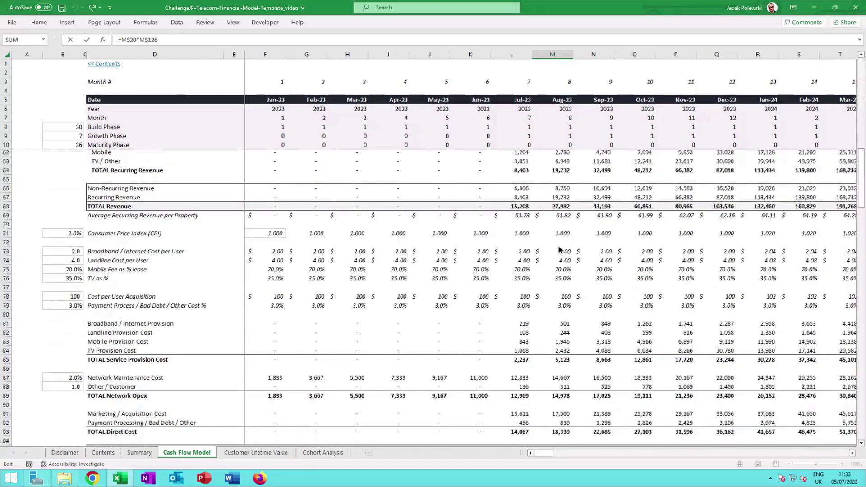
scroll(559, 249, "down", 10)
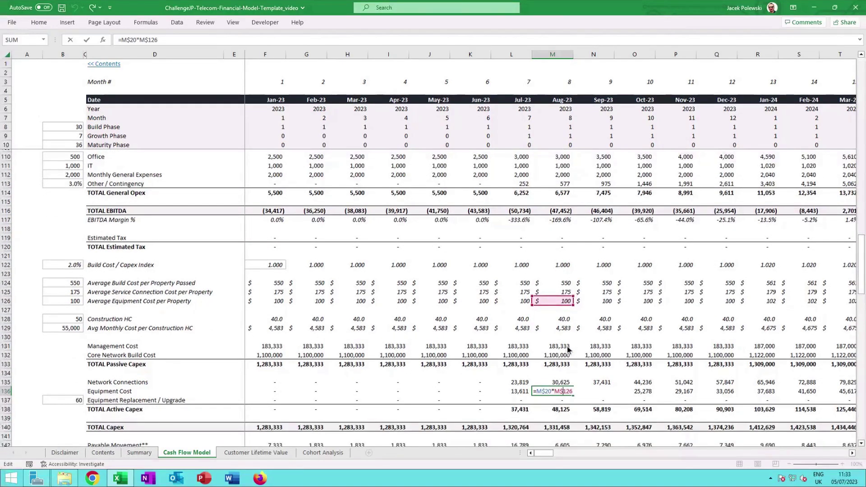
key("Return")
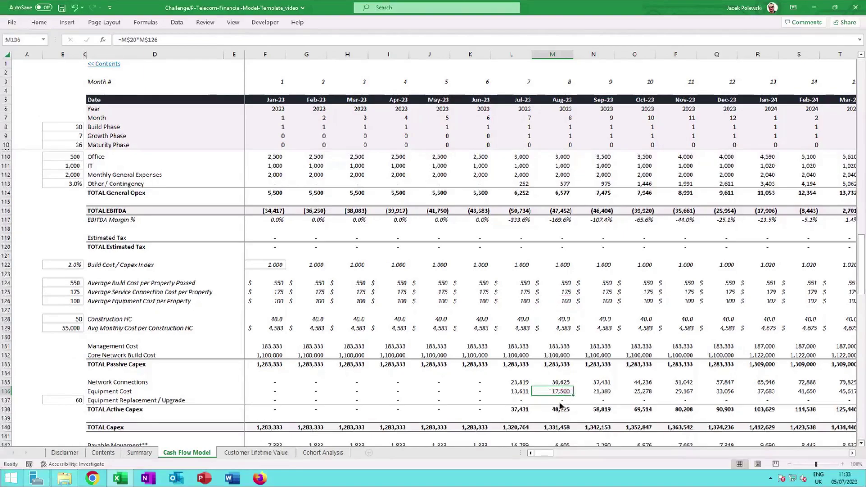
Step: Follow the Equipment Replacement / Upgrade row across the months into 2028 to see when replacement costs begin
key("Right")
key("Right")
key("Right")
key("Right")
key("Right")
key("Right")
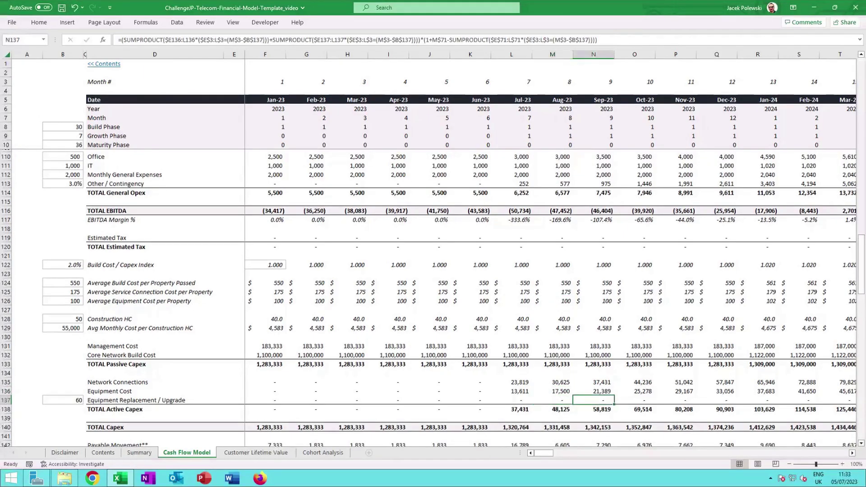
key("Left")
key("Left")
key("Left")
key("Left")
key("Left")
key("Left")
key("Left")
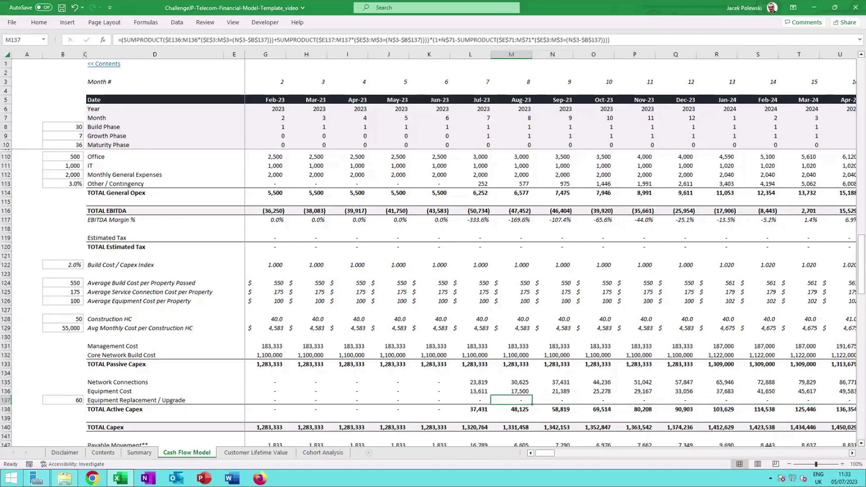
key("Right")
key("Right")
key("Right")
key("Right")
key("Right")
key("Right")
key("Right")
key("Right")
key("Right")
key("Right")
key("Right")
key("Right")
key("Right")
key("Right")
key("Right")
key("Right")
key("Right")
key("Right")
key("Right")
key("Right")
key("Right")
key("Right")
key("Right")
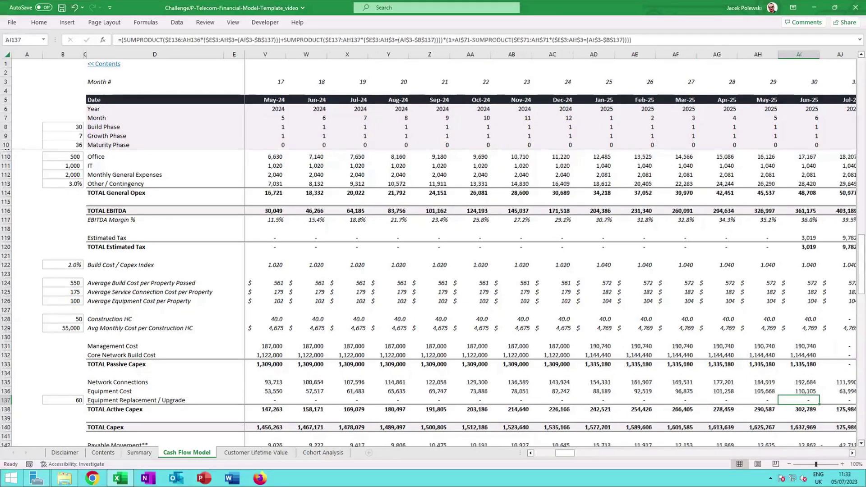
key("Right")
key("Right")
key("Right")
key("Right")
key("Right")
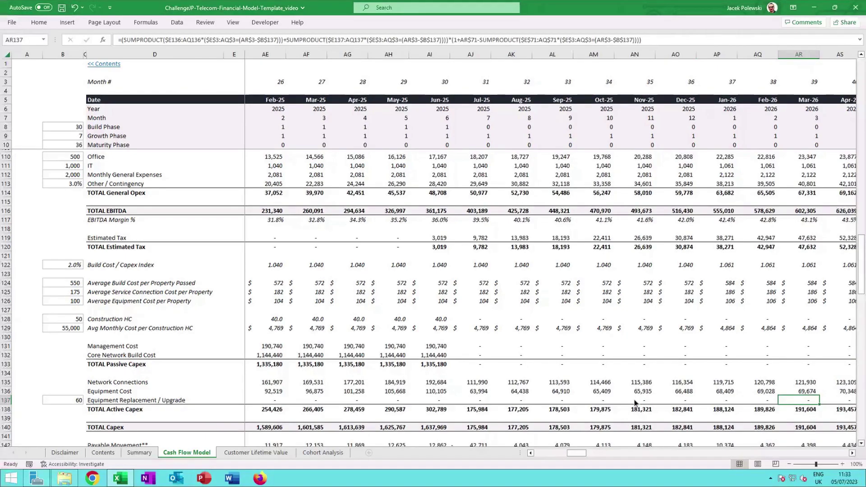
key("Right")
key("Right")
key("Right")
key("Right")
key("Right")
key("Right")
key("Right")
key("Right")
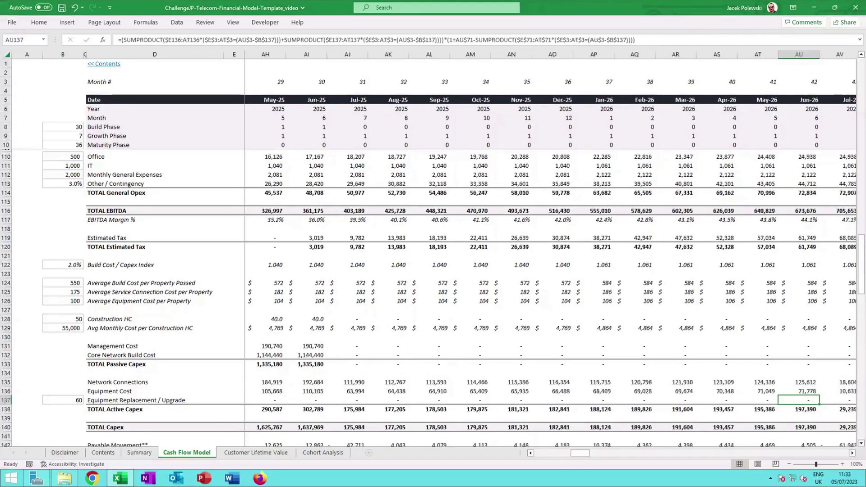
key("Right")
key("Right")
key("Right")
key("Right")
key("Right")
key("Right")
key("Right")
key("Right")
key("Right")
key("Right")
key("Right")
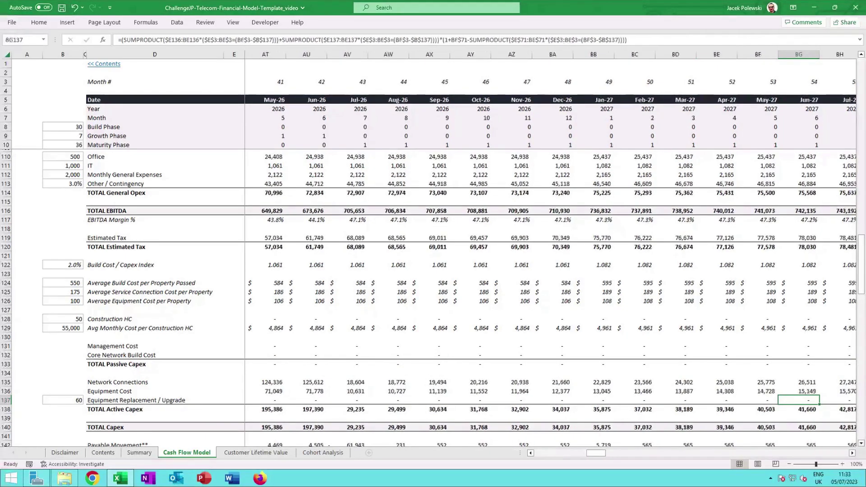
key("Right")
key("Right")
key("Right")
key("Right")
key("Right")
key("Right")
key("Right")
key("Right")
key("Right")
key("Right")
key("Right")
key("Right")
key("Right")
key("Right")
key("Right")
key("Right")
key("Right")
key("Right")
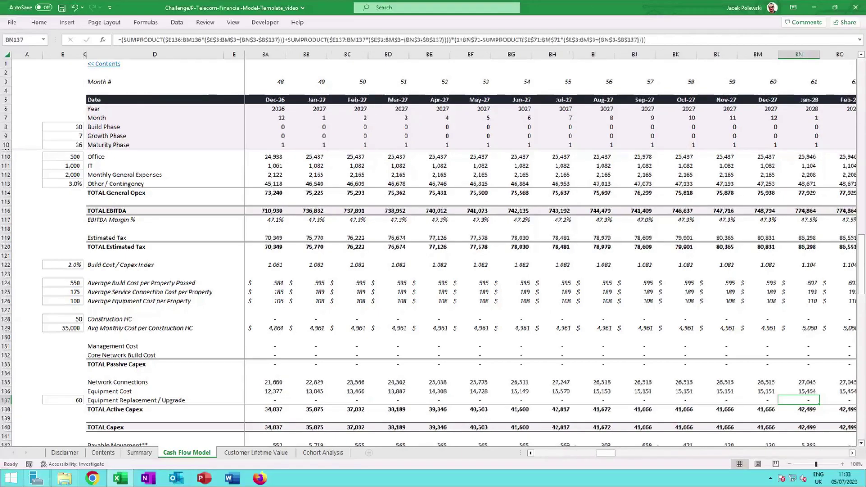
key("Right")
key("Right")
key("Right")
key("Left")
key("Left")
key("Left")
key("Left")
key("Left")
key("Left")
key("Left")
key("Left")
key("Left")
key("Left")
key("Left")
key("Left")
key("Left")
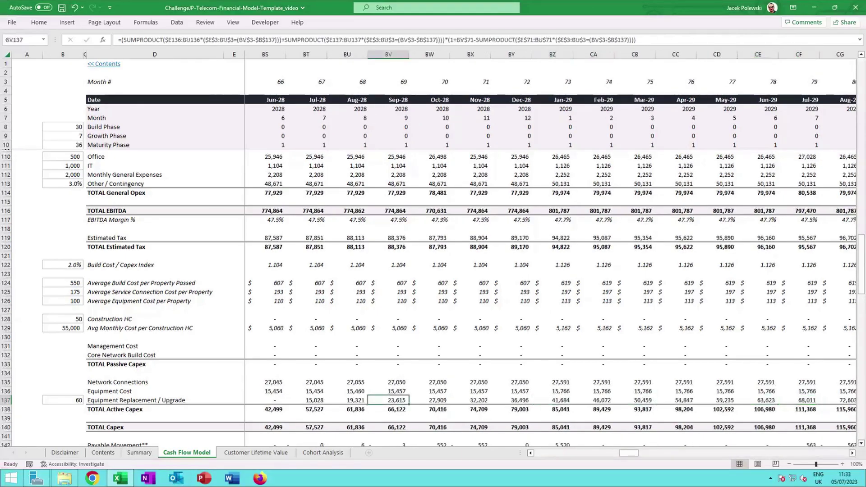
key("Right")
key("Right")
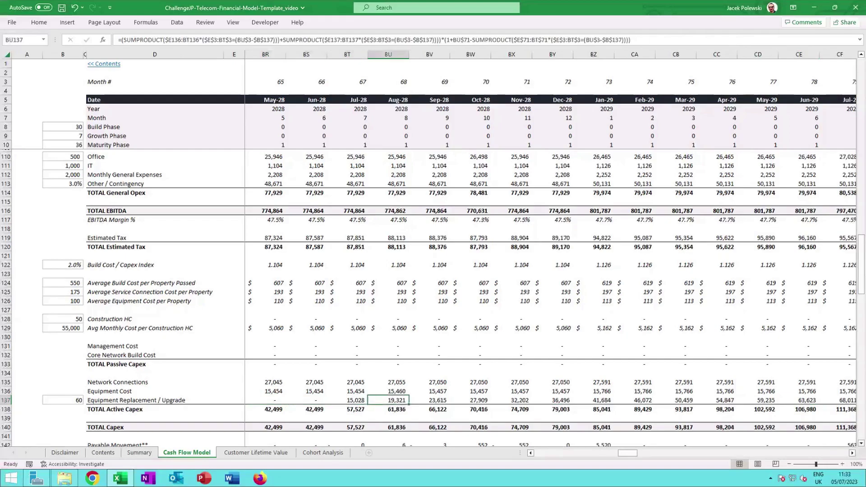
Step: Return to the 2023 months and inspect the Jul-23 formulas for TOTAL Active Capex and TOTAL Capex
key("Home")
left_click(386, 410)
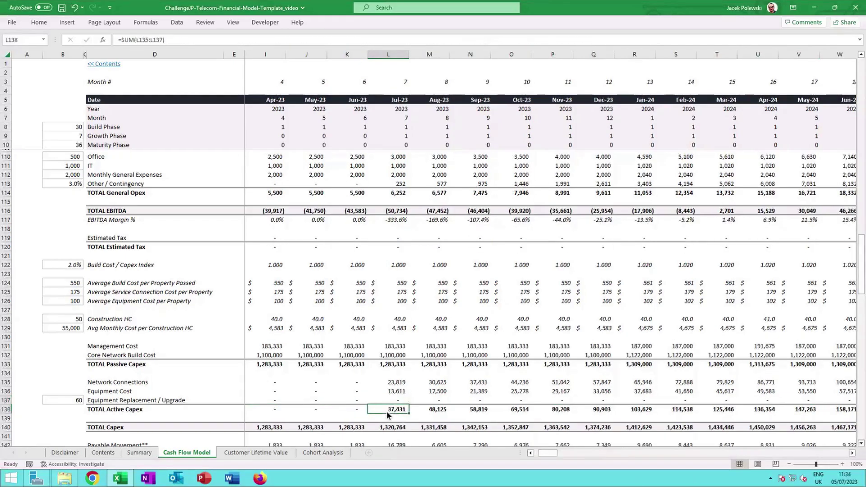
scroll(407, 363, "down", 2)
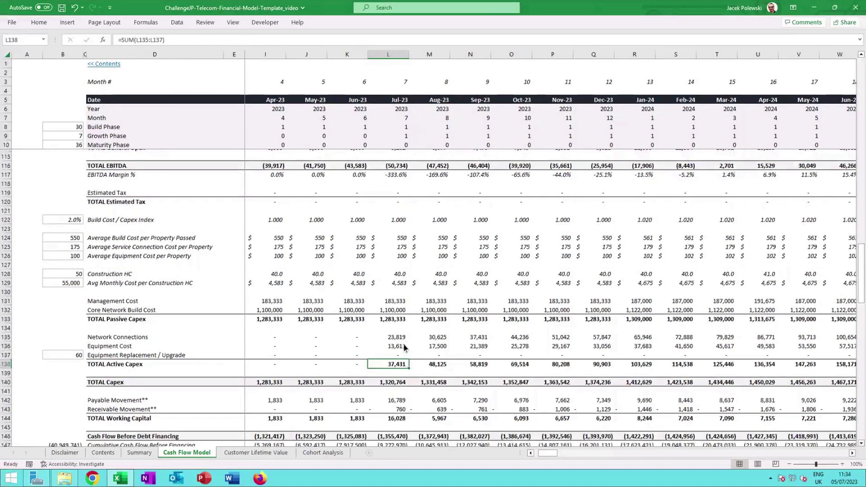
left_click(395, 382)
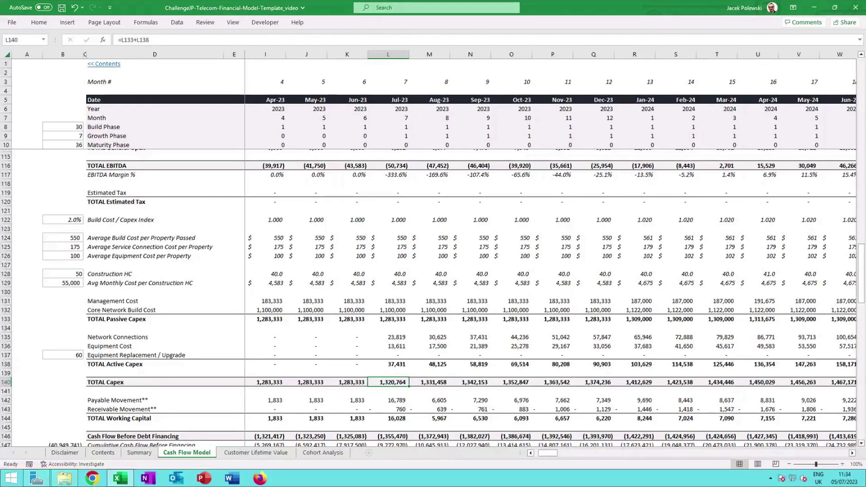
double_click(395, 387)
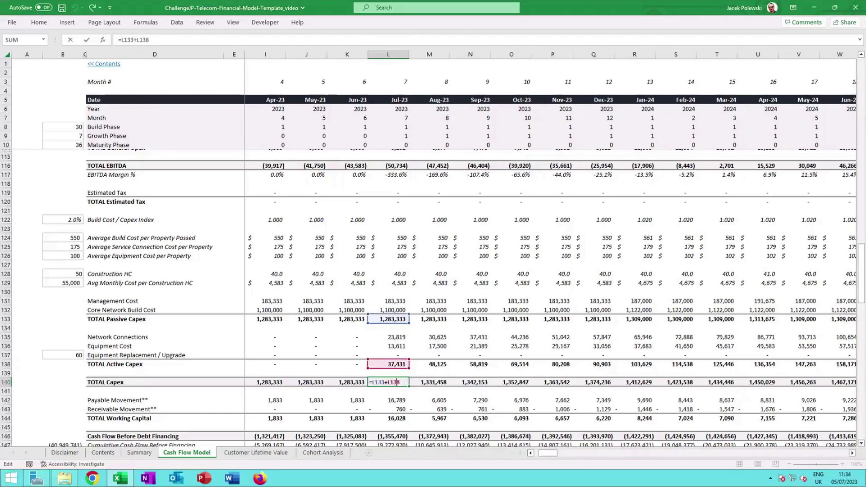
key("Escape")
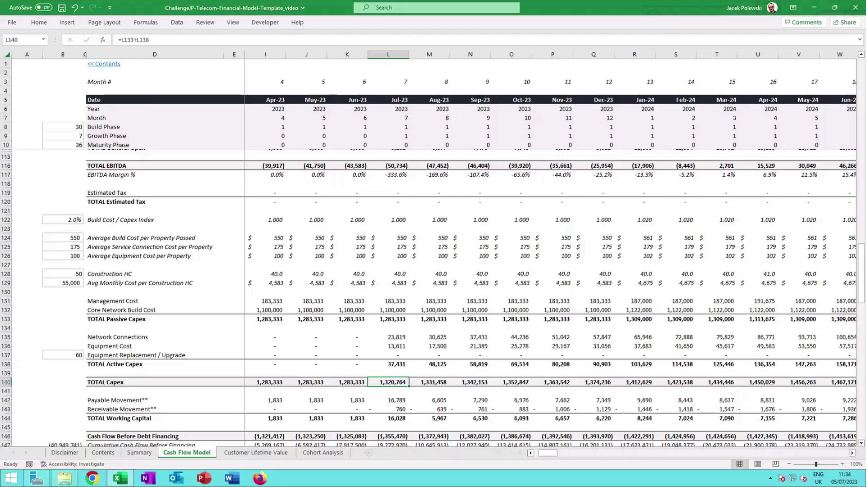
Step: Inspect the Jul-23 Cash Flow Before Debt Financing formula below the working capital section
scroll(398, 385, "down", 2)
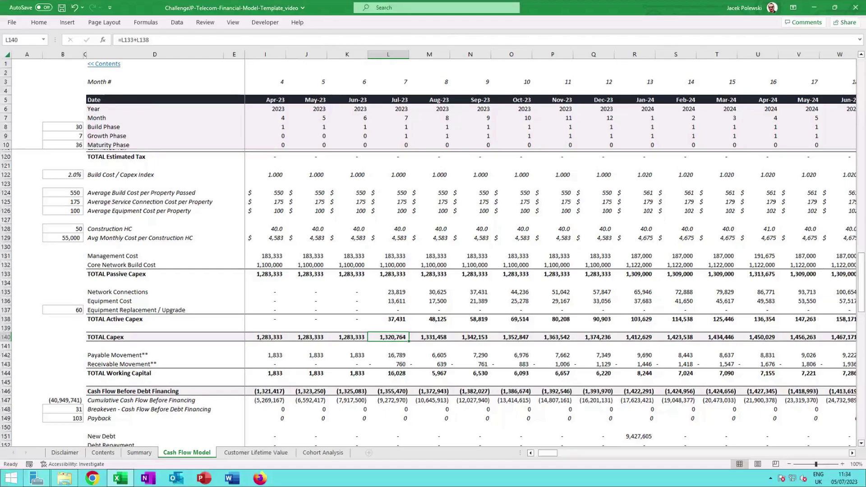
scroll(400, 357, "down", 2)
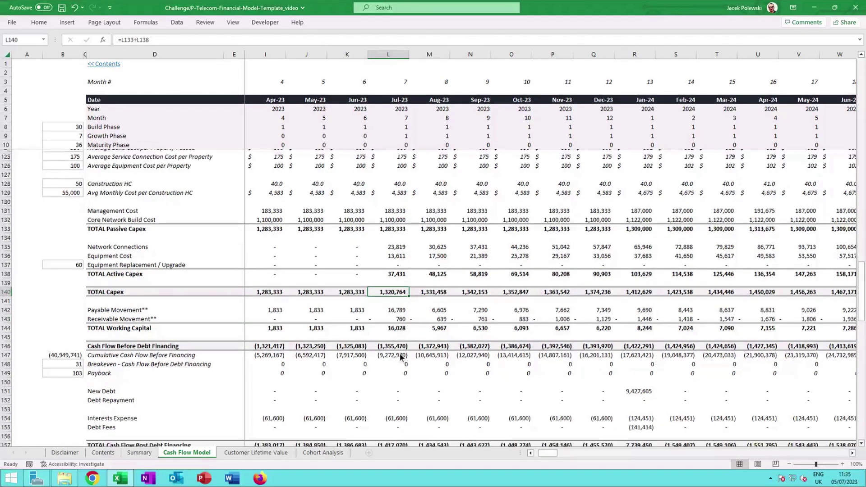
left_click(395, 348)
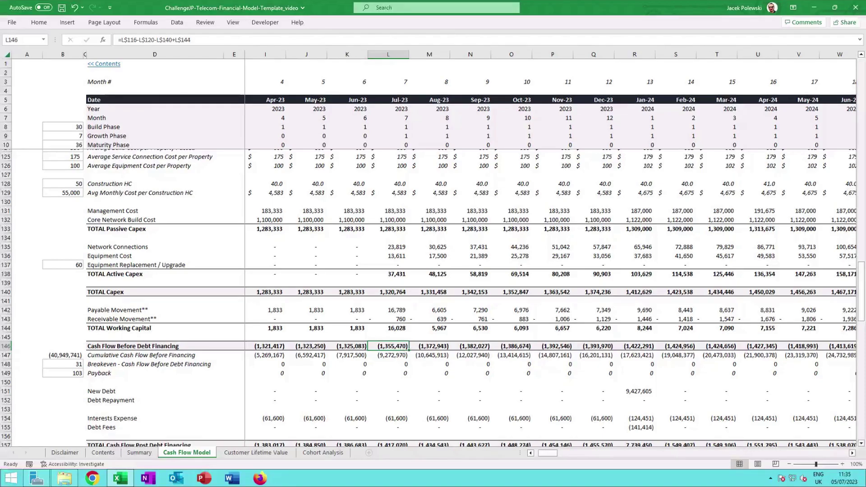
Step: Inspect the Jul-23 Cumulative Cash Flow Before Financing formula and compare it with the neighbouring 2023 months
left_click(397, 356)
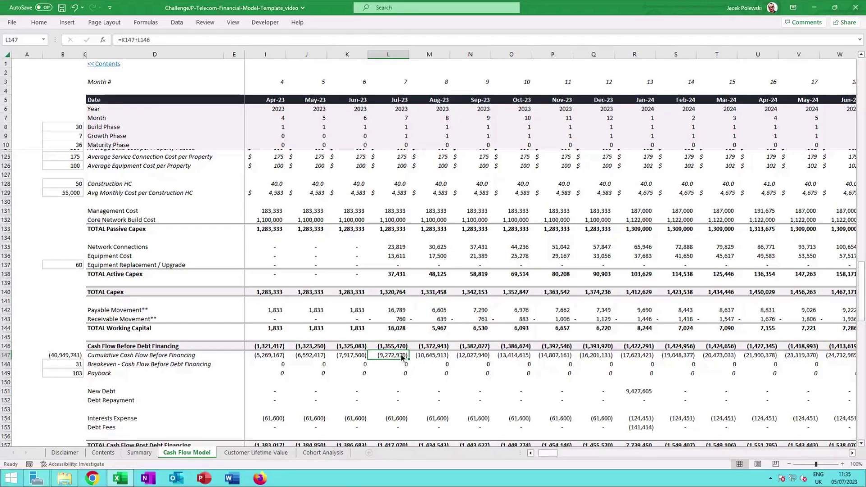
key("Right")
key("Right")
key("Right")
key("Right")
key("Right")
key("Right")
key("Right")
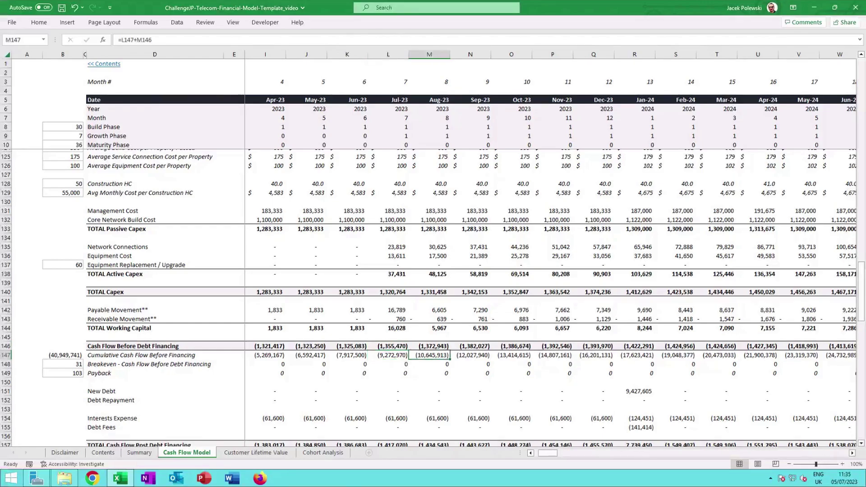
key("Right")
key("Left")
key("Left")
key("Left")
key("Left")
key("Left")
key("Left")
key("Left")
key("Left")
key("Left")
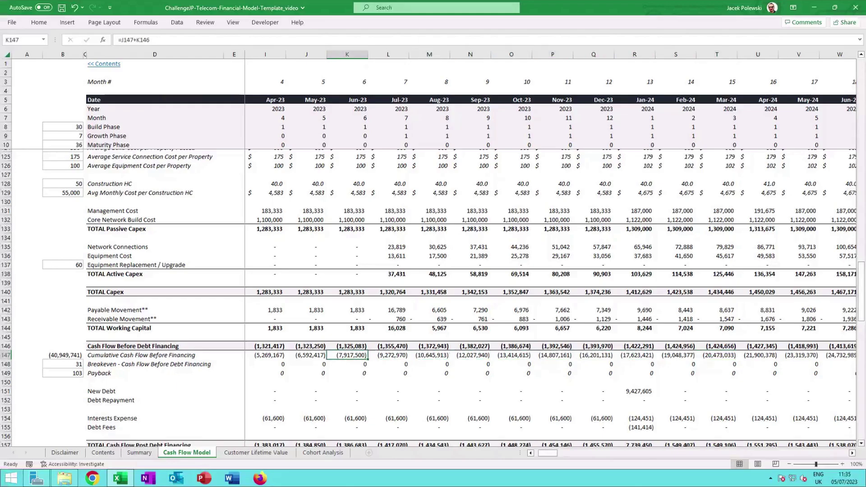
key("Right")
key("Right")
key("Right")
key("Right")
key("Right")
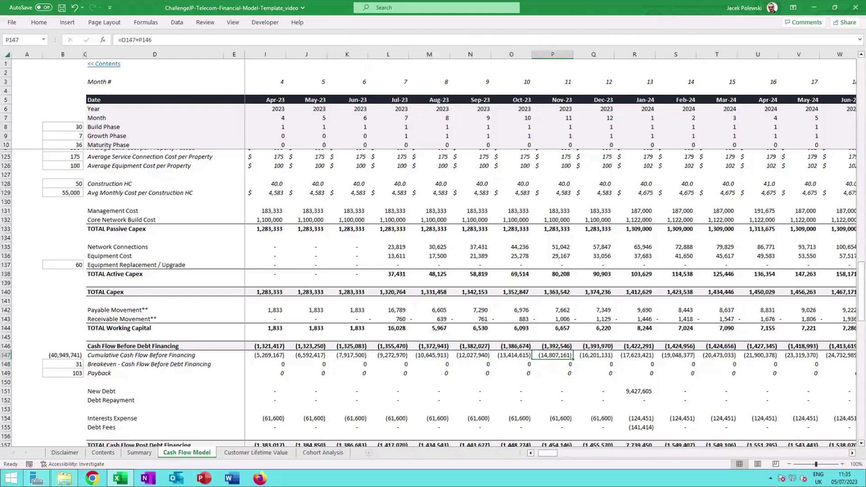
Step: Follow the Cumulative Cash Flow Before Financing row through Dec-25 and return to Jun-25 to locate its lowest point
key("Right")
key("Right")
key("Right")
key("Right")
key("Right")
key("Right")
key("Right")
key("Right")
key("Right")
key("Right")
key("Right")
key("Right")
key("Right")
key("Right")
key("Right")
key("Right")
key("Right")
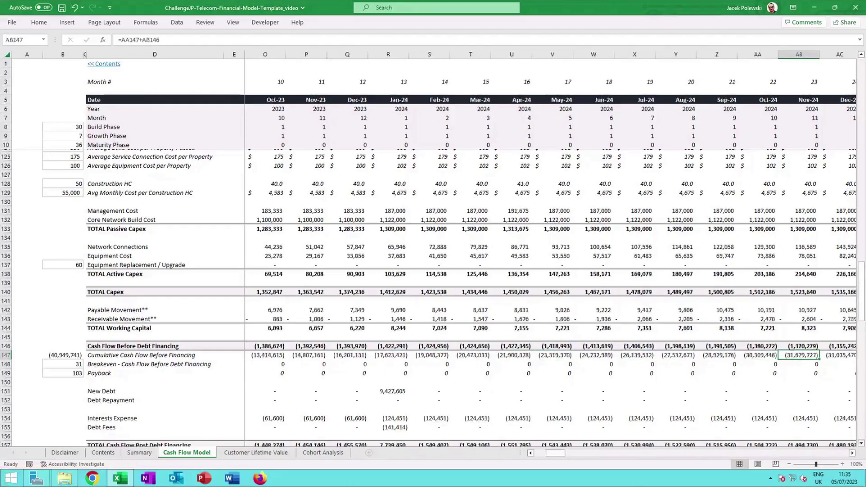
key("Right")
key("Right")
key("Right")
key("Right")
key("Right")
key("Right")
key("Right")
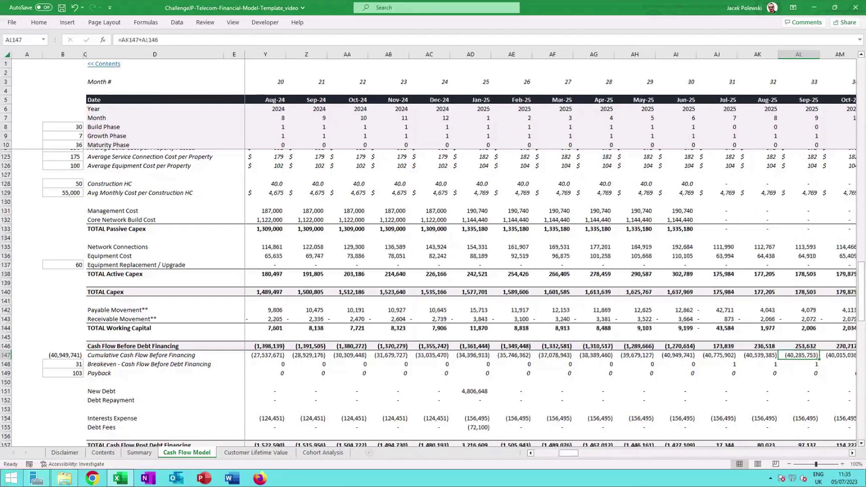
key("Right")
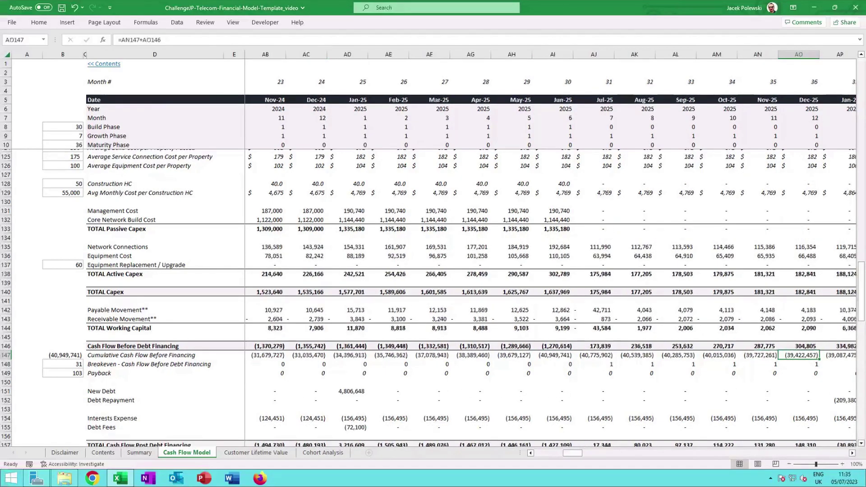
key("Left")
key("Left")
key("Left")
key("Left")
key("Left")
key("Left")
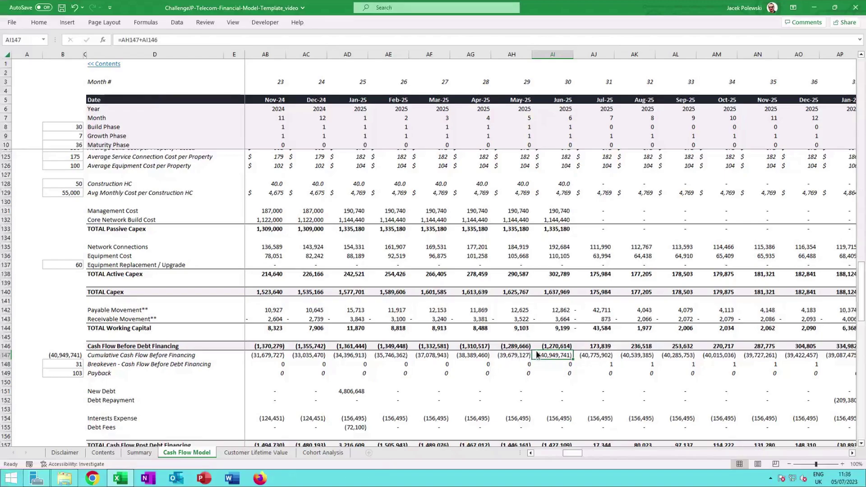
Step: Inspect the Jan-23 formulas for New Debt, Debt Repayment and Interests Expense below the cash flow before debt financing
scroll(536, 355, "down", 2)
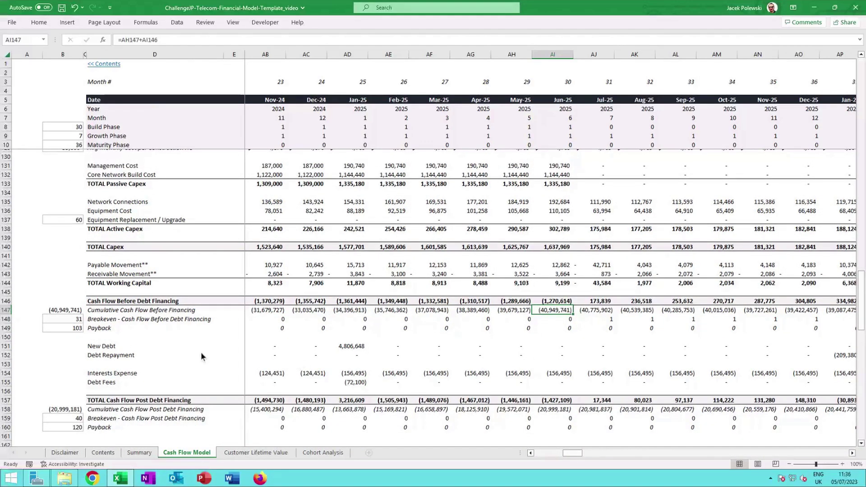
left_click_drag(221, 345, 275, 350)
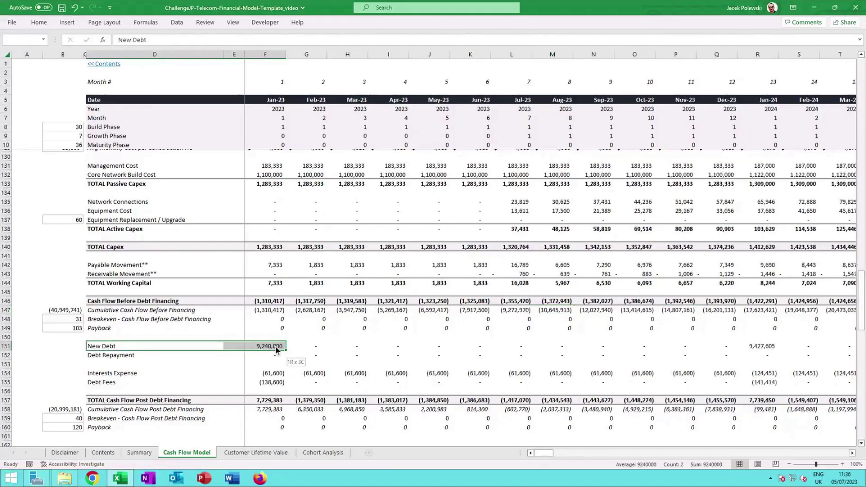
left_click(275, 345)
left_click(277, 355)
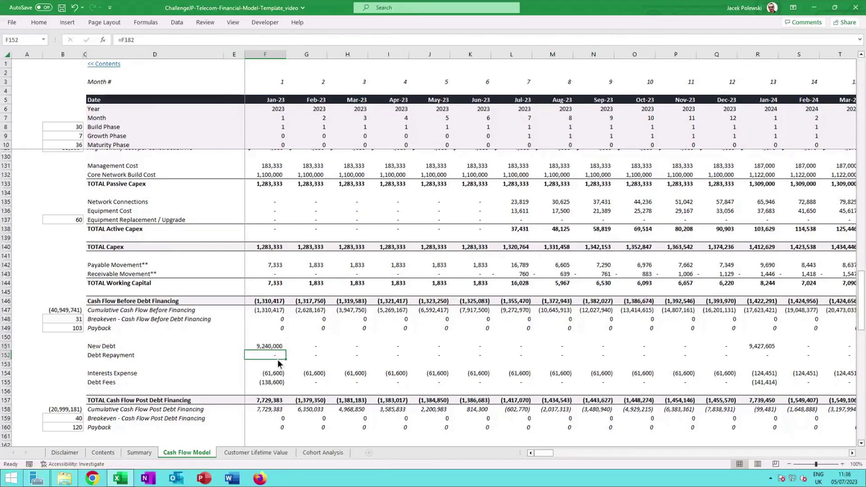
left_click(277, 382)
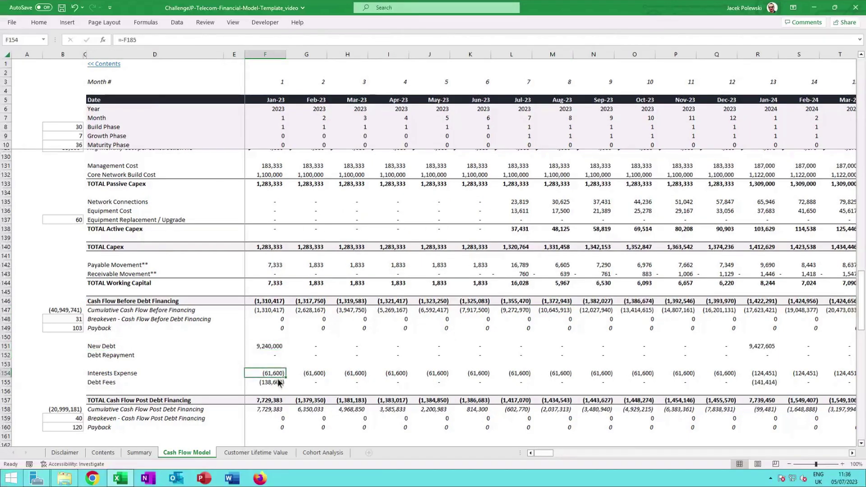
left_click(274, 345)
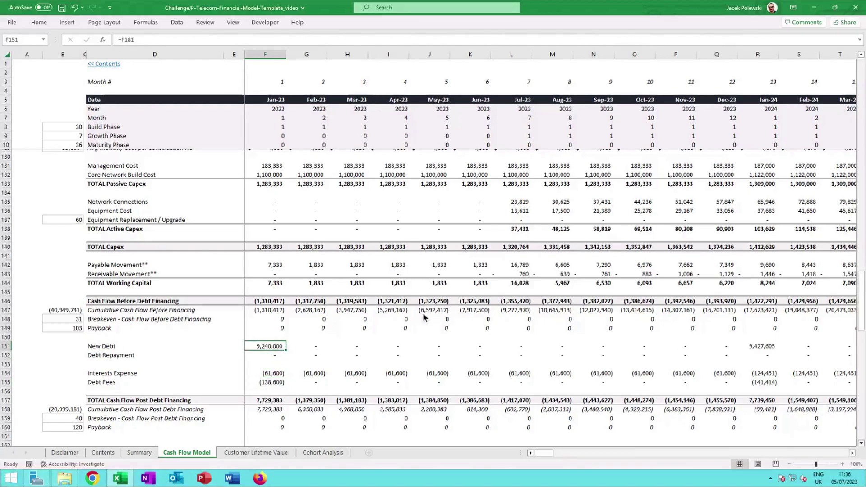
Step: Go to the Debt Model section and inspect the Jan-23 Forecast Core Network Capex Spend, Debt Leverage % and Add New Debt formulas
scroll(345, 338, "down", 3)
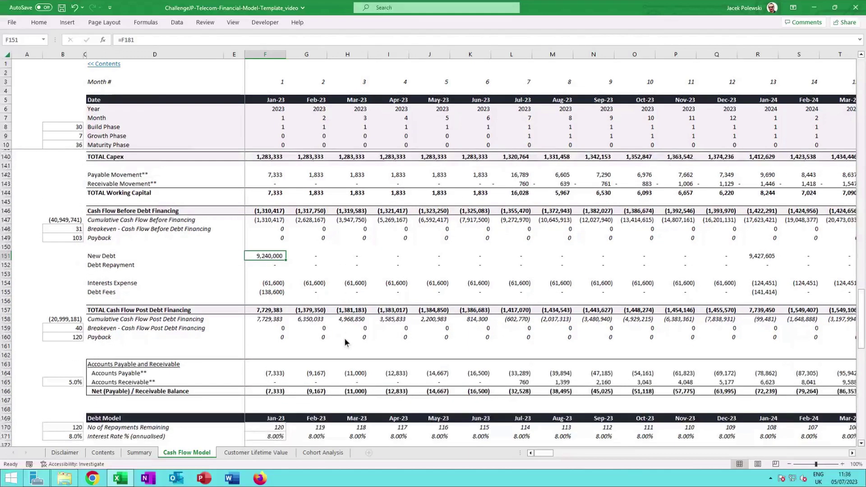
scroll(344, 341, "down", 8)
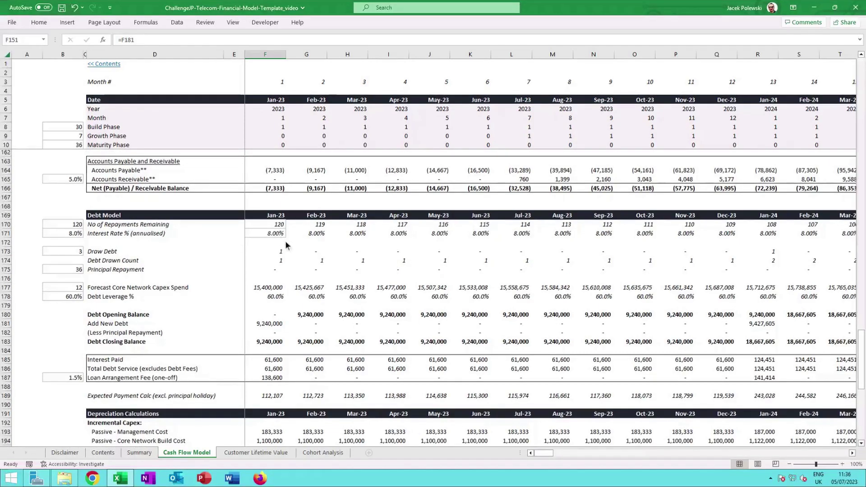
left_click(267, 287)
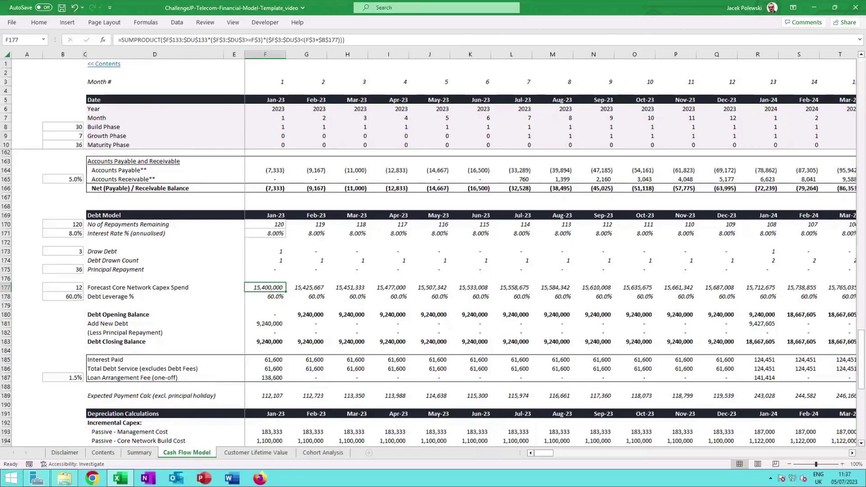
left_click(275, 298)
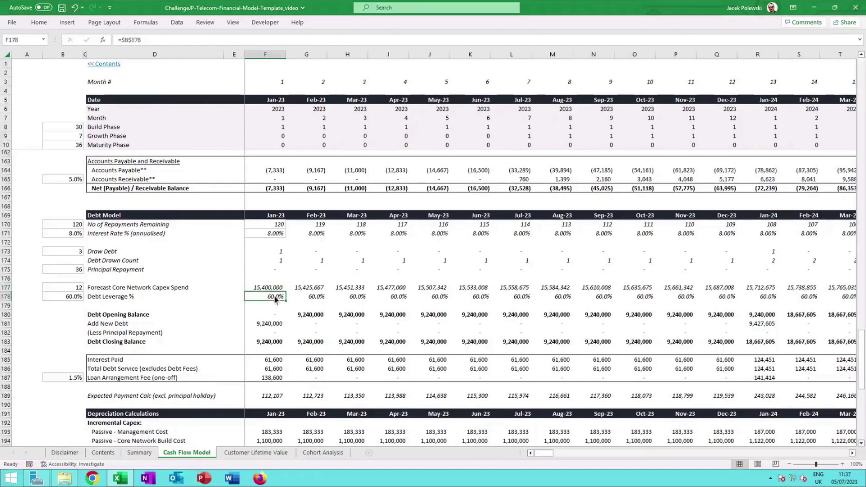
left_click(268, 322)
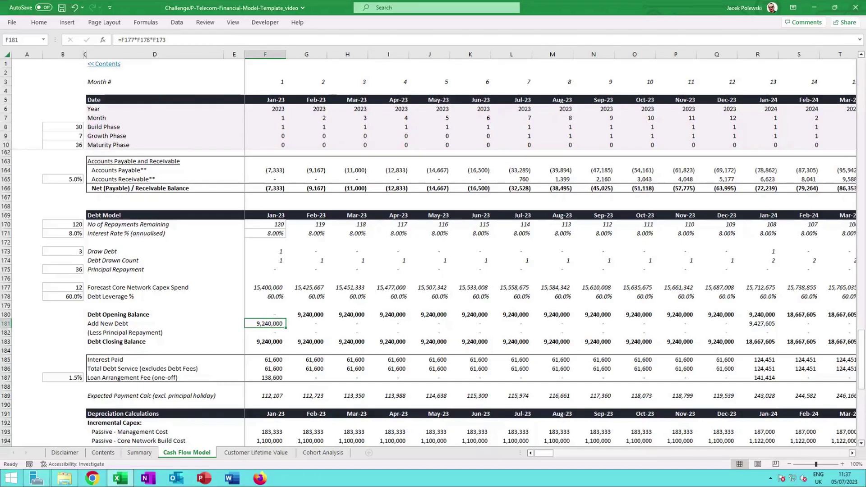
Step: Check the Jan-23 Debt Opening Balance formula and trace the cells referenced by Add New Debt
left_click(273, 317)
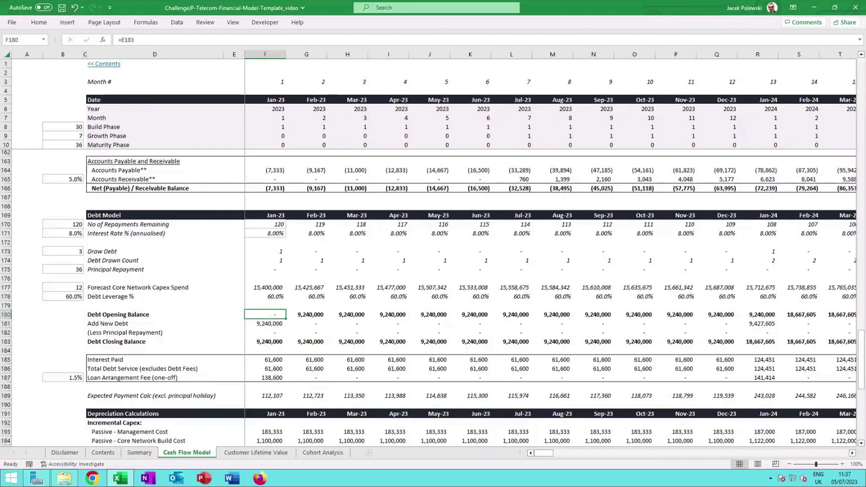
left_click(267, 324)
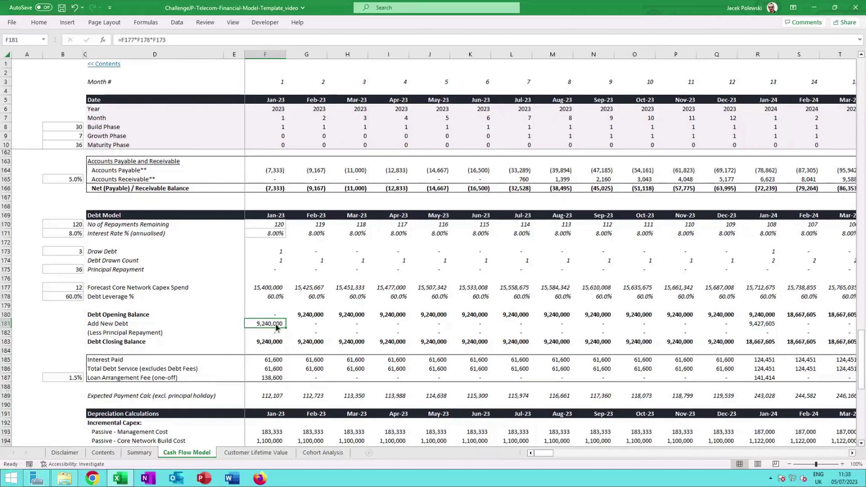
double_click(276, 327)
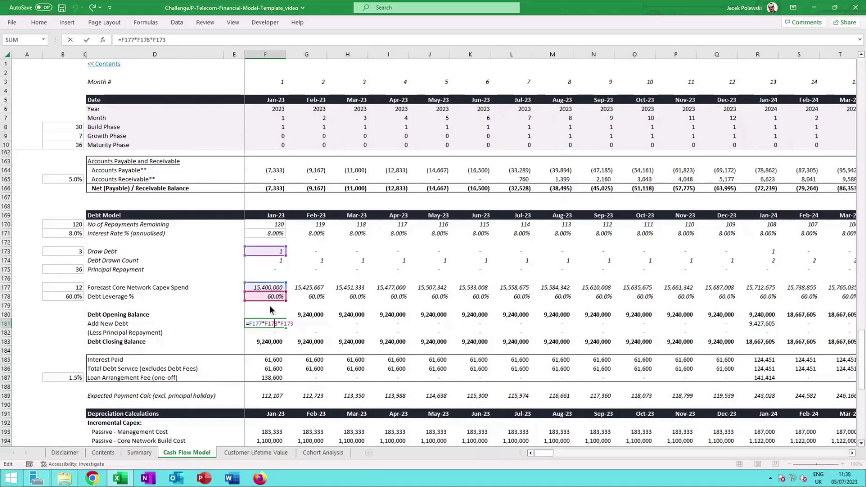
key("ctrl+Return")
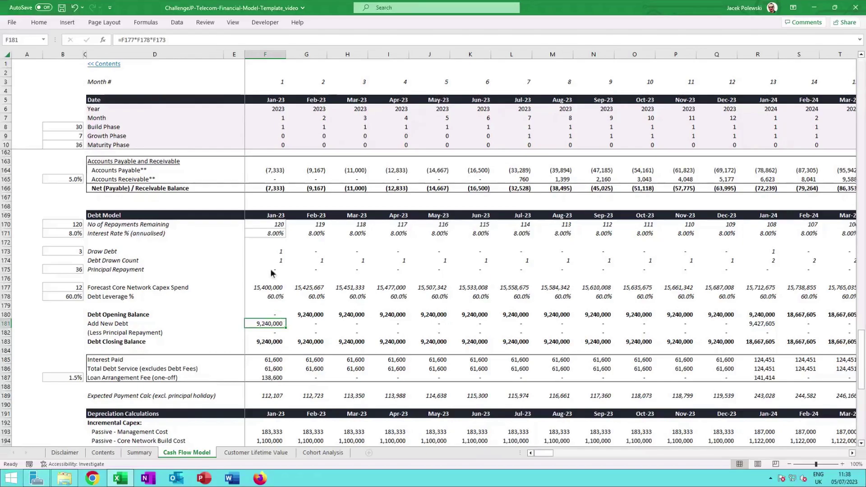
Step: Inspect the Jan-23 principal repayment formula and follow the Add New Debt row across to Jan-24
left_click(277, 334)
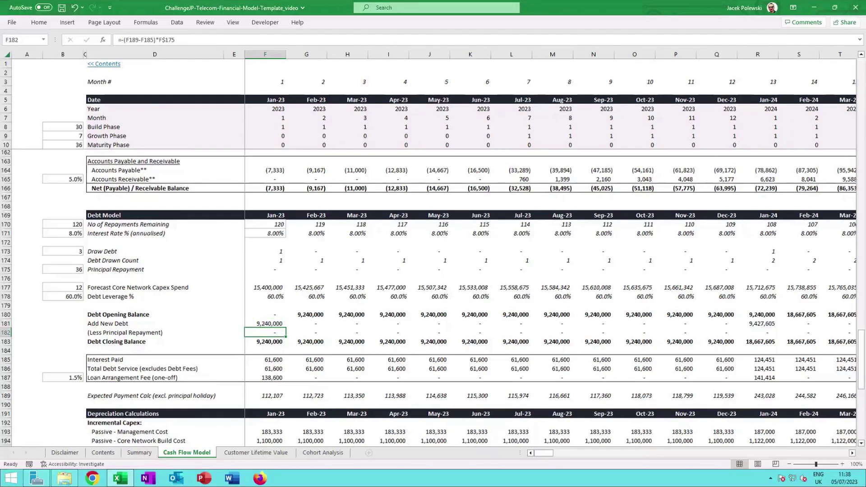
key("Up")
key("Right")
key("Right")
key("Right")
key("Right")
key("Right")
key("Right")
key("Right")
key("Right")
key("Right")
key("Right")
key("Right")
key("Right")
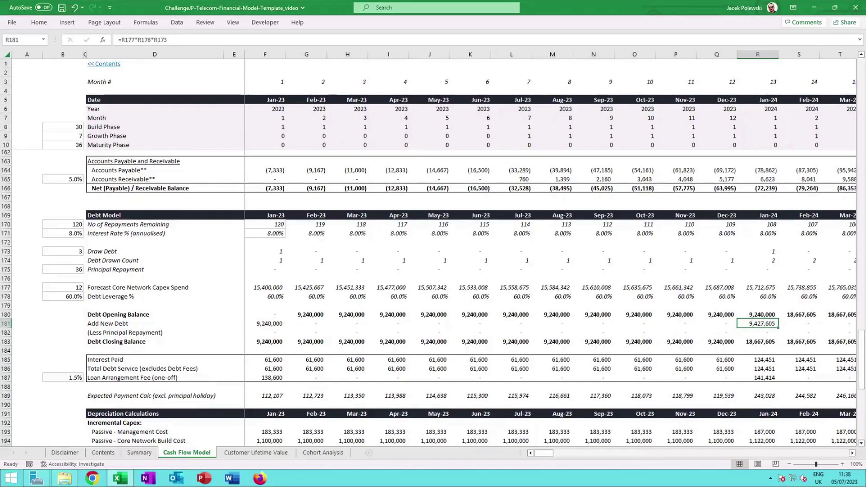
Step: Trace the Jan-24 Add New Debt formula and inspect the Forecast Core Network Capex Spend it draws on
double_click(762, 327)
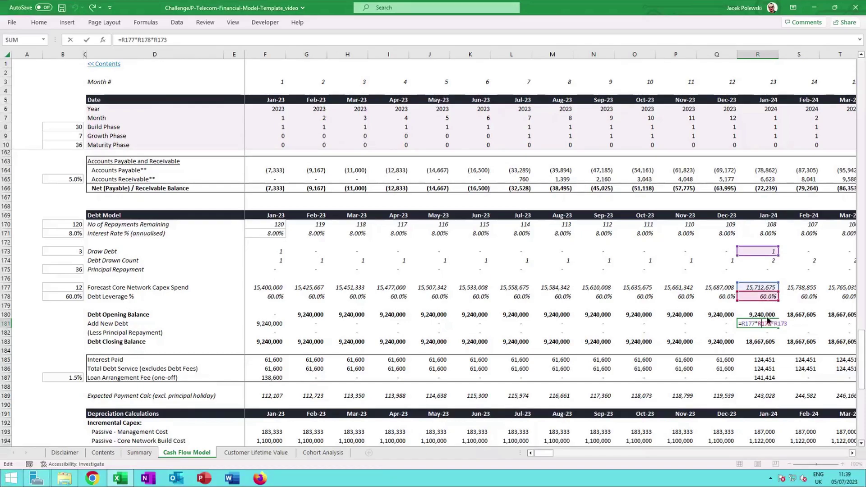
key("Escape")
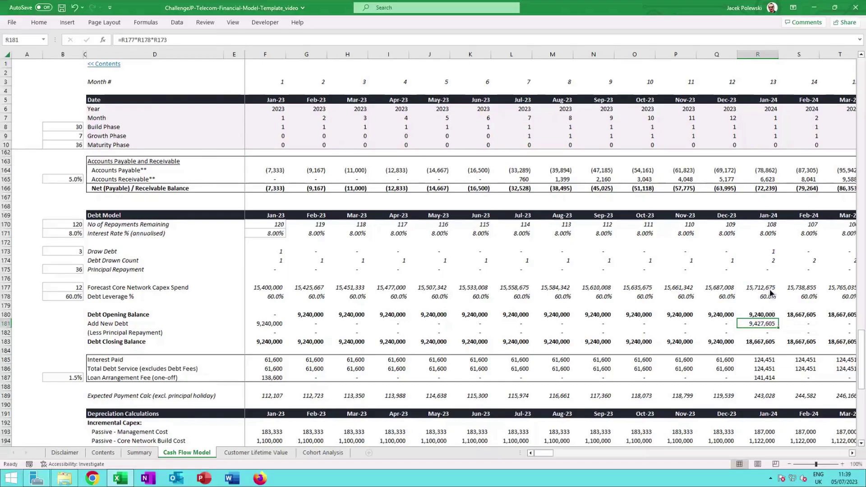
left_click(770, 290)
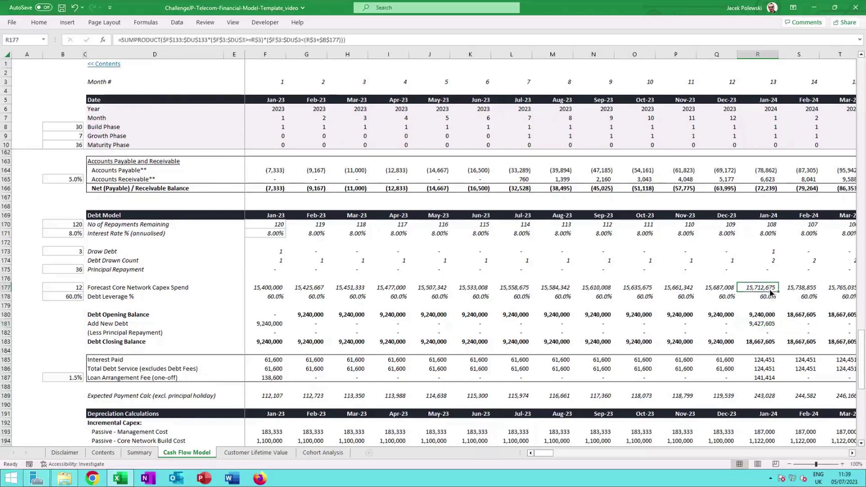
left_click(851, 453)
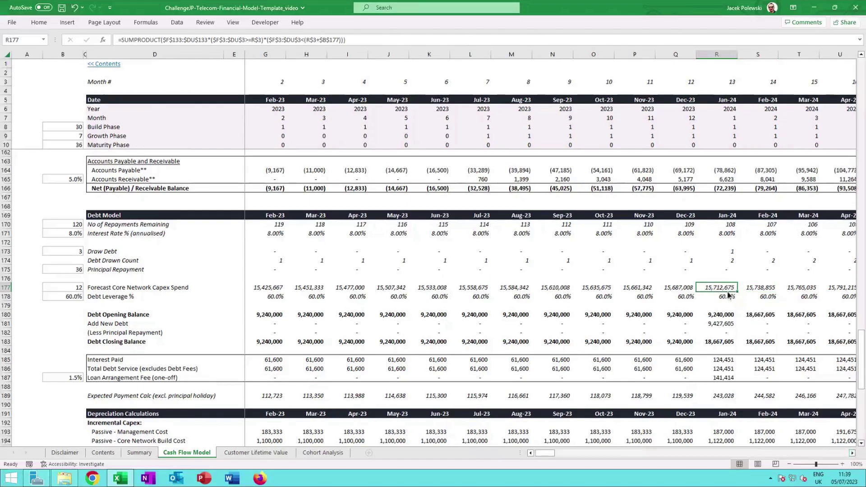
left_click(724, 325)
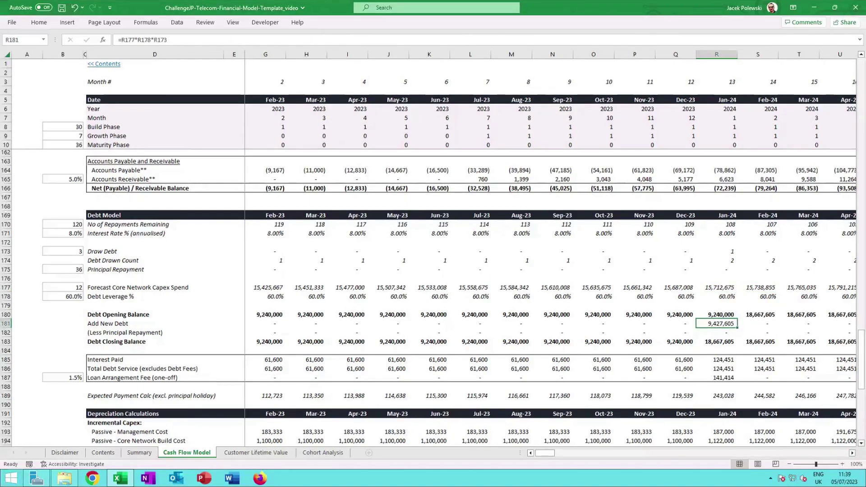
Step: Follow the Add New Debt row from Jan-24 to Jan-26 to find when further debt is drawn
key("Right")
key("Right")
key("Right")
key("Right")
key("Right")
key("Right")
key("Right")
key("Right")
key("Right")
key("Right")
key("Right")
key("Right")
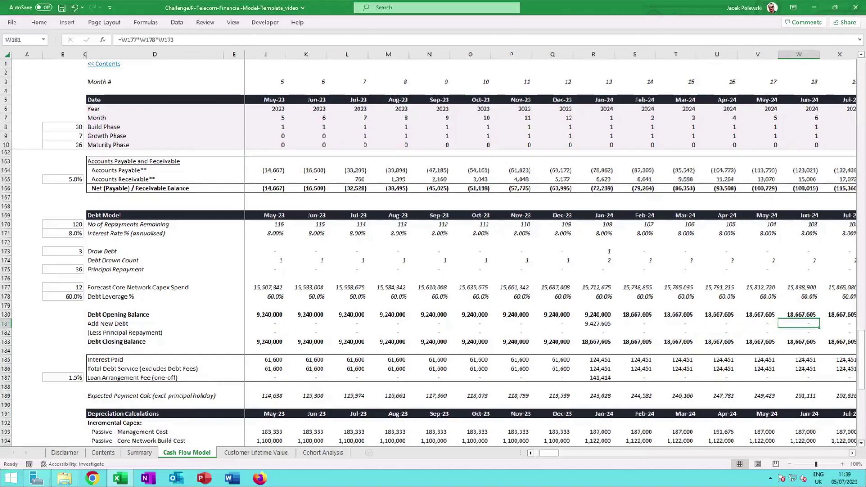
key("Right")
key("Right")
key("Right")
key("Right")
key("Right")
key("Right")
key("Right")
key("Right")
key("Right")
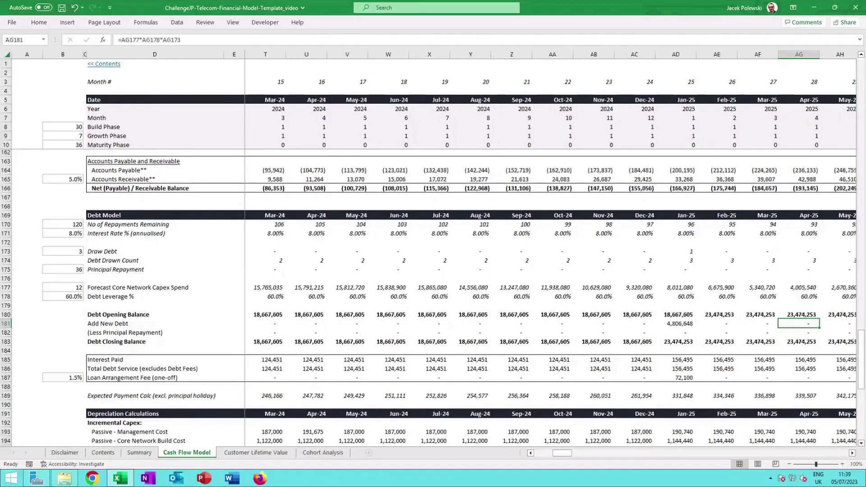
key("Right")
key("Right")
key("Right")
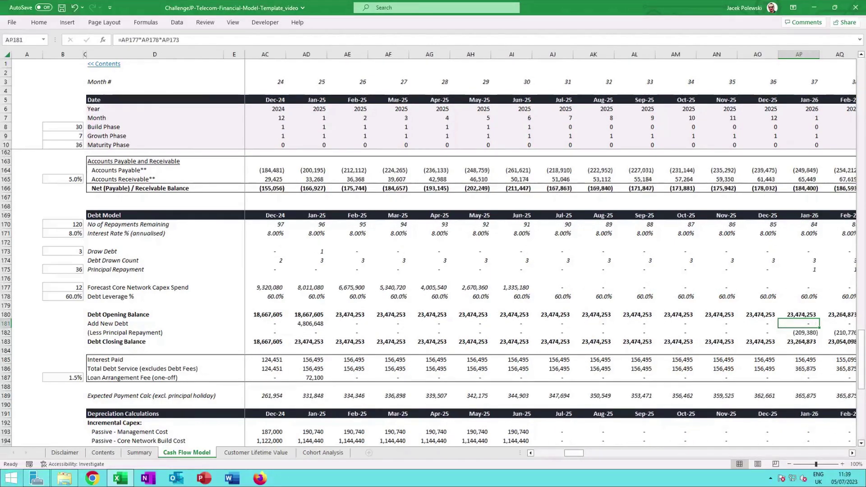
Step: Inspect the Jan-26 principal repayment formula and follow the Less Principal Repayment row across to Sep-26
key("Down")
scroll(550, 252, "right", 1)
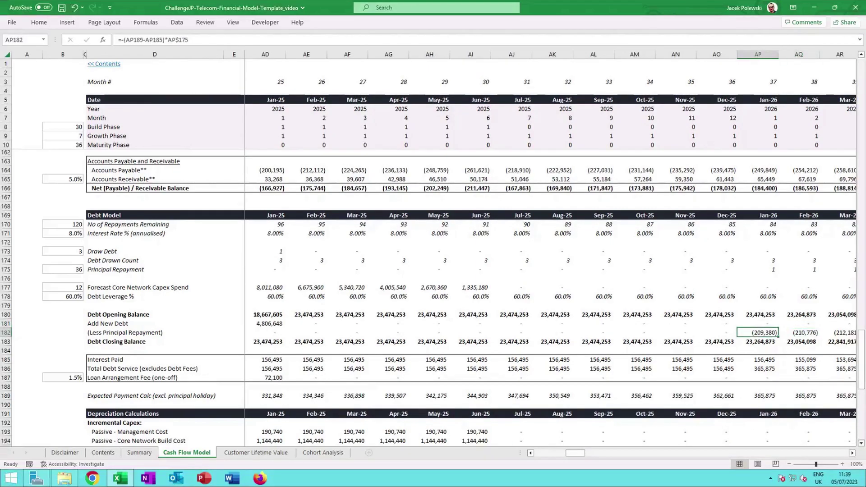
key("Right")
key("Right")
key("Right")
key("Right")
key("Right")
key("Right")
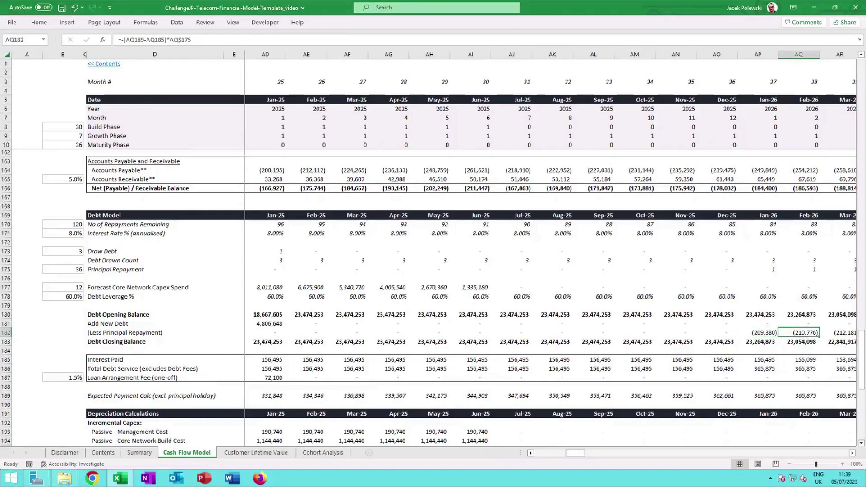
key("Right")
key("Right")
key("Right")
key("Right")
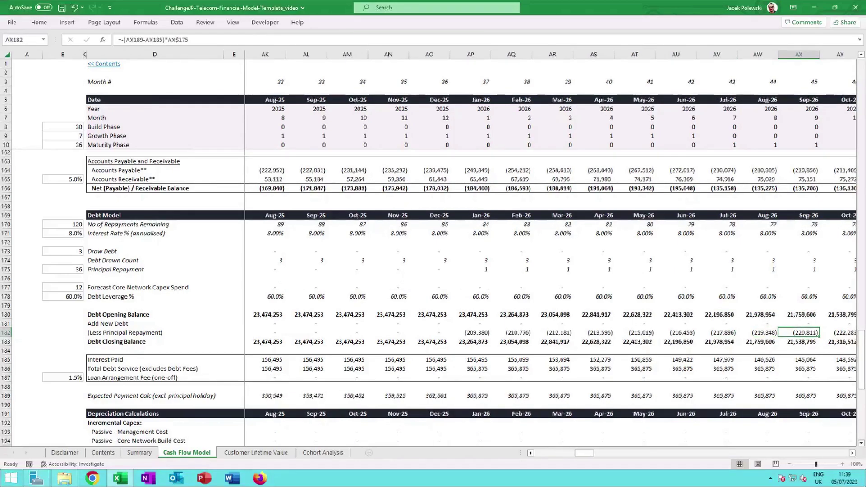
Step: Compare the principal repayment cells from Aug-25 onwards with those around Feb-26 to see when repayments start
key("Left")
key("Left")
key("Left")
key("Left")
key("Left")
key("Left")
key("Left")
key("Left")
key("Left")
key("Left")
key("Left")
key("Left")
key("Left")
key("Left")
key("Left")
key("Left")
key("Left")
key("Left")
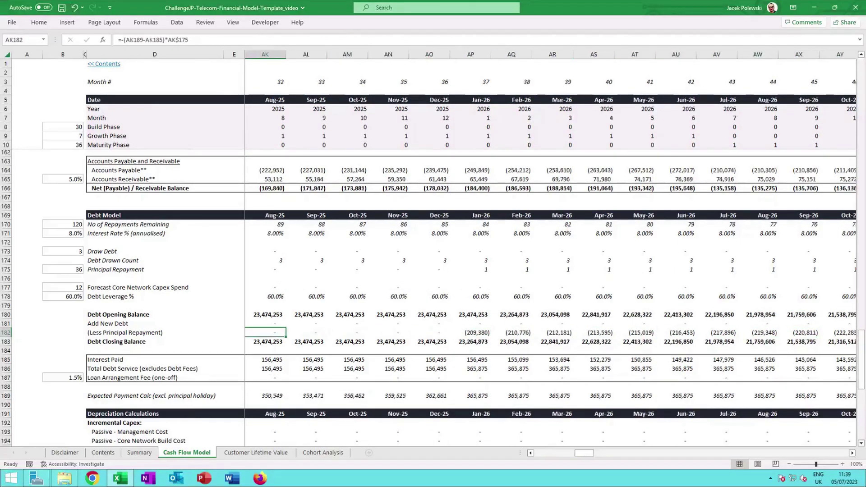
key("Right")
key("Right")
key("Right")
key("Right")
key("Right")
key("Right")
key("Right")
key("Right")
key("Right")
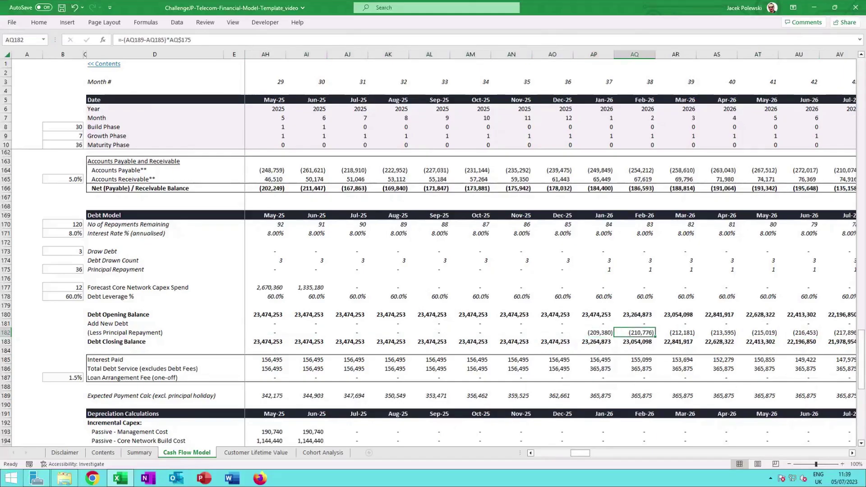
Step: Follow the Less Principal Repayment row back to Jan-23 to review the principal holiday period
key("Left")
key("Left")
key("Left")
key("Left")
key("Left")
key("Left")
key("Left")
key("Left")
key("Left")
key("Left")
key("Left")
key("Left")
key("Left")
key("Left")
key("Left")
key("Left")
key("Left")
key("Left")
key("Left")
key("Left")
key("Left")
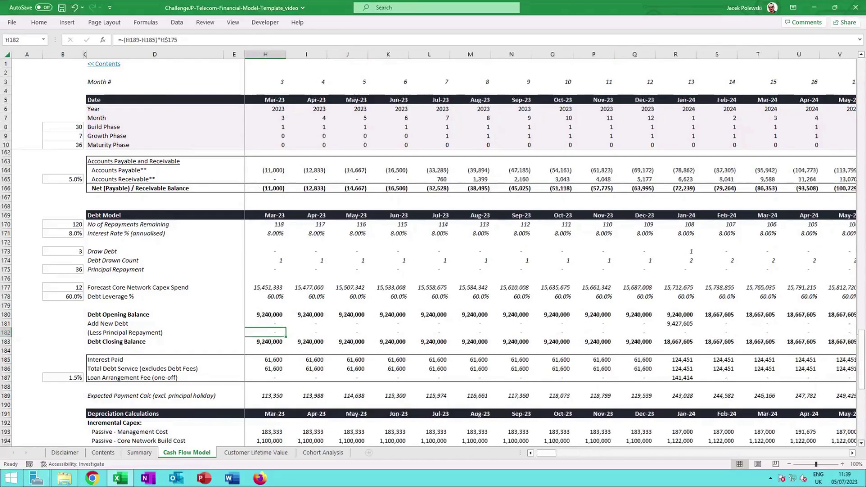
key("Left")
key("Left")
key("Left")
key("Left")
key("Left")
key("Left")
key("Left")
key("Right")
key("Right")
key("Right")
key("Right")
key("Right")
key("Right")
key("Right")
key("Right")
key("Left")
key("Left")
key("Left")
key("Left")
key("Right")
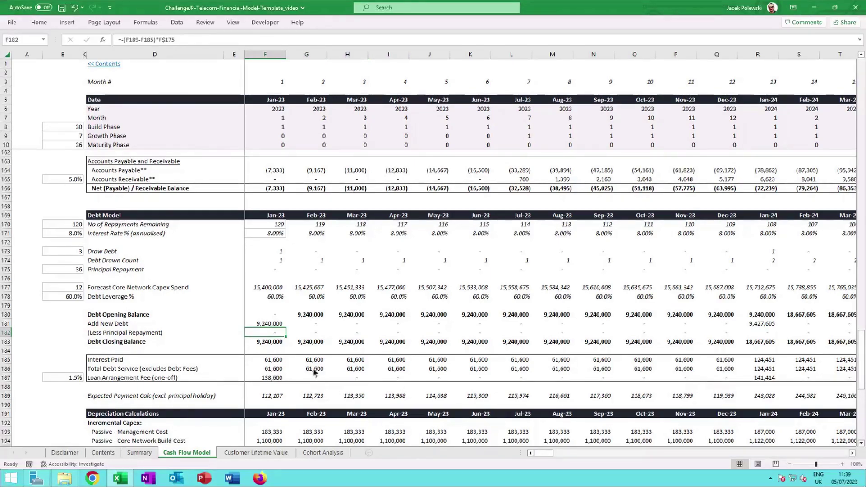
Step: Trace the cells referenced by the Jan-23 Interest Paid formula in the Debt Model
left_click(275, 360)
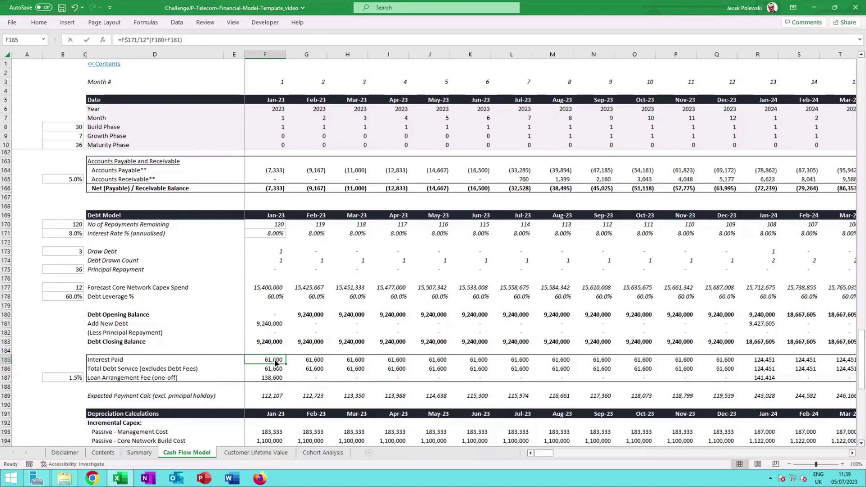
double_click(275, 360)
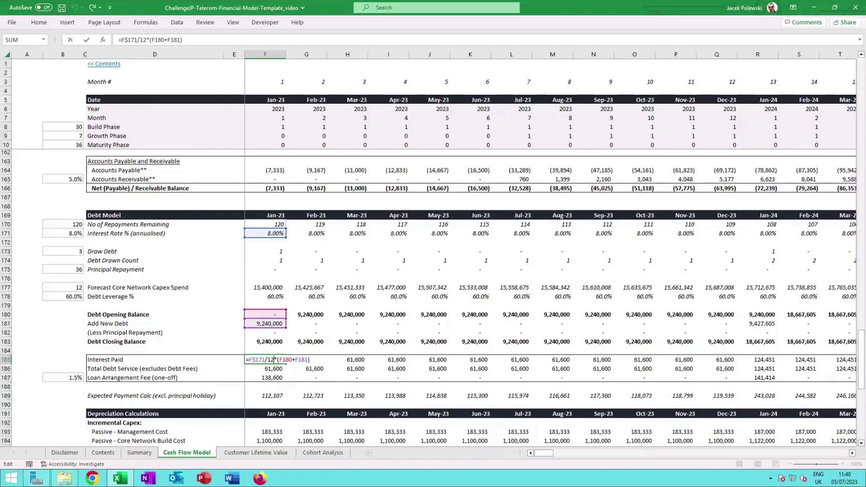
key("ctrl+Return")
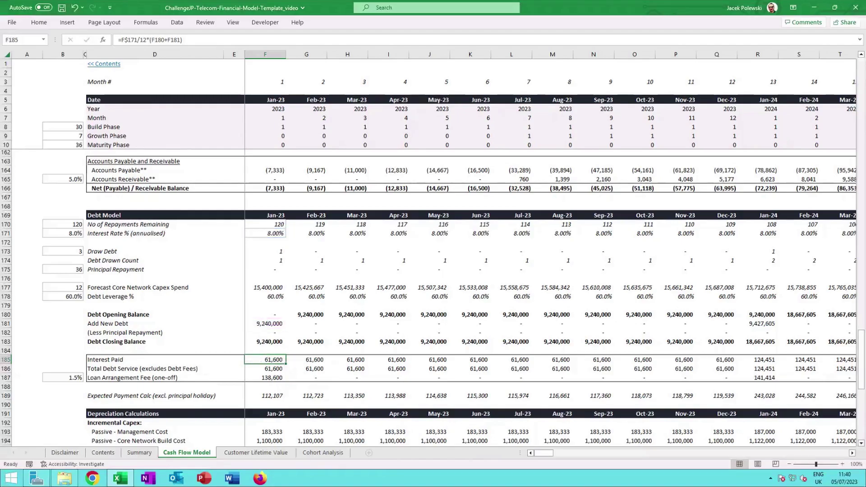
Step: Trace the cells referenced by the Jan-23 one-off Loan Arrangement Fee formula
key("Down")
key("Down")
key("Down")
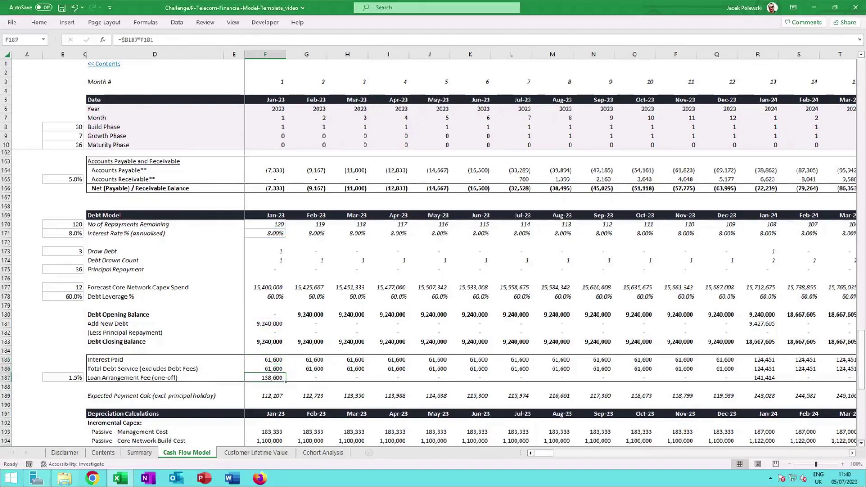
key("Up")
double_click(271, 377)
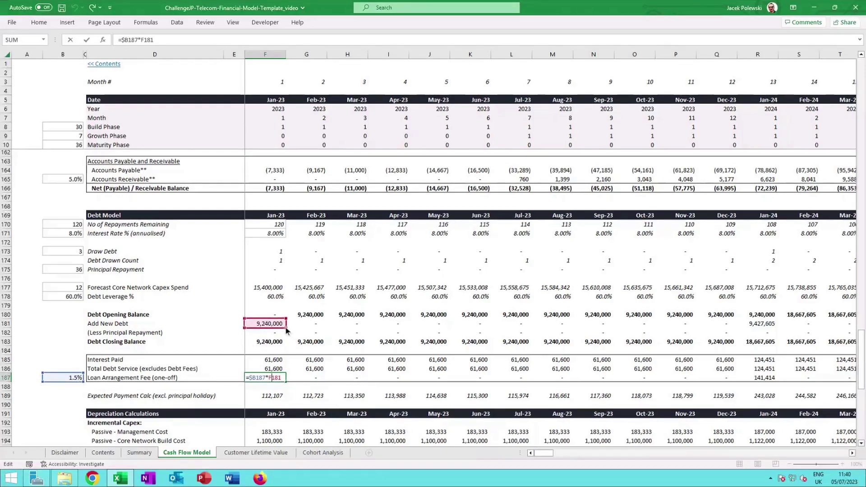
key("Escape")
Step: Inspect the Jan-23 Expected Payment Calc and examine the rate, nper and pv arguments of the Mar-23 PMT formula
key("Down")
key("Down")
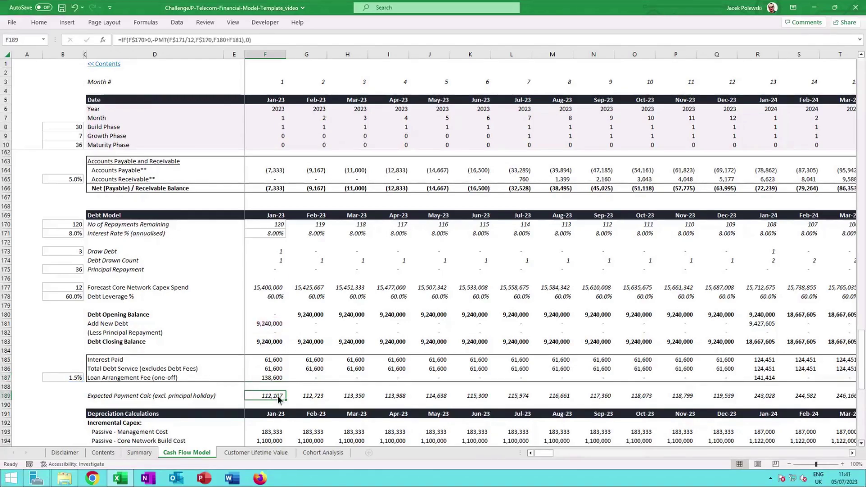
scroll(329, 321, "down", 2)
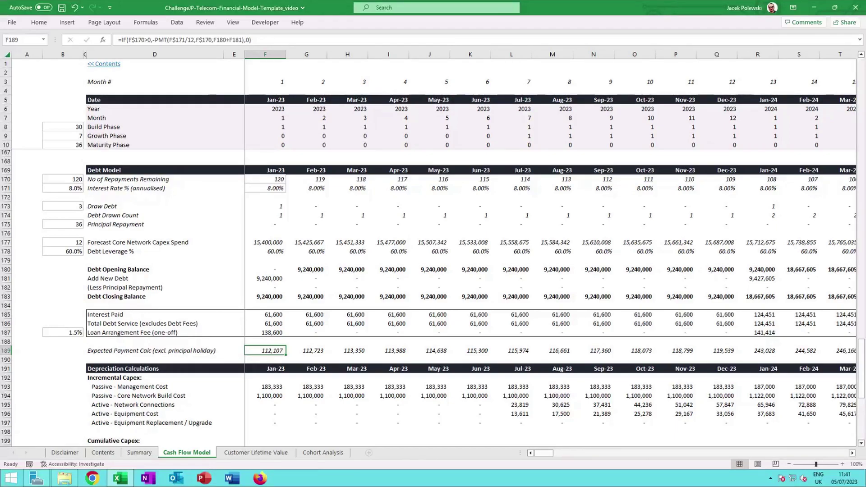
left_click(357, 351)
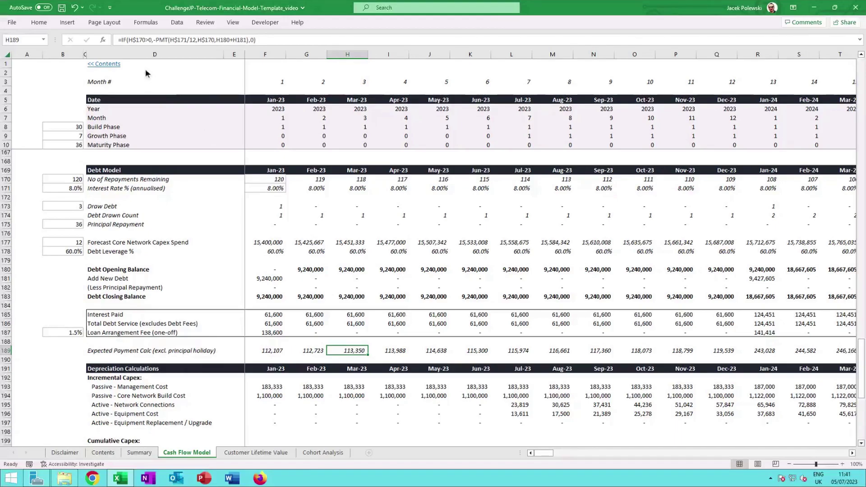
left_click(158, 40)
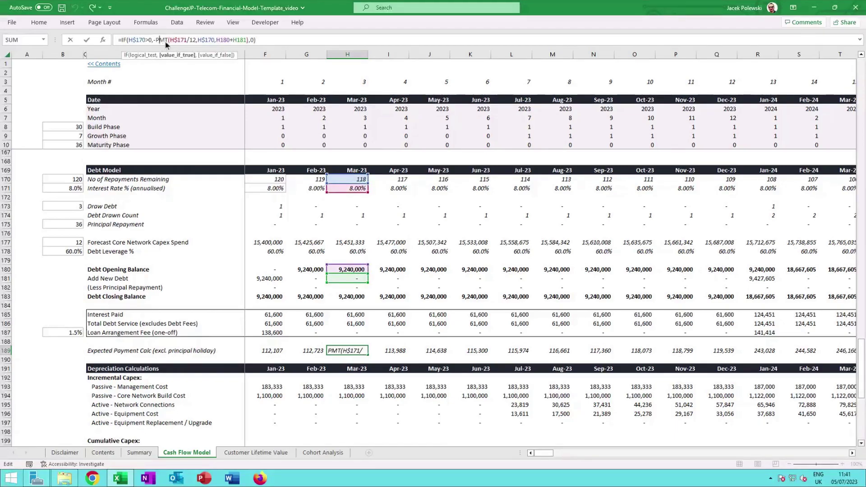
left_click(176, 40)
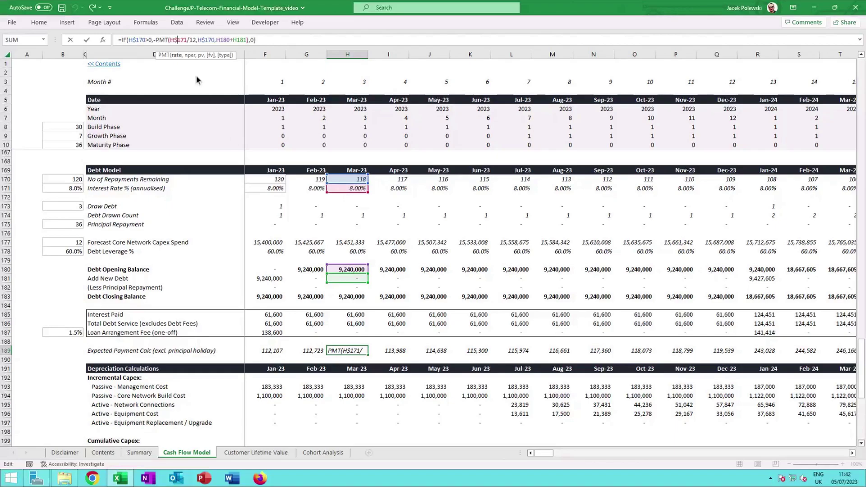
left_click(204, 42)
left_click(222, 39)
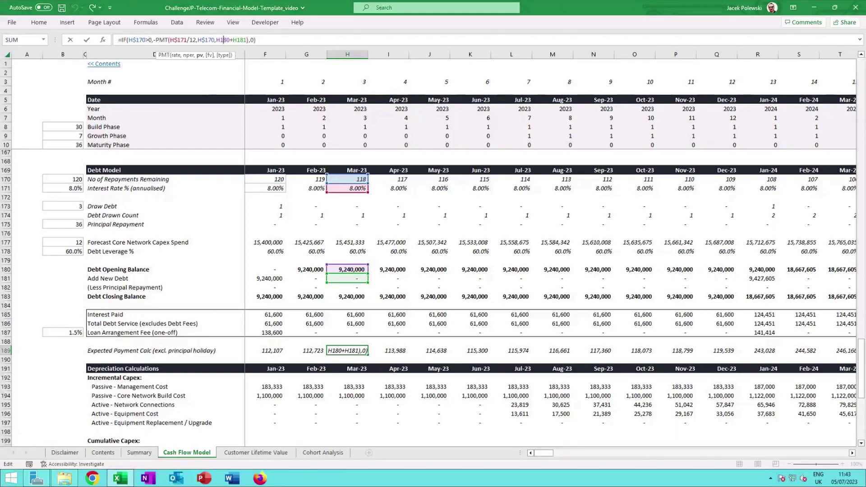
key("ctrl+Return")
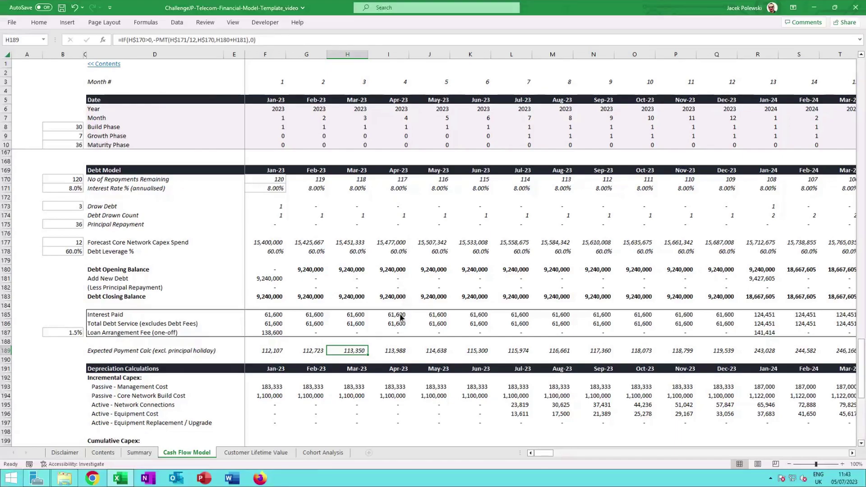
Step: Follow the Expected Payment Calc row from Apr-23 past Mar-26 to see how the payment develops
left_click(394, 352)
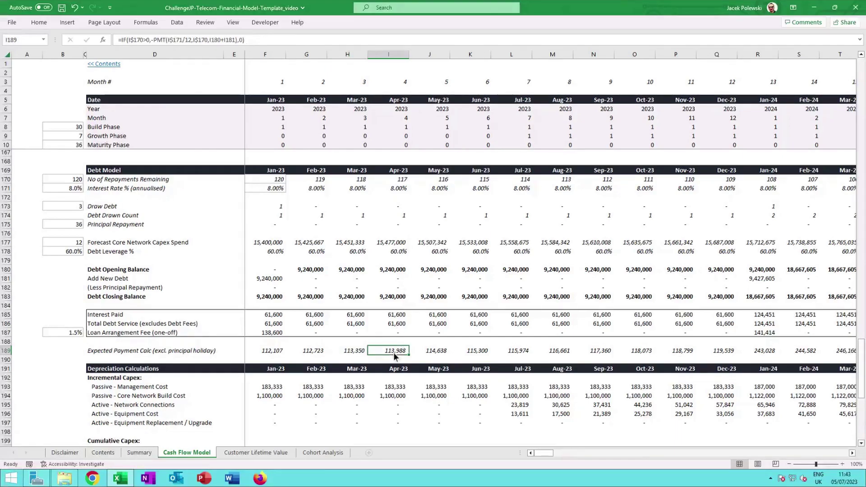
key("Right")
key("Right")
key("Right")
key("Right")
key("Right")
key("Right")
key("Right")
key("Right")
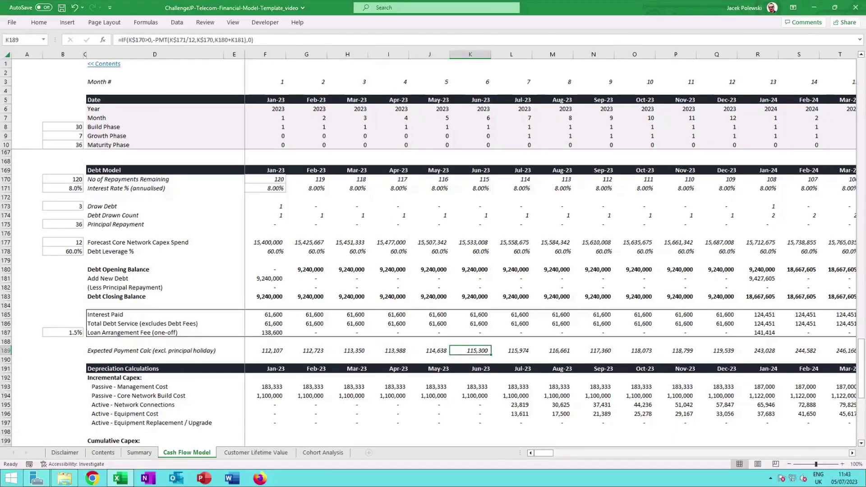
key("Right")
key("Right")
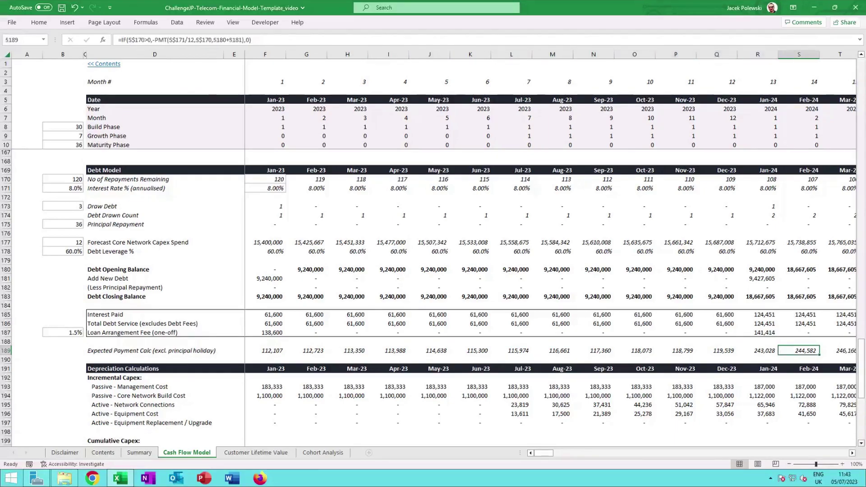
key("Right")
key("Right")
key("Right")
key("Right")
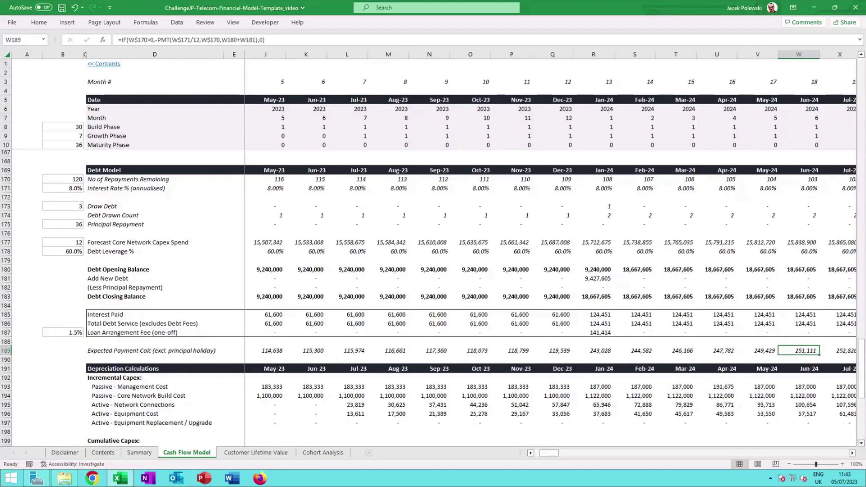
key("Right")
key("Right")
key("Right")
key("Right")
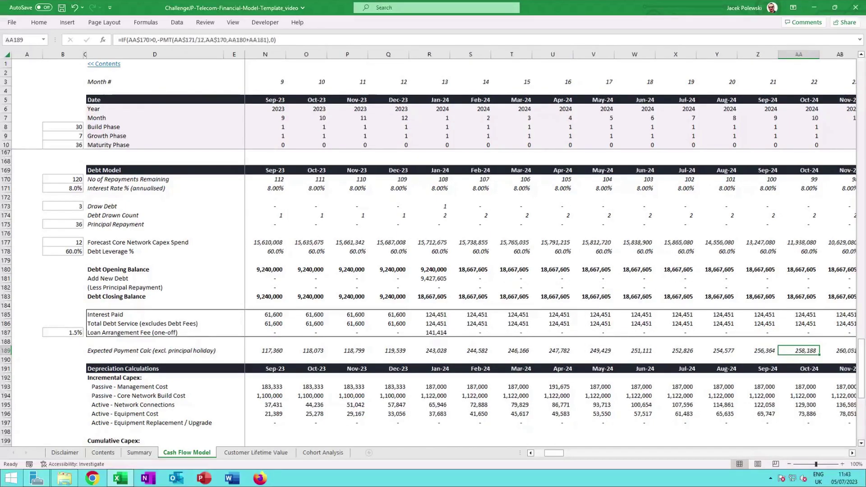
key("Right")
key("Right")
key("Right")
key("Right")
key("Right")
key("Right")
key("Right")
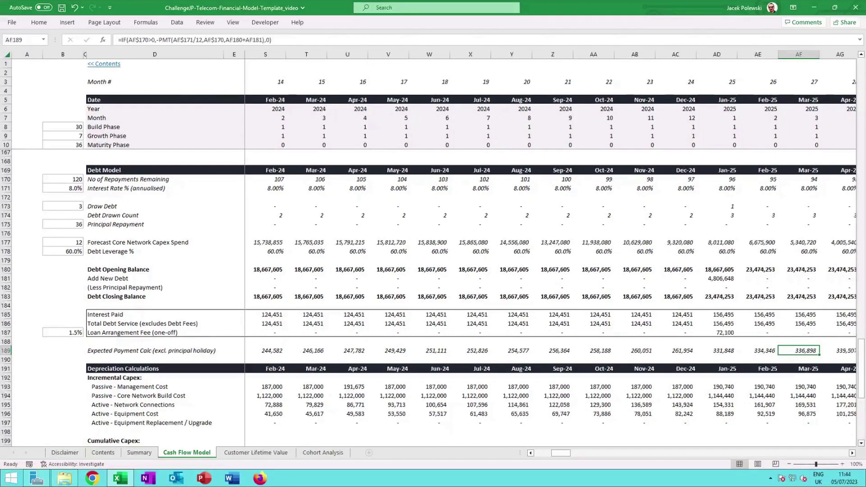
key("Right")
key("Right")
key("Right")
key("Right")
key("Right")
key("Right")
key("Right")
key("Right")
key("Right")
key("Right")
key("Right")
key("Right")
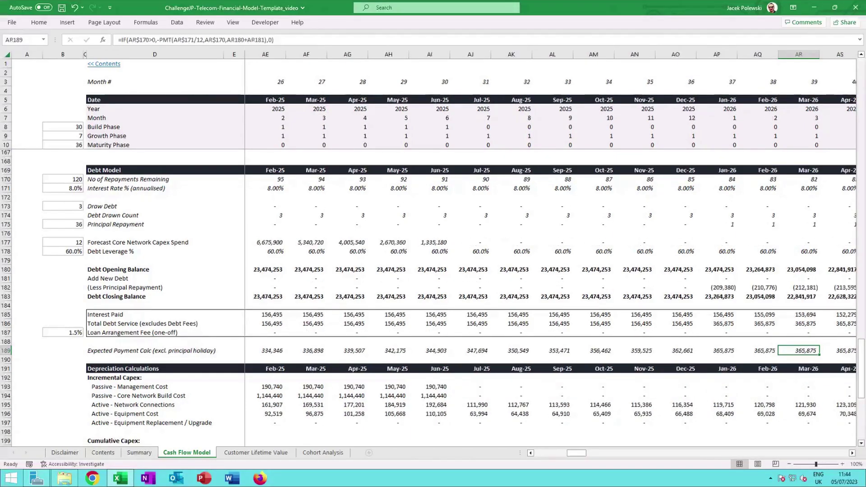
key("Right")
Step: Compare the Jan-26 and Feb-26 expected payments and examine the PMT arguments in the Jan-26 formula
key("Left")
key("Left")
key("Left")
key("Left")
key("Left")
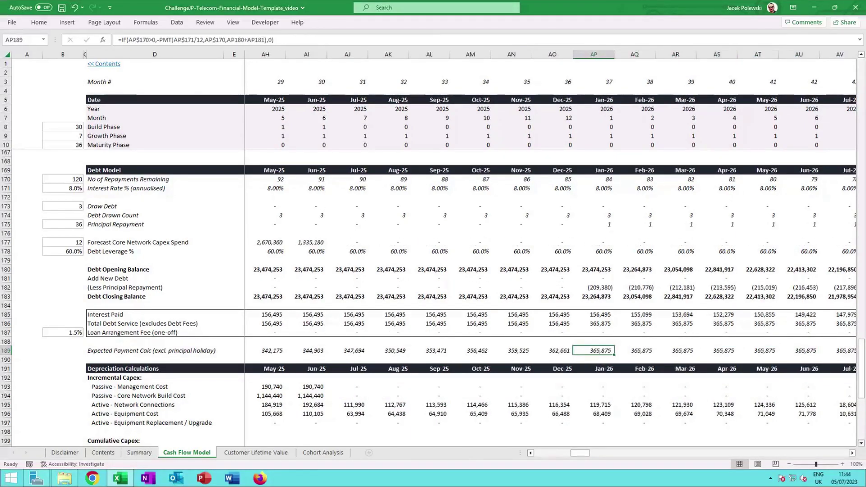
left_click(632, 350)
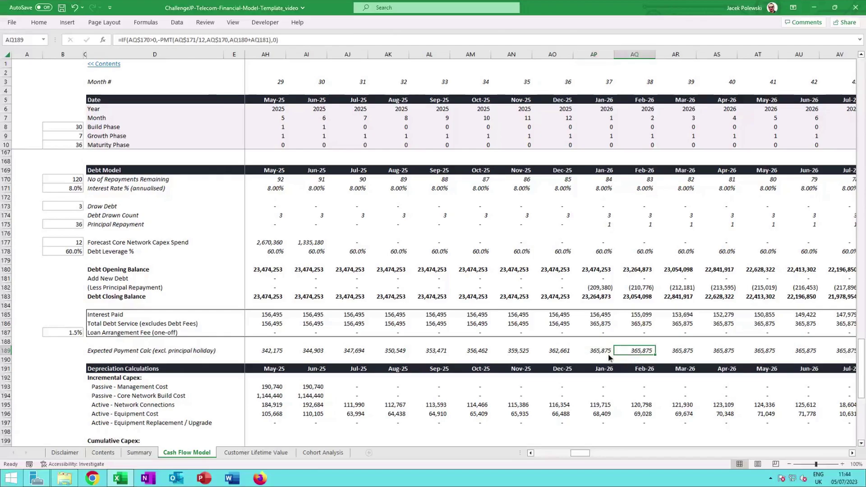
left_click(602, 352)
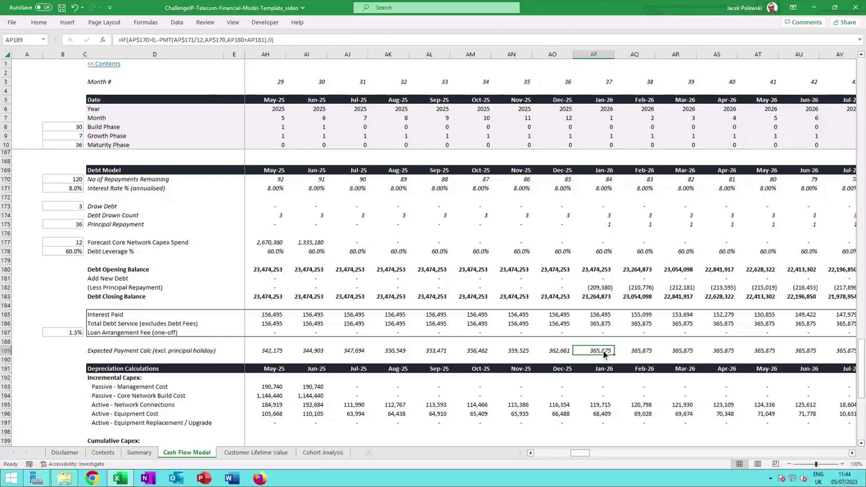
double_click(602, 350)
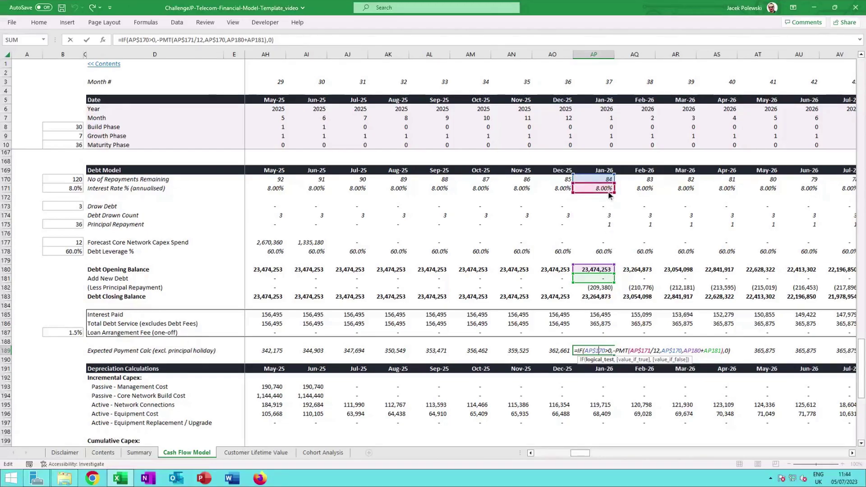
left_click(637, 350)
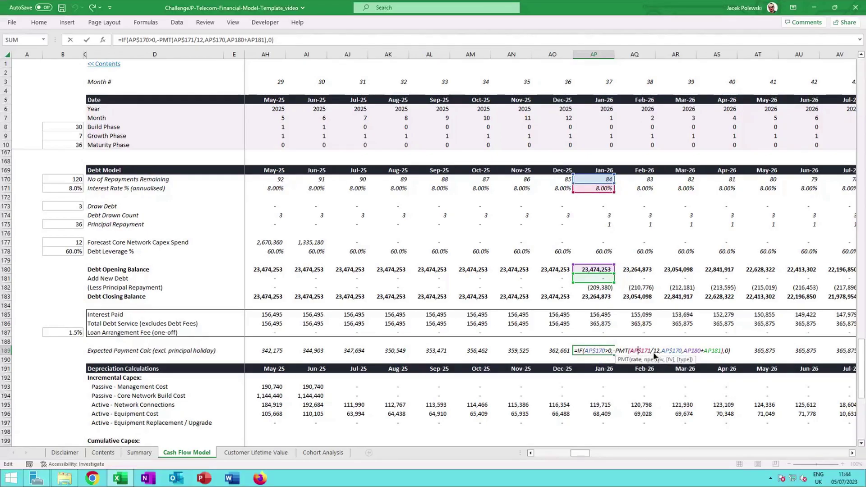
left_click(672, 350)
key("ctrl+Return")
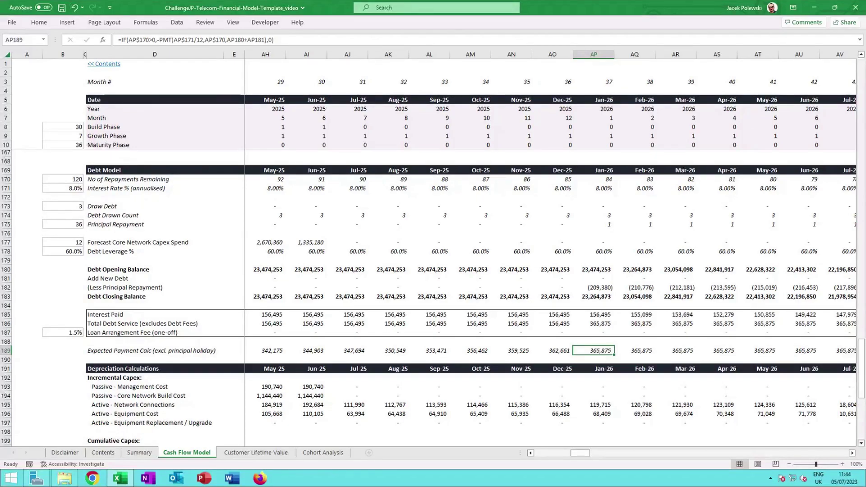
Step: Trace the Jan-26 Interest Paid formula and check the Jan-26 principal repayment formula that subtracts it
left_click(602, 316)
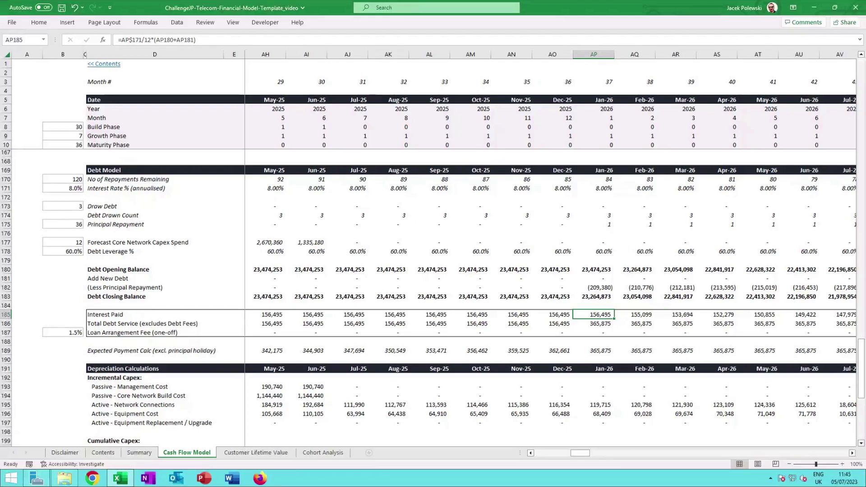
double_click(605, 315)
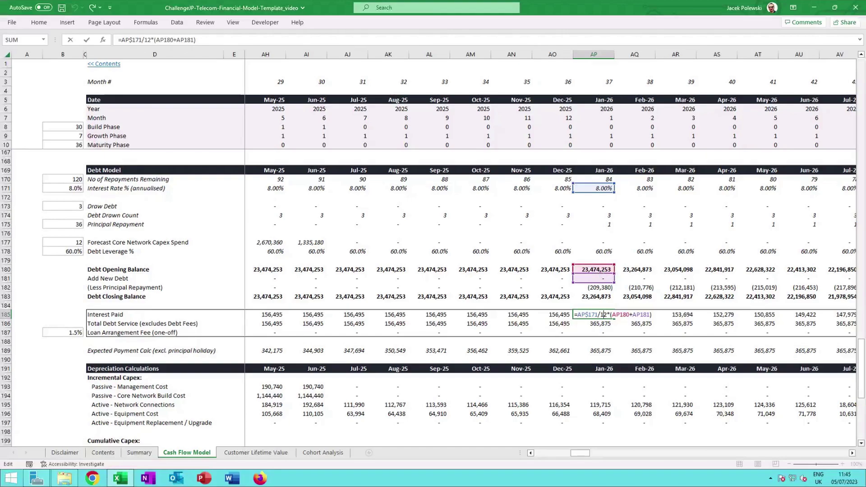
left_click(599, 287)
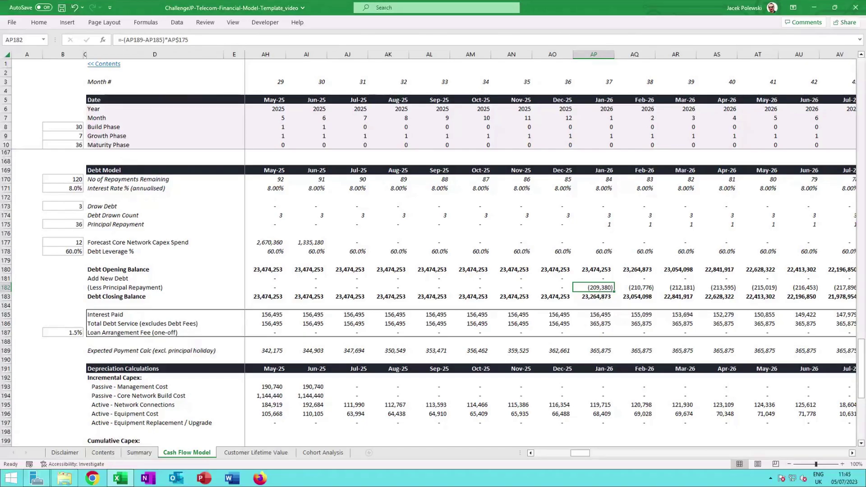
Step: Follow the principal repayment row forward from Jan-26 to see how the monthly repayments develop
key("Right")
key("Right")
key("Right")
key("Right")
key("Right")
key("Right")
key("Right")
key("Right")
key("Right")
key("Right")
key("Right")
key("Right")
key("Right")
key("Right")
key("Right")
key("Right")
key("Right")
key("Right")
key("Right")
key("Right")
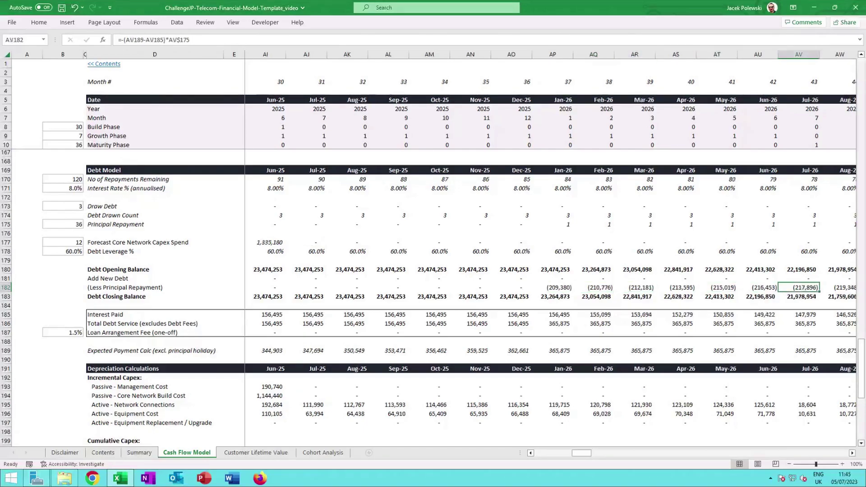
Step: Follow the Debt Closing Balance row through to Dec-32 to check how the loan is paid down over its term
key("Down")
key("Right")
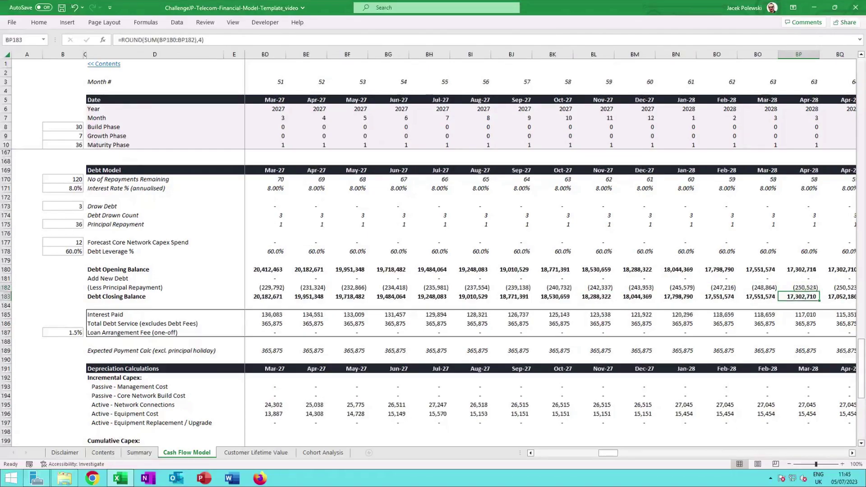
key("Right")
key("Right")
key("Right")
key("Right")
key("Right")
key("Right")
key("Right")
key("Right")
key("Right")
key("Right")
key("Right")
key("Right")
key("Right")
key("Right")
key("Right")
key("Right")
key("Right")
key("Right")
key("Right")
key("Right")
key("Right")
key("Right")
key("Right")
key("Right")
key("Right")
key("Right")
key("Right")
key("Right")
key("Right")
key("Right")
key("Right")
key("Right")
key("Right")
key("Right")
key("Right")
key("Right")
key("Right")
key("Right")
key("Right")
key("Right")
key("Right")
key("Right")
key("Right")
key("Right")
key("Right")
key("Right")
key("Right")
key("Right")
key("Right")
key("Right")
key("Right")
key("Right")
key("Right")
key("Right")
key("Right")
key("Right")
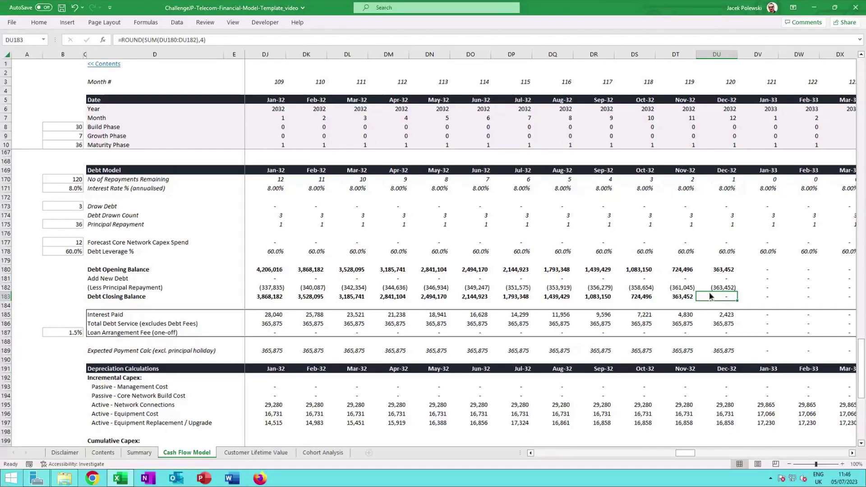
Step: Go back to the cash flow's first months and inspect the Jan-23 New Debt and Jan-24 Debt Repayment links to the Debt Model
left_click_drag(683, 453, 494, 440)
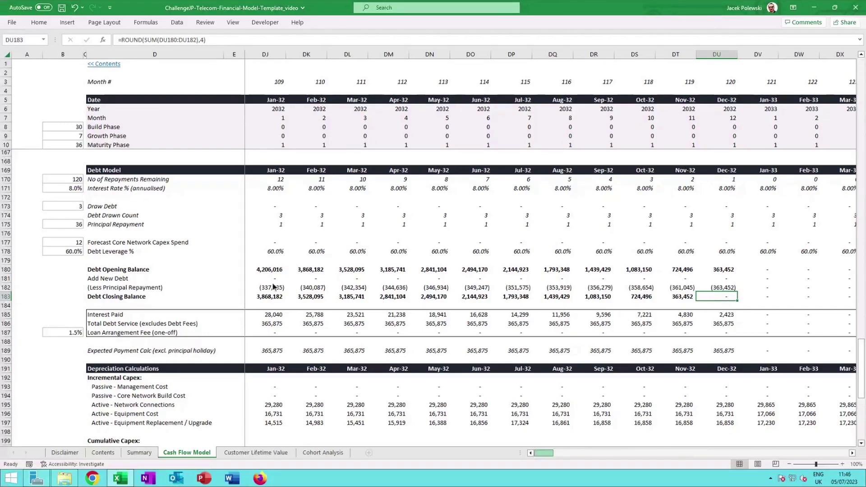
scroll(196, 239, "up", 11)
scroll(196, 275, "up", 2)
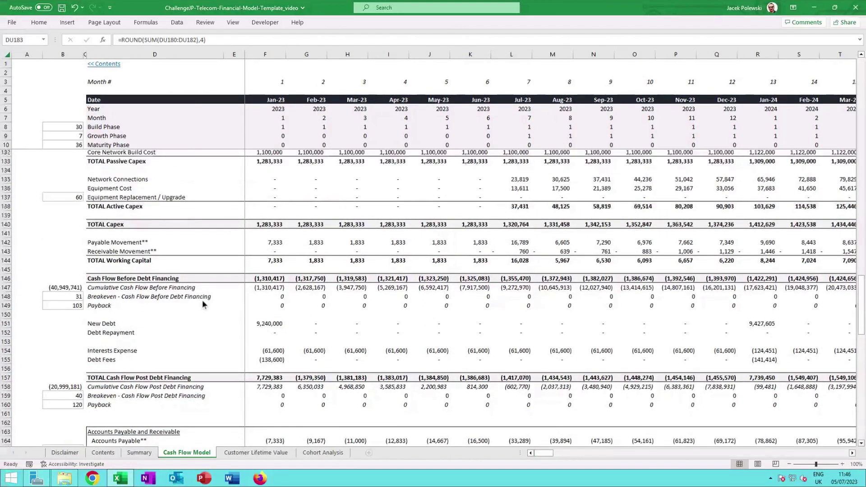
scroll(179, 318, "down", 2)
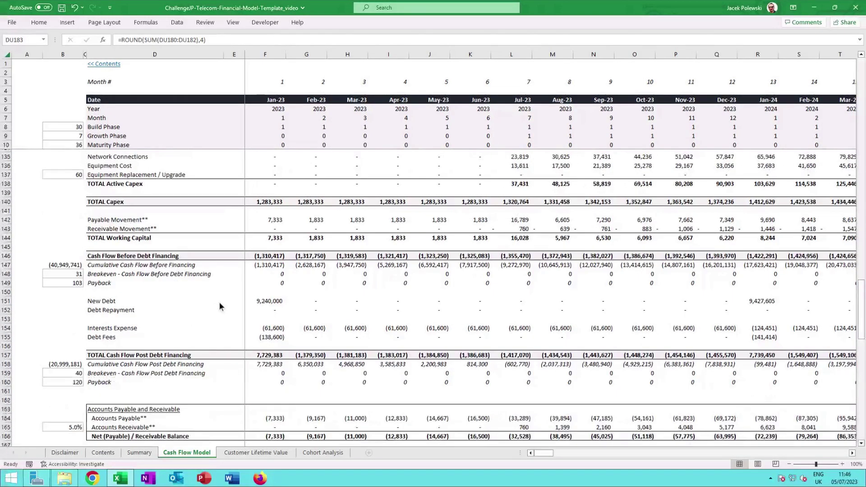
left_click(269, 301)
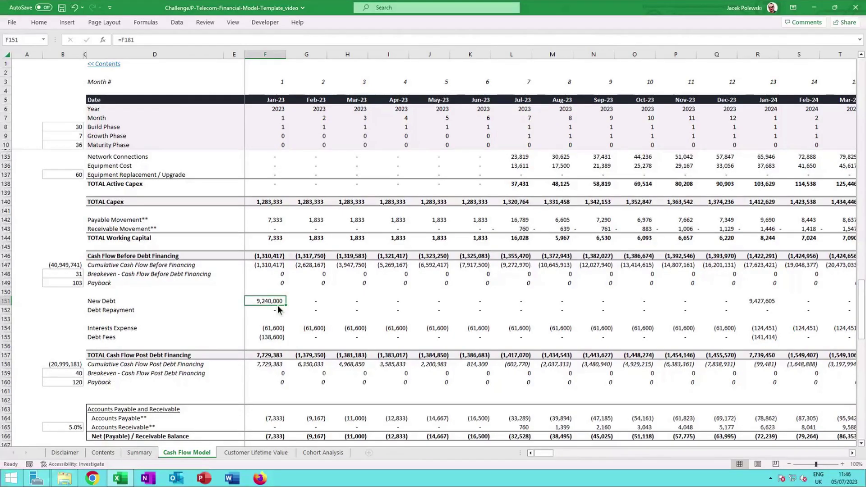
left_click(756, 310)
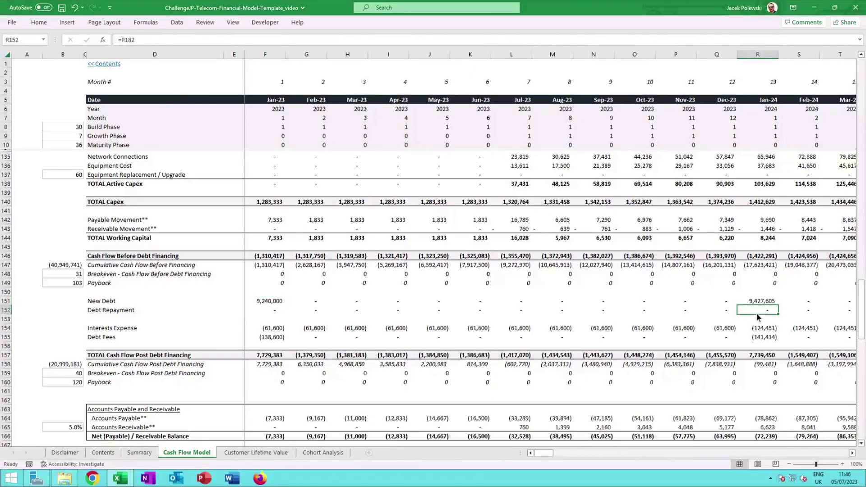
Step: Follow the Debt Repayment row from Jan-24 to Dec-25 to check the months before principal repayments start
key("Right")
key("Right")
key("Right")
key("Right")
key("Right")
key("Right")
key("Right")
key("Right")
key("Right")
key("Right")
key("Right")
key("Right")
key("Right")
key("Right")
key("Right")
key("Right")
key("Right")
key("Right")
key("Right")
key("Right")
key("Right")
key("Right")
key("Right")
key("Right")
key("Right")
key("Right")
key("Right")
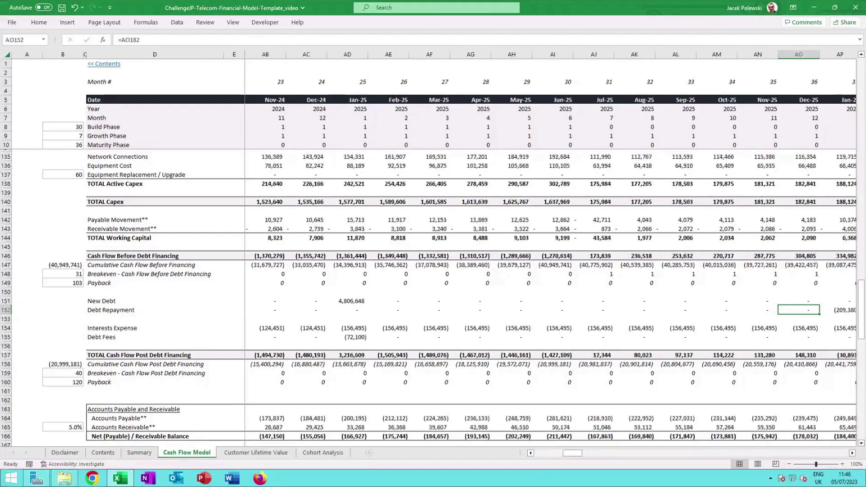
Step: Check the Interests Expense and Debt Fees rows across the months from Dec-25 back to Aug-25
key("Down")
key("Down")
key("Down")
key("Left")
key("Left")
key("Up")
key("Left")
key("Left")
key("Left")
key("Left")
key("Left")
key("Left")
key("Down")
key("Down")
key("Down")
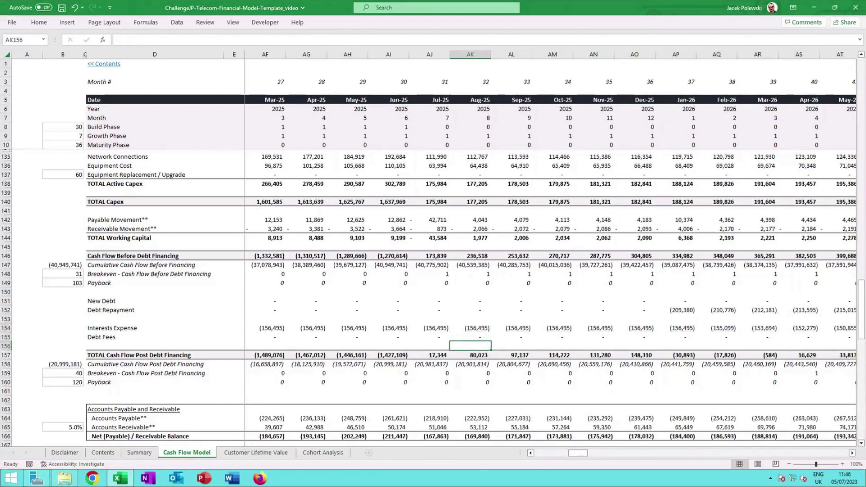
Step: Trace TOTAL Cash Flow Post Debt Financing back to Jan-24 and examine which rows its formula adds up
key("Left")
key("Left")
key("Left")
key("Left")
key("Left")
key("Left")
key("Left")
key("Left")
key("Left")
key("Left")
key("Left")
key("Left")
key("Left")
key("Left")
key("Left")
key("Left")
key("Left")
key("Left")
key("Left")
key("Left")
key("Left")
key("Left")
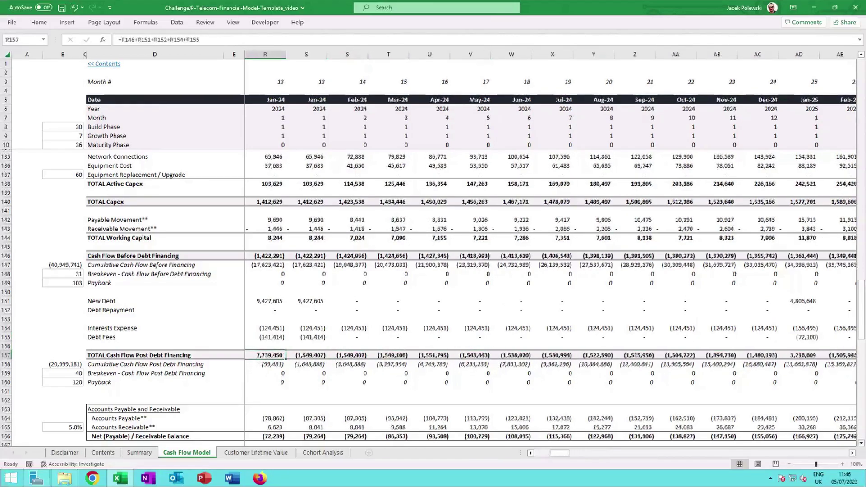
Step: Follow the Cumulative Cash Flow Post Debt Financing row from Jan-24 through to mid-2025, checking how each month adds to the previous balance
key("Right")
key("Down")
key("Right")
key("Right")
key("Right")
key("Right")
key("Right")
key("Right")
key("Right")
key("Right")
key("Right")
key("Right")
key("Right")
key("Right")
key("Right")
key("Right")
key("Right")
key("Right")
key("Right")
key("Right")
key("Right")
key("Right")
key("Right")
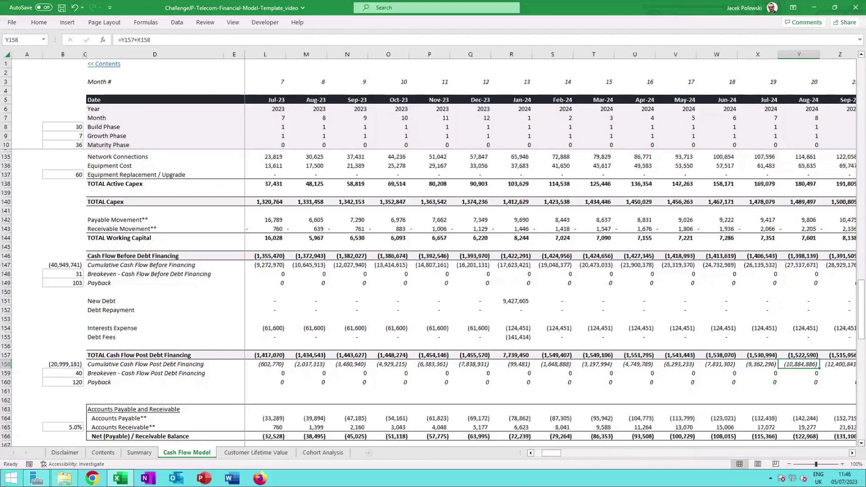
key("Right")
key("Right")
key("Right")
key("Right")
key("Right")
key("Right")
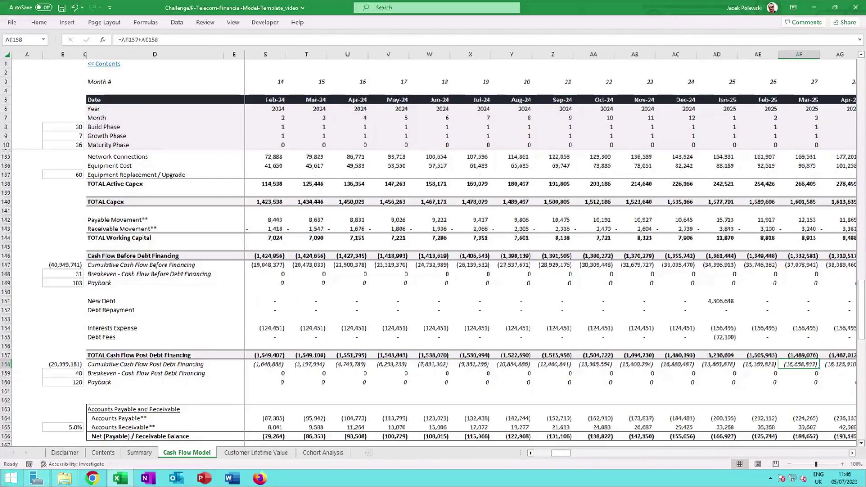
key("Left")
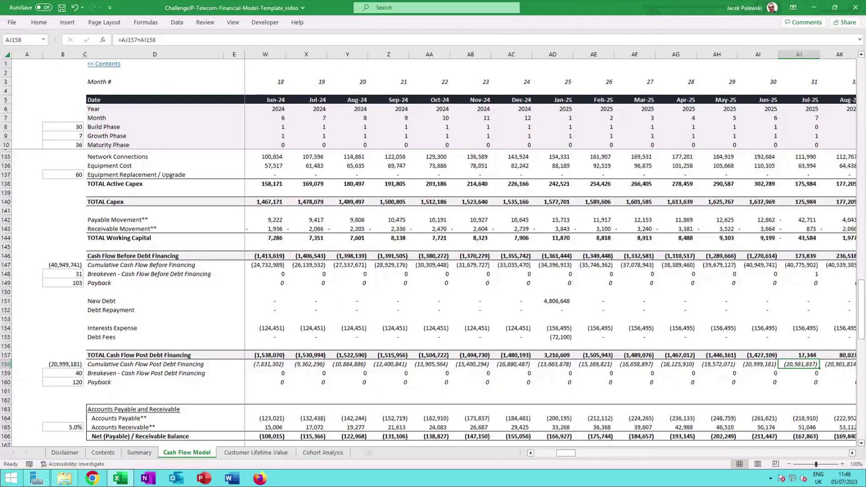
Step: Continue along the Cumulative Cash Flow Post Debt Financing row to Jul-26, examining the months after the build phase ends
key("Right")
key("Right")
key("Right")
key("Right")
key("Right")
key("Right")
key("Right")
key("Right")
key("Right")
key("Right")
key("Right")
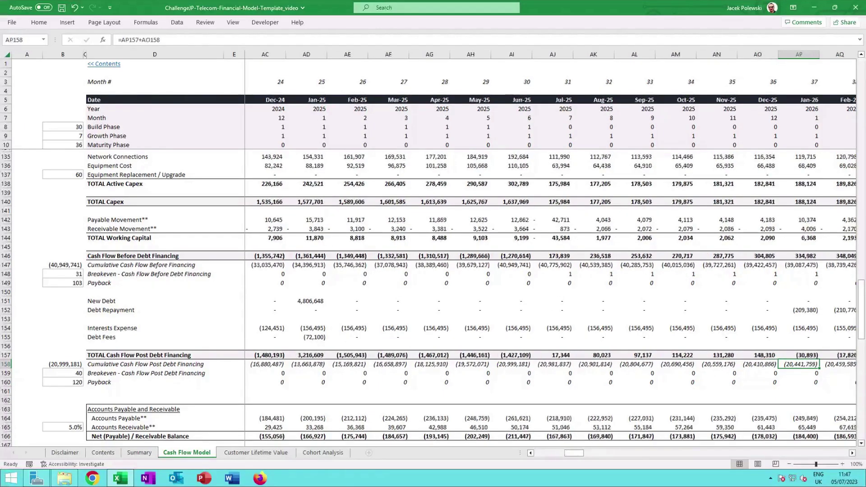
key("Right")
key("Right")
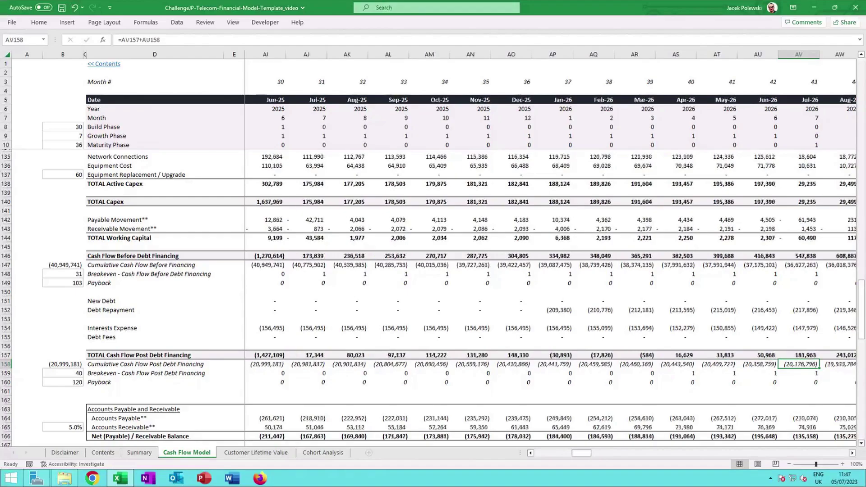
Step: Trace Cumulative Cash Flow Post Debt Financing back past Dec-25 and Apr-25 to the row's minimum-value cell in column B
key("Left")
key("Left")
key("Left")
key("Left")
key("Left")
key("Left")
key("Left")
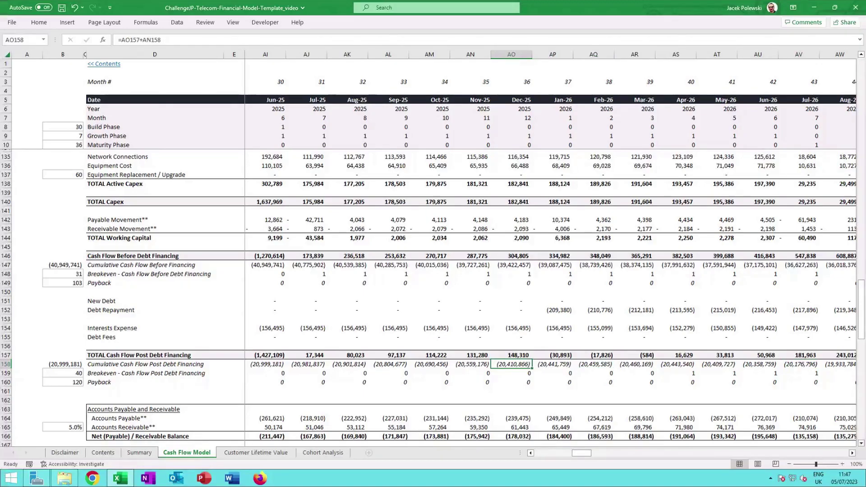
key("Left")
key("Left")
key("Left")
key("Left")
key("Left")
key("Left")
key("Left")
key("Left")
key("Left")
key("Left")
key("Left")
key("Left")
key("Left")
key("Left")
key("Left")
key("Left")
key("Left")
key("Left")
key("Left")
key("Left")
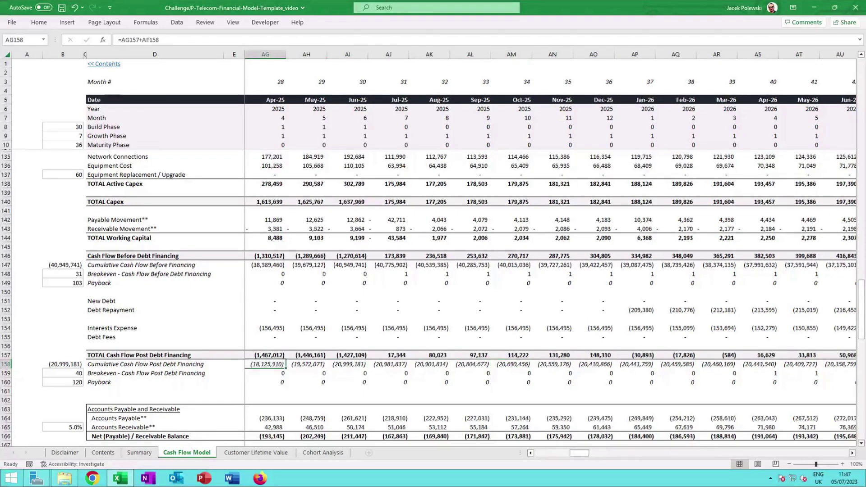
key("Left")
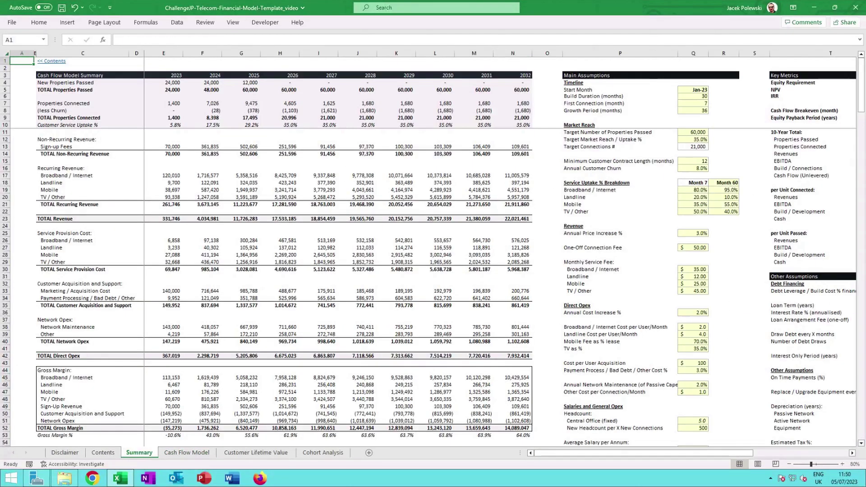
Step: Enlarge the Summary sheet to 100% and examine the 2023 Sign-up Fees formula
left_click(841, 464)
left_click(842, 464)
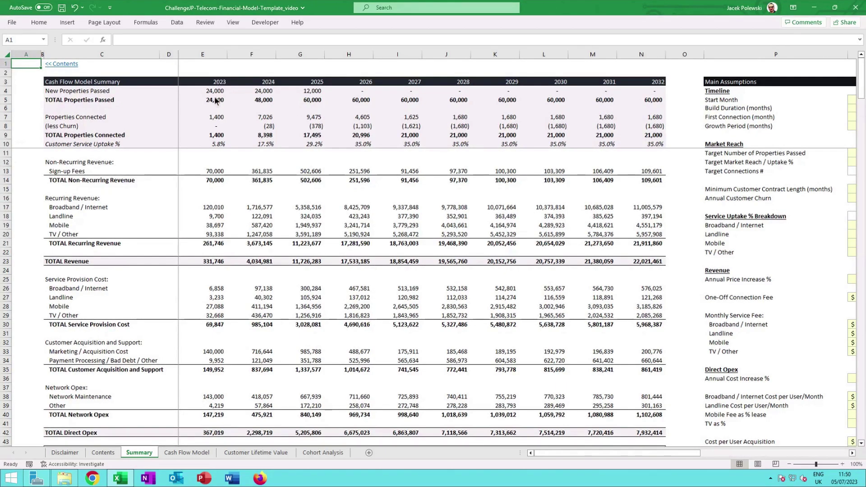
left_click(216, 172)
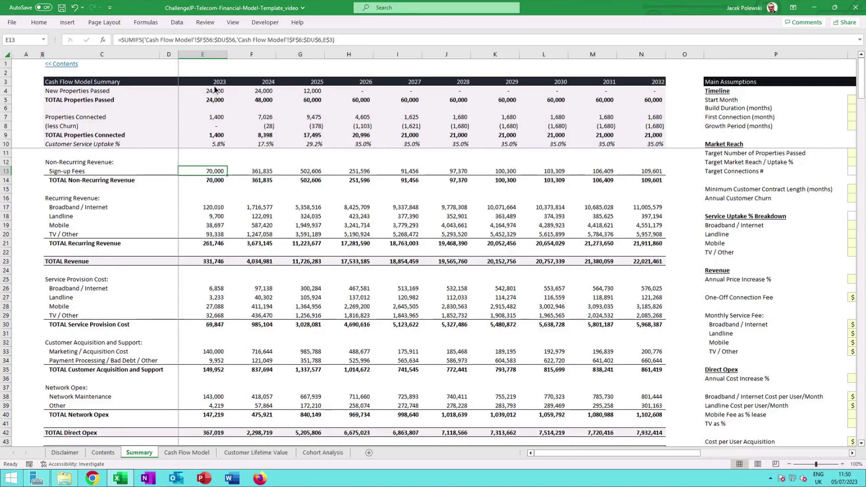
Step: Inspect the Jan-23 Year cell in the Cash Flow Model that the annual sums match against, and return to the Summary
left_click(200, 455)
scroll(283, 126, "up", 1)
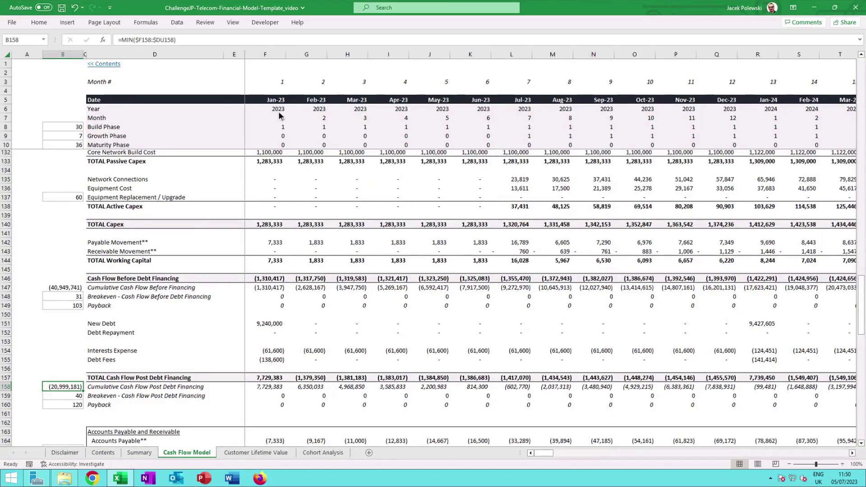
scroll(280, 115, "up", 5)
left_click_drag(217, 139, 221, 157)
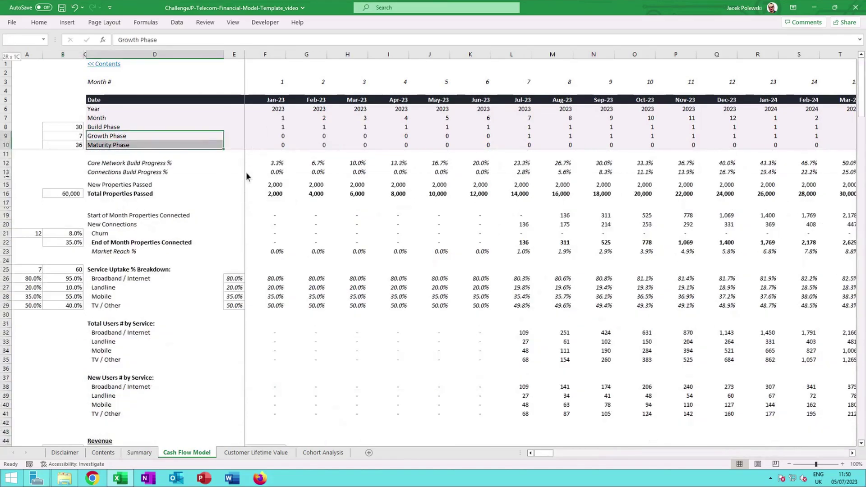
left_click(273, 113)
left_click(140, 453)
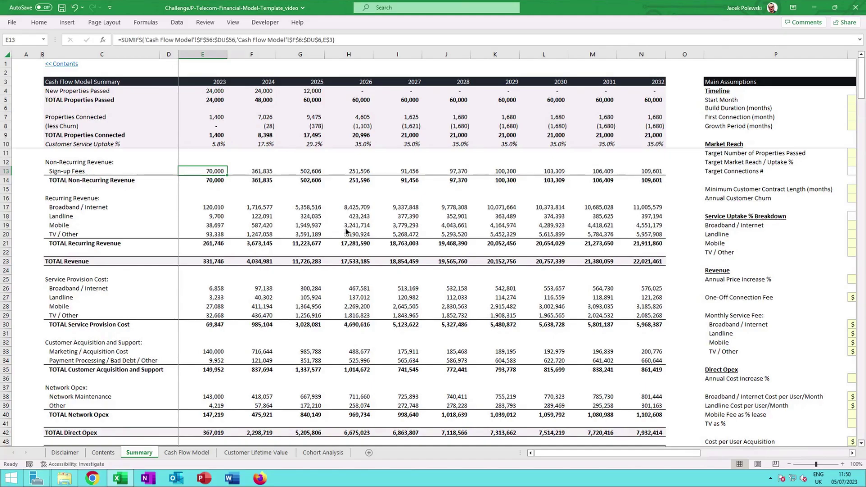
Step: Review the Cash Flow Model Summary from recurring revenue through gross margin, EBITDA and capex to TOTAL Cash Flow Post Debt Financing
scroll(347, 231, "down", 3)
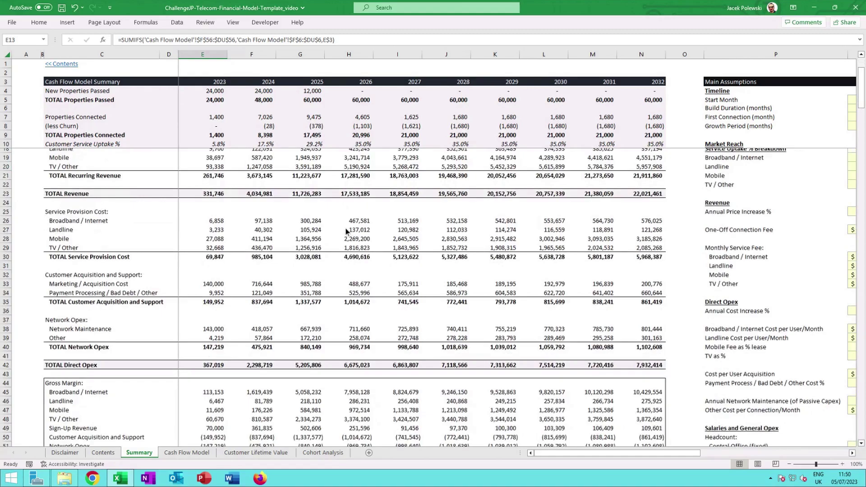
scroll(346, 231, "down", 7)
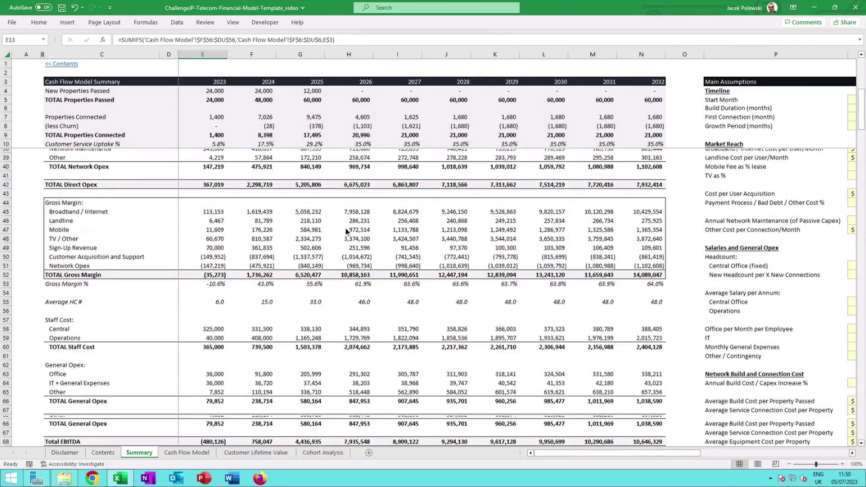
scroll(347, 231, "down", 6)
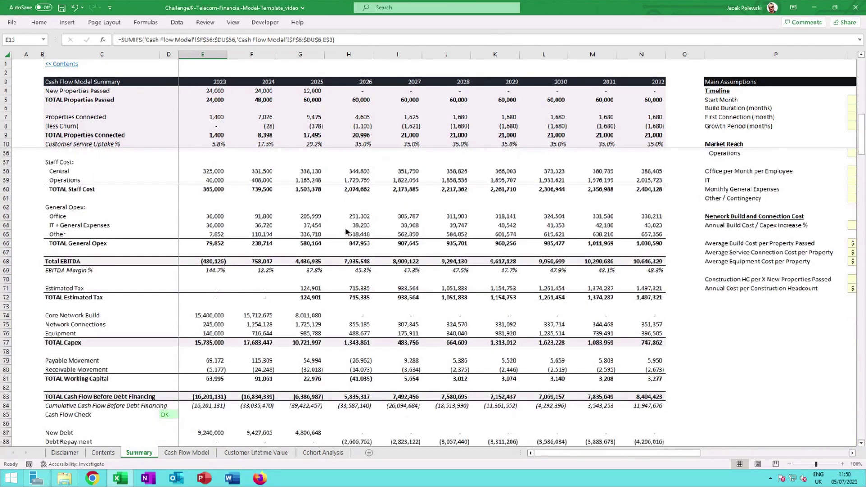
scroll(346, 231, "down", 1)
scroll(275, 334, "down", 1)
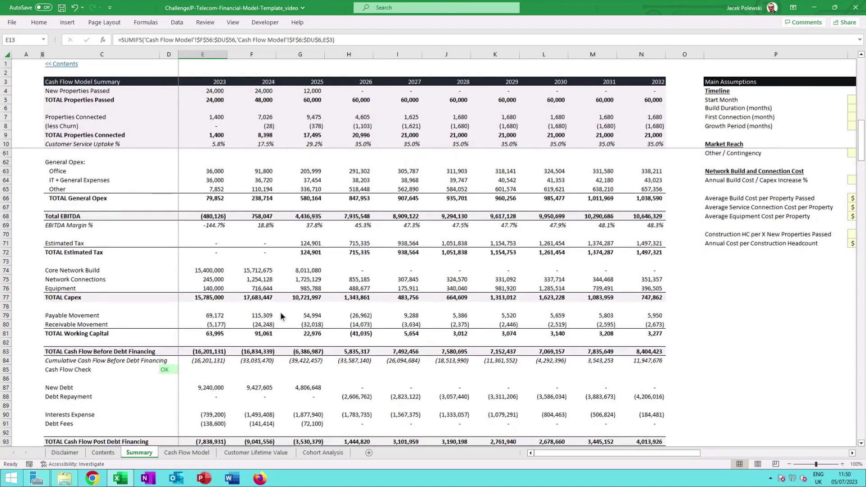
scroll(275, 334, "down", 2)
scroll(296, 292, "down", 1)
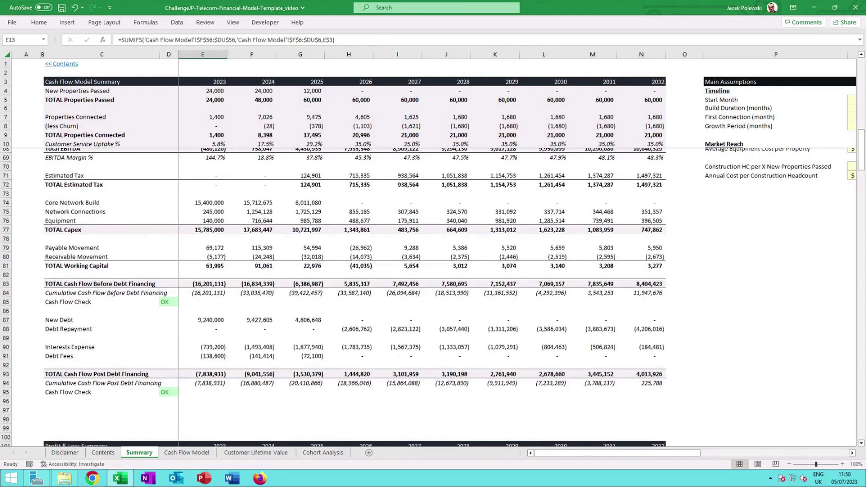
scroll(296, 291, "up", 1)
scroll(295, 291, "down", 1)
Step: Read through the Profit & Loss Summary and inspect the 2023 Depreciation - Passive Capex formula
scroll(295, 293, "down", 8)
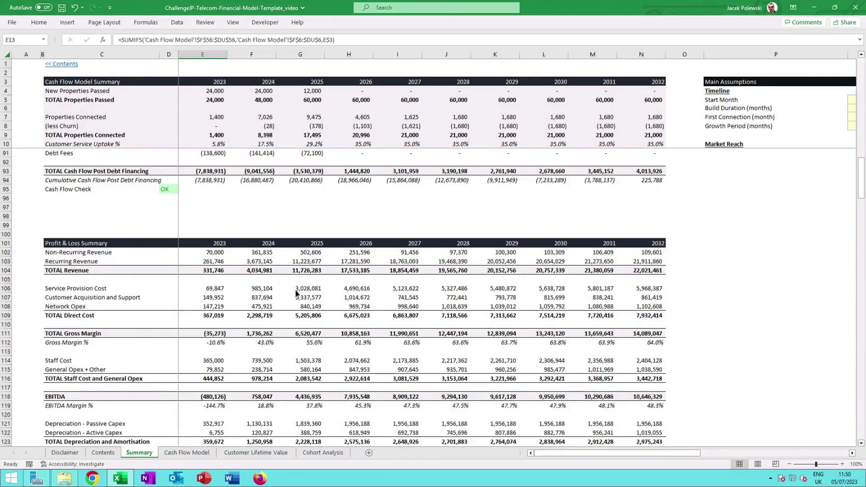
scroll(295, 292, "down", 4)
scroll(295, 292, "up", 2)
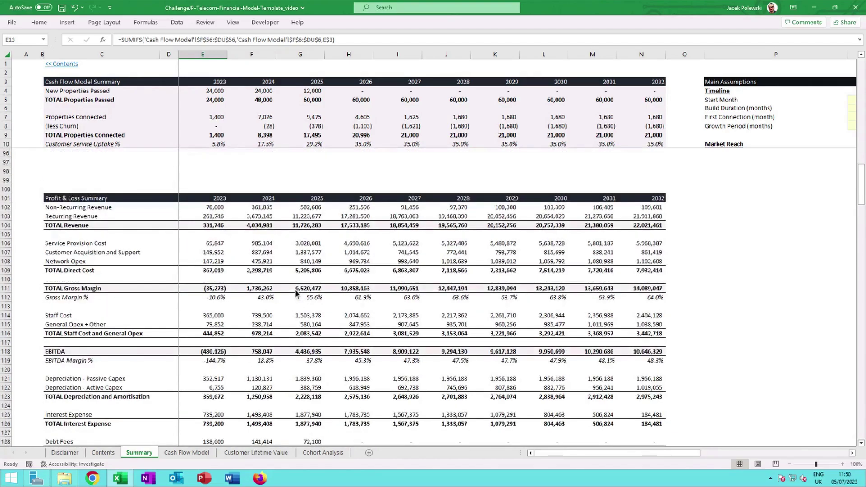
scroll(294, 288, "down", 1)
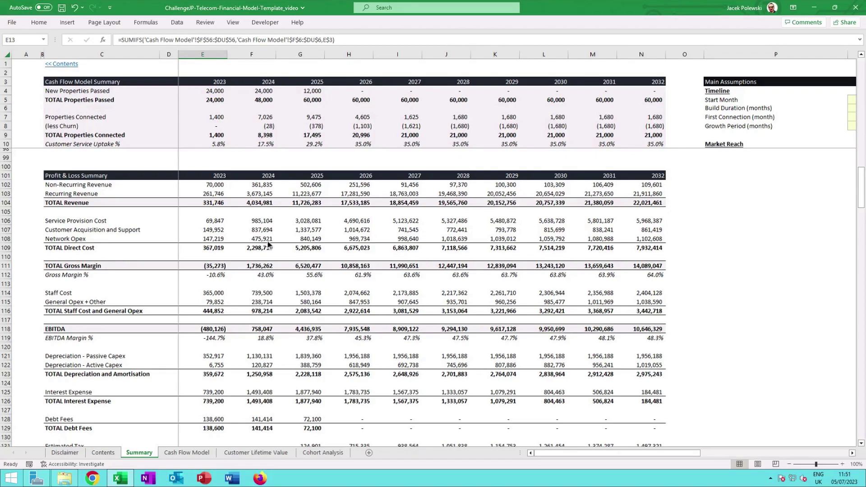
scroll(278, 248, "down", 3)
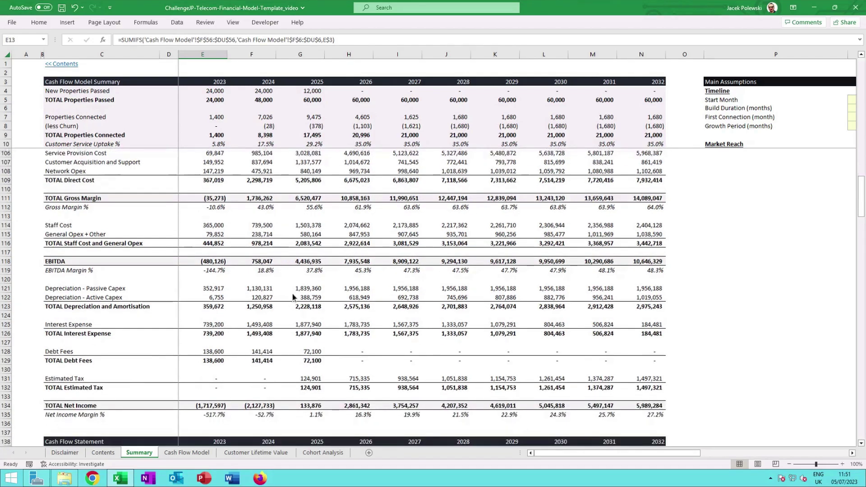
left_click(217, 299)
left_click(216, 290)
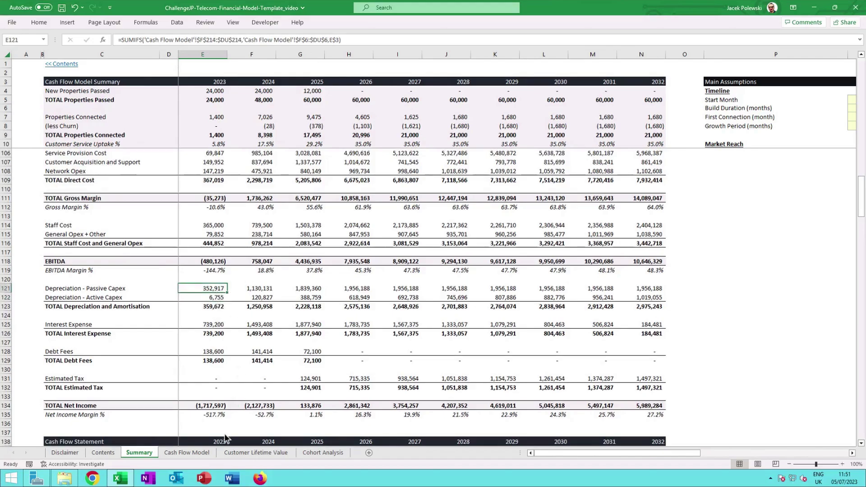
Step: Find the Cash Flow Model's Depreciation Calculations and check the depreciation periods for Management Cost, Core Network Build Cost and Network Connections
left_click(194, 452)
scroll(255, 276, "down", 1)
scroll(255, 277, "down", 20)
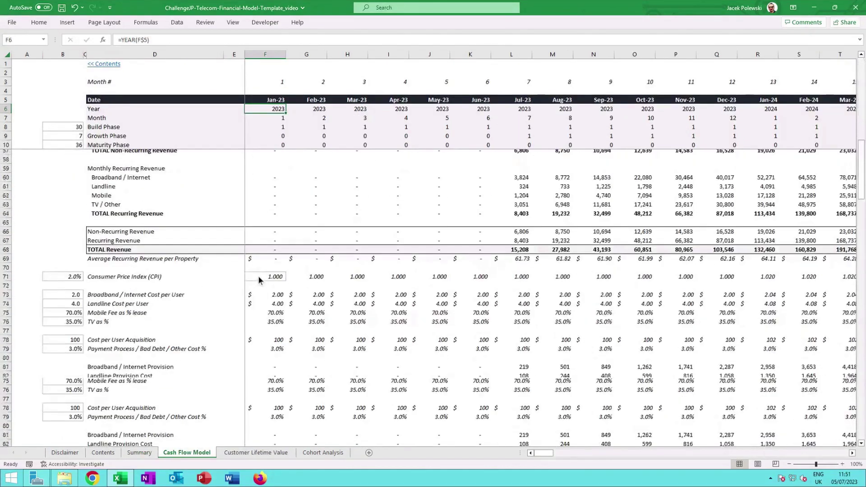
scroll(262, 285, "down", 13)
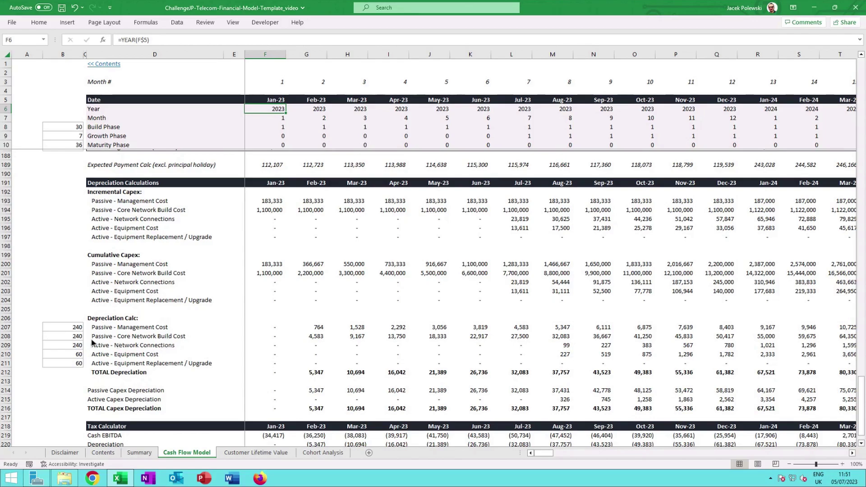
left_click(78, 331)
left_click(79, 337)
left_click(79, 345)
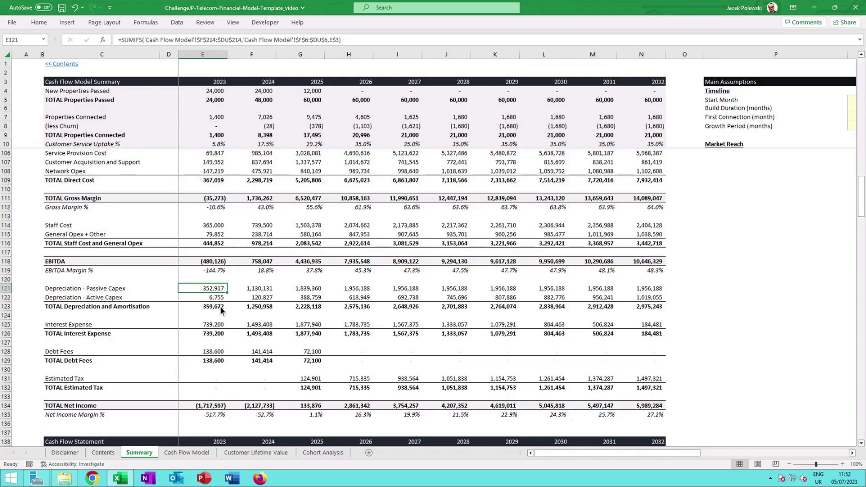
Step: Examine which Profit & Loss Summary rows the 2023 TOTAL Net Income formula subtracts from EBITDA
scroll(220, 306, "down", 2)
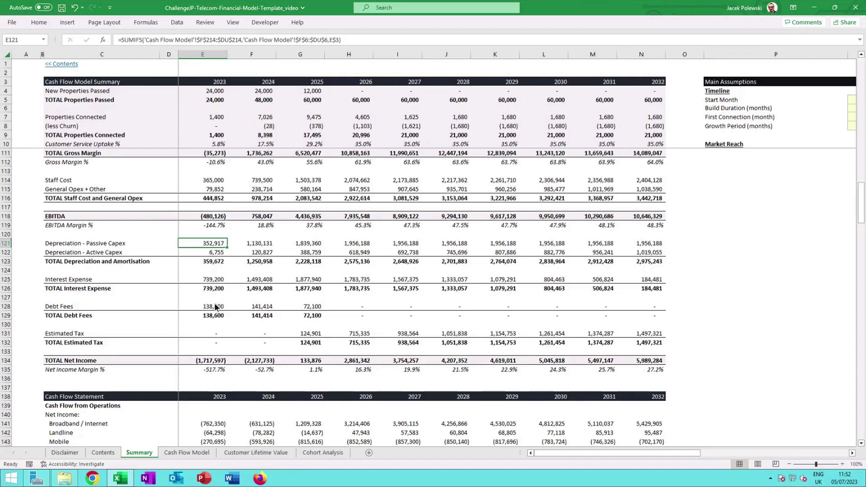
left_click(220, 361)
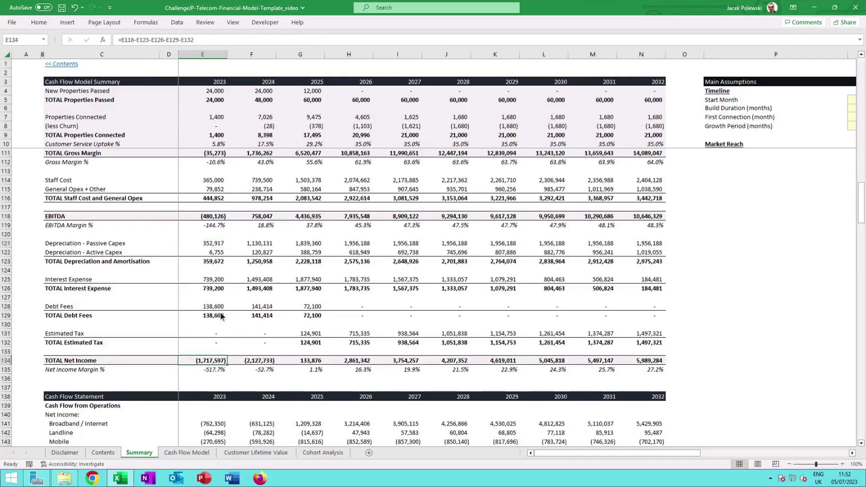
scroll(221, 316, "up", 2)
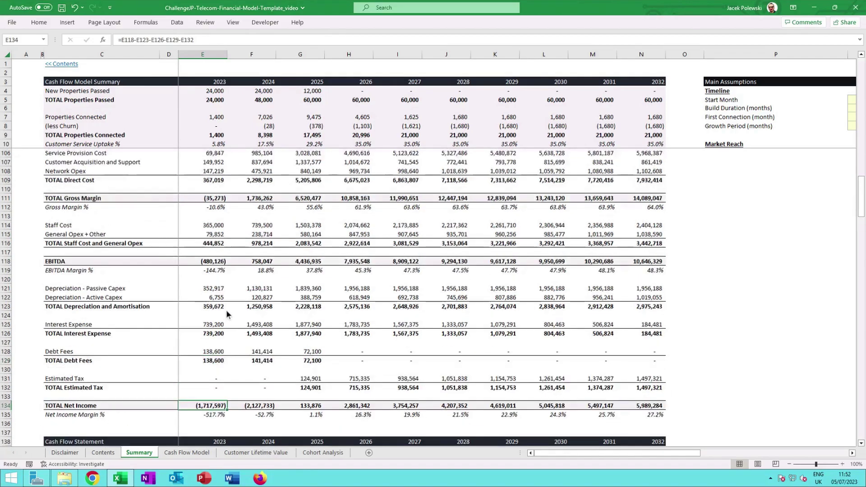
Step: Review the Summary's Cash Flow Statement, covering operations, investment and debt financing down to TOTAL CASH FLOW and its check
scroll(227, 316, "down", 10)
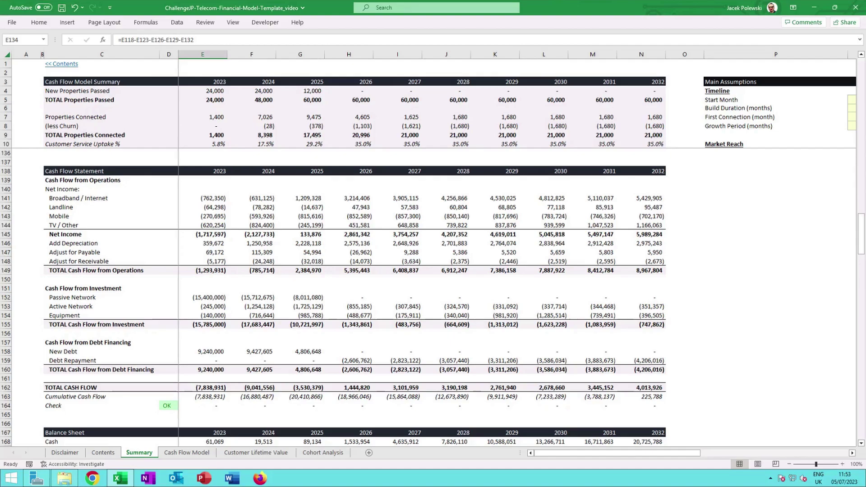
scroll(350, 320, "down", 5)
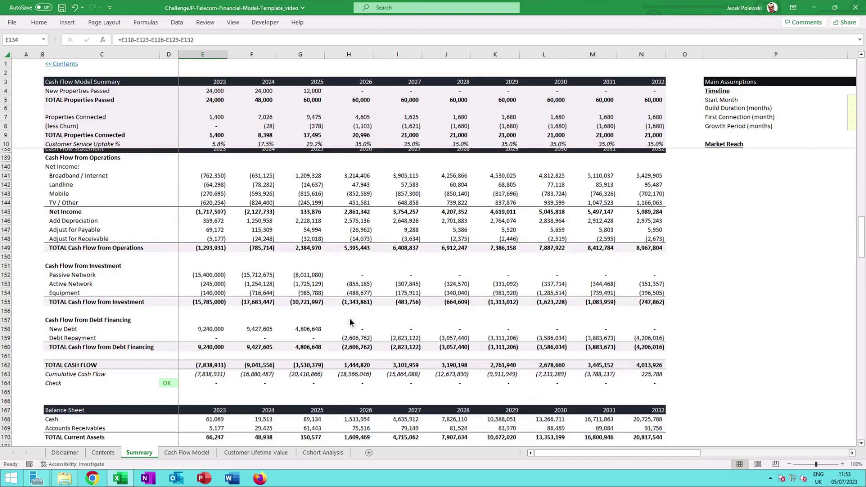
scroll(350, 320, "down", 3)
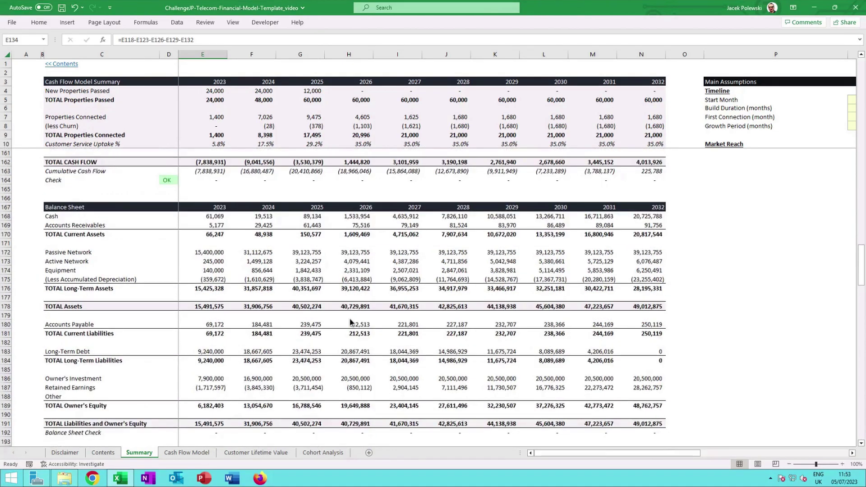
Step: Examine the Balance Sheet, inspecting the 2023 Cash formula and the Balance Sheet Check formulas for 2023 and 2024
scroll(349, 321, "down", 1)
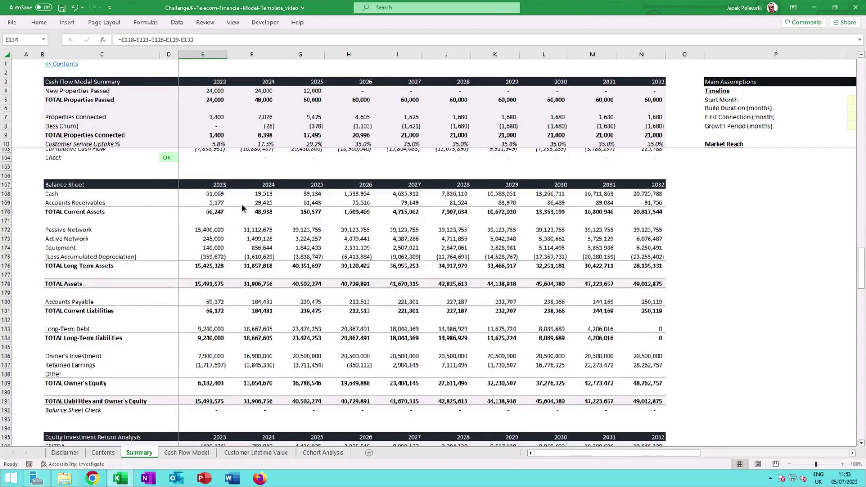
left_click(221, 194)
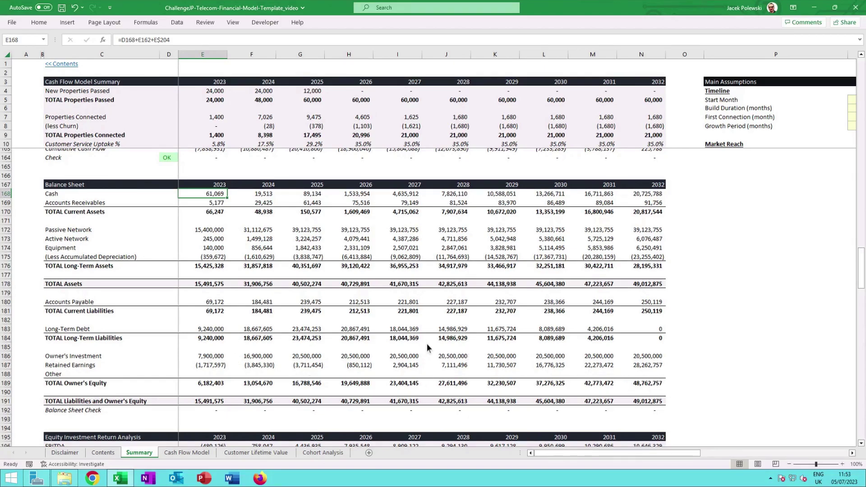
left_click(218, 409)
left_click(269, 410)
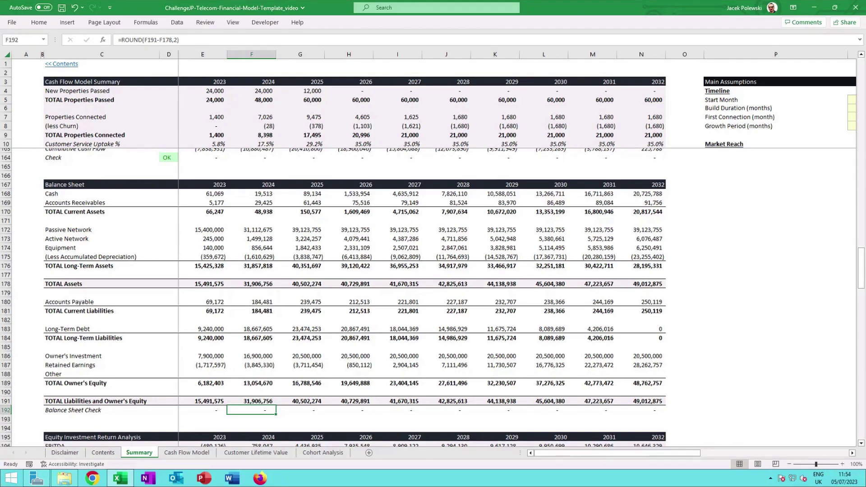
Step: Examine the Balance Sheet's 2024 formulas for Retained Earnings, Owner's Investment, Passive Network, Active Network, Equipment and Accounts Payable
left_click(267, 366)
left_click(266, 358)
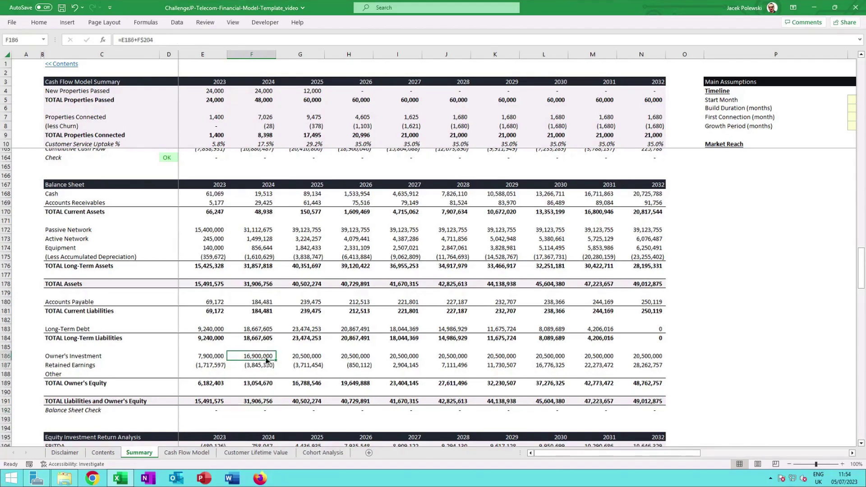
left_click(260, 232)
left_click(258, 242)
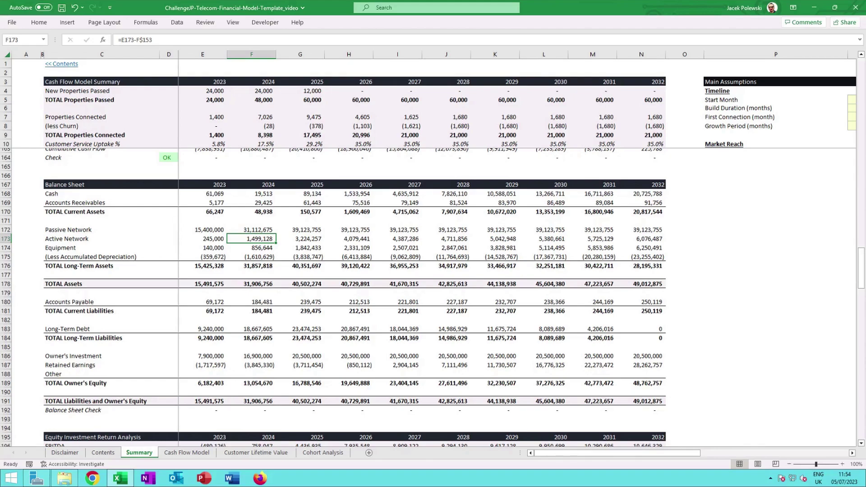
left_click(263, 250)
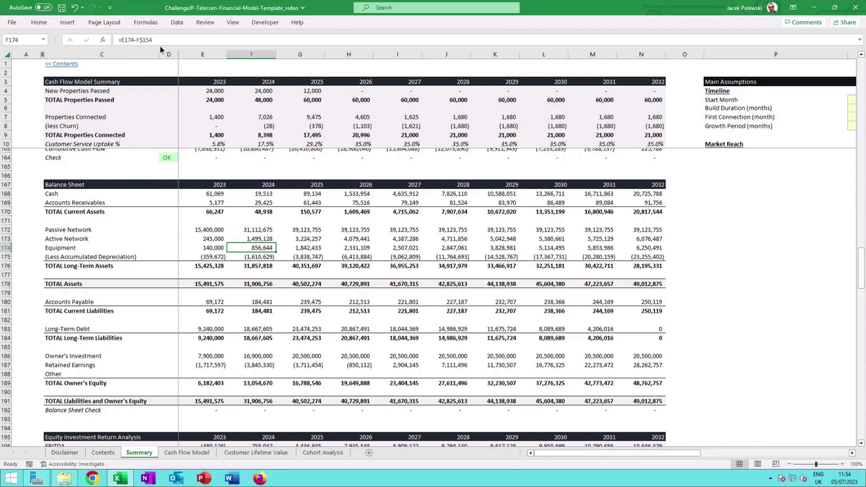
left_click(263, 304)
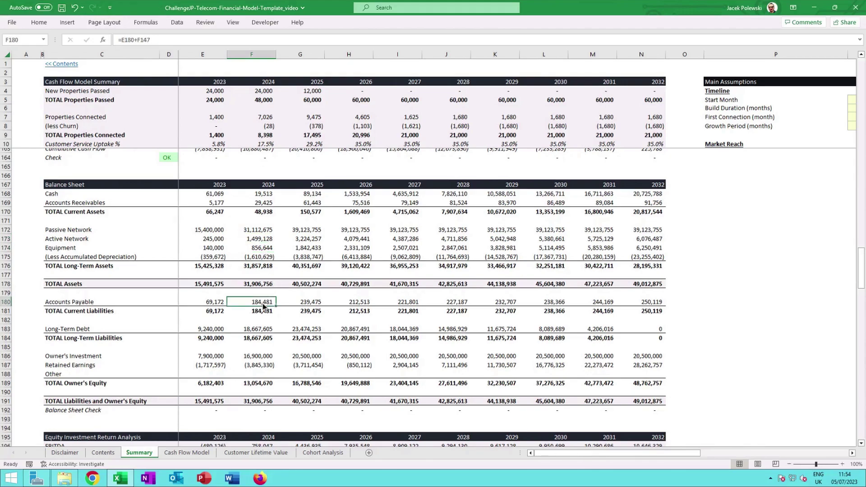
Step: Review the Equity Investment Return Analysis: 2023 Cash Flow before Equity Investment, New Equity Invested, and Equity (Invested) / Distributed for 2023 to 2025
scroll(263, 306, "down", 6)
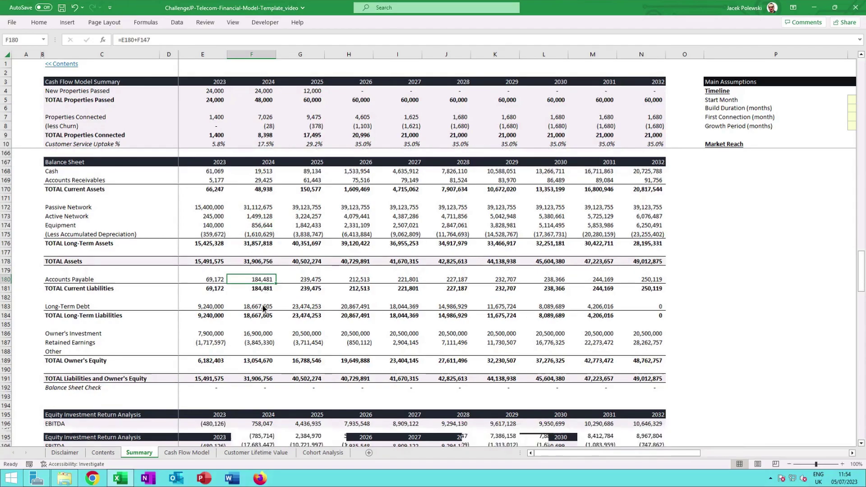
scroll(264, 308, "down", 3)
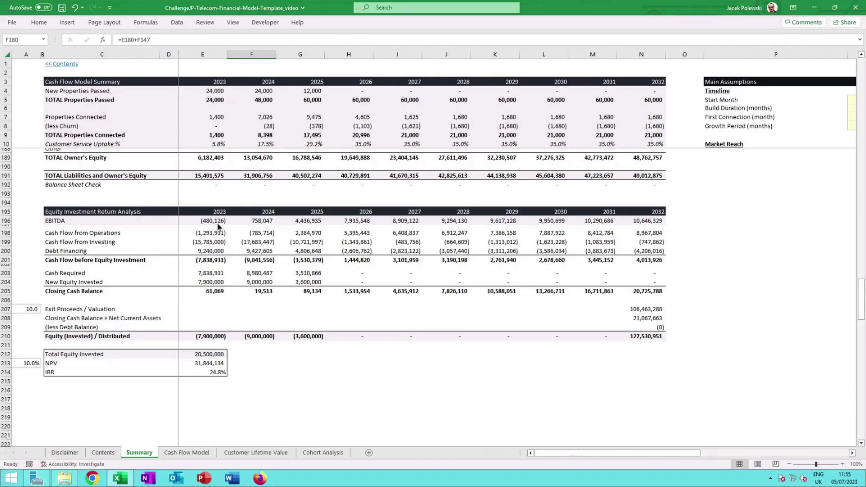
left_click(216, 261)
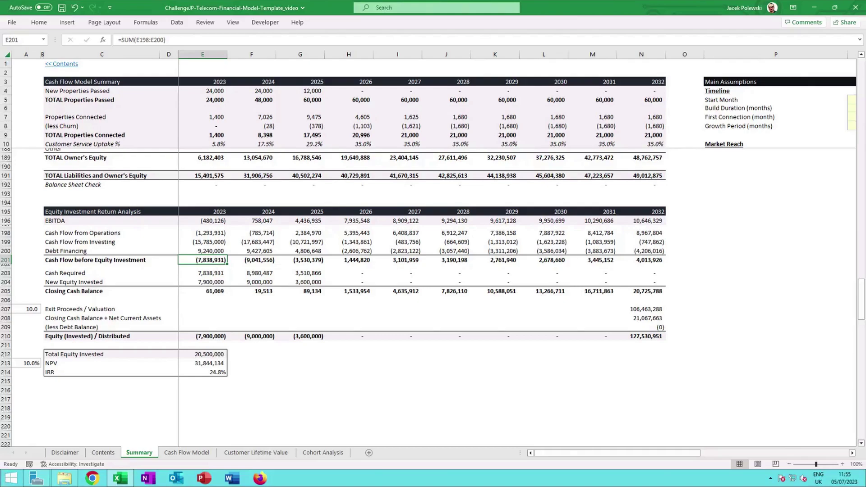
left_click(212, 284)
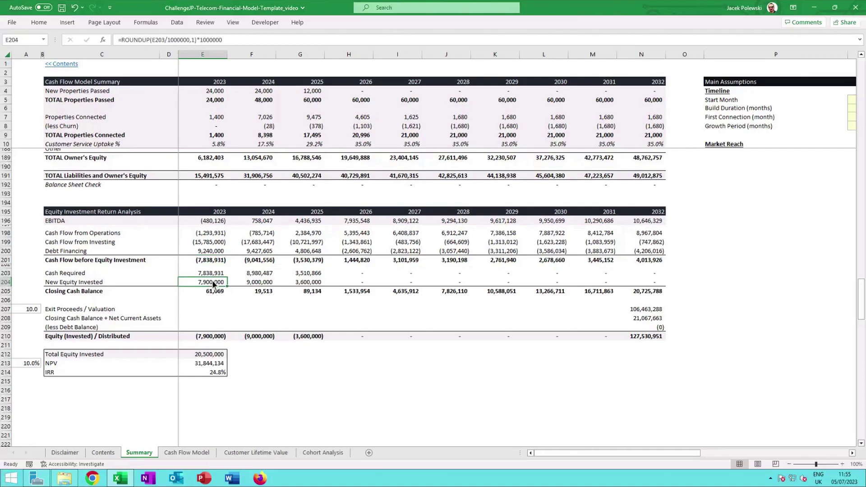
left_click(202, 338)
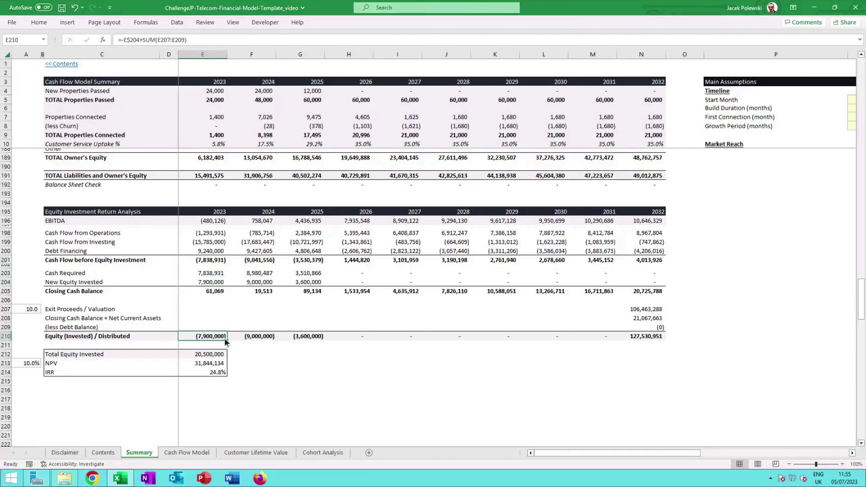
left_click(249, 336)
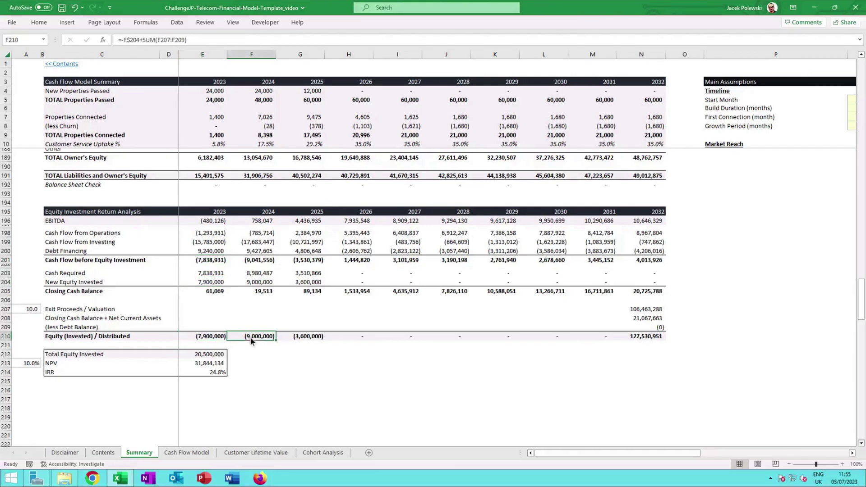
left_click(304, 340)
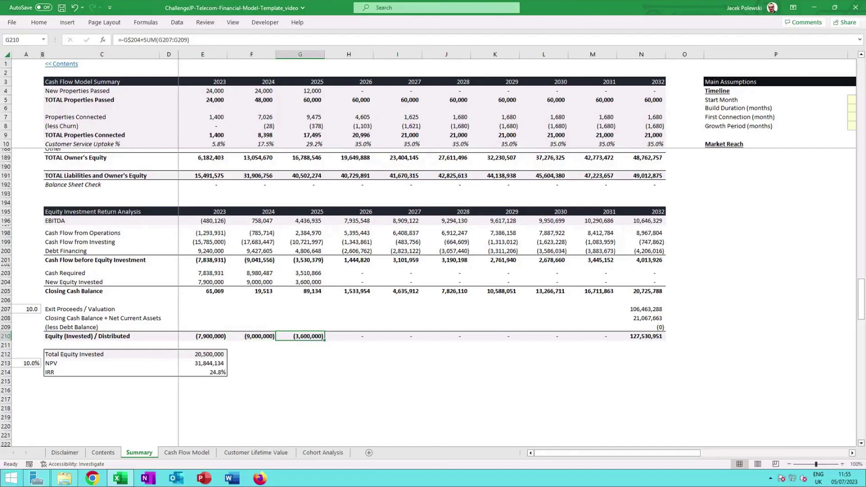
left_click(261, 337)
left_click(297, 339)
Step: Inspect the 2032 formulas for Exit Proceeds / Valuation, Closing Cash Balance + Net Current Assets, Debt Balance and Equity (Invested) / Distributed
left_click(647, 309)
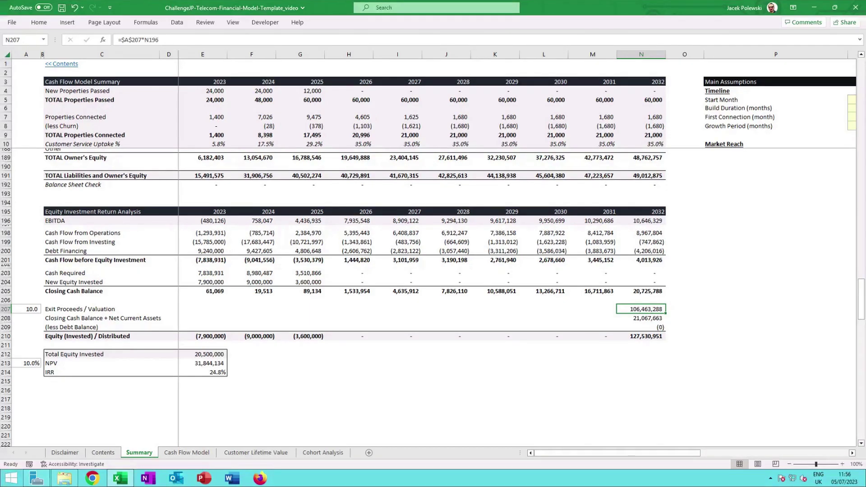
double_click(649, 310)
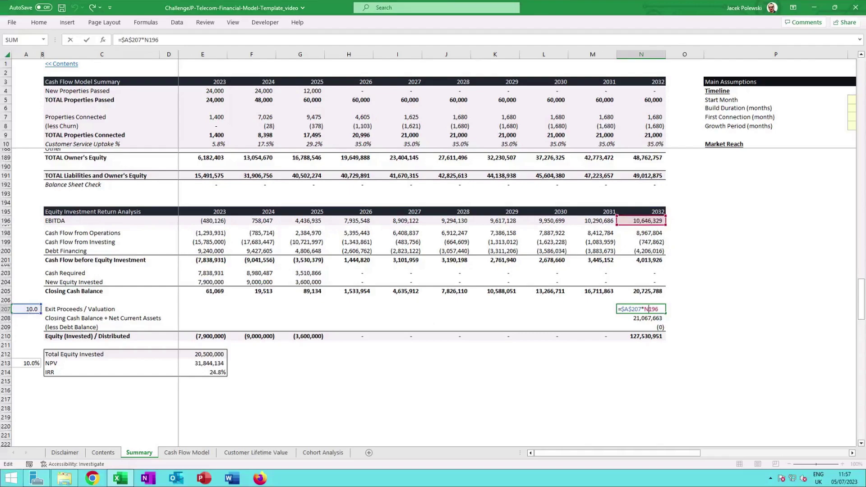
key("ctrl+Return")
left_click(657, 321)
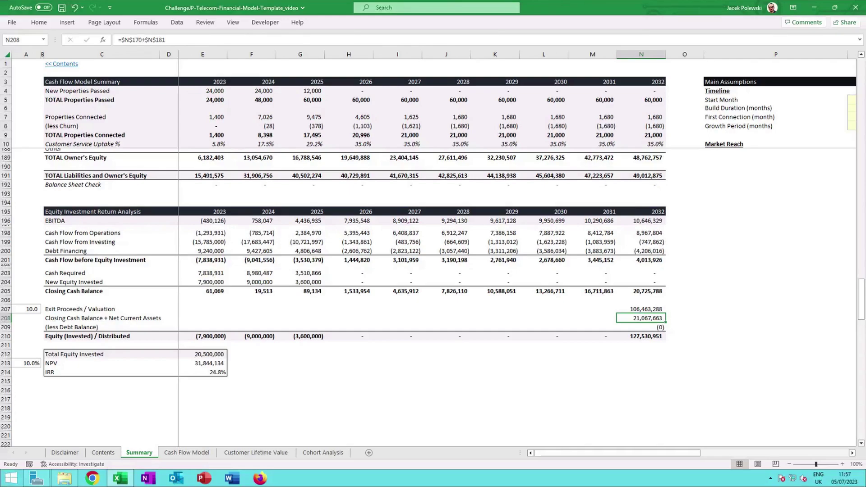
left_click(659, 329)
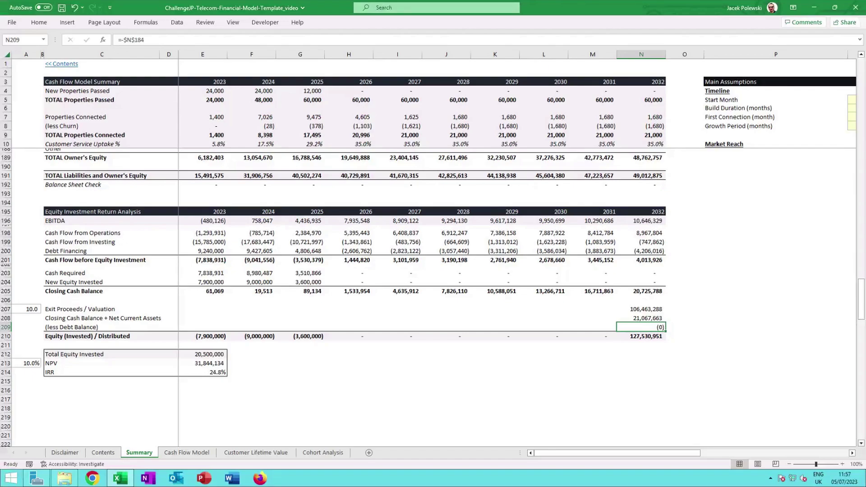
left_click(656, 336)
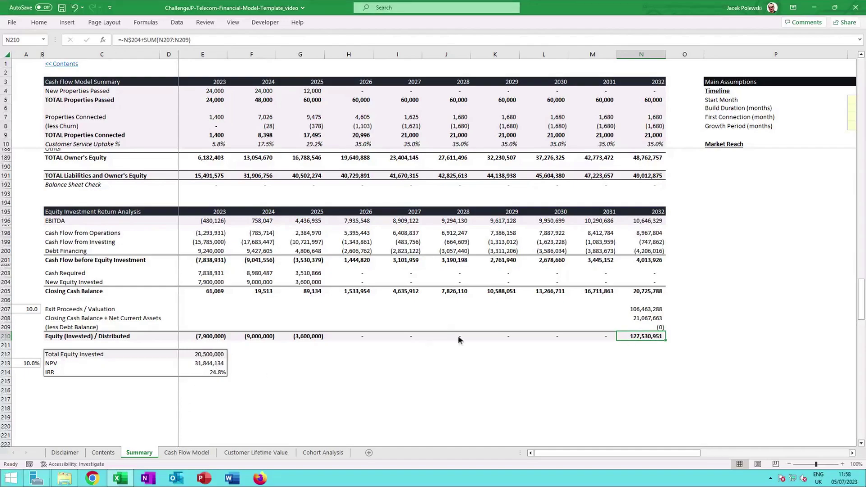
Step: Check which cells the IRR and NPV formulas reference in the Equity Investment Return Analysis
double_click(215, 371)
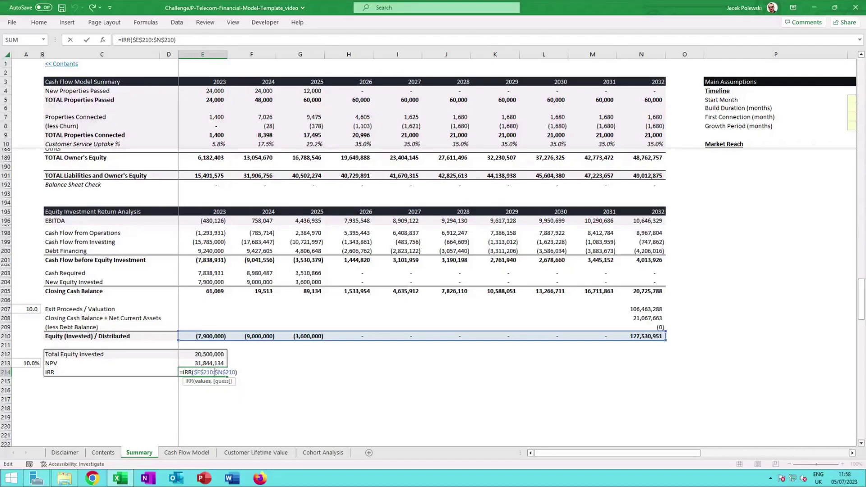
key("ctrl+Return")
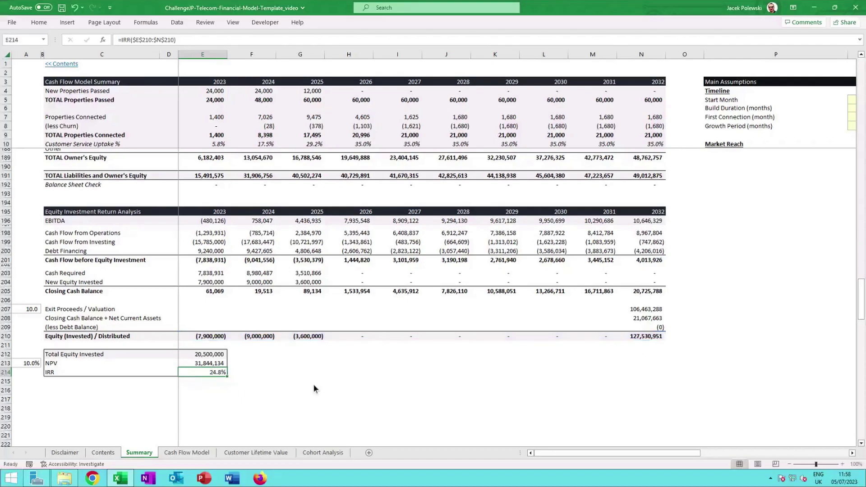
left_click(220, 364)
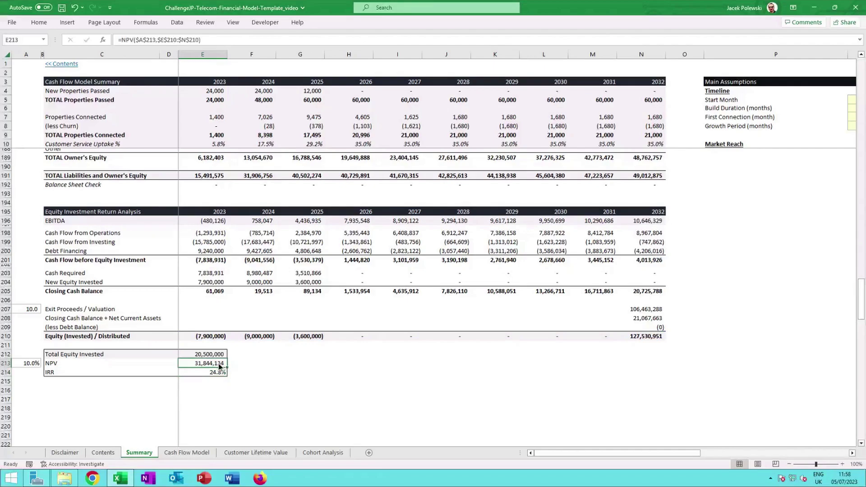
double_click(218, 363)
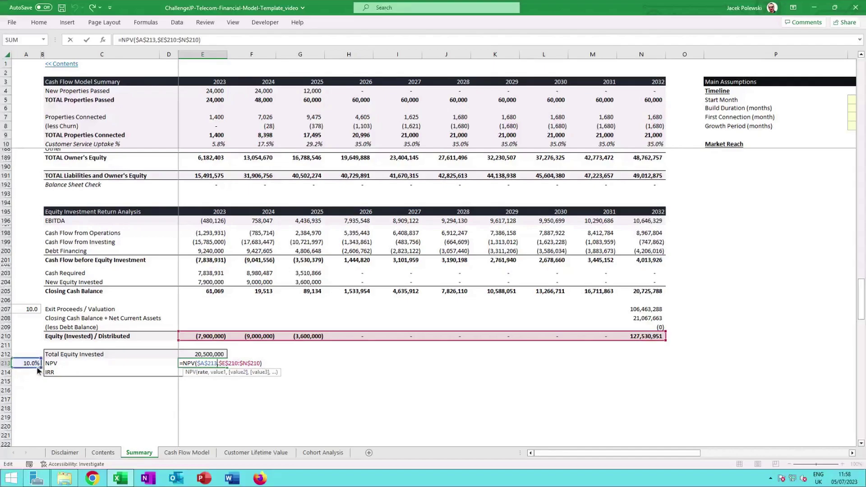
key("ctrl+Return")
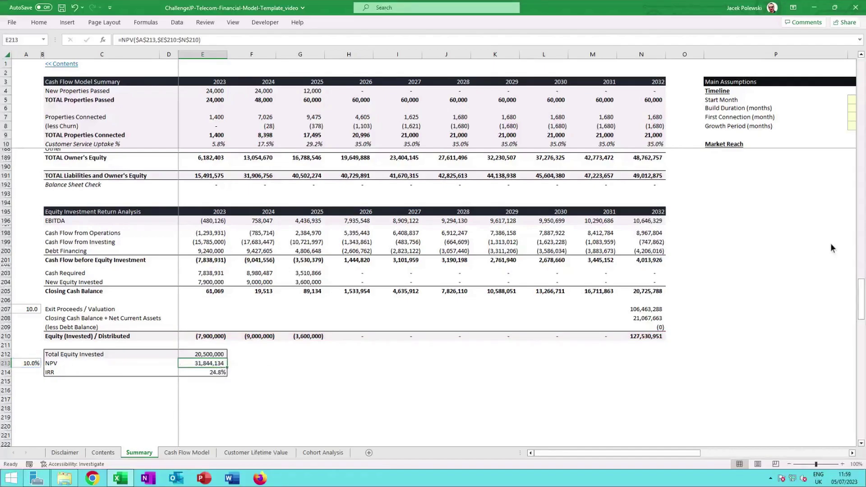
Step: Find the Key Metrics block at the top of the Summary and inspect its Equity Requirement, NPV and IRR formulas
scroll(808, 291, "up", 20)
scroll(809, 292, "up", 20)
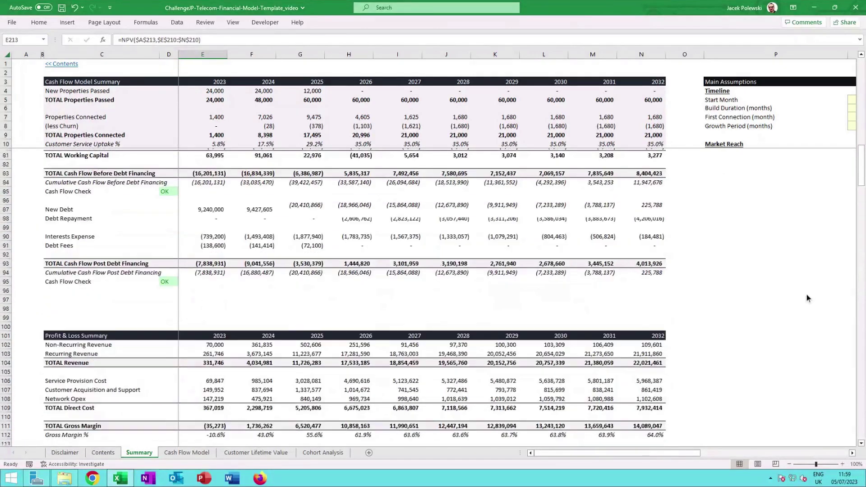
left_click(788, 464)
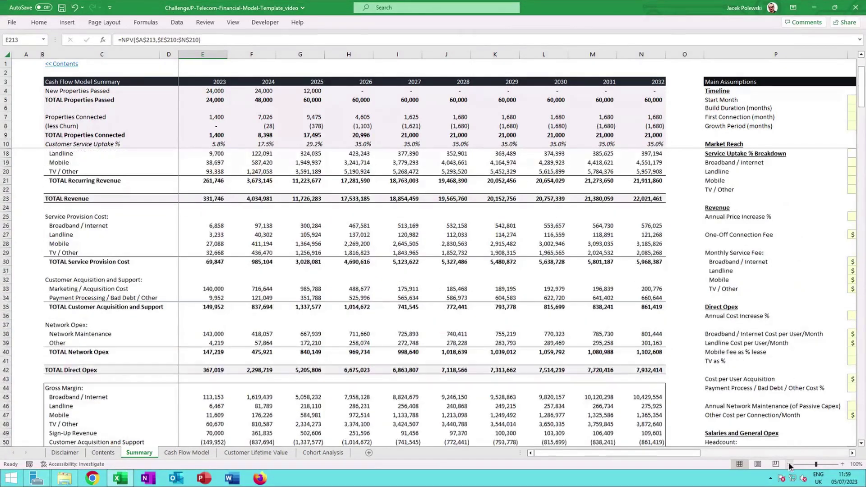
left_click(789, 463)
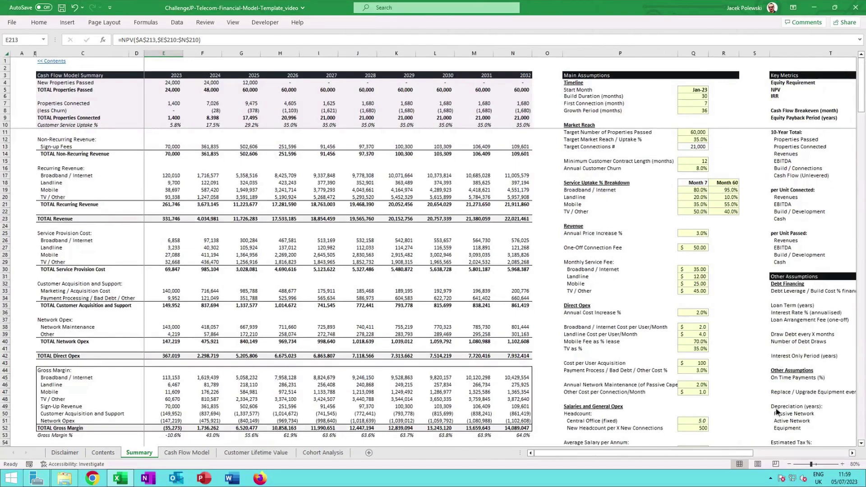
left_click(852, 452)
left_click(852, 453)
left_click(851, 453)
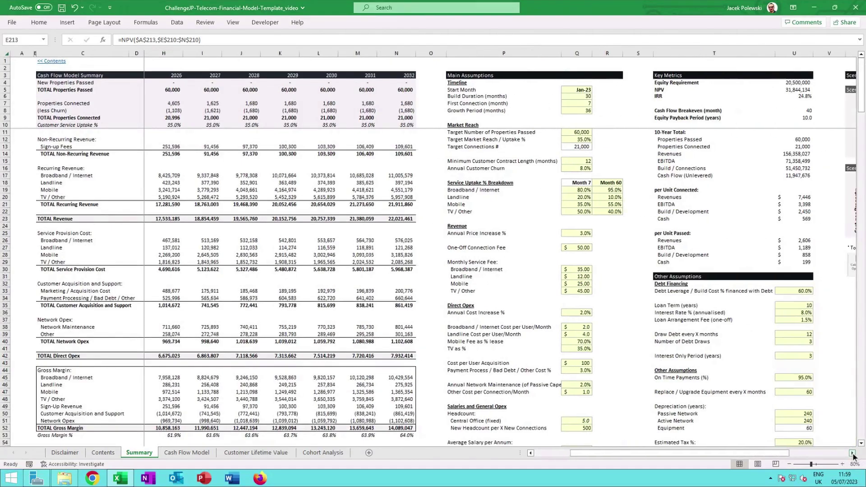
left_click(851, 452)
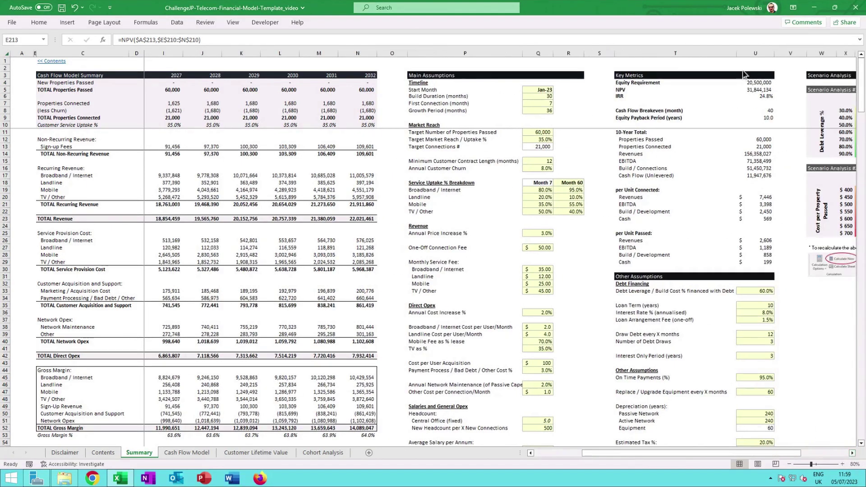
left_click(751, 82)
left_click(753, 90)
left_click(752, 95)
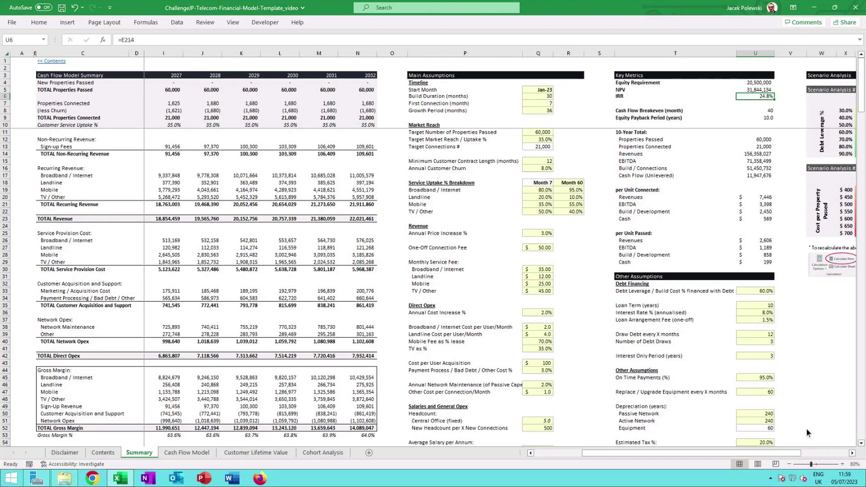
Step: Glance at the Scenario Analysis tables, and recheck the source of the Equity Requirement in Key Metrics
left_click(851, 452)
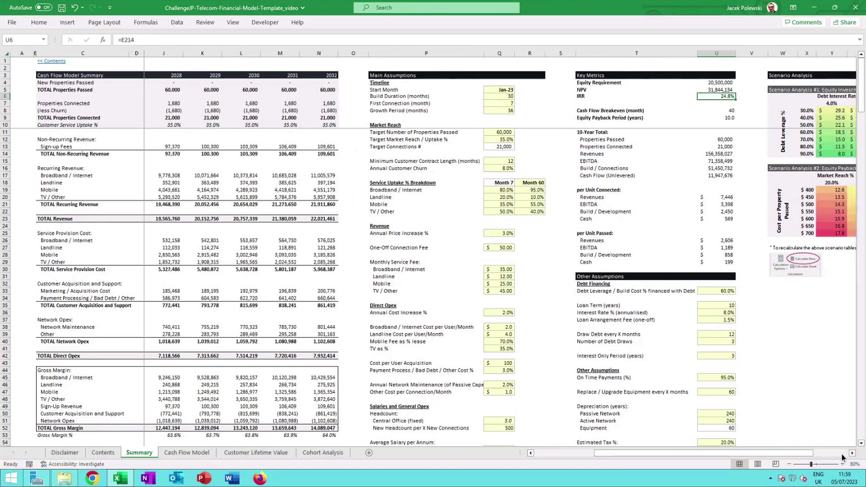
left_click_drag(713, 455, 673, 458)
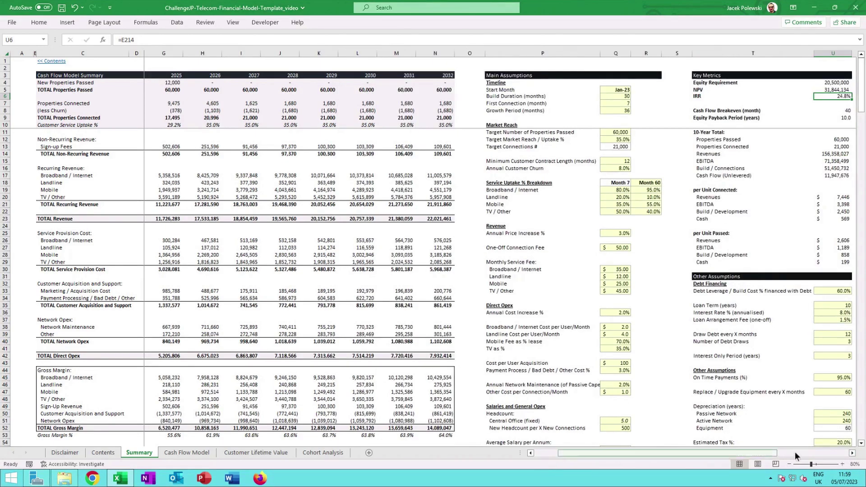
left_click(852, 452)
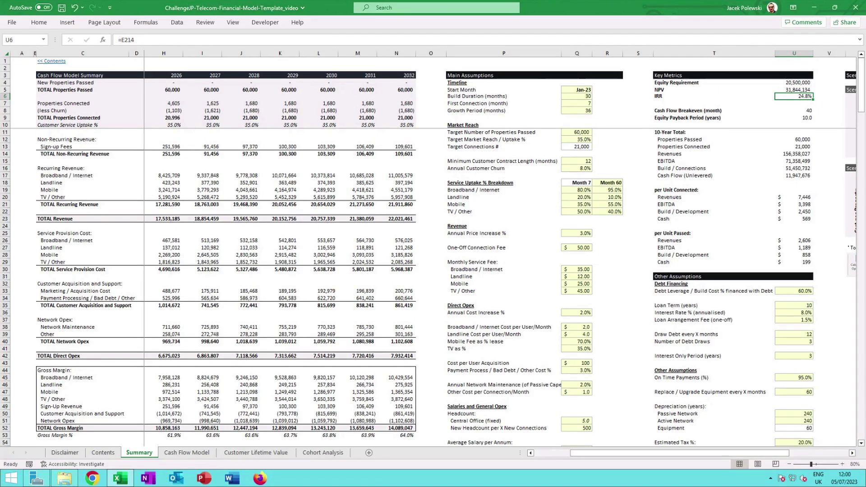
left_click(803, 83)
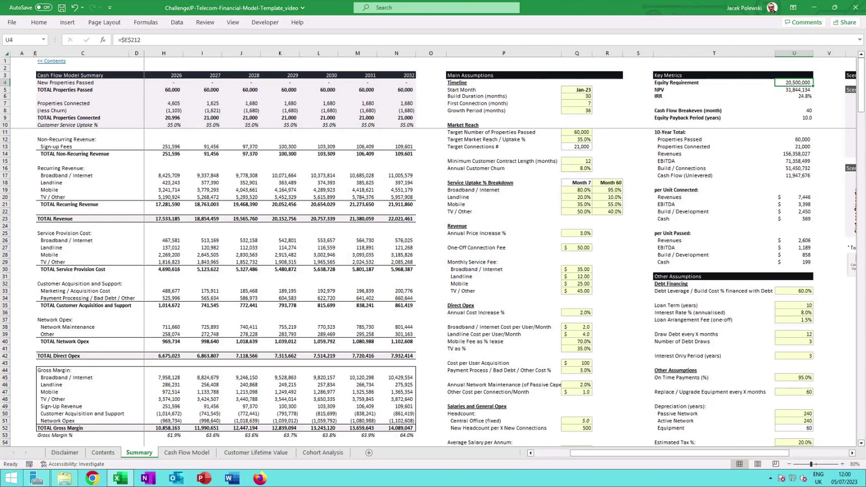
Step: Set the Target Market Reach / Uptake % in the Main Assumptions to 25%
left_click(584, 140)
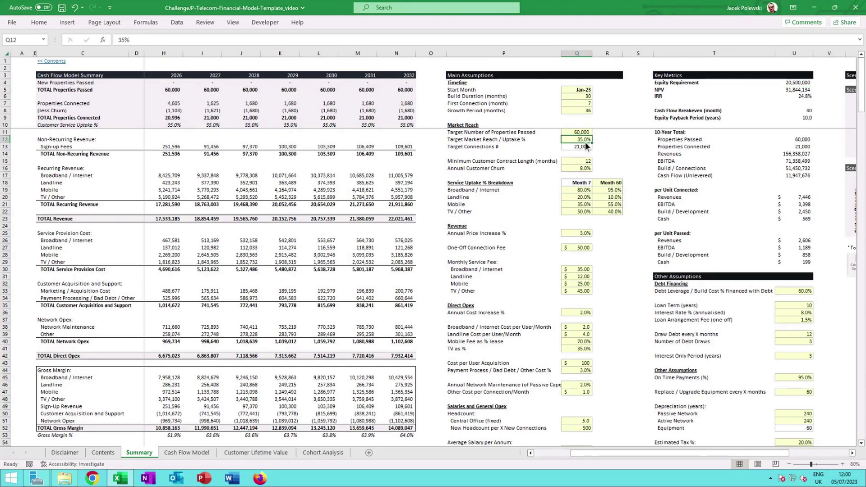
left_click(842, 464)
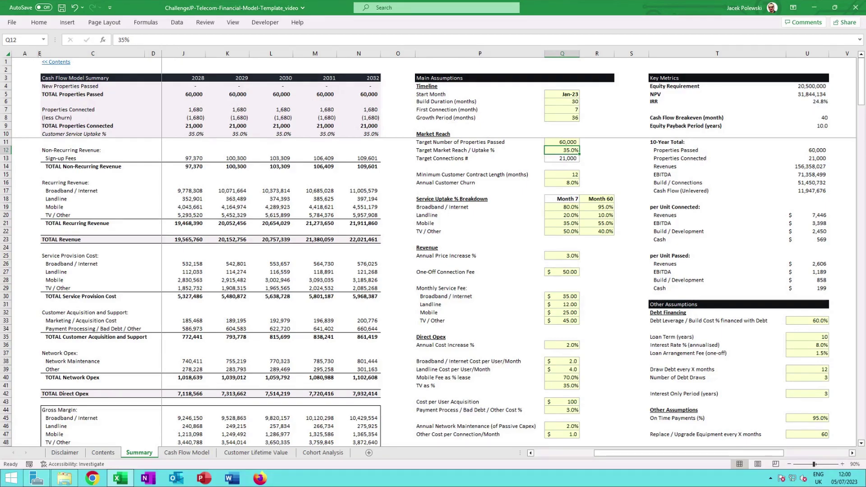
type("25")
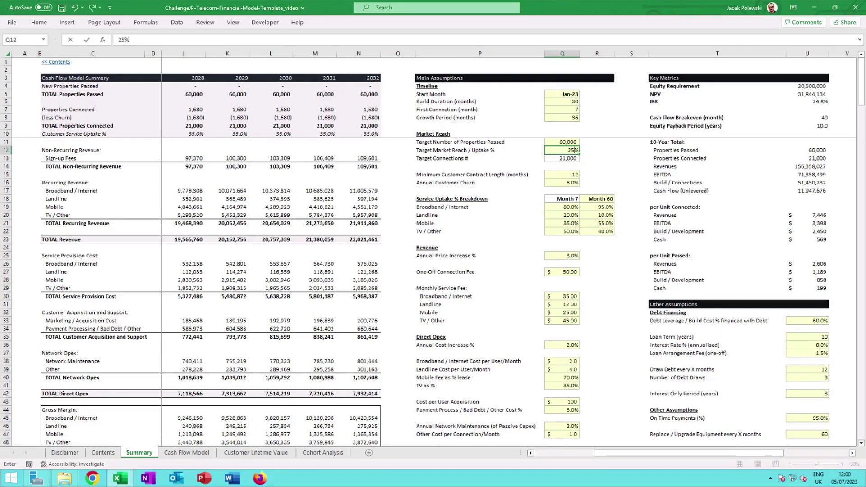
key("Return")
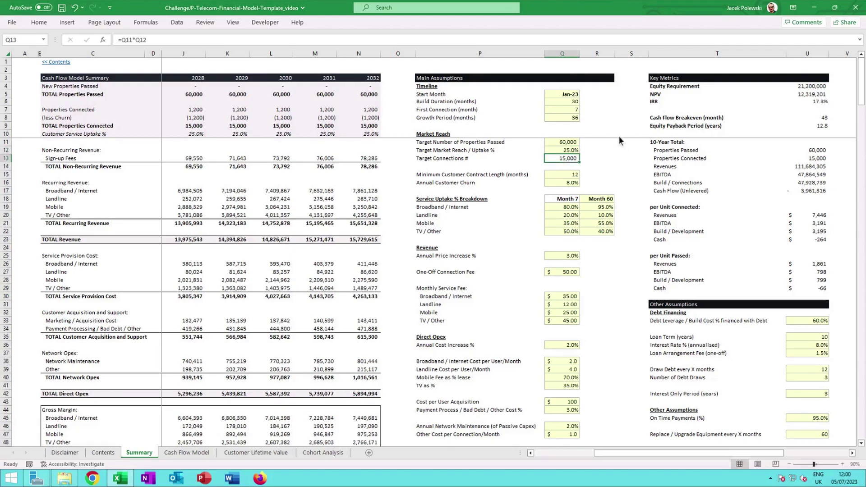
Step: Set the Target Market Reach / Uptake % in Main Assumptions to 15% and check the IRR in Key Metrics
left_click(565, 150)
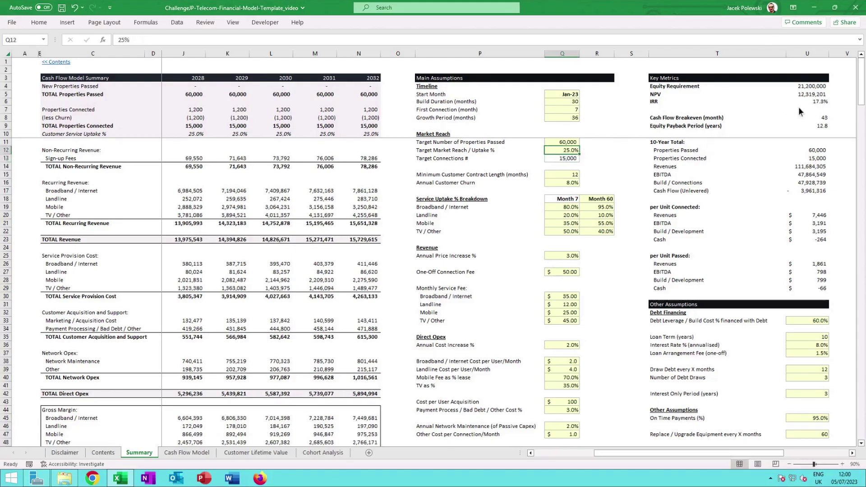
left_click(824, 104)
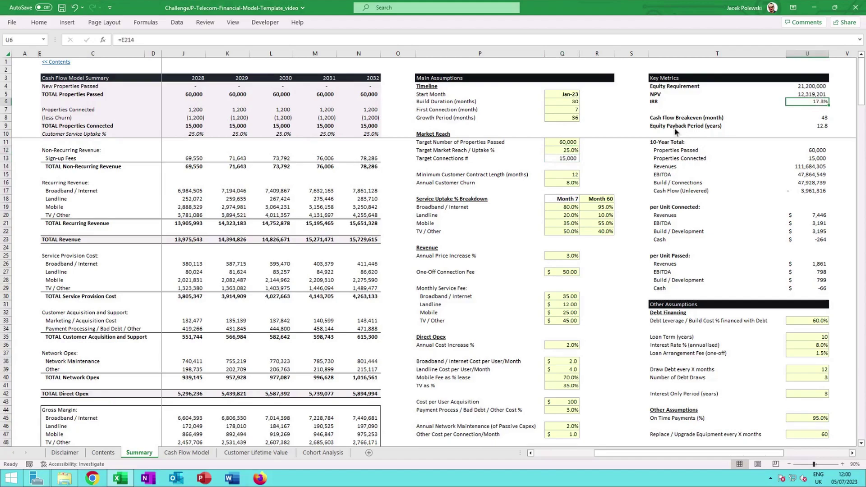
left_click(75, 8)
left_click(91, 8)
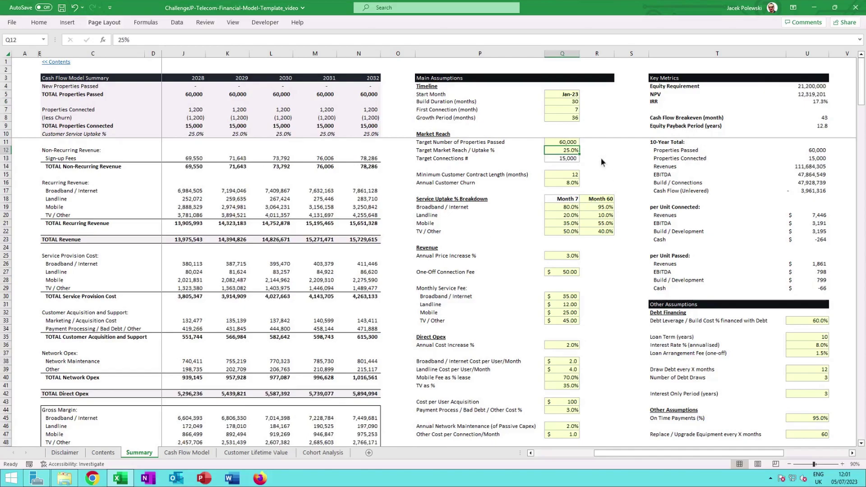
type("15")
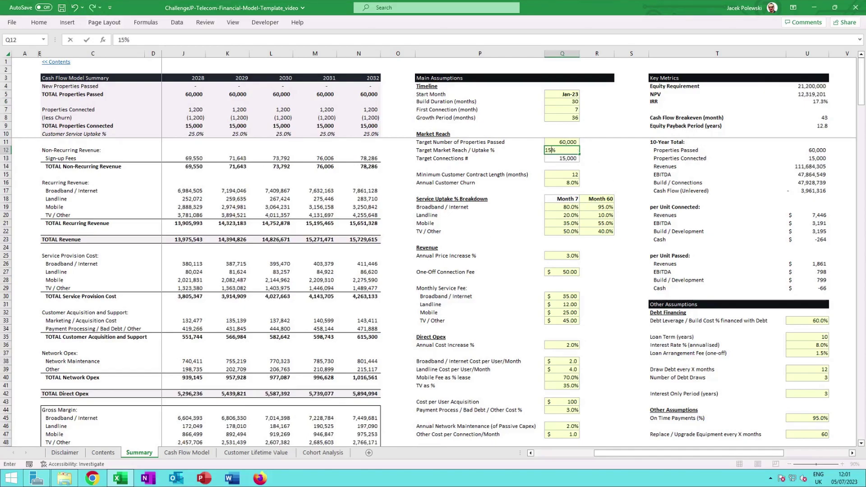
key("Return")
left_click(806, 102)
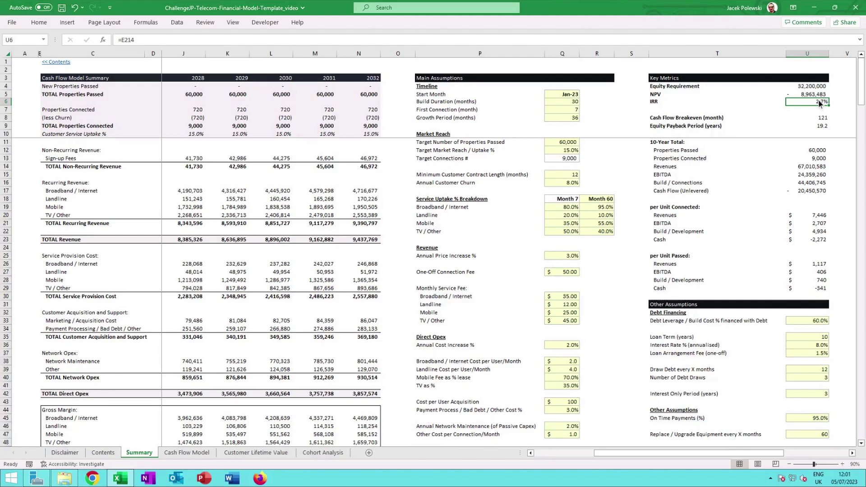
Step: Set the Target Market Reach / Uptake % in Main Assumptions to 35%
left_click(565, 150)
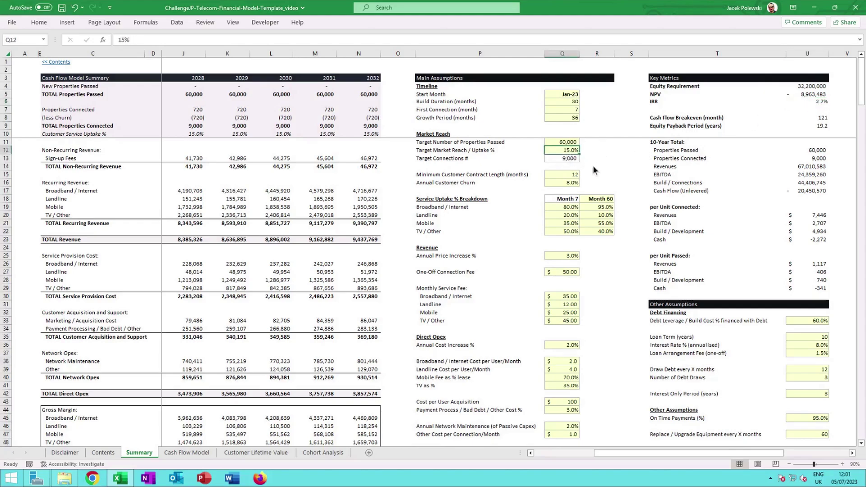
type("35")
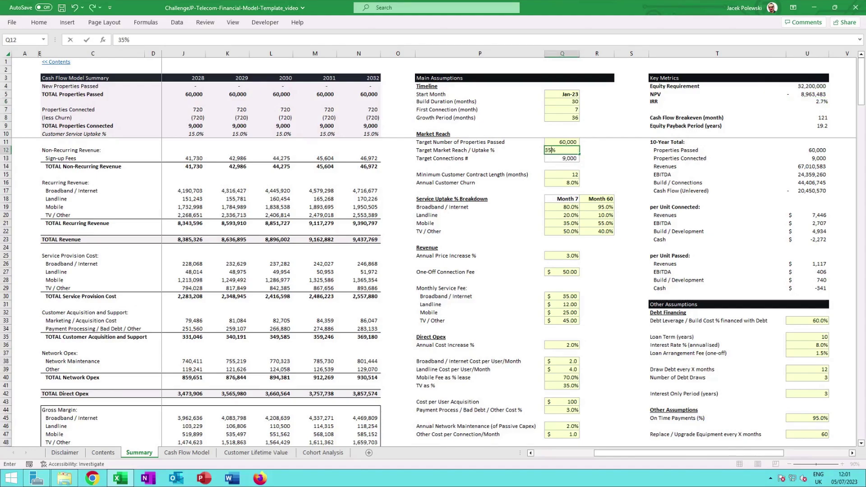
key("Return")
key("Up")
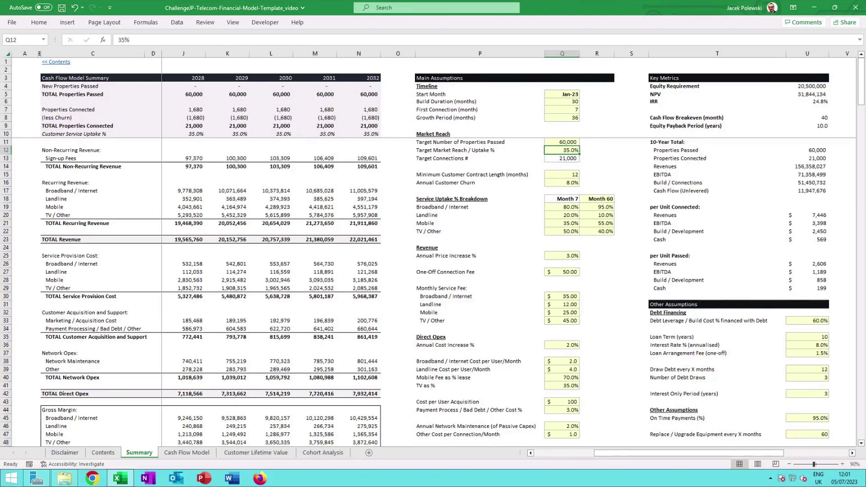
Step: Try a Debt Leverage / Build Cost % financed with Debt of 40%, and restore it to 60%
left_click(812, 322)
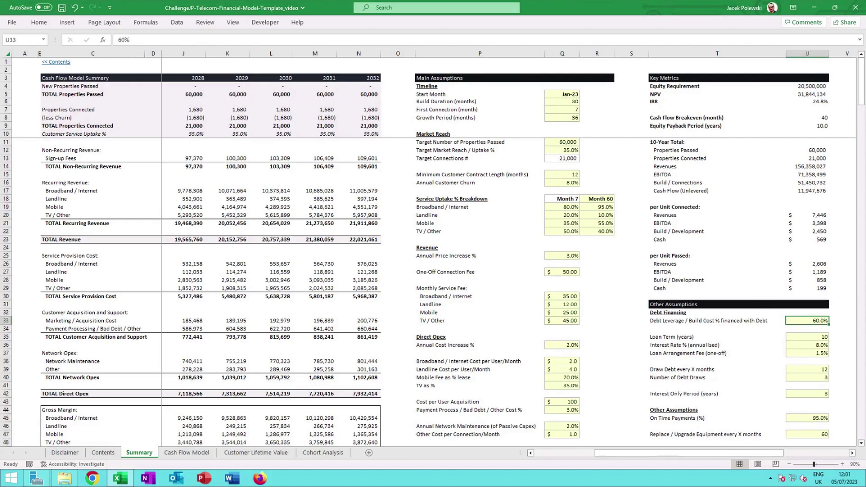
type("40")
key("Return")
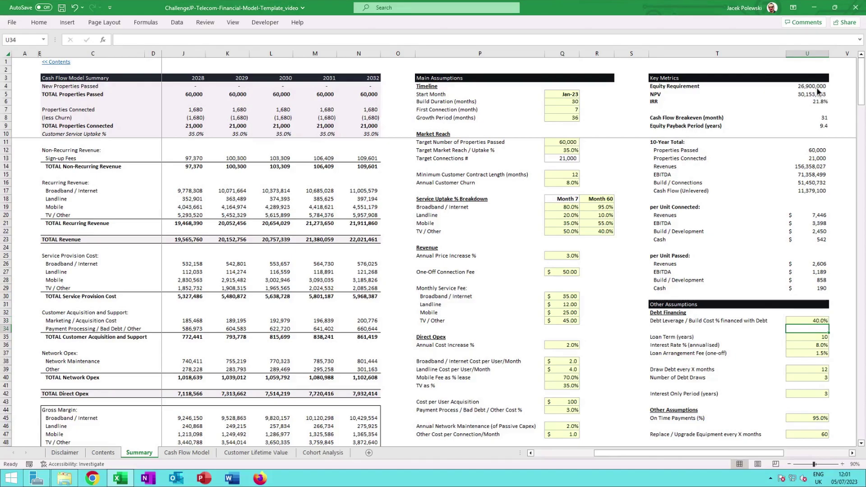
left_click(813, 322)
type("60")
key("Return")
Step: Try a debt leverage of 80% in the Debt Financing assumptions, and set it back to 60%
left_click(814, 322)
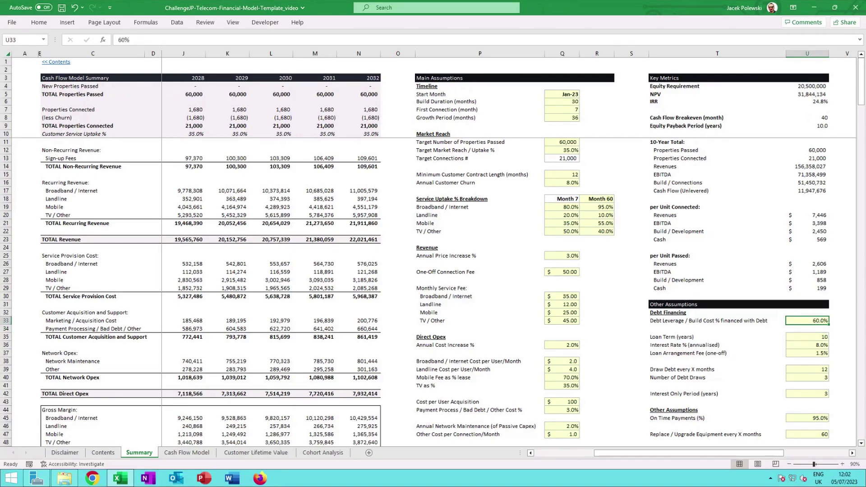
type("8")
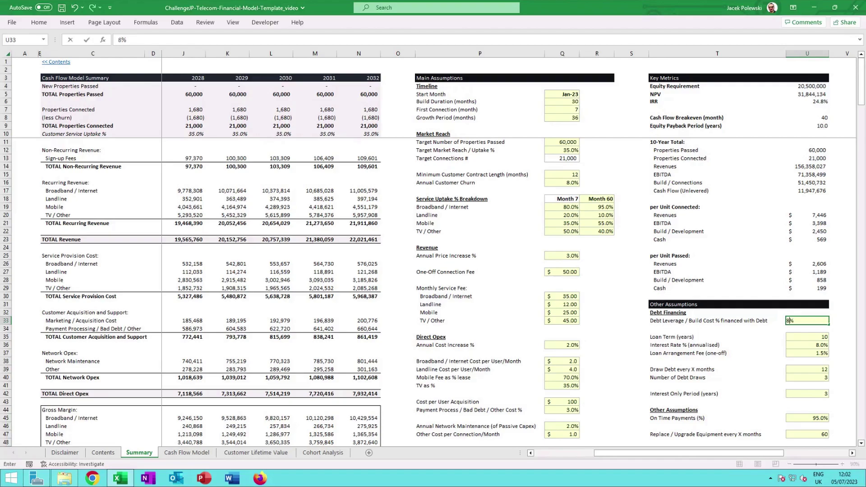
type("0")
key("Return")
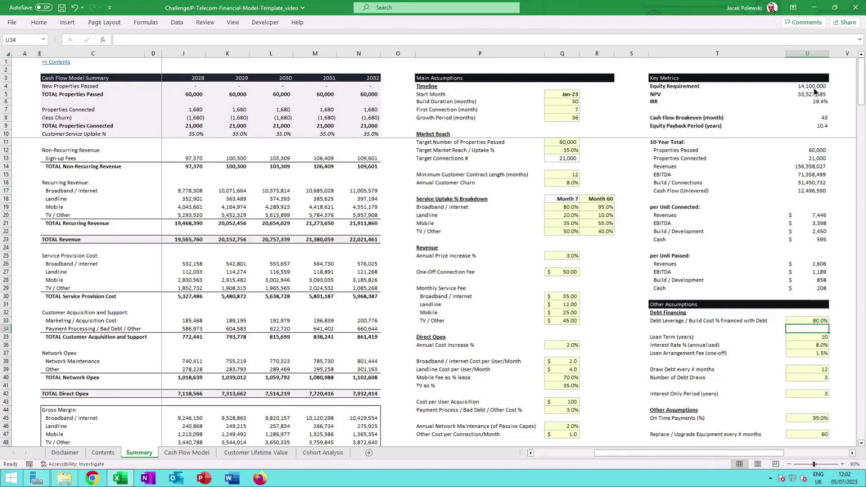
left_click(816, 322)
type("60%")
key("Return")
key("Up")
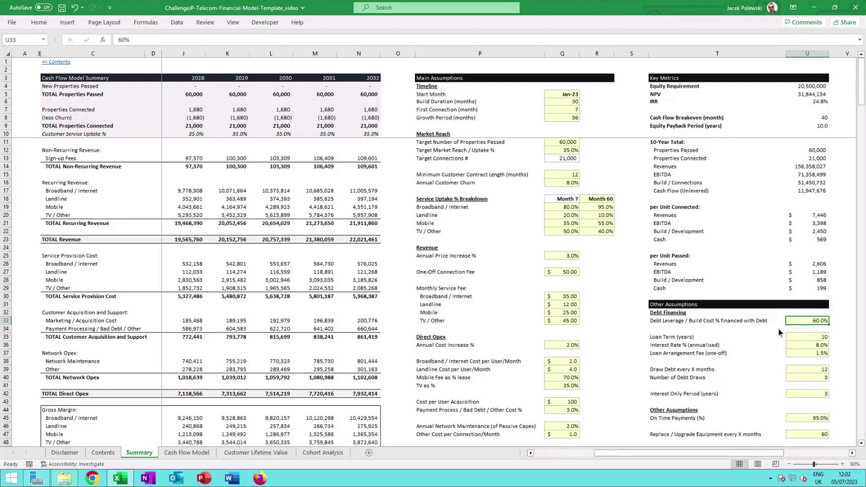
Step: Try a Broadband / Internet monthly service fee of $28, check the IRR in Key Metrics, and undo the fee change
left_click(555, 296)
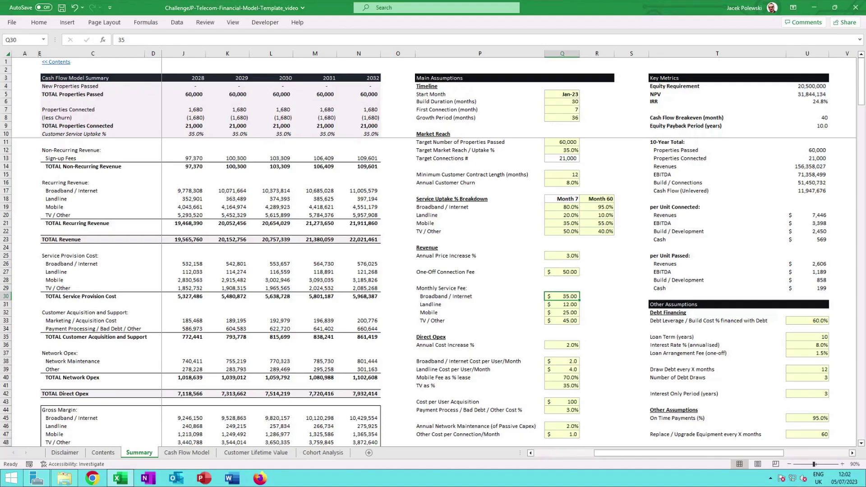
type("28")
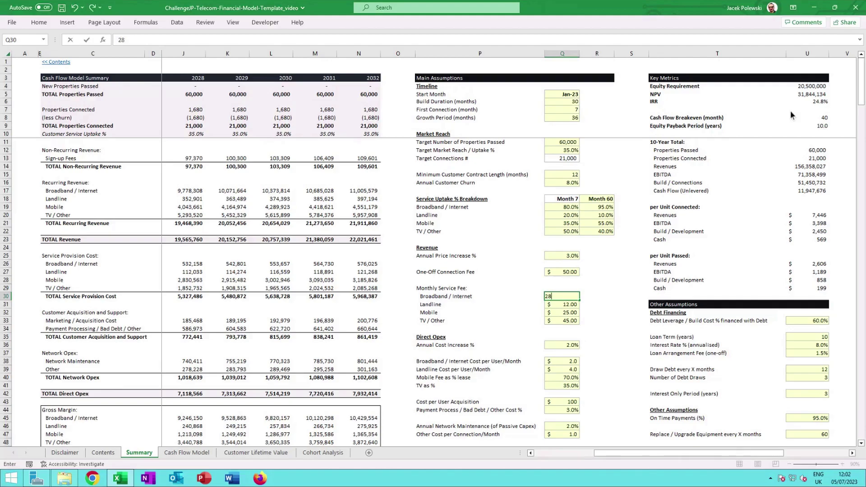
key("Return")
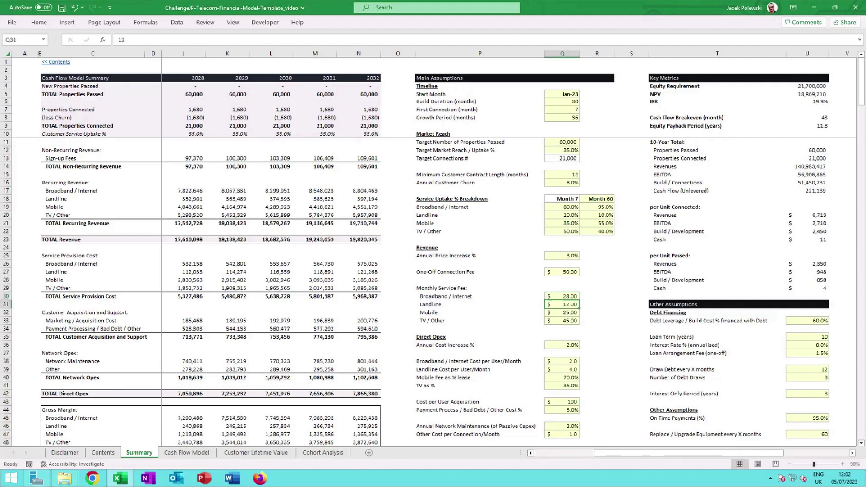
left_click(813, 102)
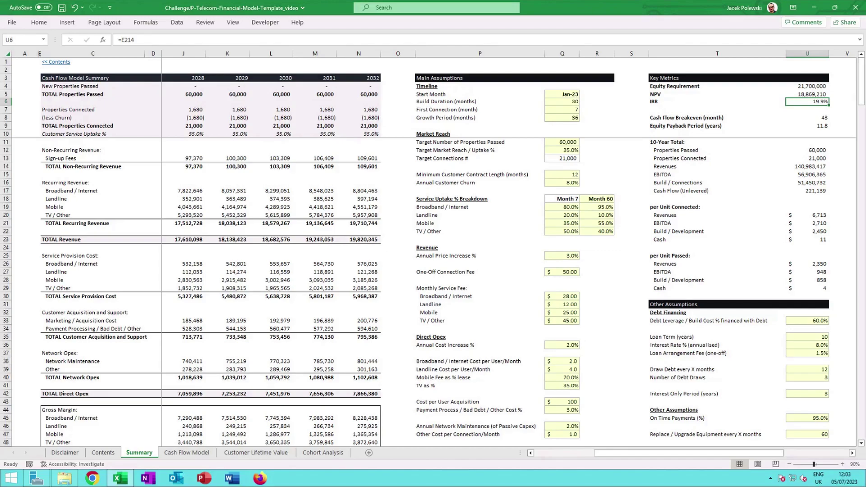
left_click(78, 9)
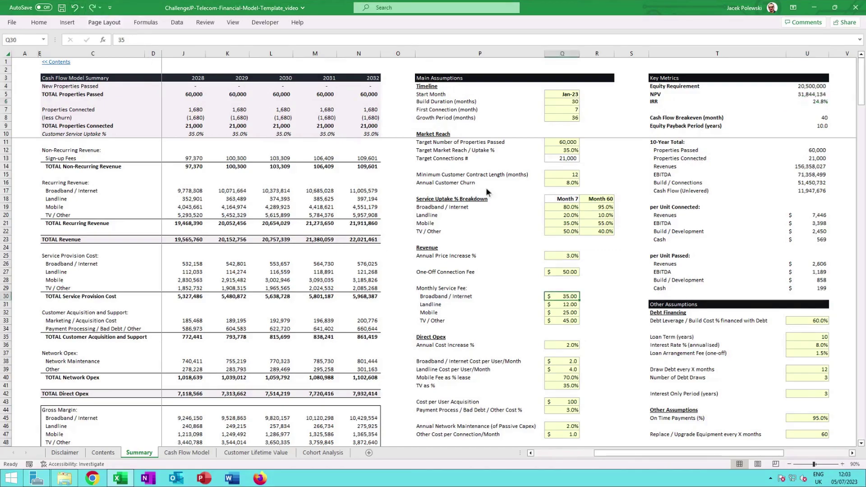
Step: Compare the Equity Requirement with Scenario Analysis #1 at 60% leverage for 8% and 12% interest, and locate the $550 cost row in Scenario Analysis #2
left_click(794, 86)
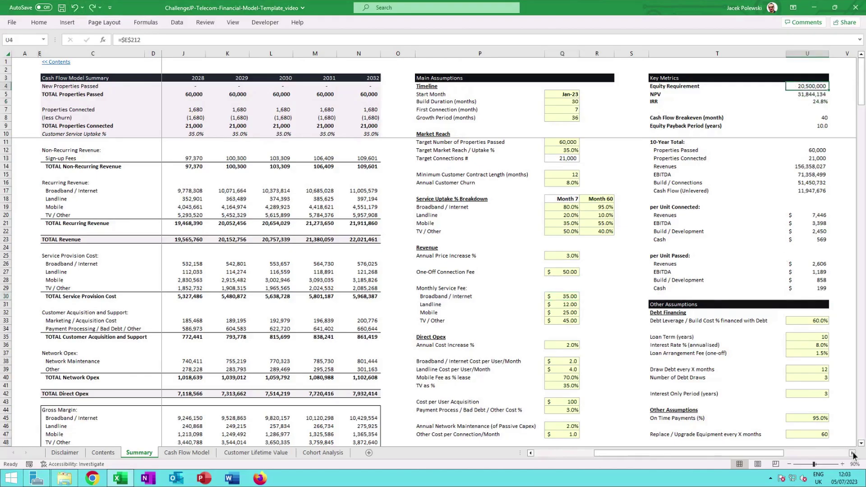
left_click(852, 453)
left_click(852, 453)
left_click(852, 453)
left_click(852, 454)
left_click(852, 453)
left_click(852, 453)
left_click(852, 453)
left_click(852, 453)
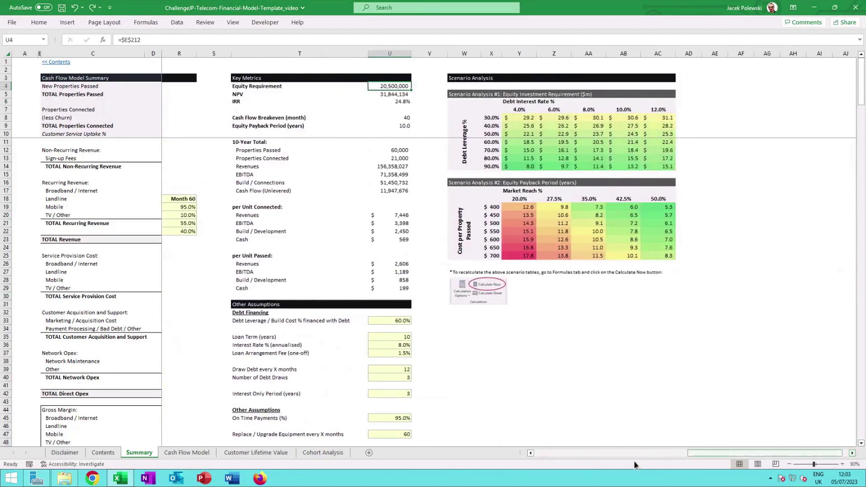
left_click(530, 453)
left_click(530, 453)
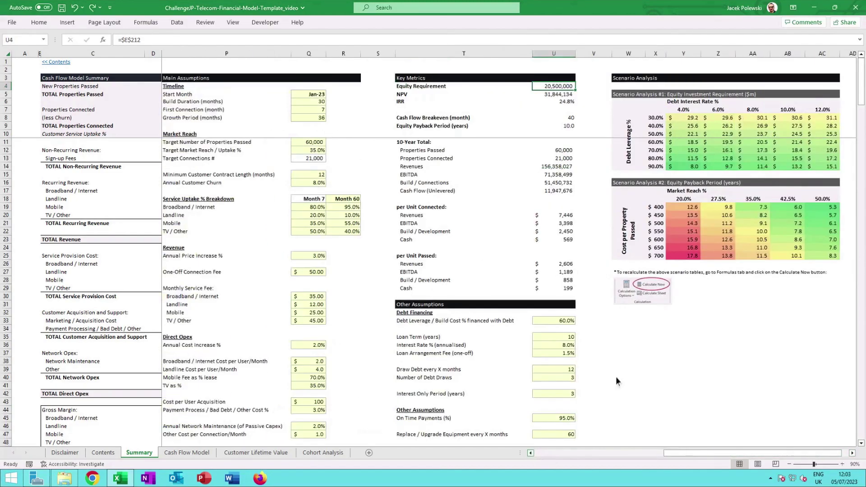
left_click(852, 453)
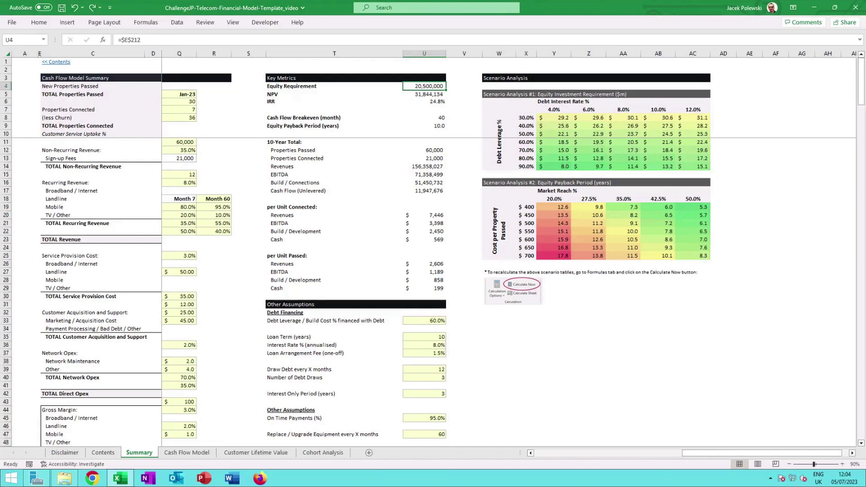
left_click(633, 143)
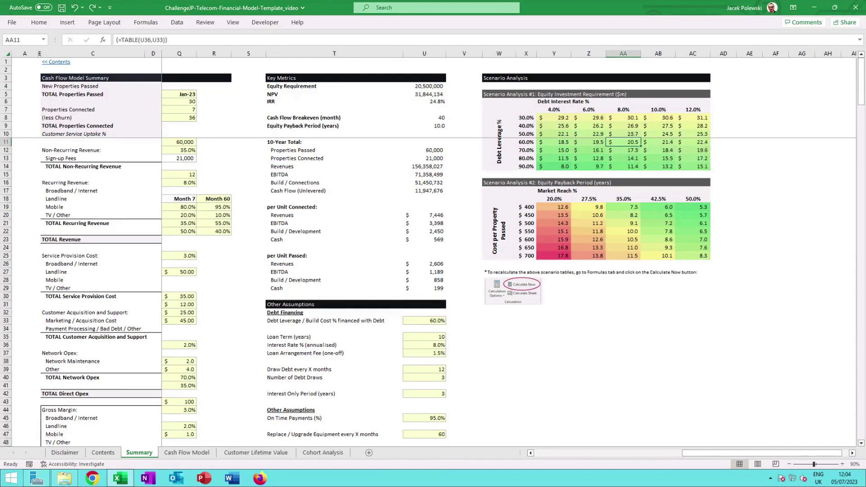
left_click(701, 144)
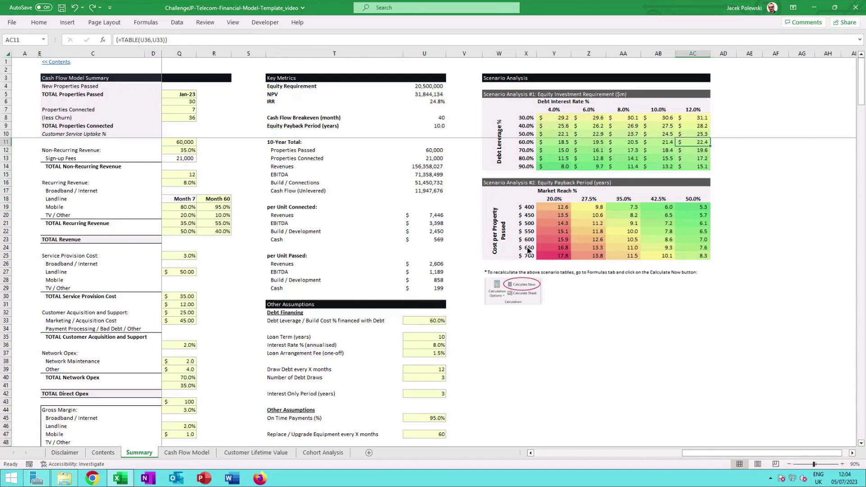
left_click(529, 232)
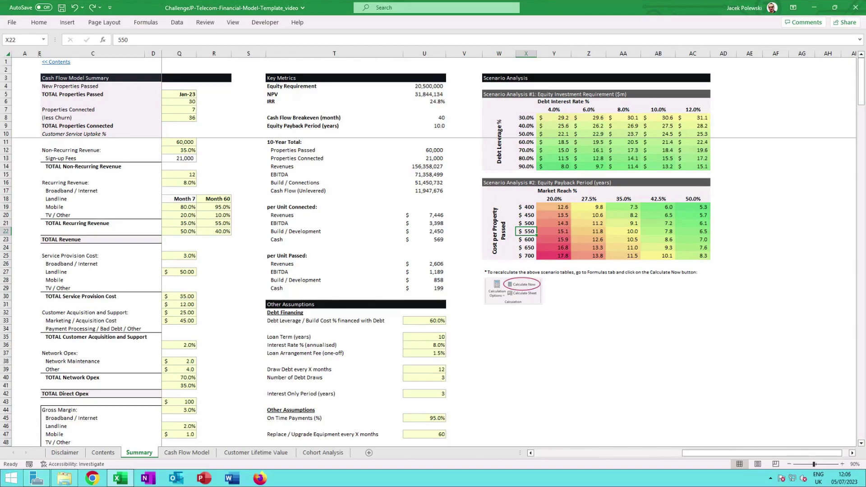
Step: Open the Customer Lifetime Value sheet at 100% zoom and examine the minimum contract length and customer lifetime assumptions
key("ctrl+Page_Down")
key("ctrl+Page_Down")
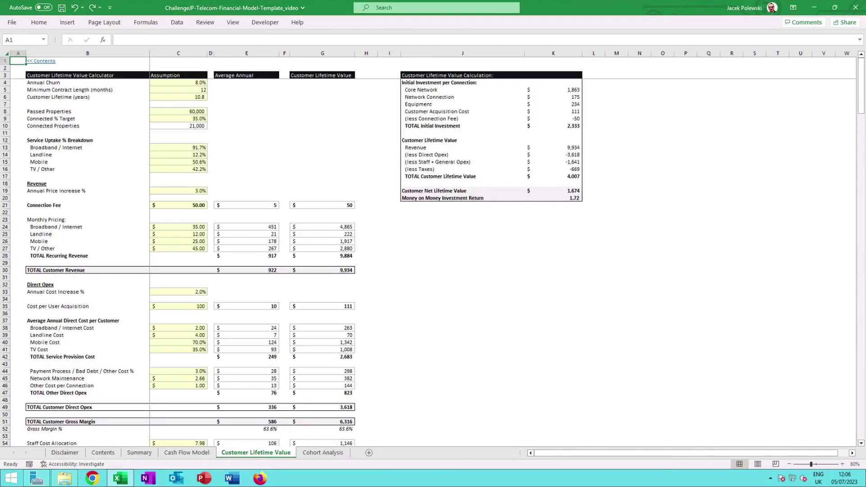
left_click(841, 465)
left_click(841, 464)
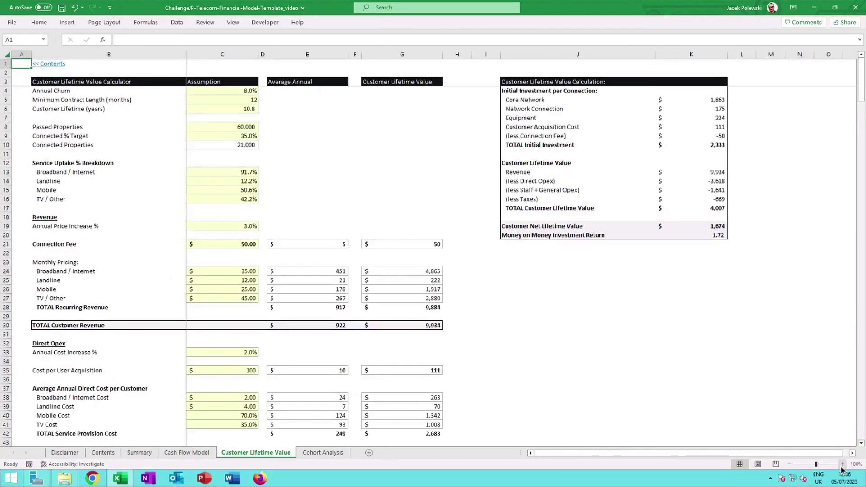
left_click(239, 99)
left_click(239, 109)
left_click(18, 81)
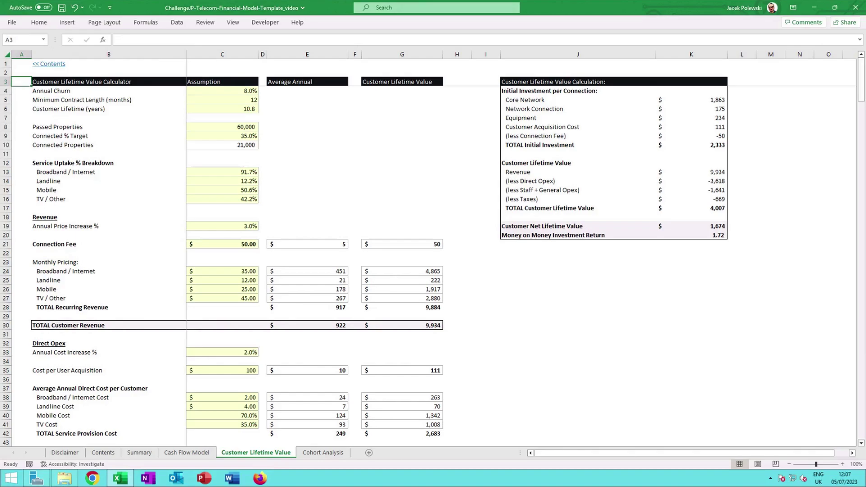
Step: Examine the customer revenue, gross margin and cash flow totals in the Customer Lifetime Value Calculator
left_click(427, 329)
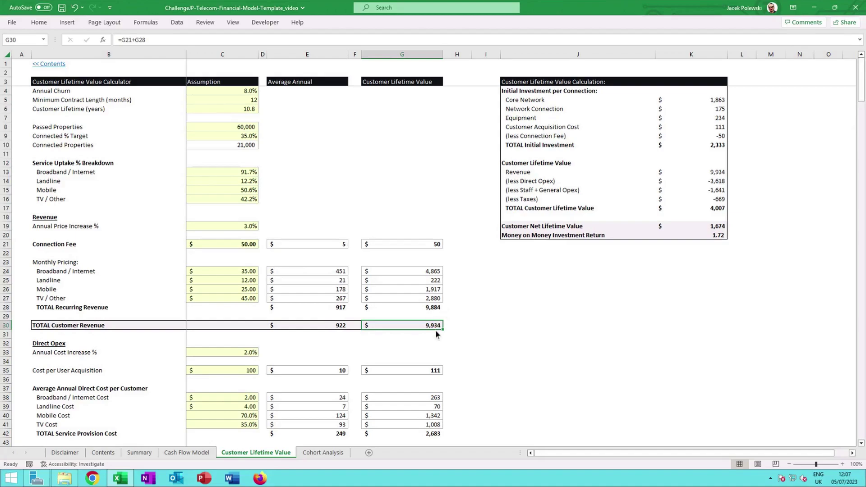
scroll(456, 318, "down", 4)
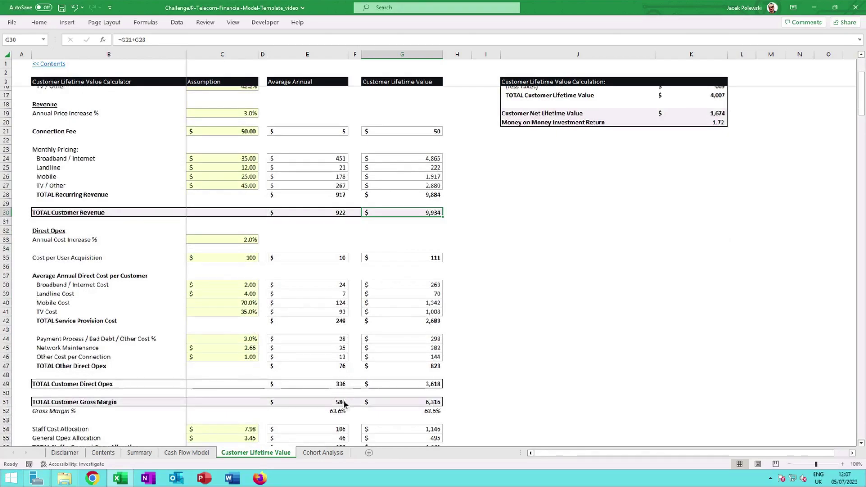
left_click(343, 402)
scroll(477, 348, "down", 4)
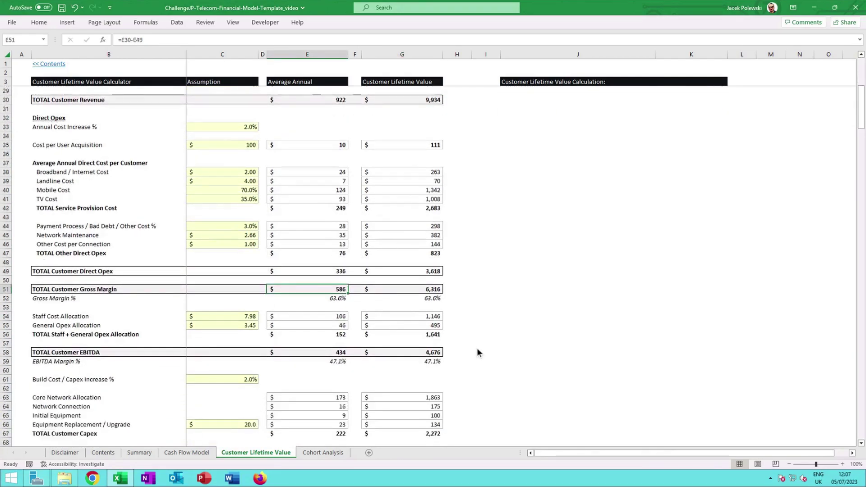
scroll(462, 348, "down", 3)
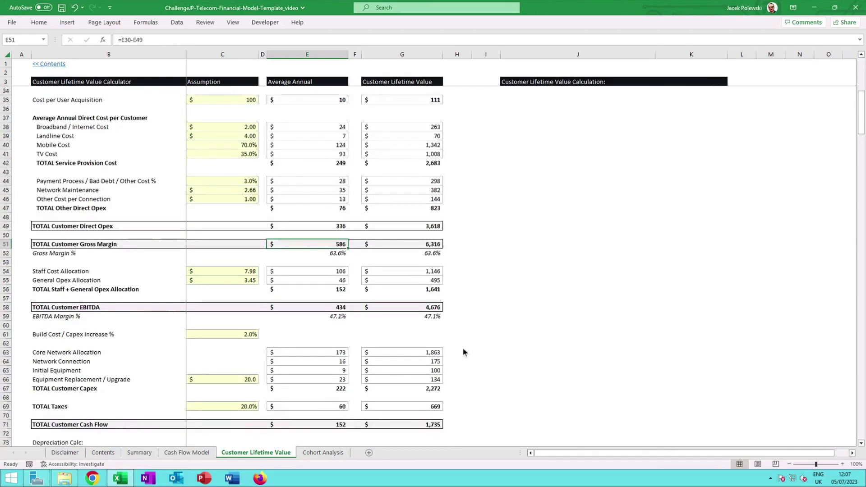
scroll(467, 368, "down", 2)
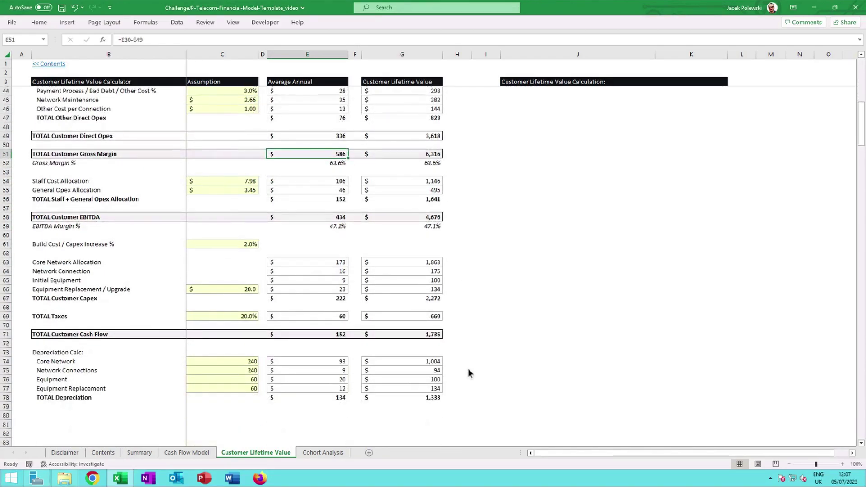
left_click(432, 336)
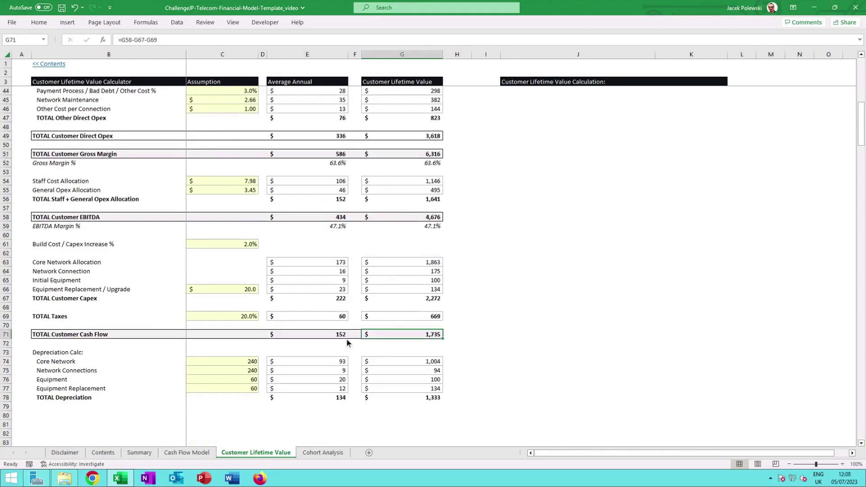
Step: Compare the annual and lifetime TOTAL Customer Cash Flow, and review the Core Network and Customer Acquisition Cost items under Initial Investment per Connection
left_click(342, 334)
left_click(417, 335)
scroll(500, 358, "up", 13)
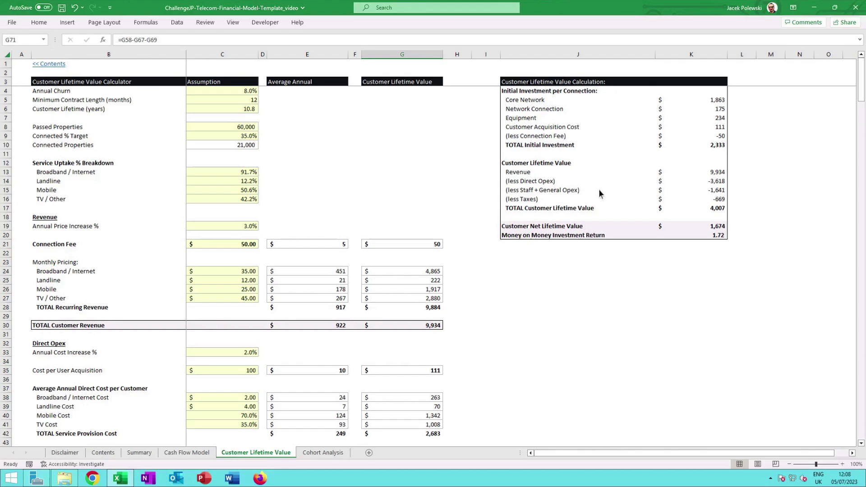
left_click(703, 235)
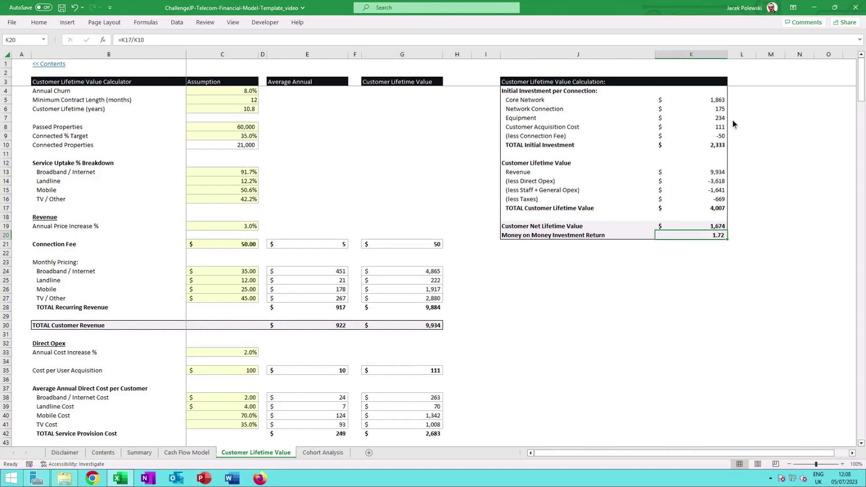
left_click(721, 102)
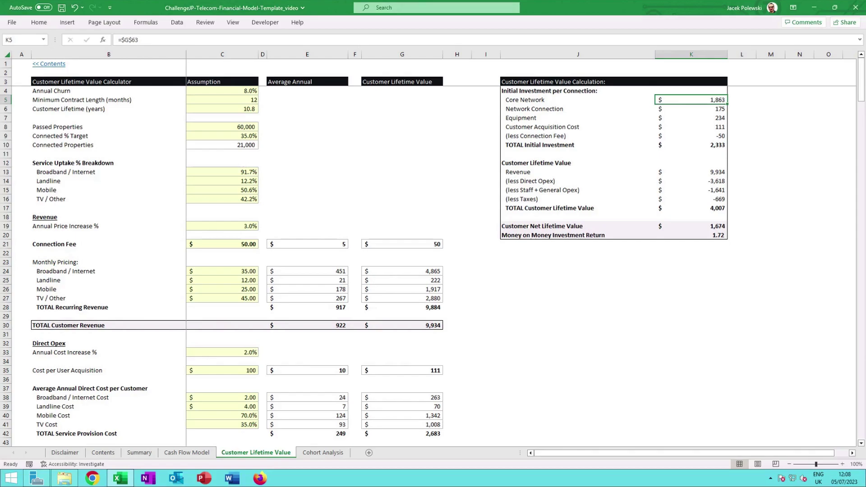
left_click(720, 128)
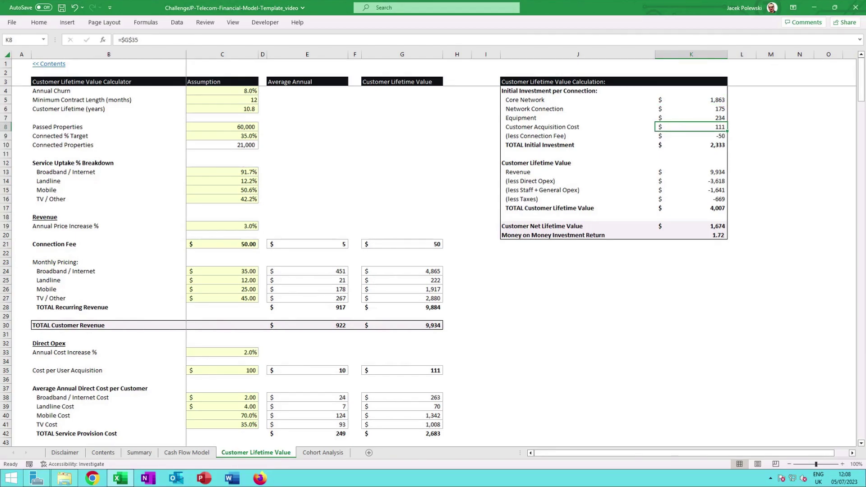
Step: Examine the Revenue, TOTAL Customer Lifetime Value, Customer Net Lifetime Value and Money on Money Investment Return formulas
left_click(719, 173)
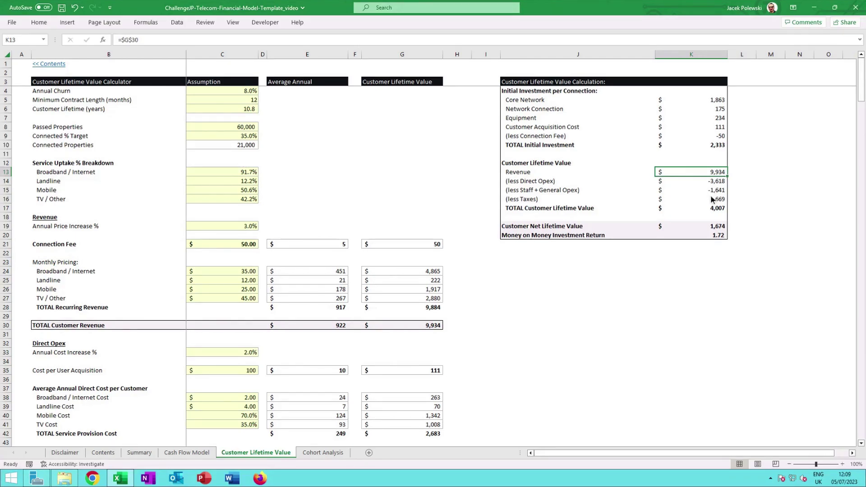
left_click(719, 209)
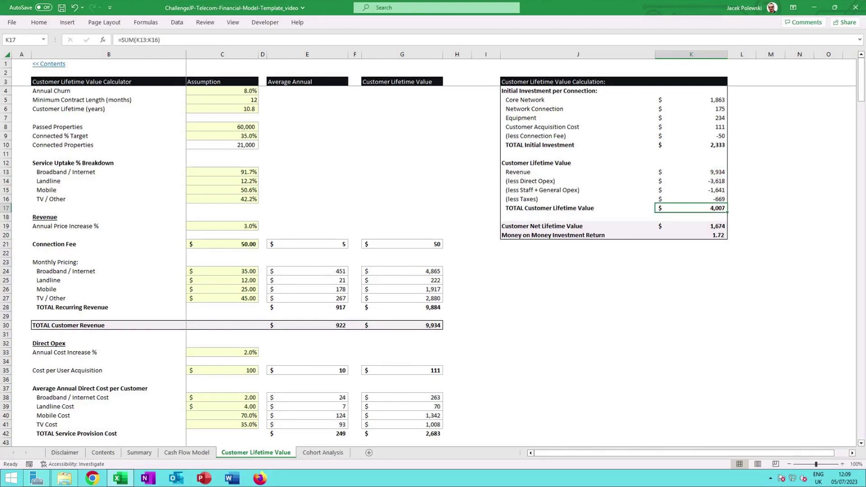
left_click(721, 227)
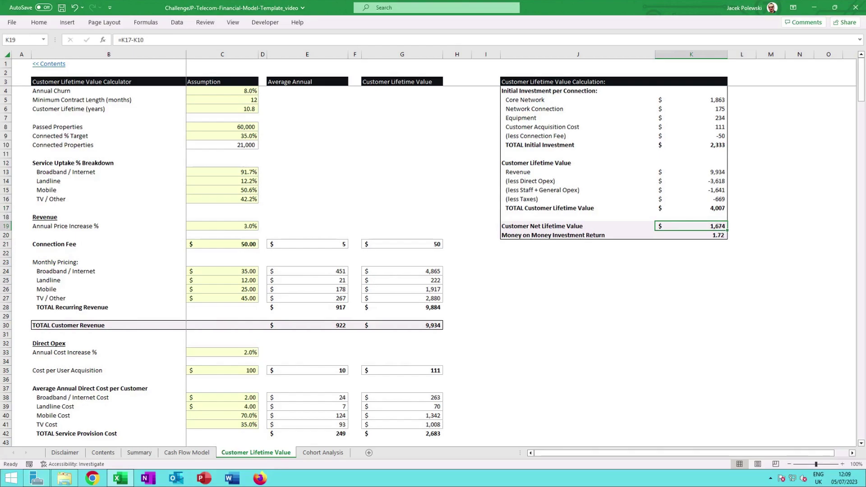
left_click(719, 235)
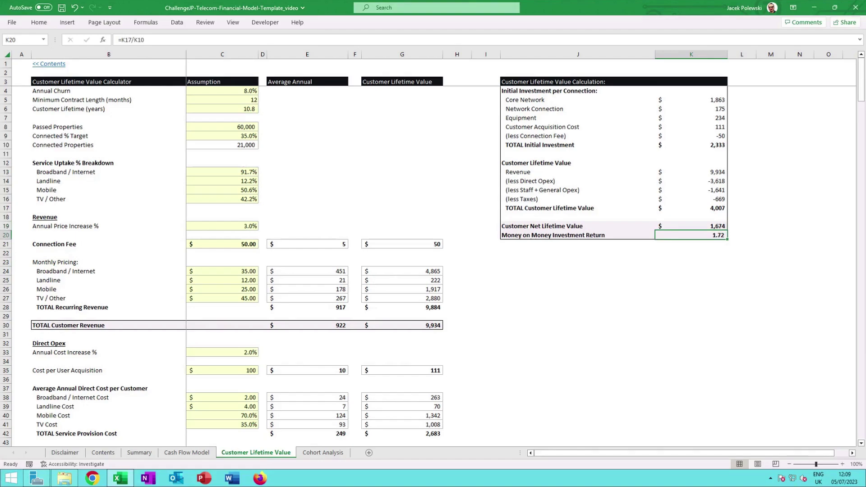
Step: Open the Cohort Analysis sheet at 100% zoom and examine the year 1 new users and year 10 end-of-year users
left_click(326, 452)
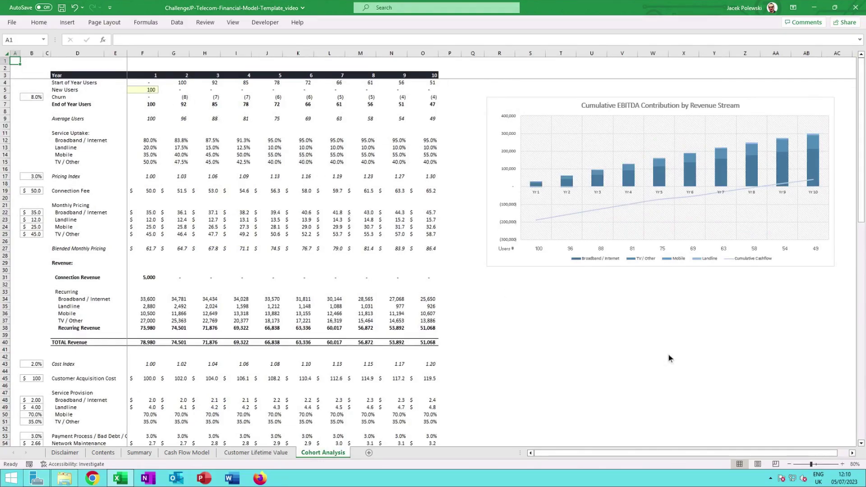
left_click(842, 464)
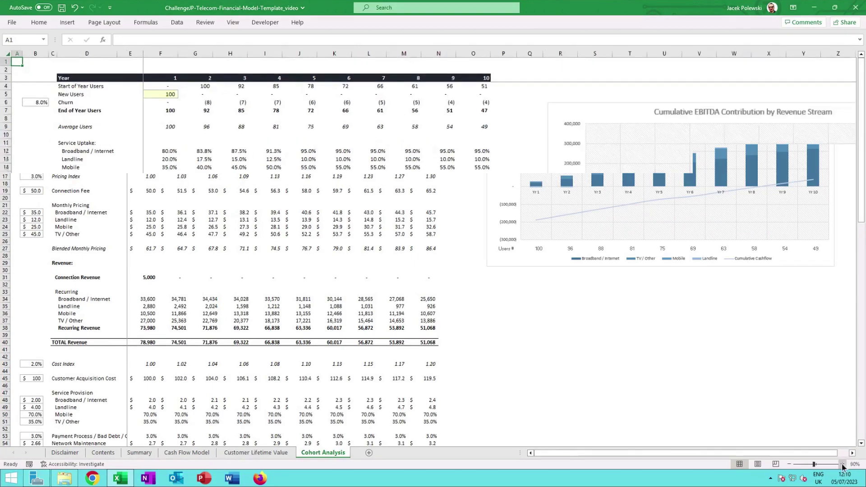
left_click(841, 465)
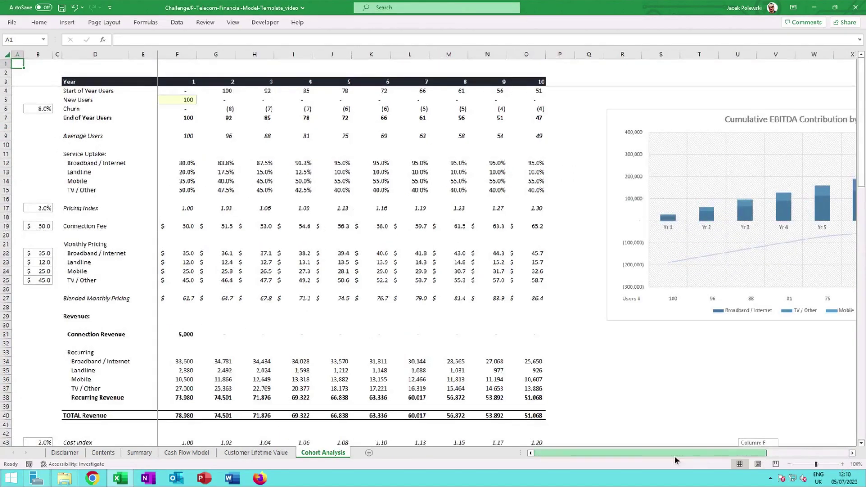
left_click(182, 102)
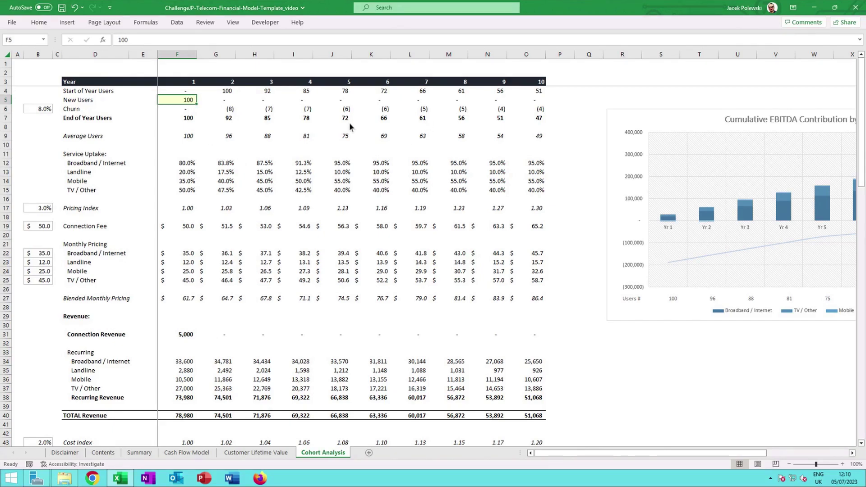
left_click(540, 120)
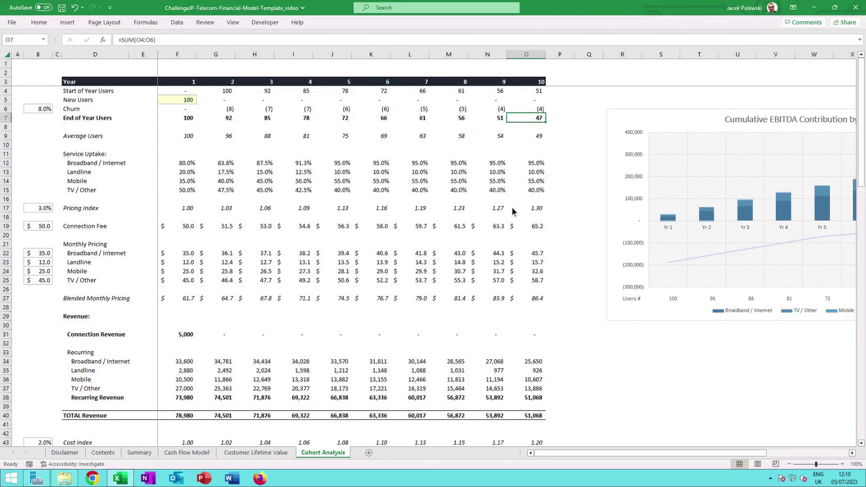
Step: Examine the cohort's yearly operating costs, gross margin, EBITDA, capex, cash flow, depreciation and net contribution by revenue stream
scroll(511, 208, "down", 4)
scroll(511, 209, "down", 7)
scroll(511, 209, "down", 10)
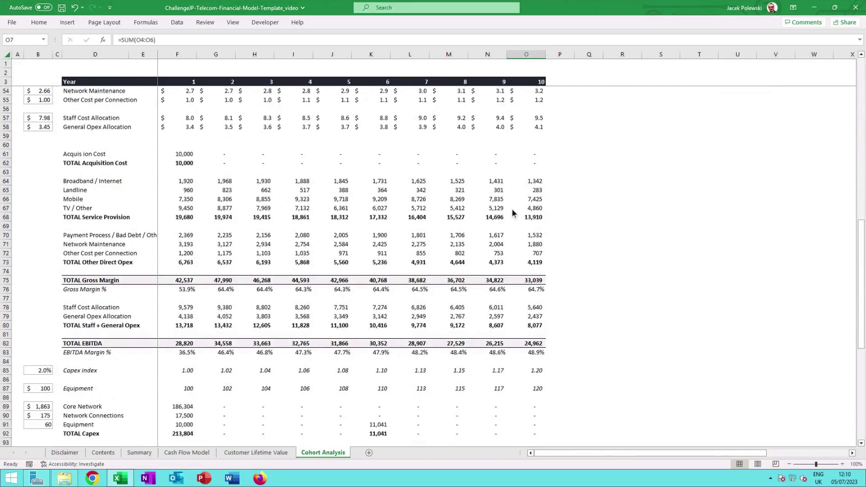
scroll(511, 212, "down", 3)
scroll(512, 212, "down", 4)
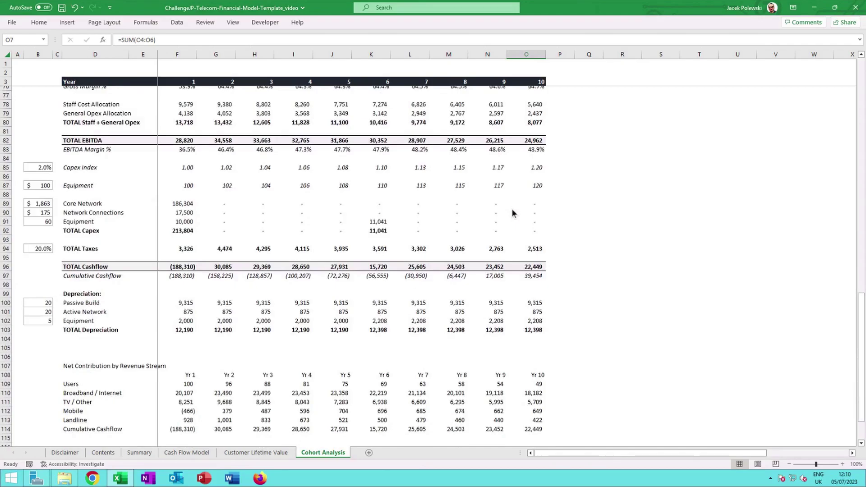
scroll(512, 213, "down", 6)
scroll(512, 212, "up", 8)
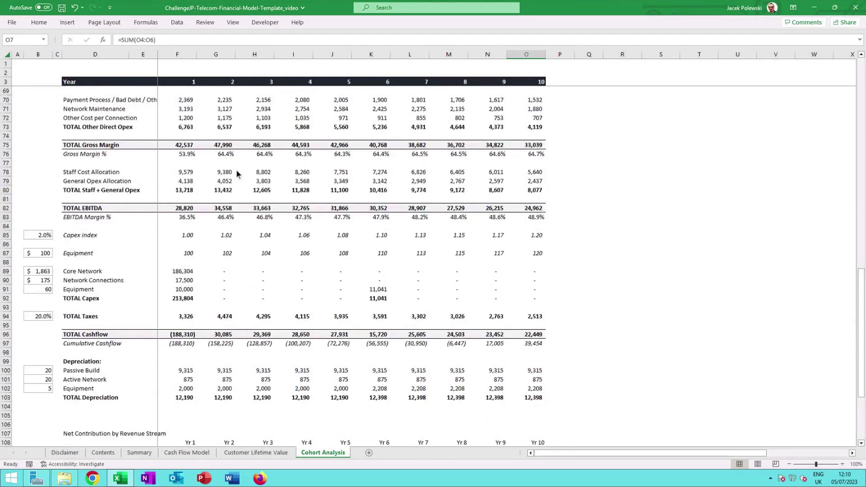
scroll(145, 201, "up", 2)
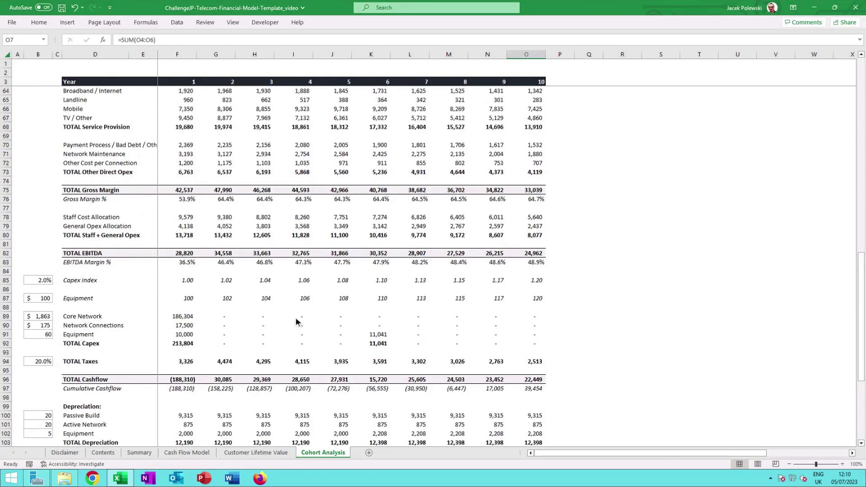
scroll(296, 323, "down", 2)
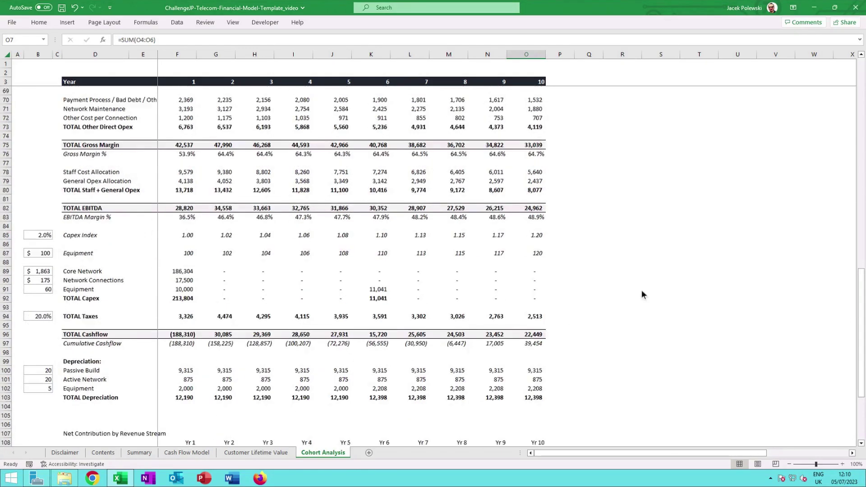
Step: Review the Cumulative EBITDA Contribution by Revenue Stream chart beside the cohort table
scroll(641, 290, "up", 13)
scroll(643, 306, "up", 8)
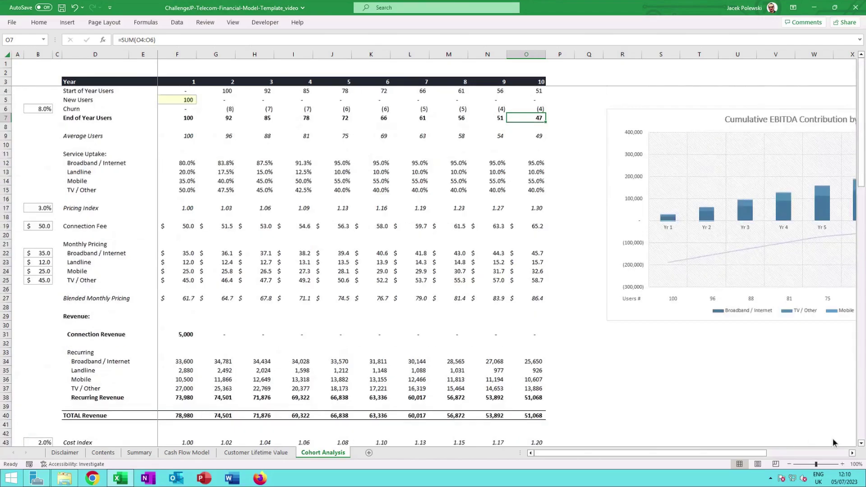
left_click(852, 453)
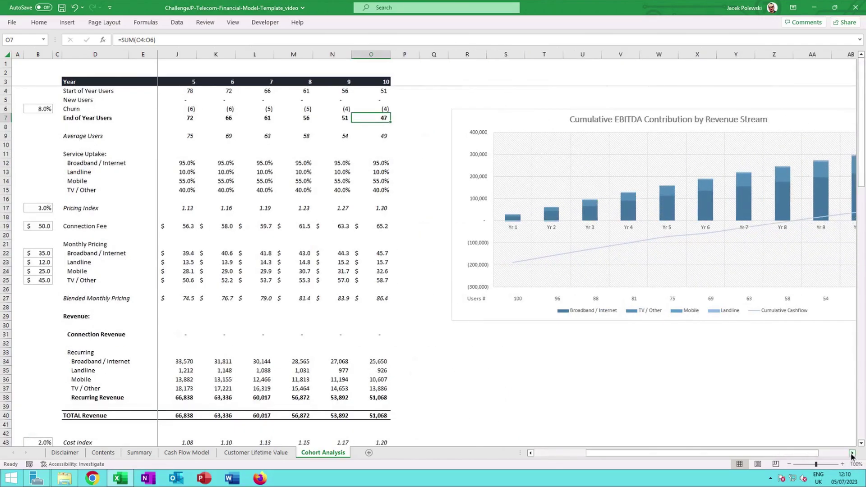